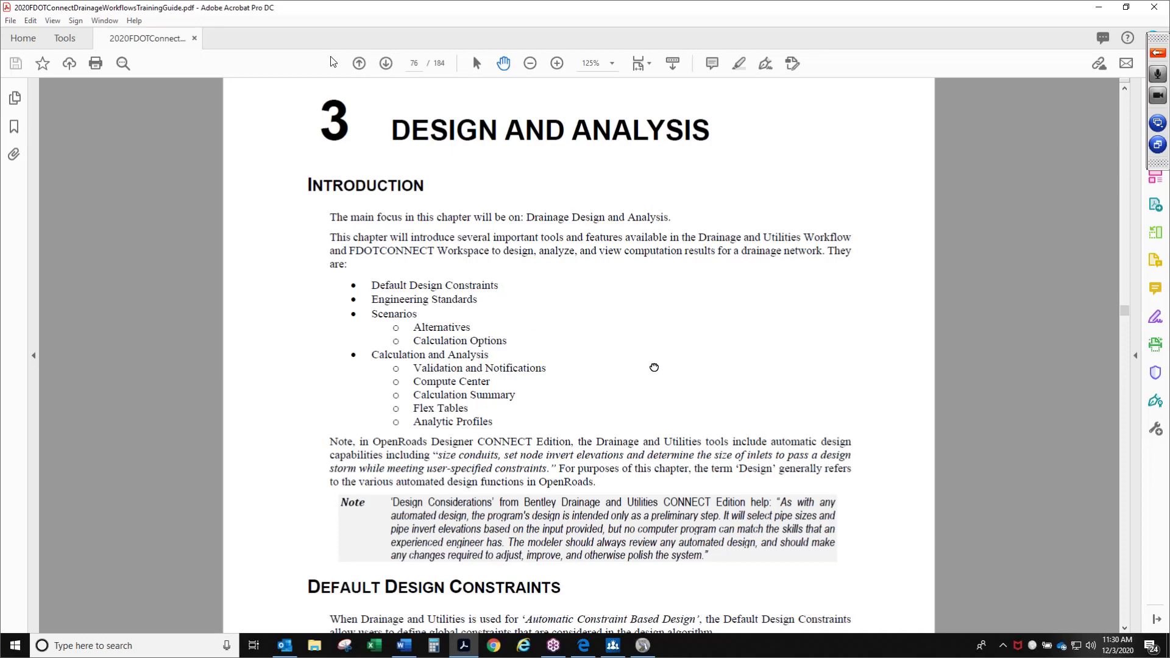
# Step: Read the Design and Analysis chapter introduction and the opening of the Default Design Constraints section on page 76
pyautogui.scroll(-2, 610, 322)
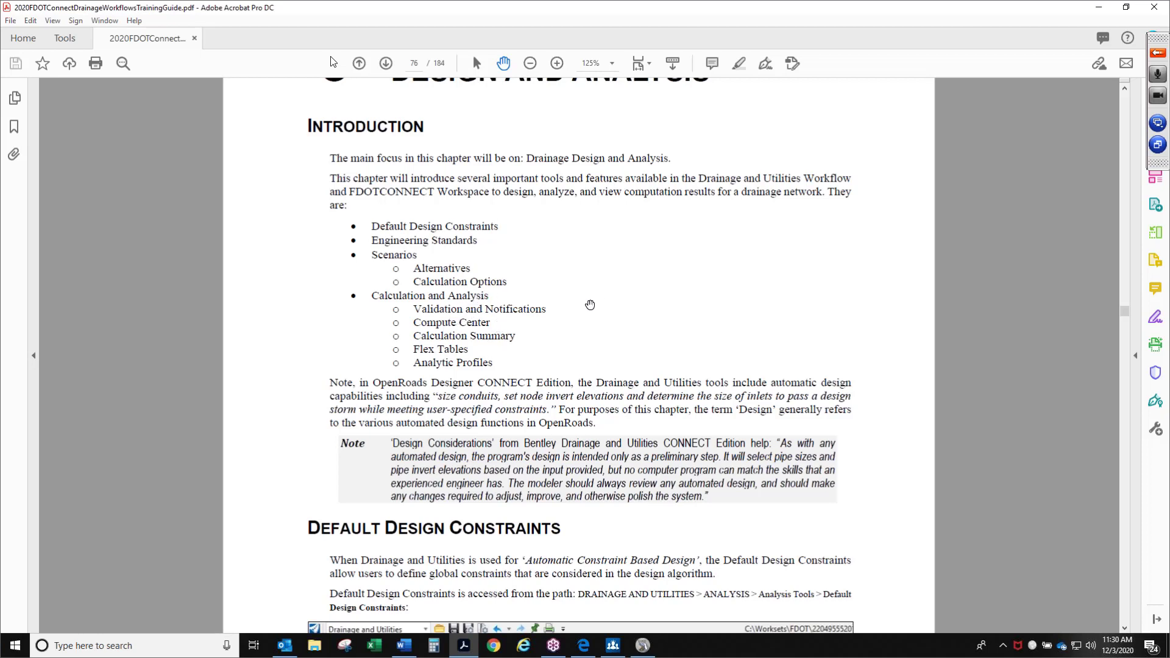
pyautogui.scroll(-1, 583, 321)
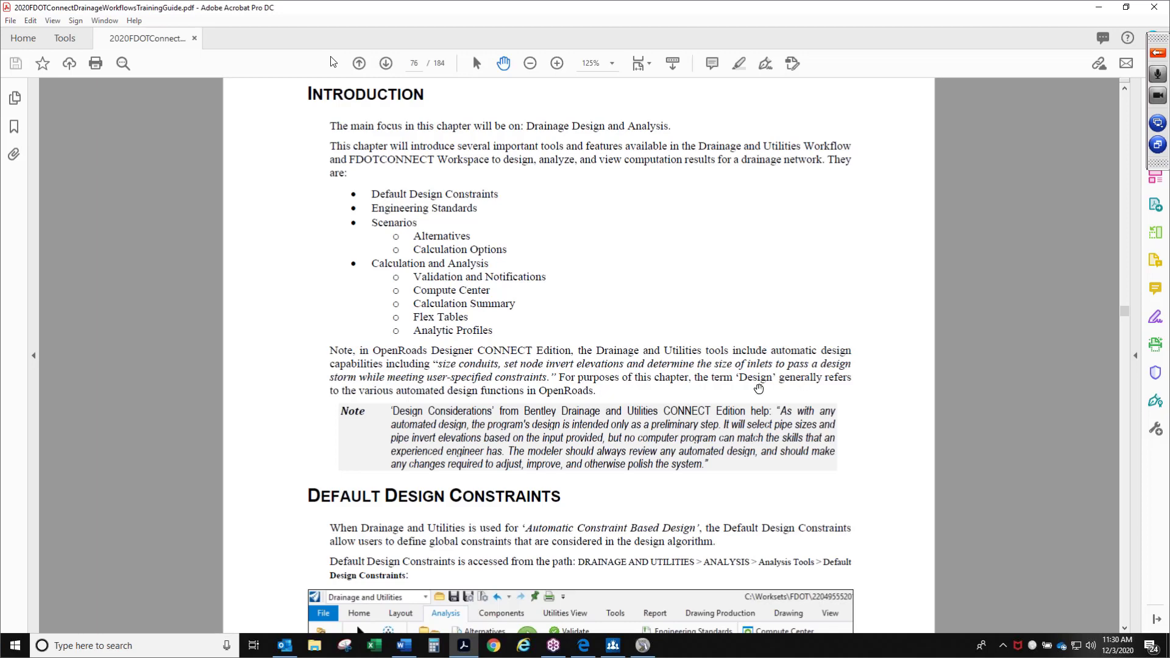
pyautogui.moveTo(652, 371); pyautogui.dragTo(639, 278)
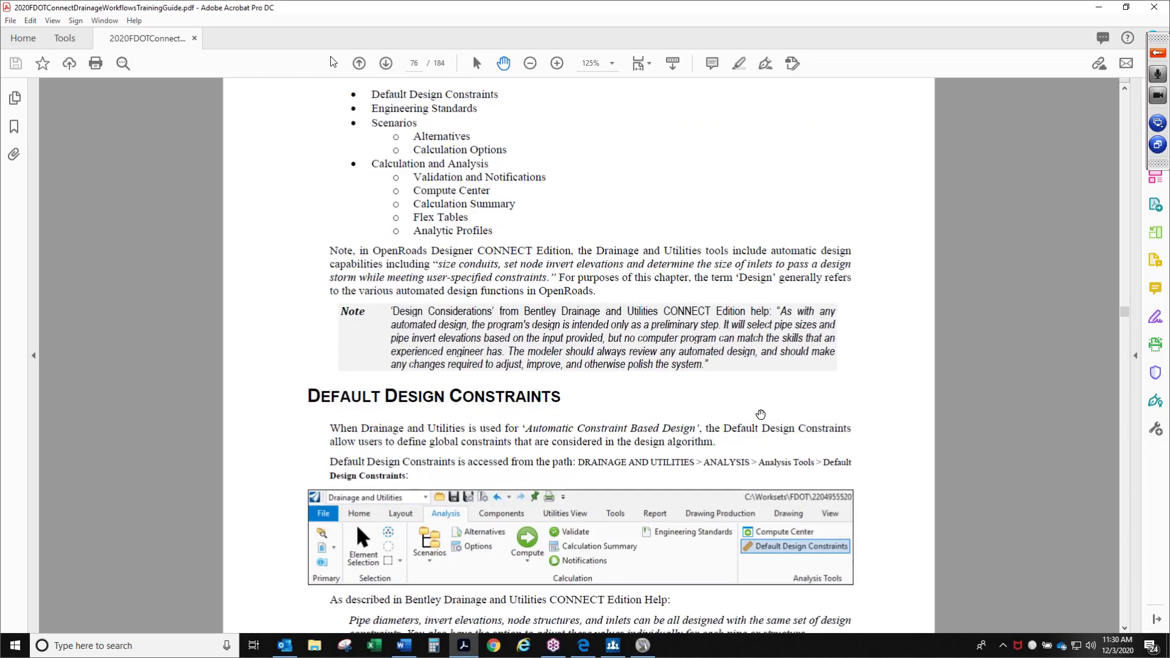
pyautogui.scroll(-1, 789, 355)
pyautogui.scroll(-1, 790, 355)
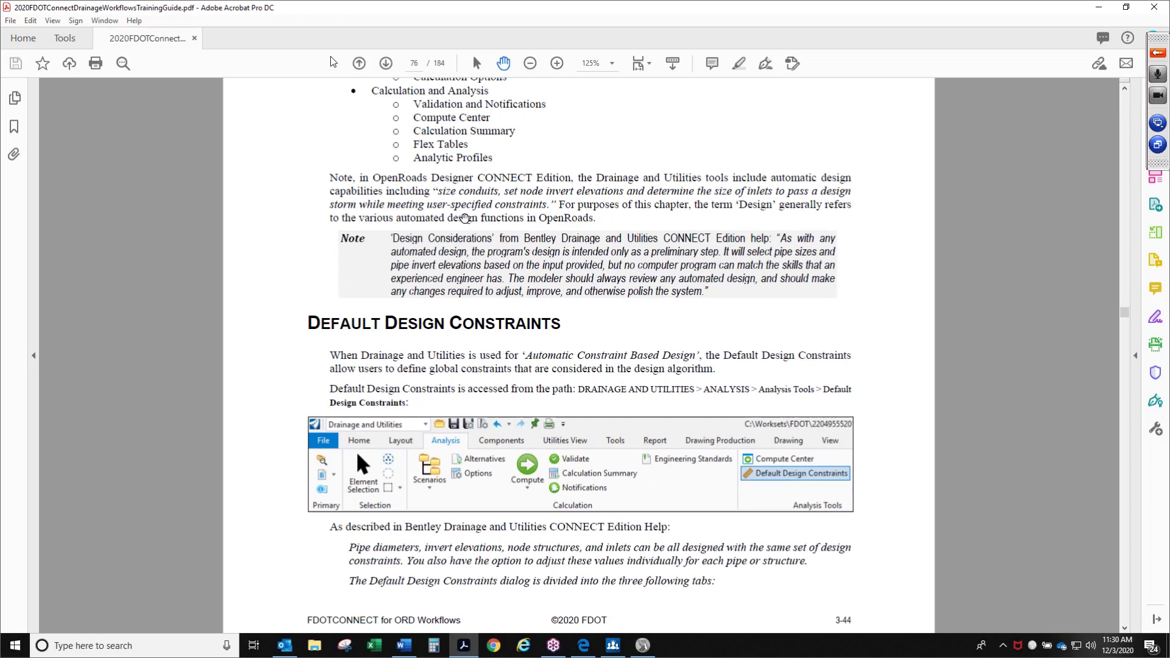
pyautogui.scroll(-1, 697, 351)
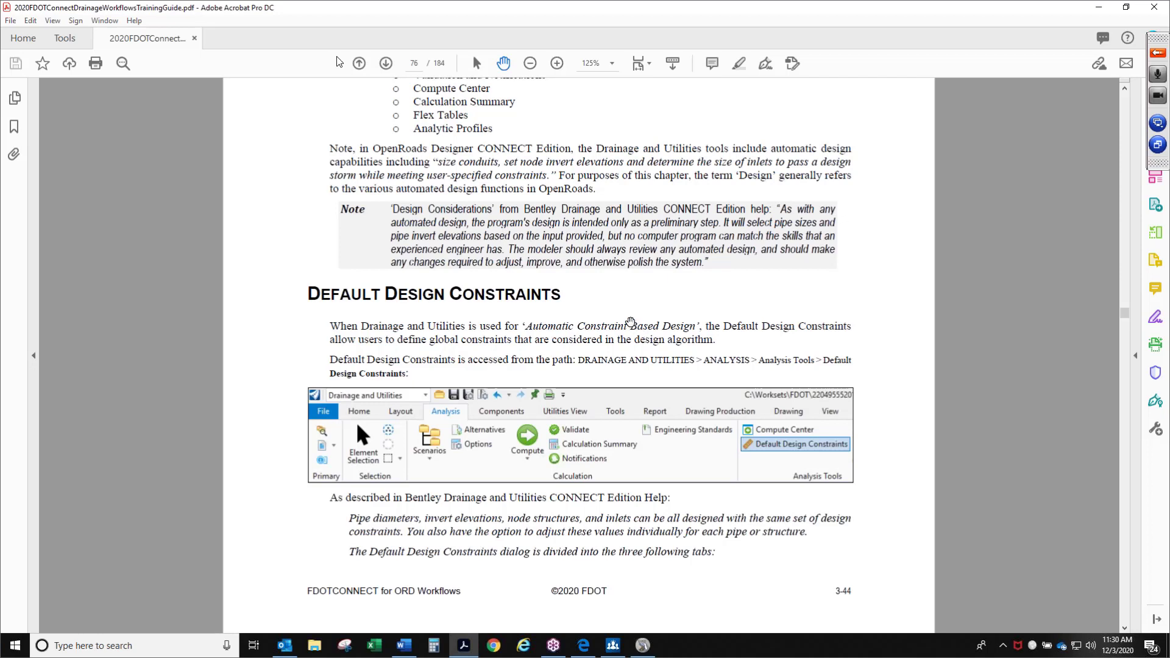
pyautogui.scroll(-1, 640, 256)
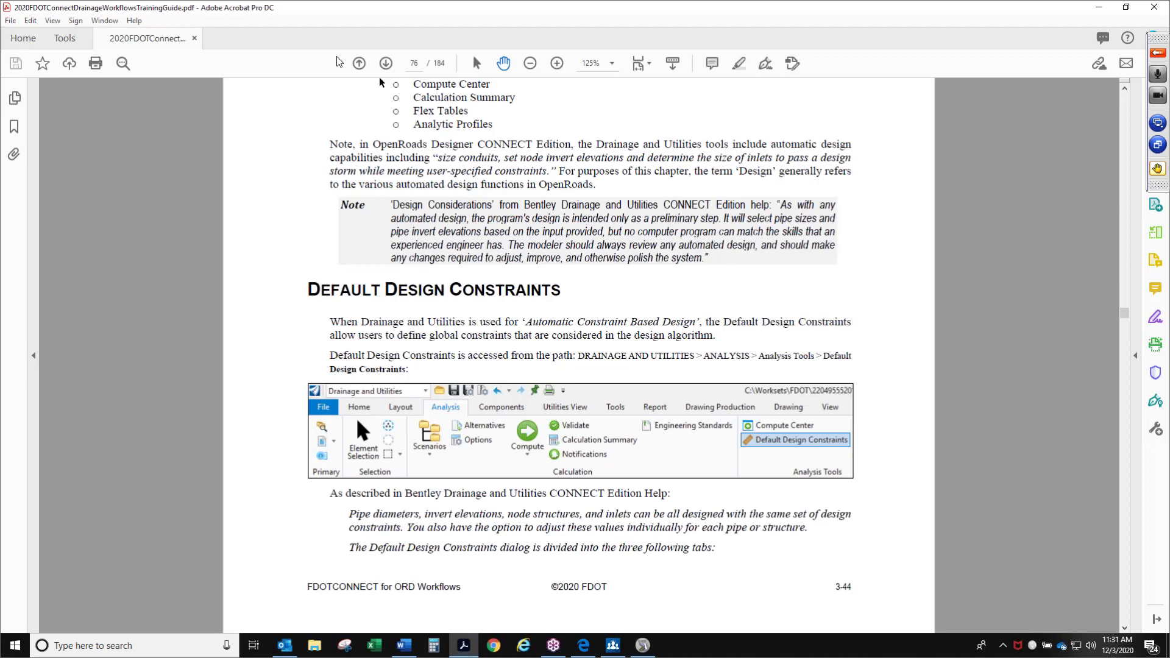
# Step: Review the Default Design Constraints dialog example and the Engineering Standards section on pages 77 and 78
pyautogui.click(385, 62)
pyautogui.scroll(-1, 526, 317)
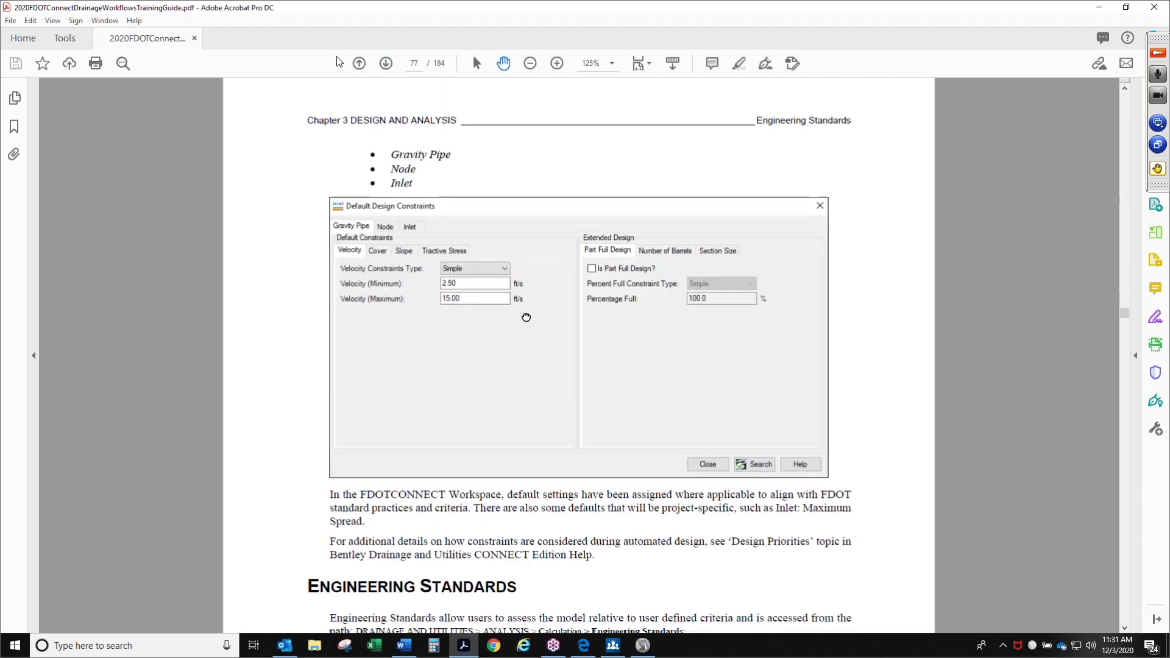
pyautogui.scroll(-1, 526, 317)
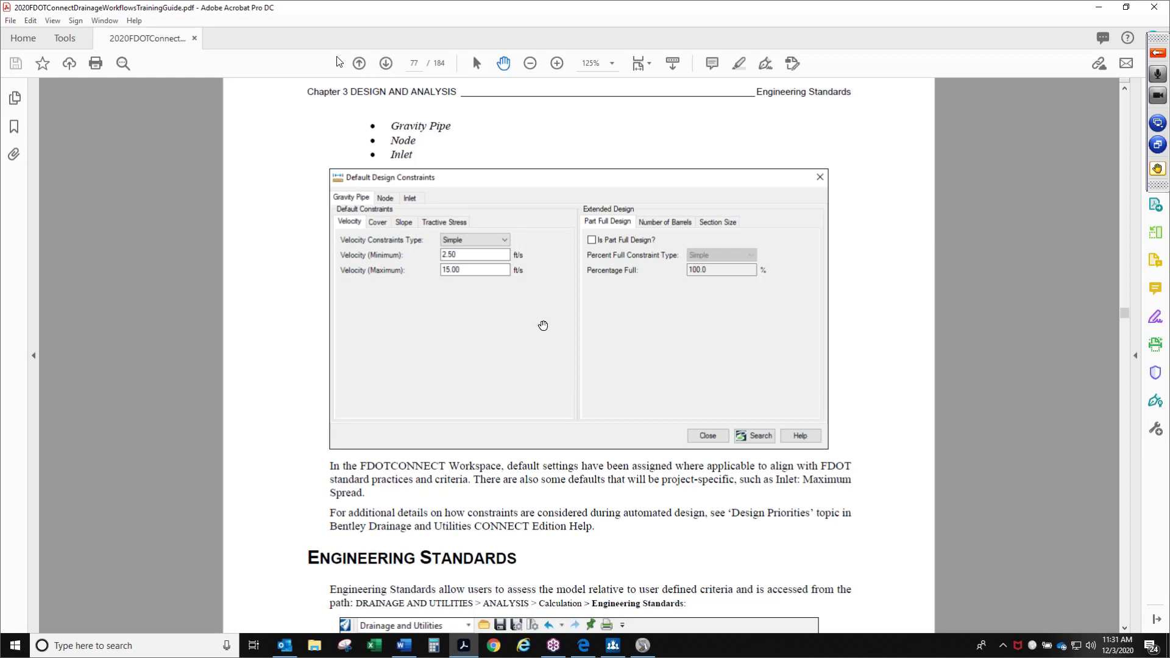
pyautogui.scroll(-3, 585, 403)
pyautogui.scroll(-6, 645, 424)
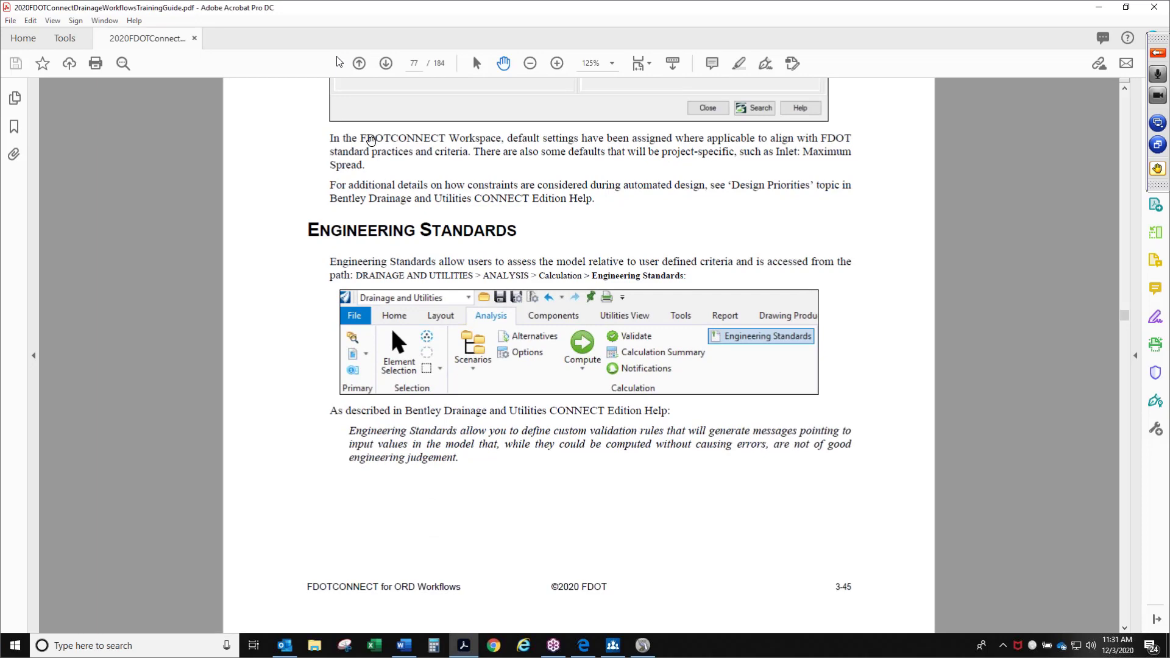
pyautogui.click(386, 63)
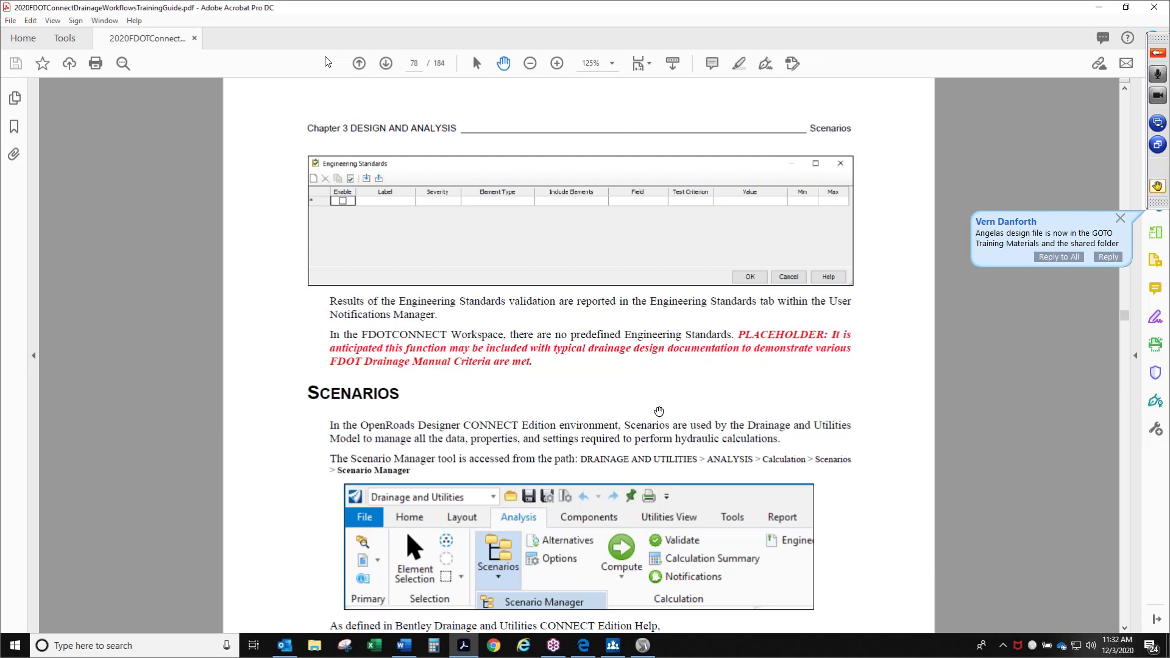
pyautogui.scroll(-3, 659, 411)
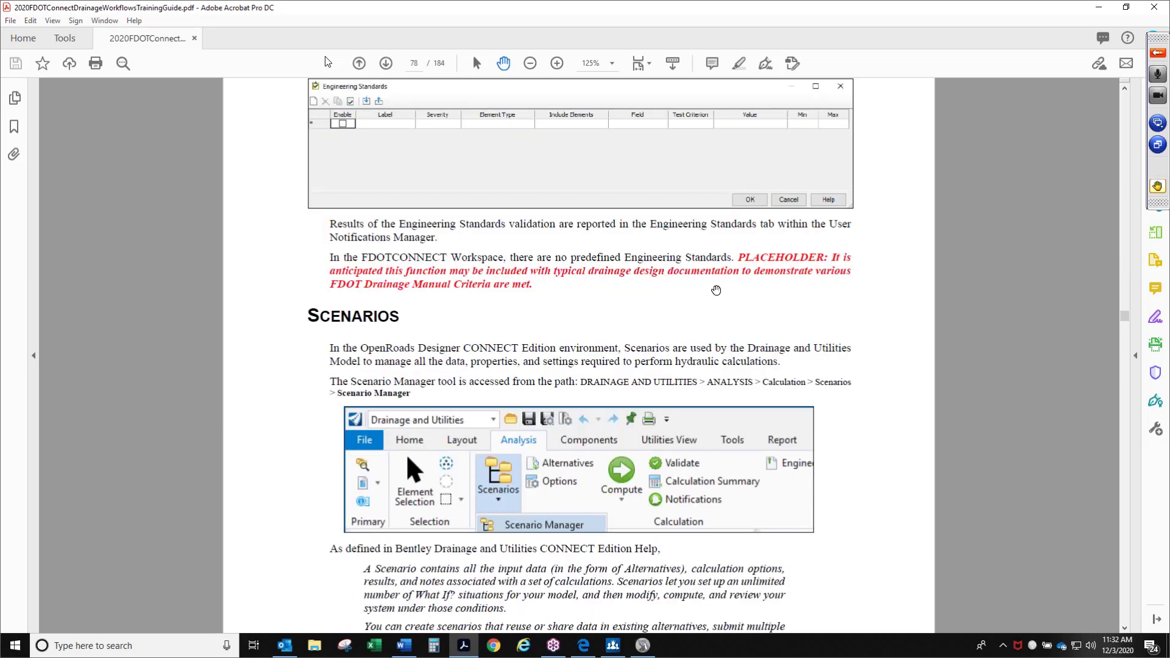
pyautogui.moveTo(731, 349); pyautogui.dragTo(718, 275)
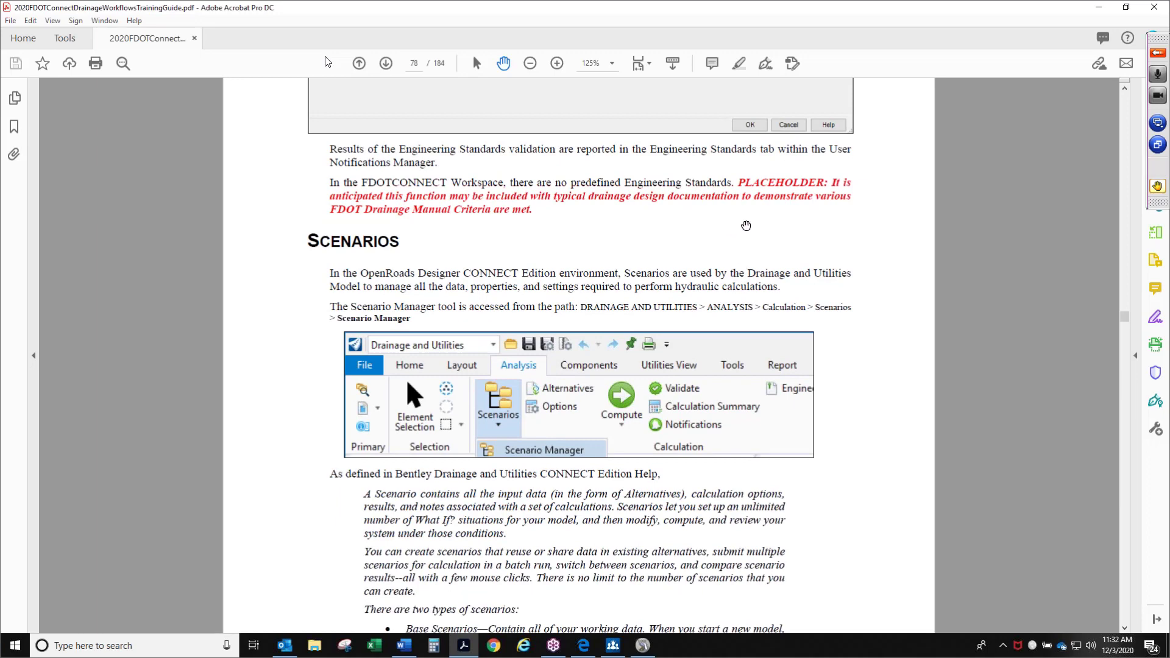
pyautogui.scroll(4, 746, 225)
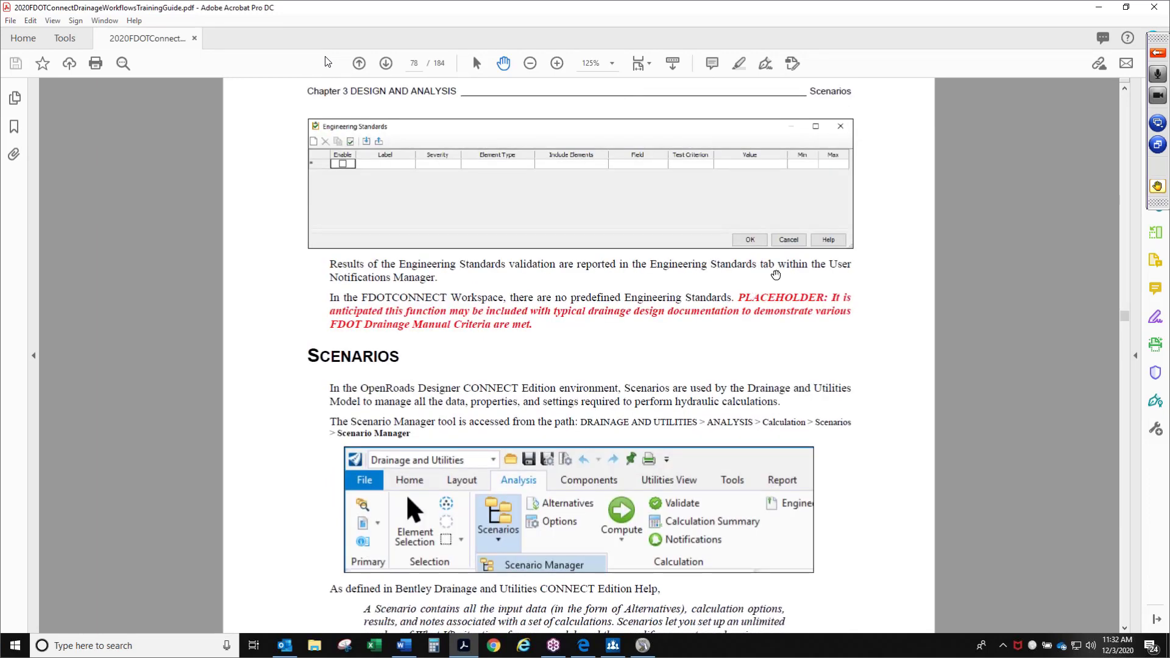
pyautogui.click(1167, 257)
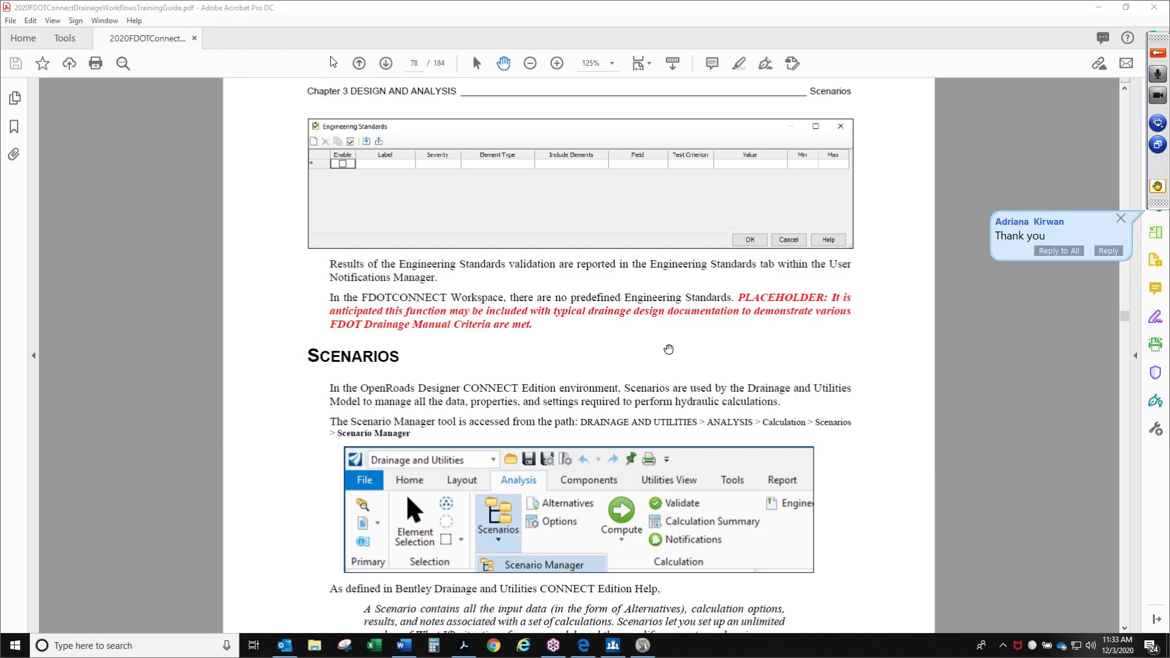
# Step: Read the Scenarios section on pages 78 and 79, covering base and child scenarios and the Design and Analysis scenario properties
pyautogui.scroll(-3, 668, 349)
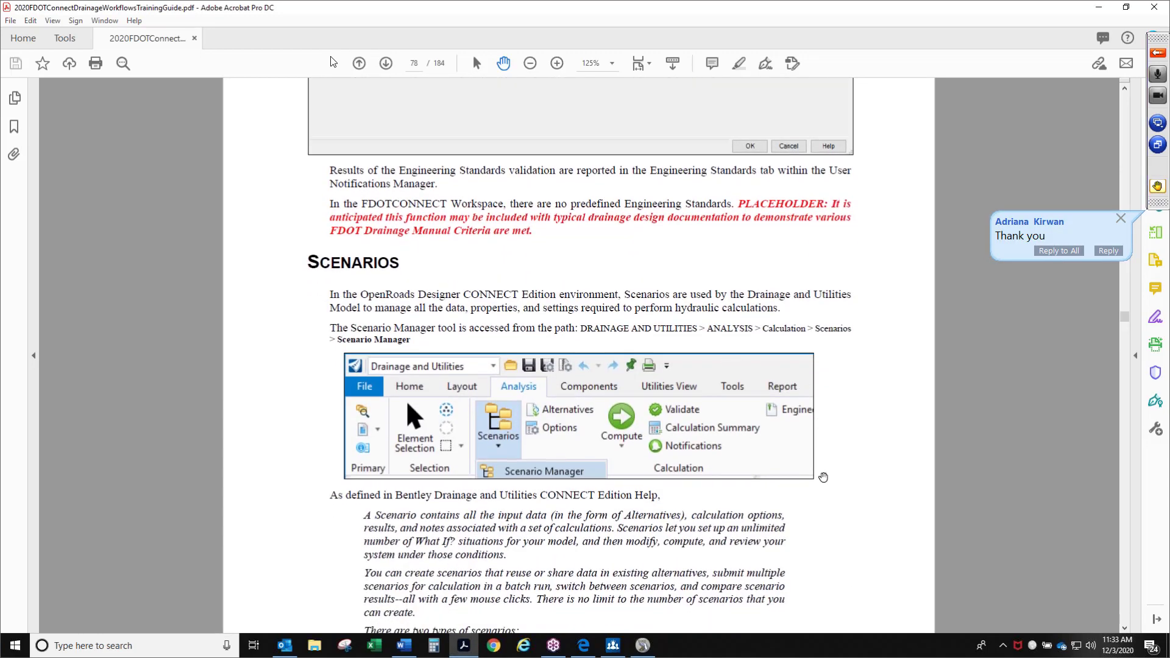
pyautogui.scroll(-4, 823, 477)
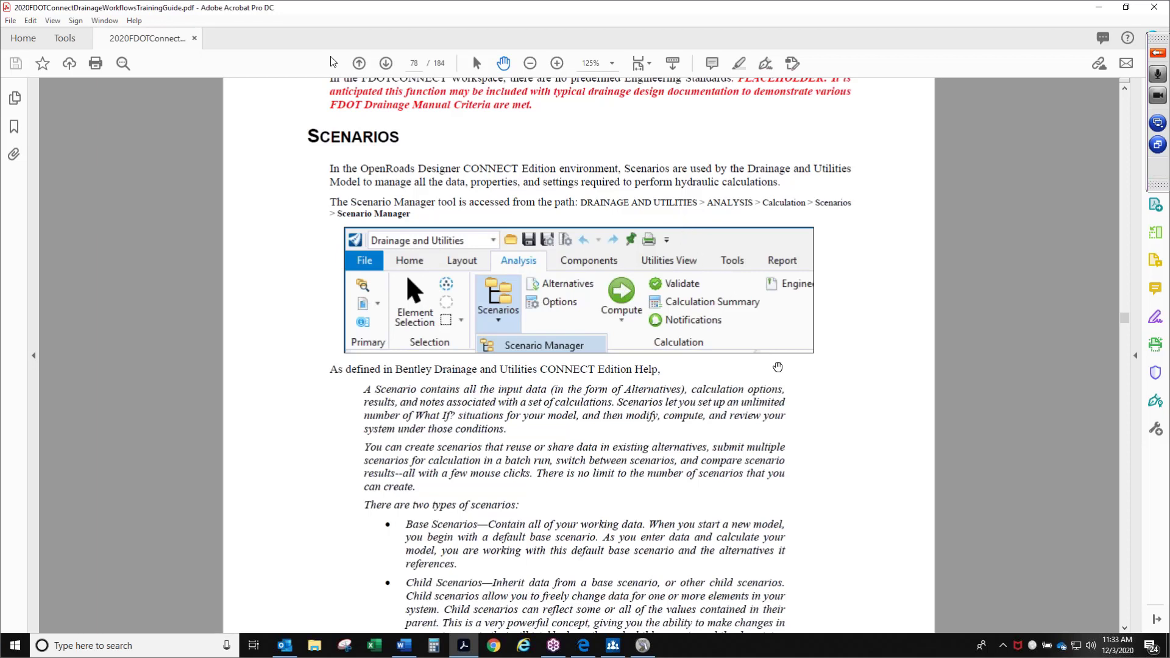
pyautogui.moveTo(779, 431); pyautogui.dragTo(781, 438)
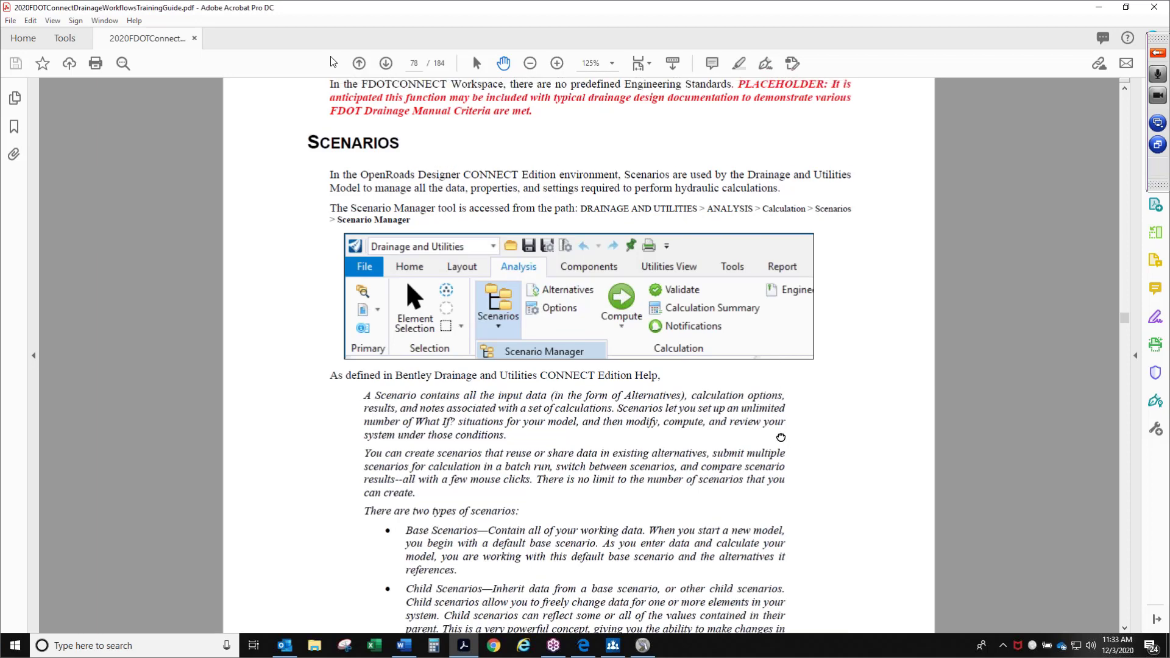
pyautogui.scroll(-3, 781, 437)
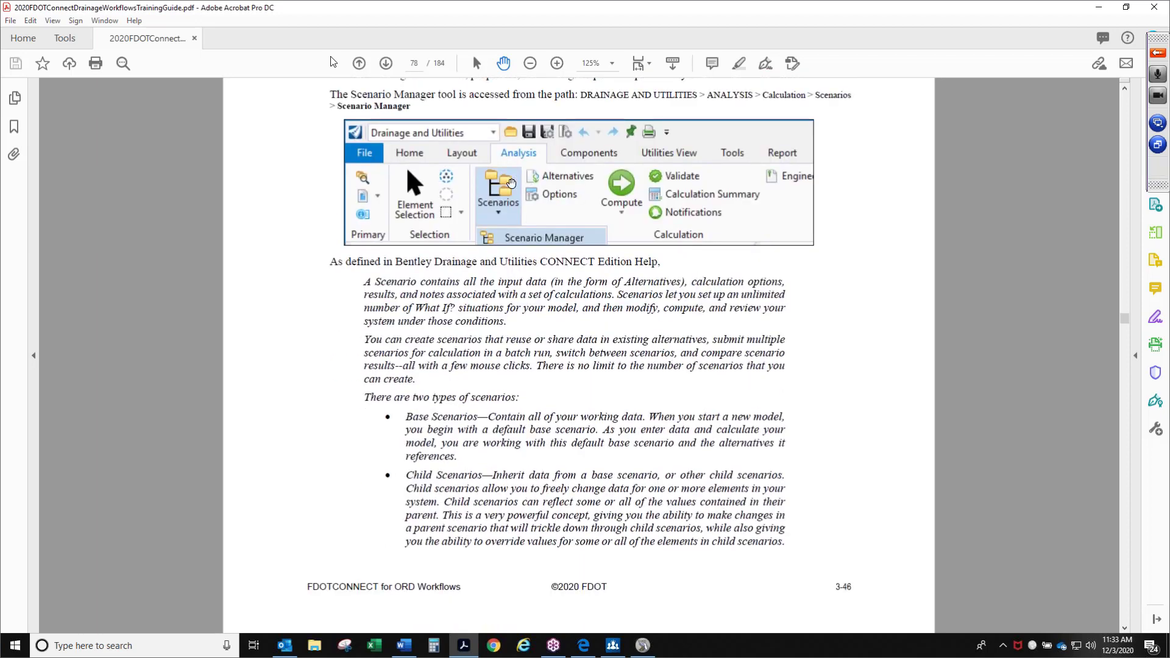
pyautogui.click(386, 63)
pyautogui.scroll(-2, 754, 254)
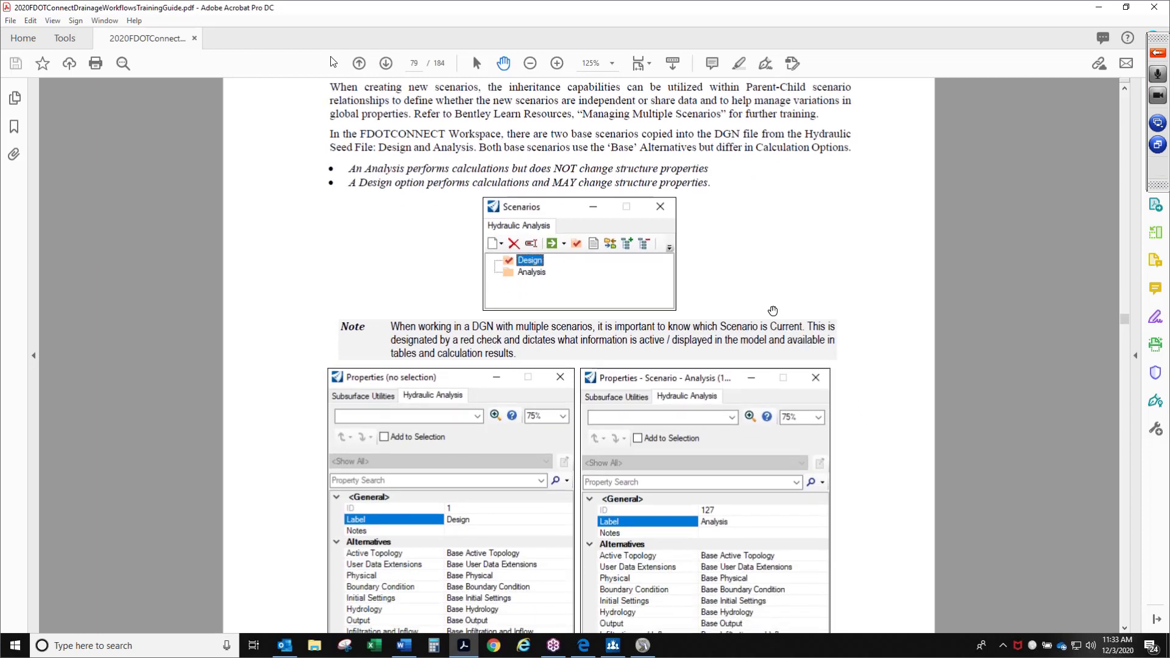
pyautogui.scroll(-6, 771, 433)
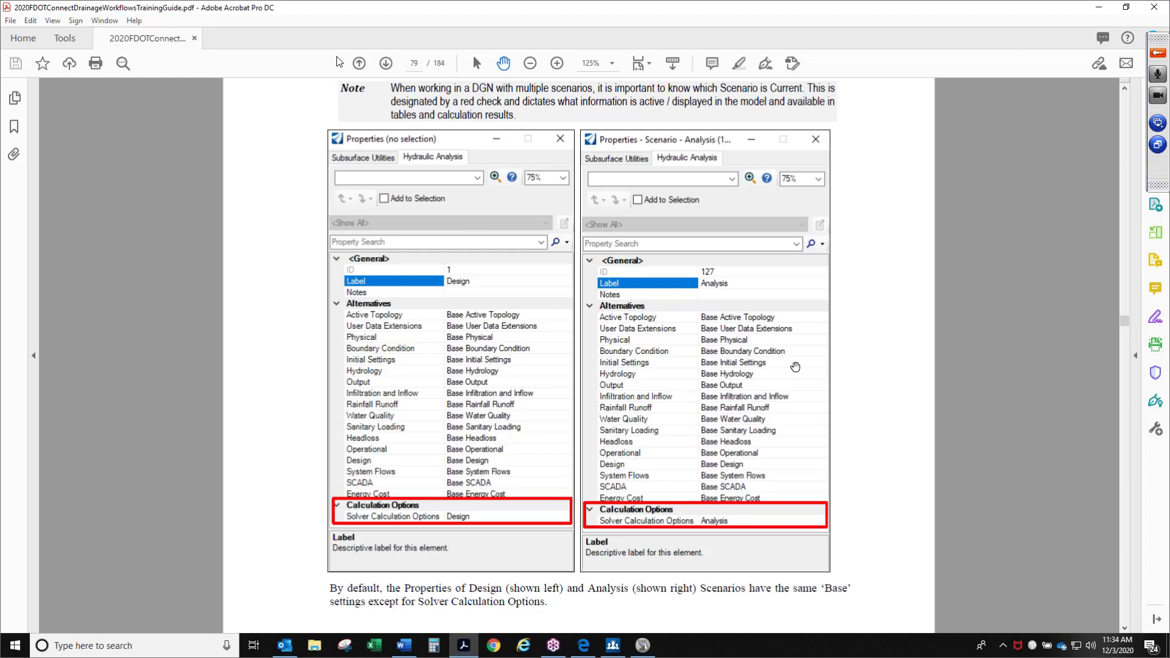
pyautogui.scroll(-1, 835, 378)
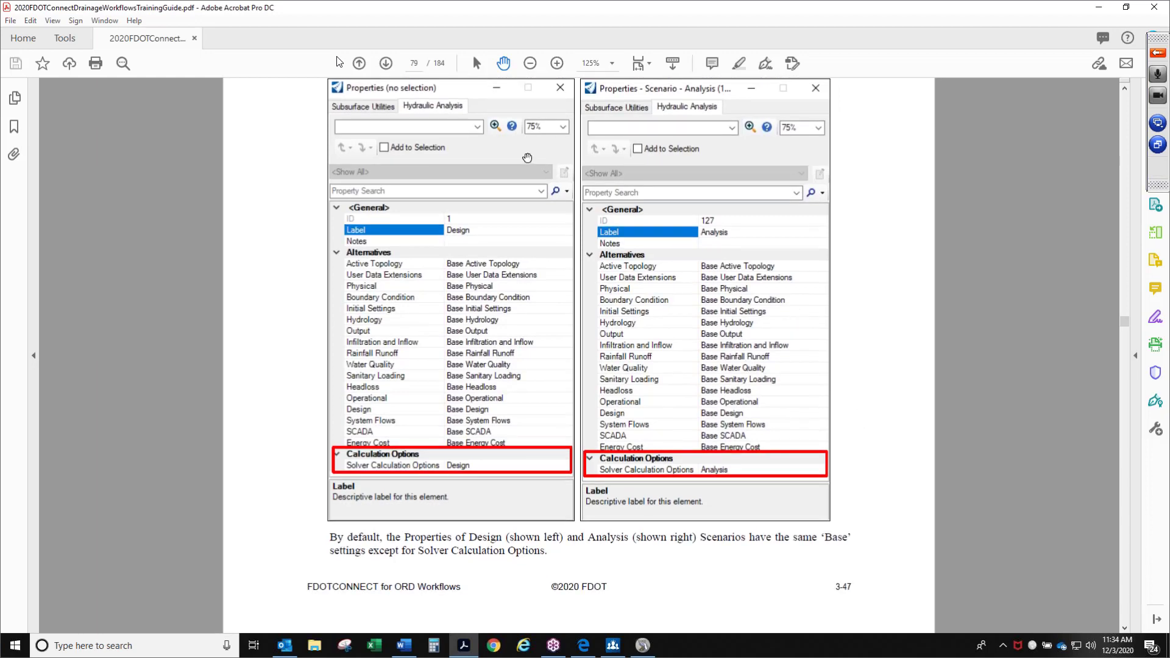
# Step: Review the Alternatives section on pages 80 and 81, including the Active Topology, User Data Extensions and Physical alternatives
pyautogui.click(387, 64)
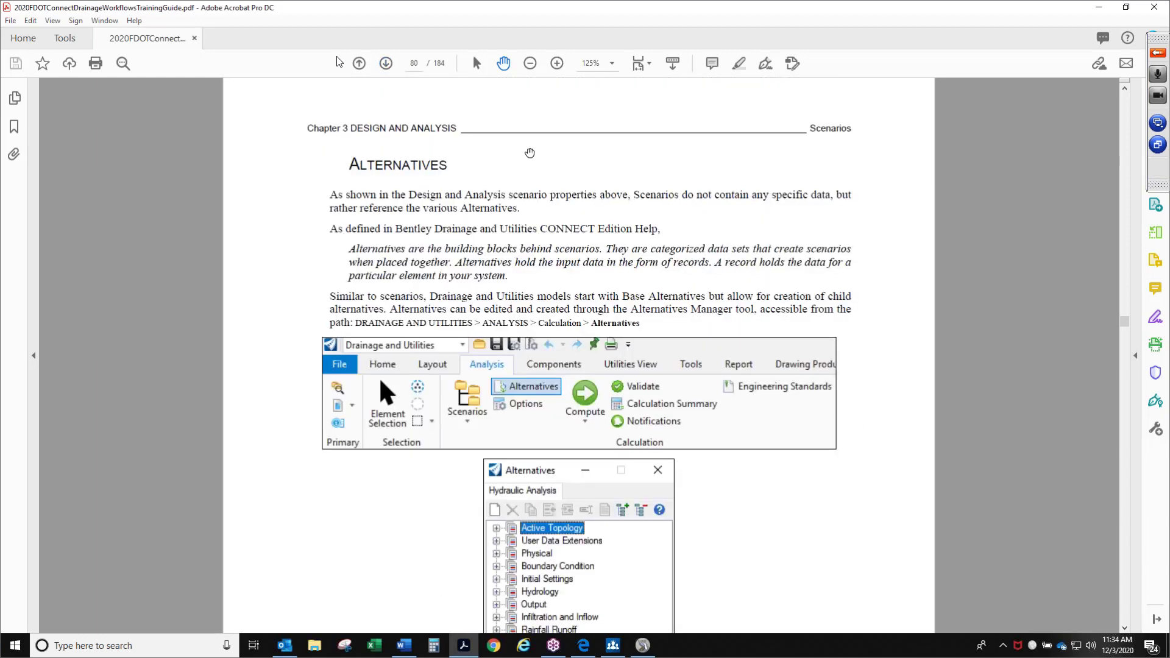
pyautogui.scroll(-1, 740, 394)
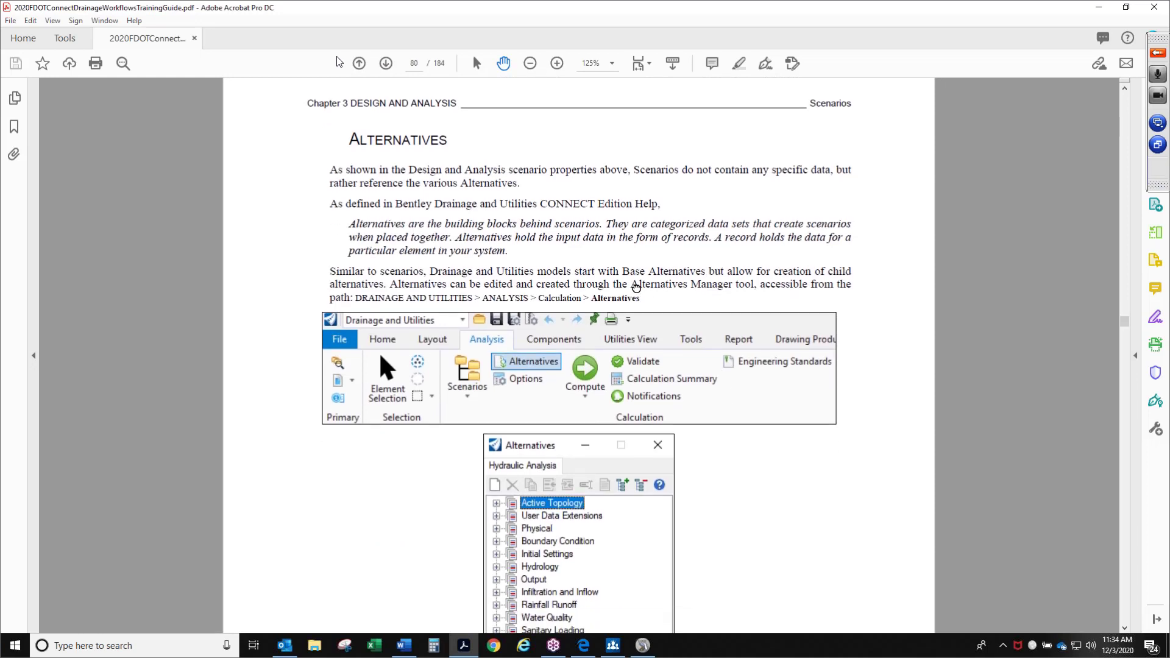
pyautogui.scroll(-2, 634, 287)
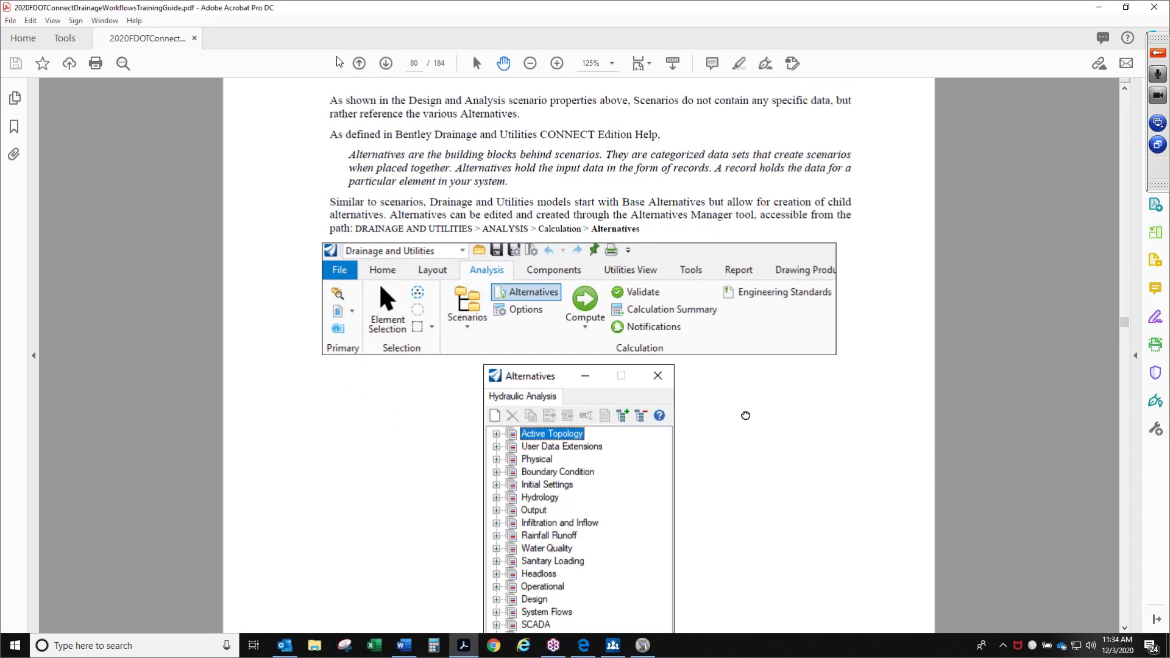
pyautogui.scroll(-4, 746, 420)
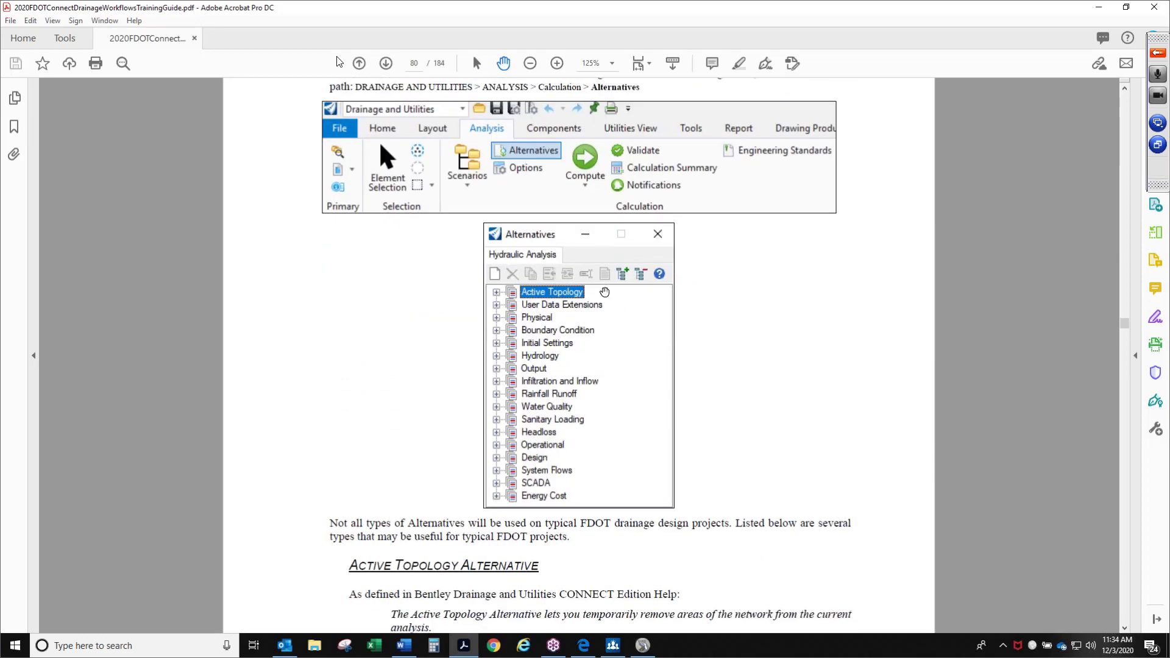
pyautogui.scroll(-4, 741, 494)
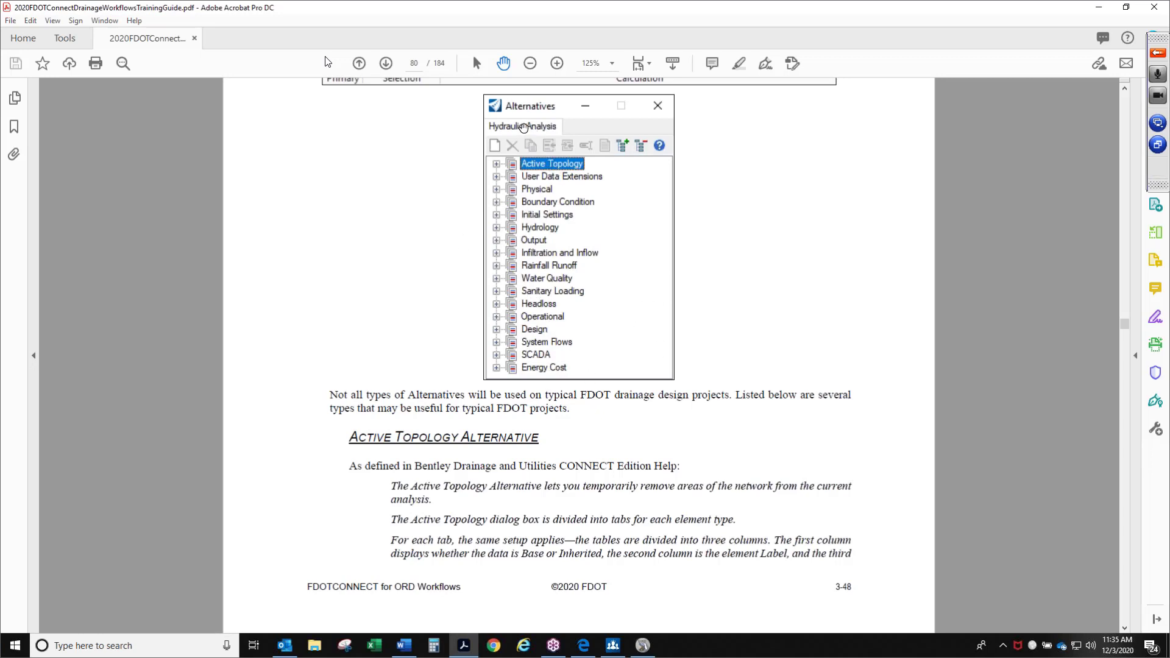
pyautogui.click(385, 64)
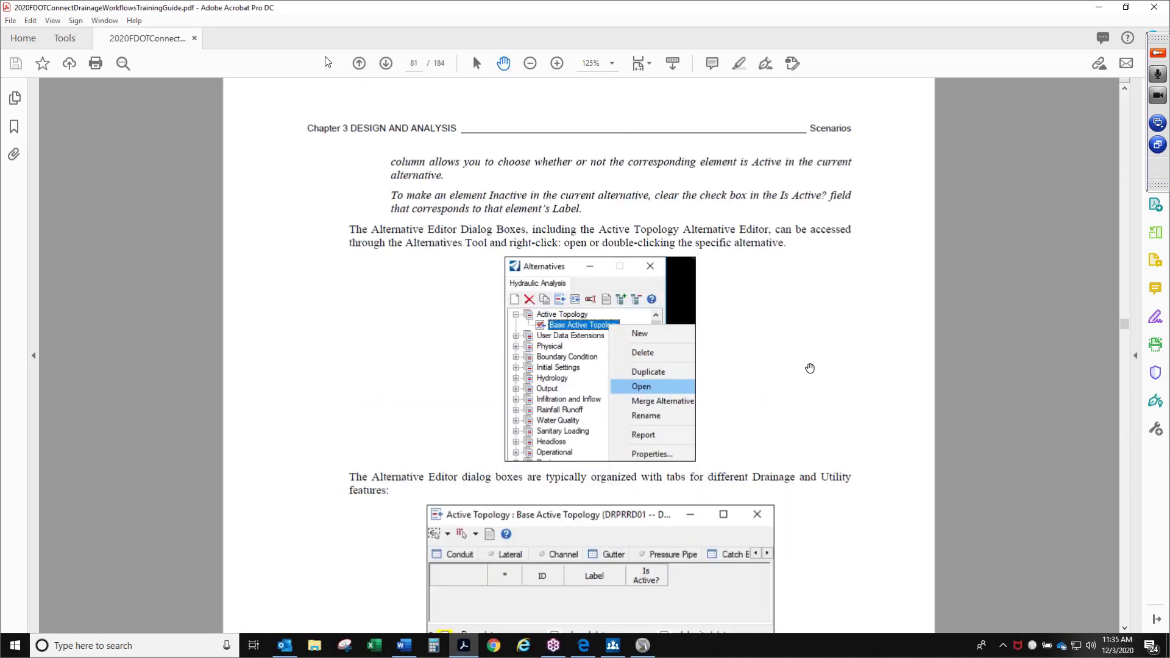
pyautogui.scroll(-3, 801, 266)
pyautogui.scroll(-4, 802, 388)
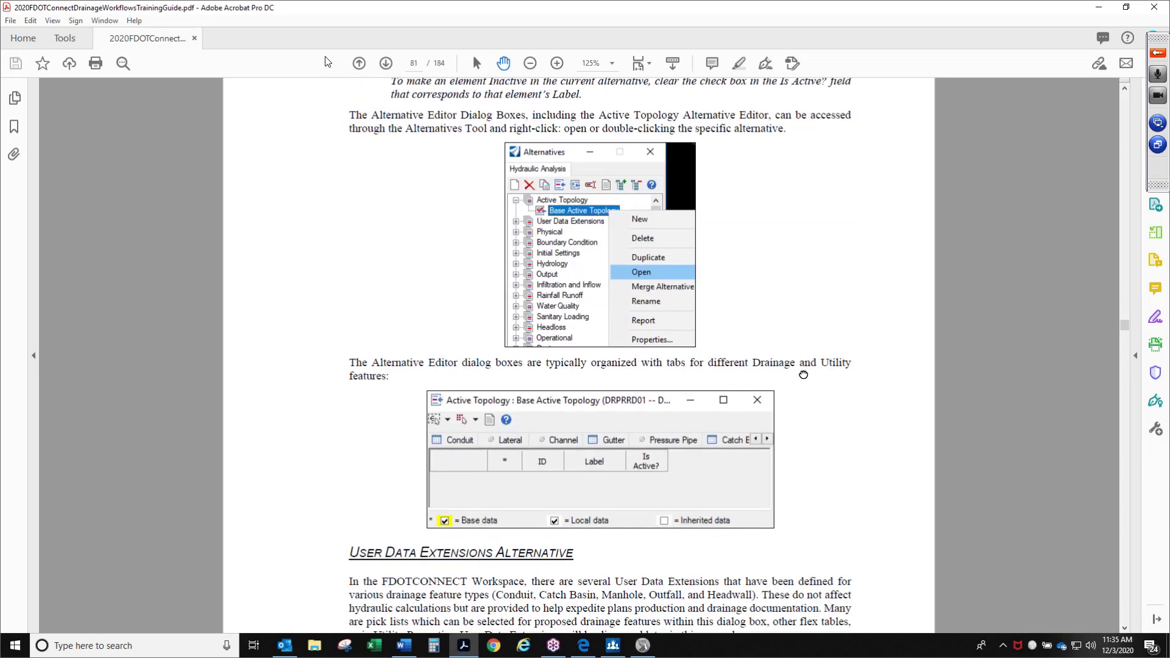
pyautogui.scroll(-4, 737, 487)
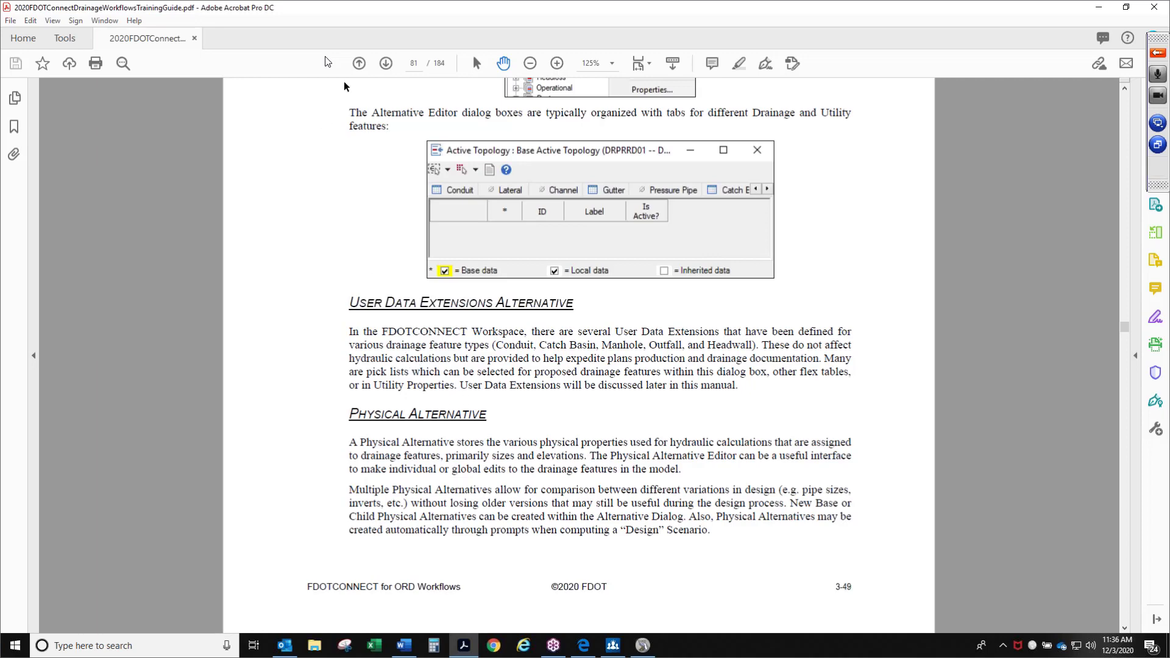
# Step: Examine the new child or base alternative example and the Boundary Condition Alternatives section on page 82
pyautogui.click(386, 63)
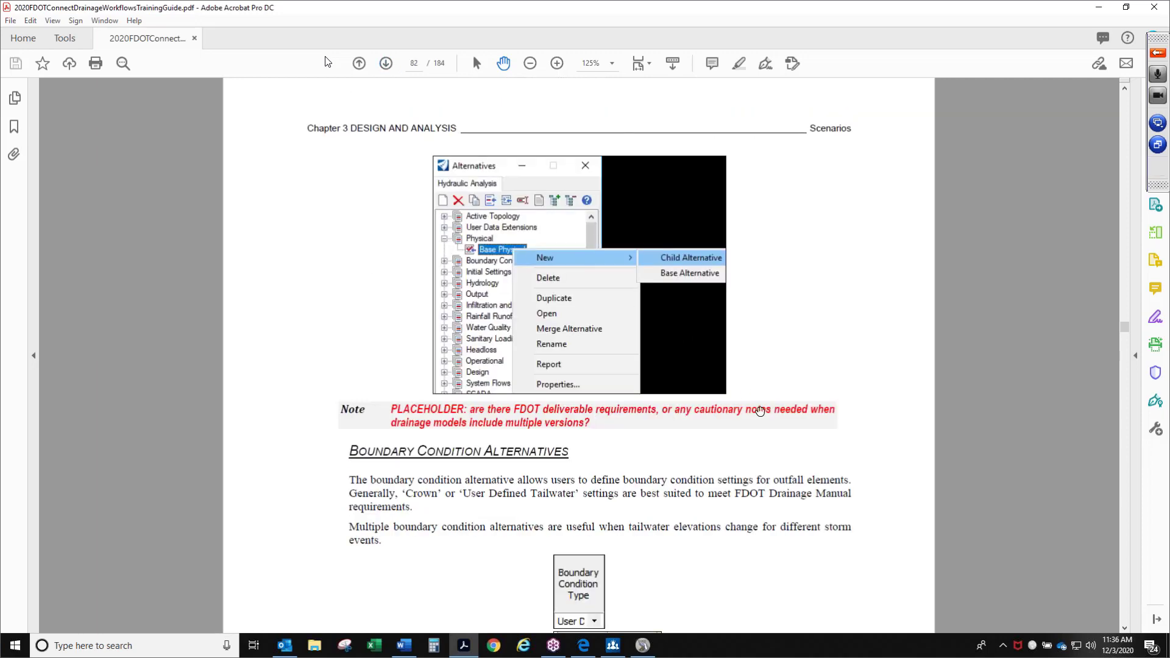
pyautogui.scroll(-1, 756, 448)
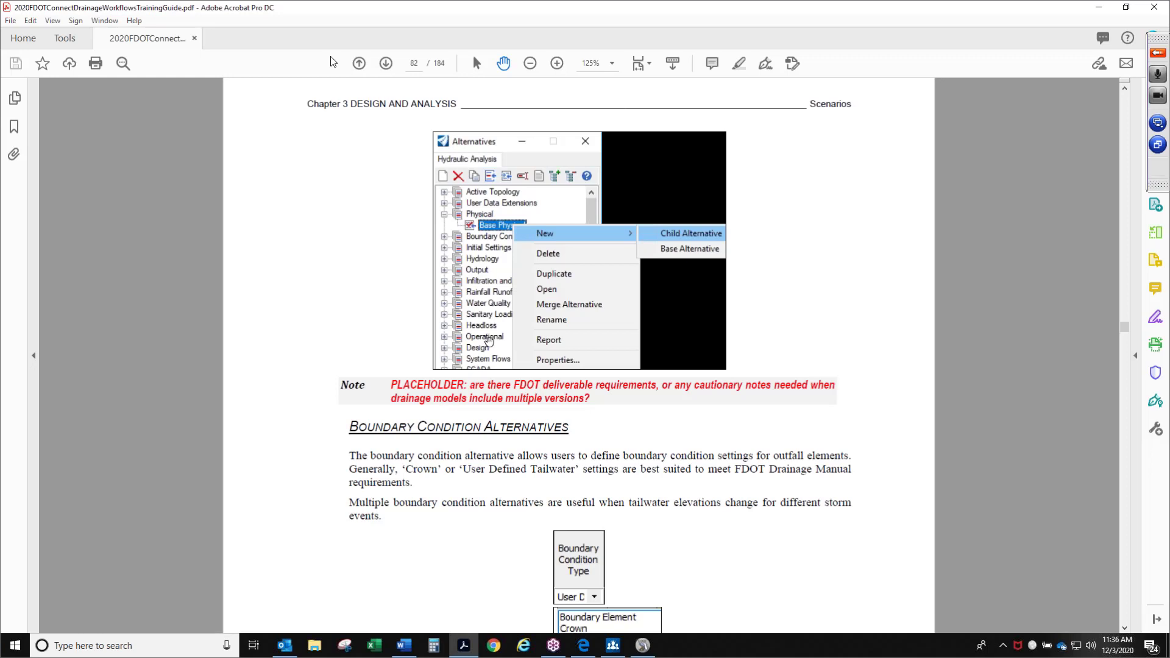
pyautogui.scroll(-2, 681, 344)
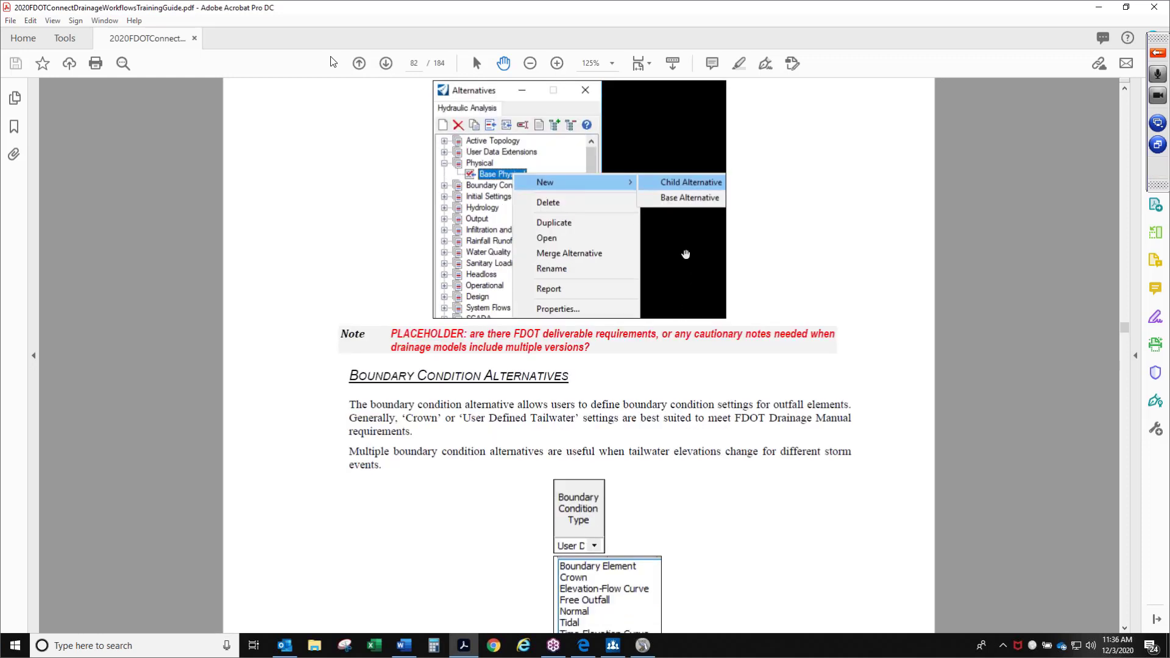
pyautogui.scroll(-1, 579, 334)
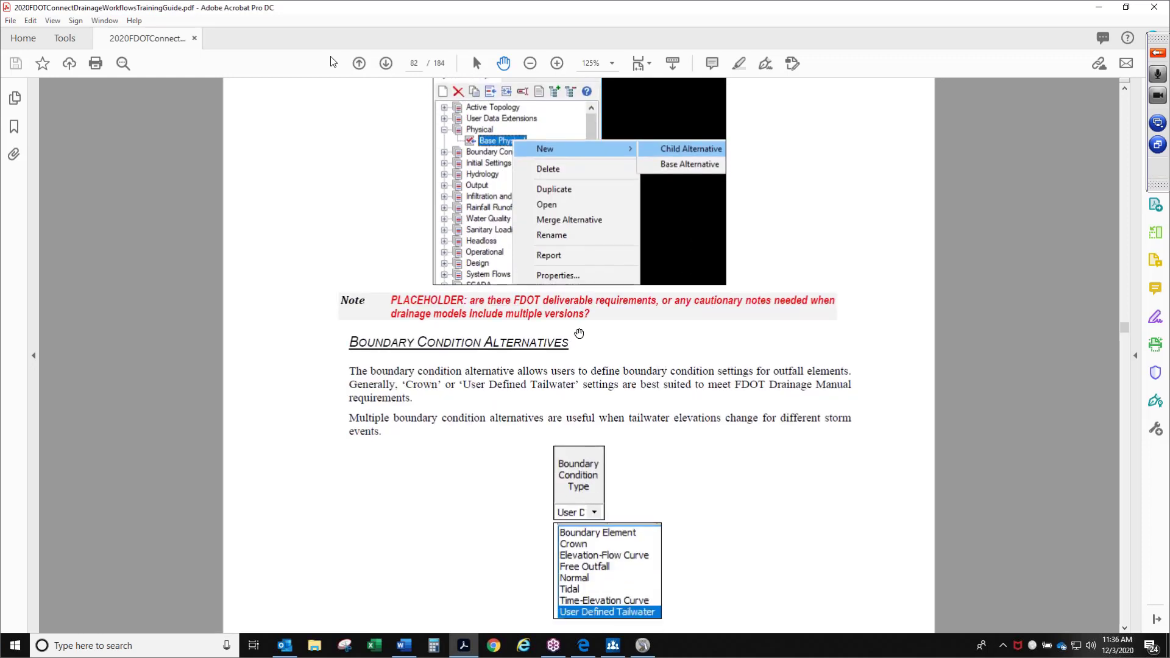
pyautogui.moveTo(725, 375); pyautogui.dragTo(696, 204)
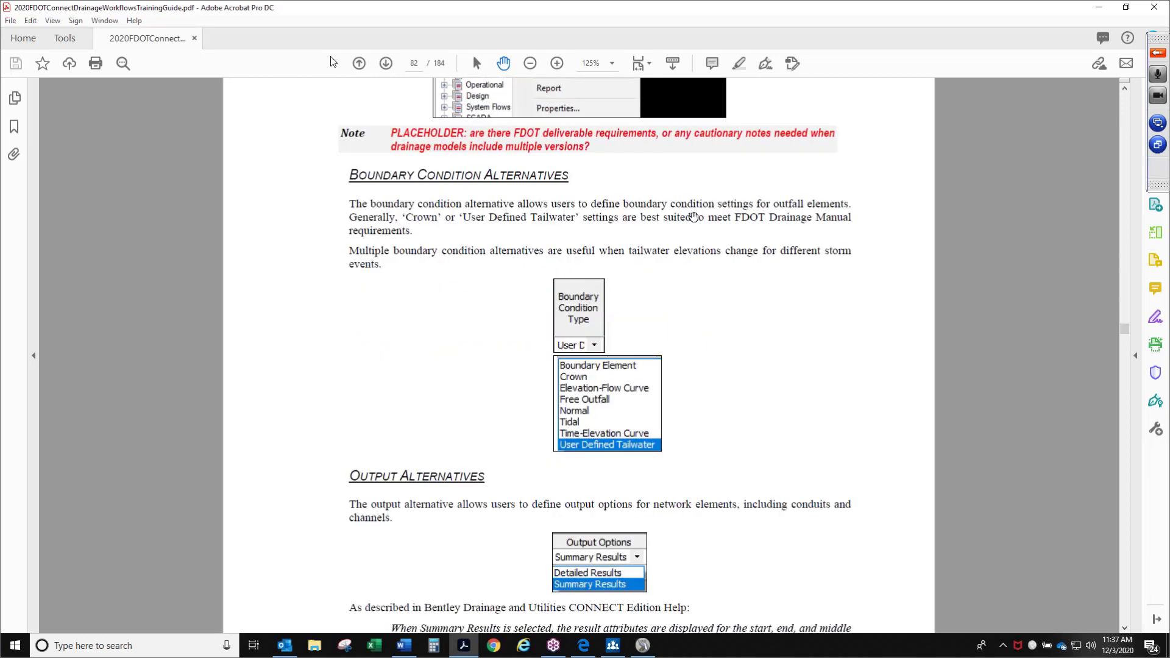
pyautogui.scroll(2, 475, 233)
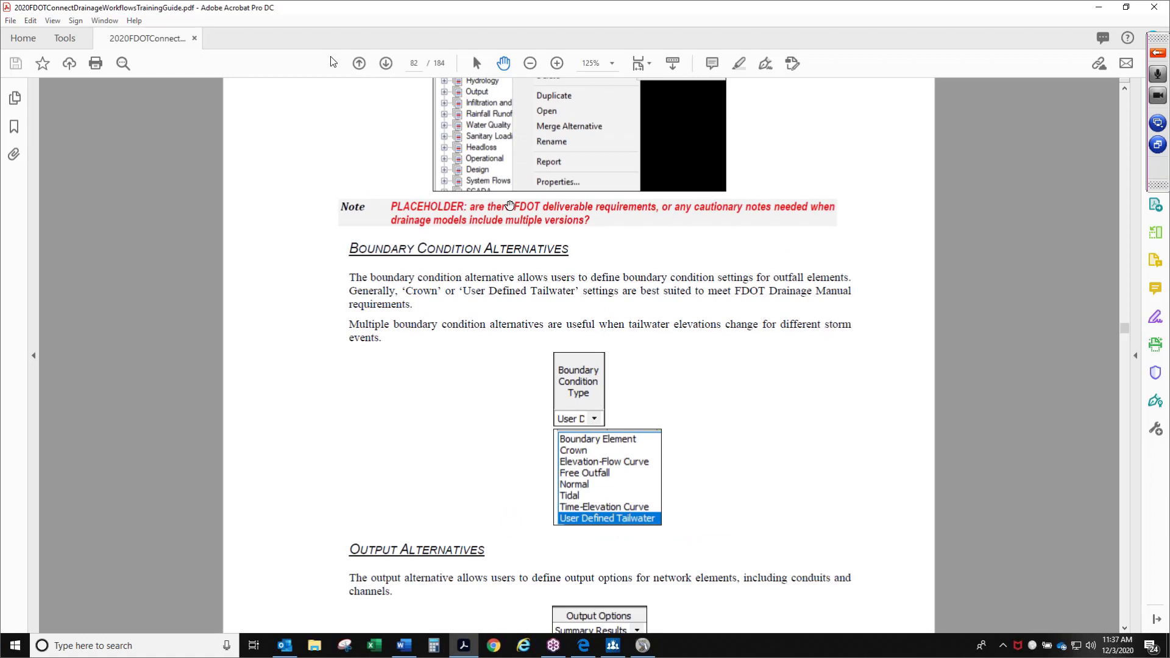
# Step: Review the boundary condition types and the Output Alternatives section on page 82
pyautogui.scroll(2, 628, 232)
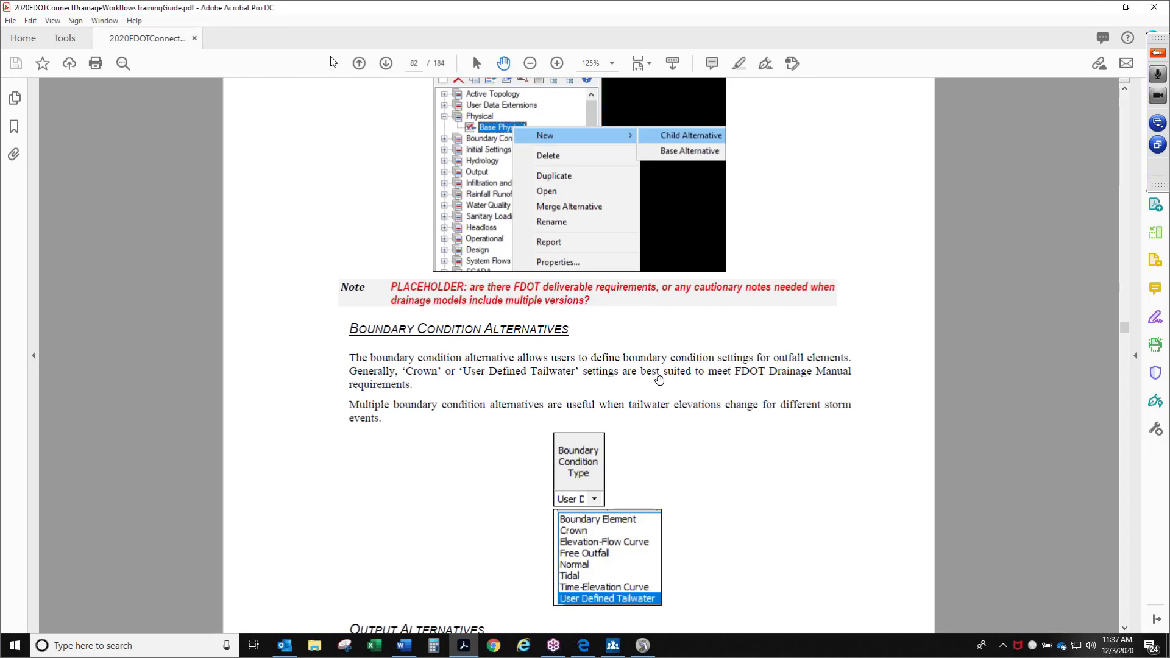
pyautogui.moveTo(674, 462); pyautogui.dragTo(668, 373)
pyautogui.scroll(-1, 750, 415)
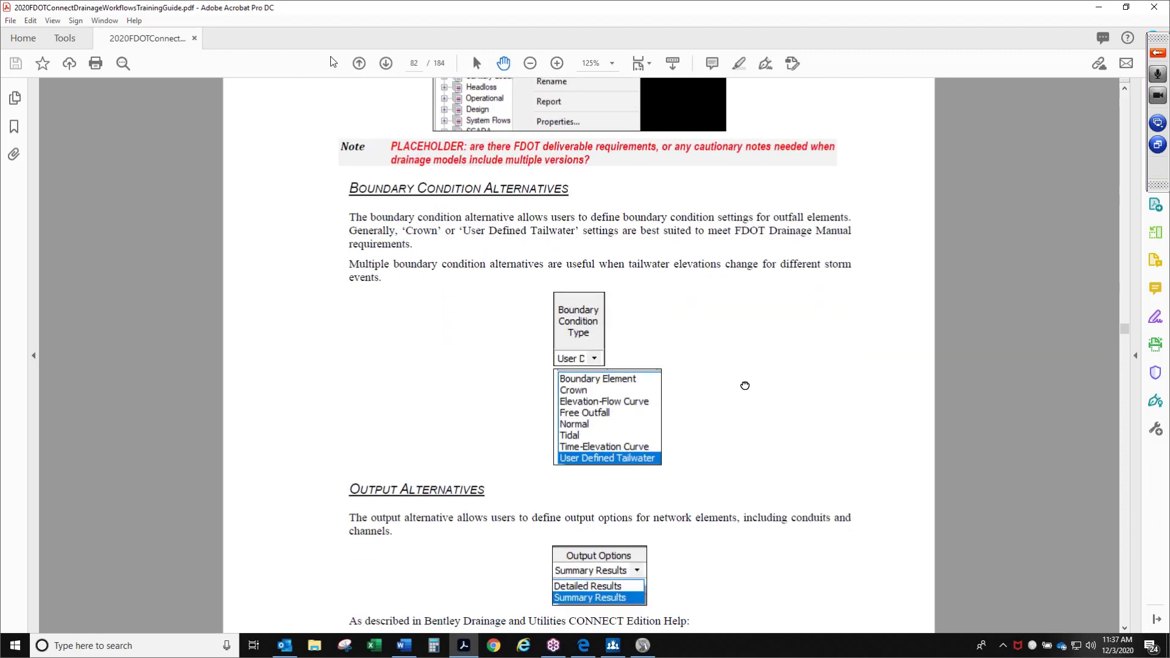
pyautogui.moveTo(616, 343); pyautogui.dragTo(591, 295)
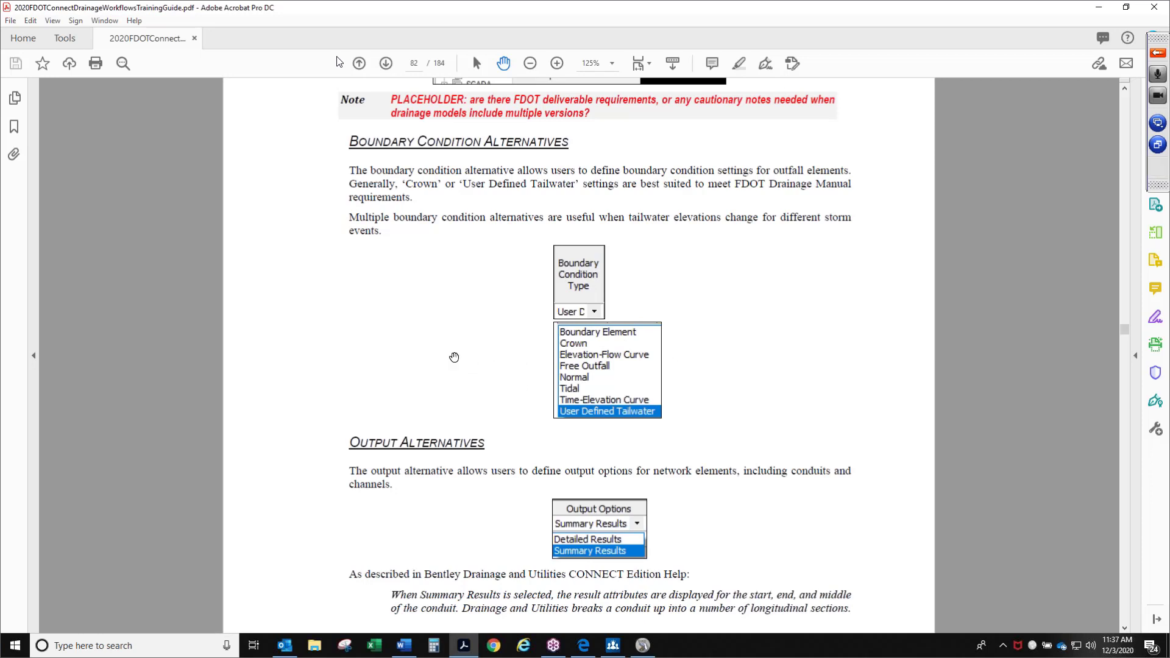
pyautogui.scroll(-2, 465, 407)
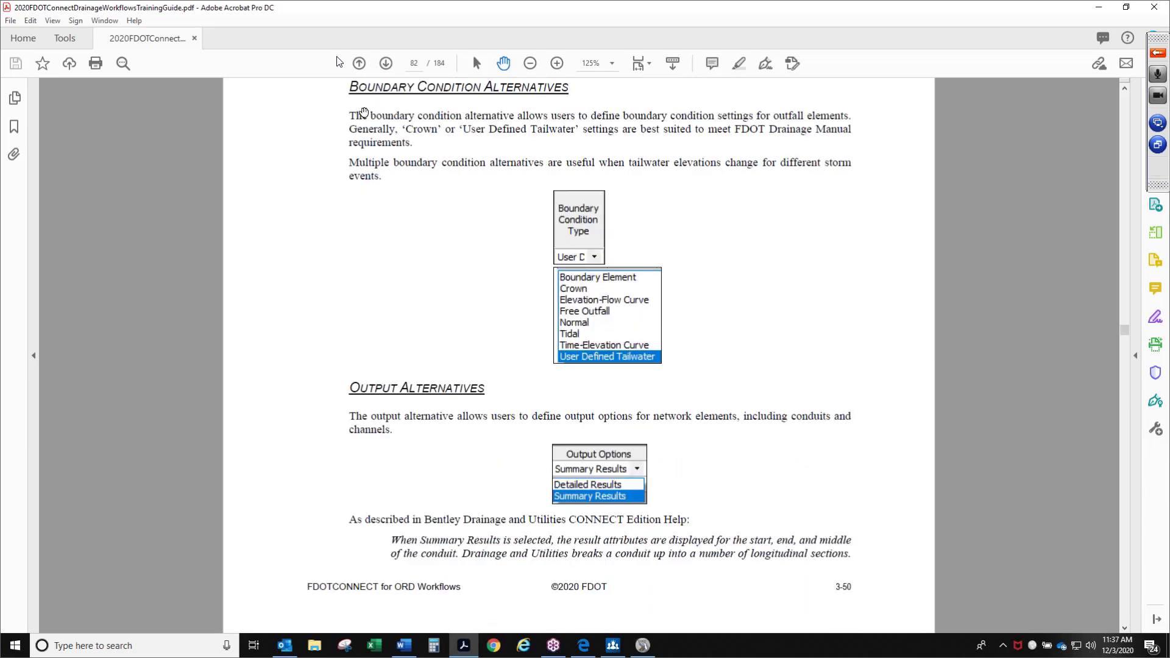
# Step: Read the Rainfall Runoff Alternatives section on page 83 and fit one full page in the view
pyautogui.click(387, 60)
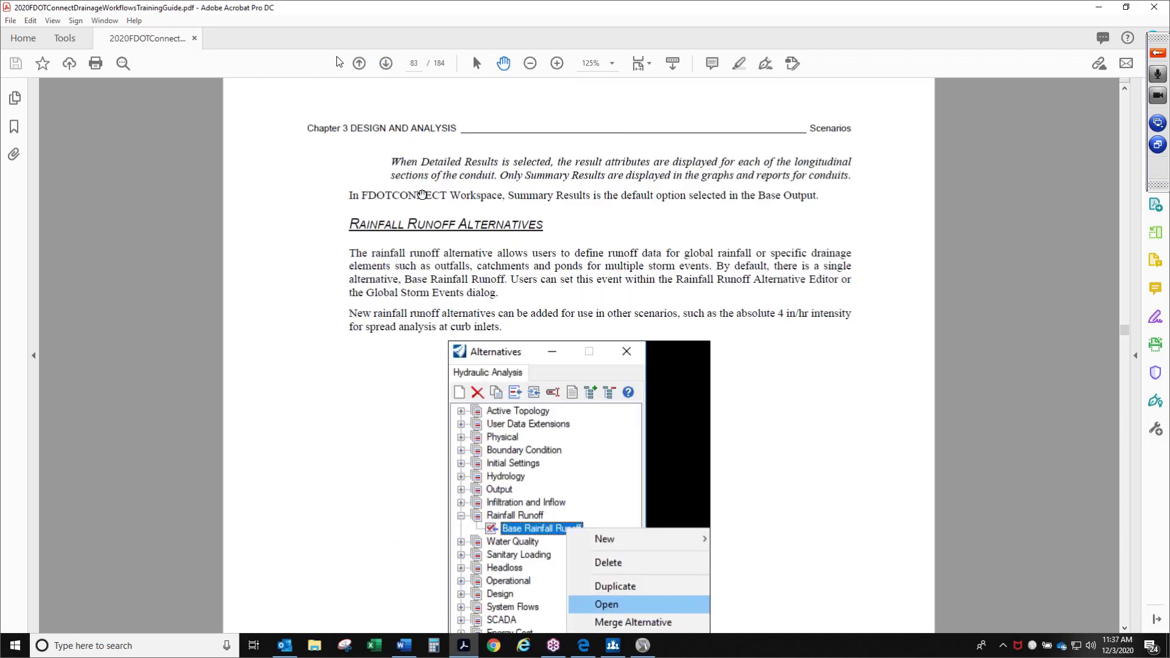
pyautogui.scroll(-4, 407, 300)
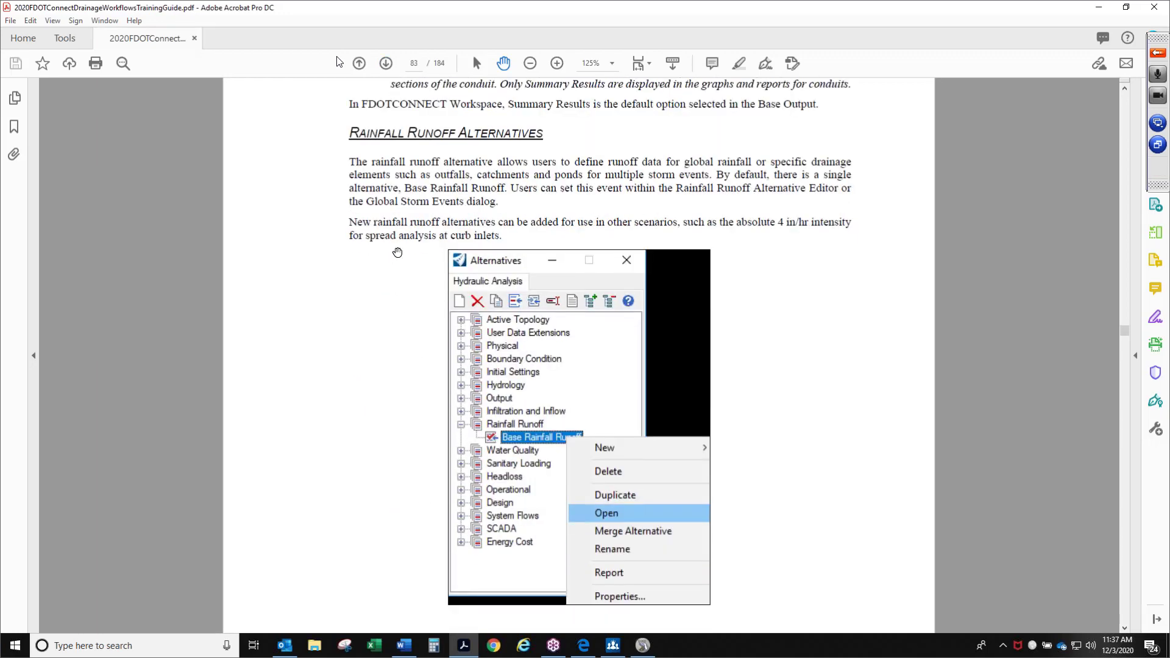
pyautogui.click(648, 62)
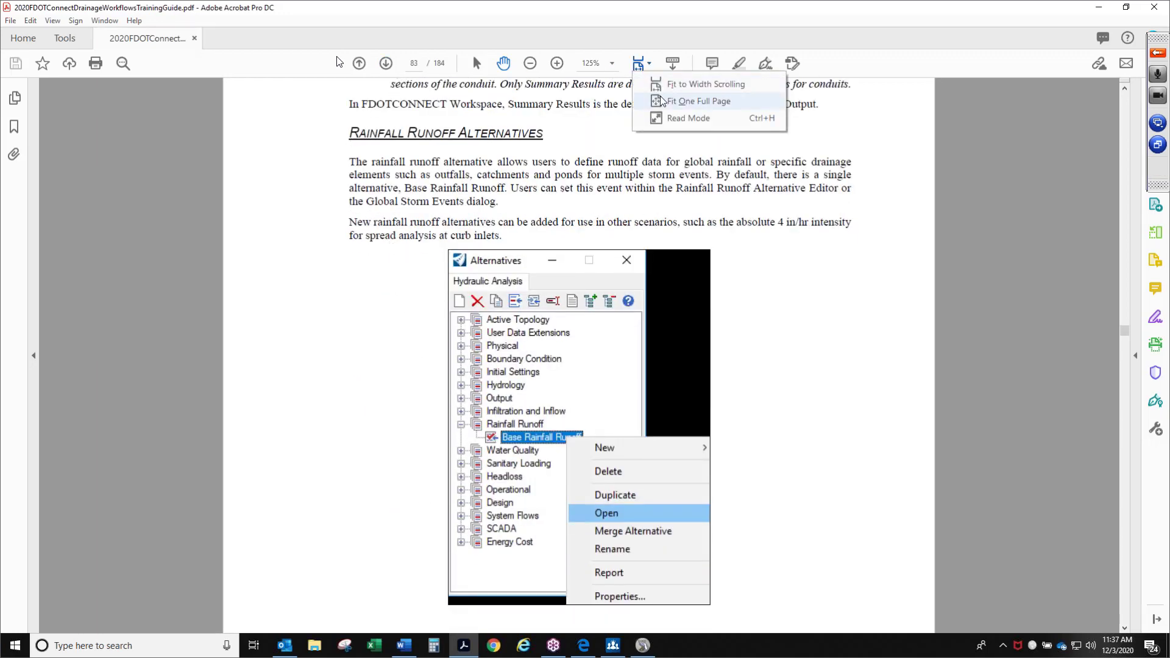
pyautogui.click(674, 97)
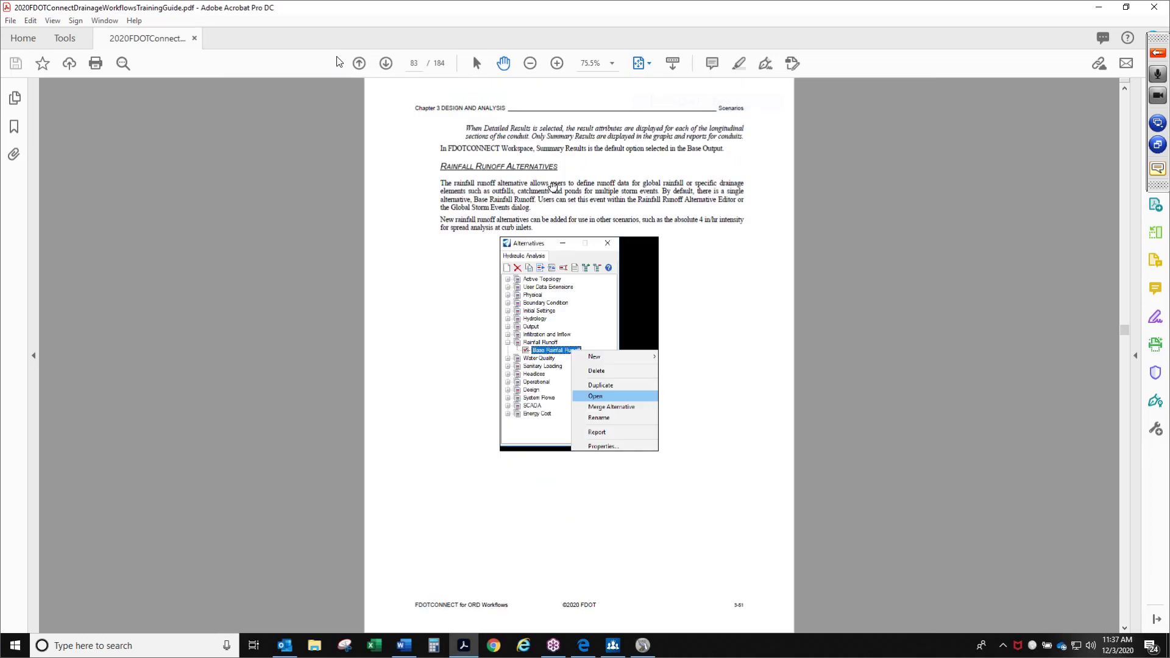
# Step: Review the rainfall runoff dialogs, Headloss Alternative and Design Alternative sections on pages 84 and 85 at 100% zoom
pyautogui.click(386, 65)
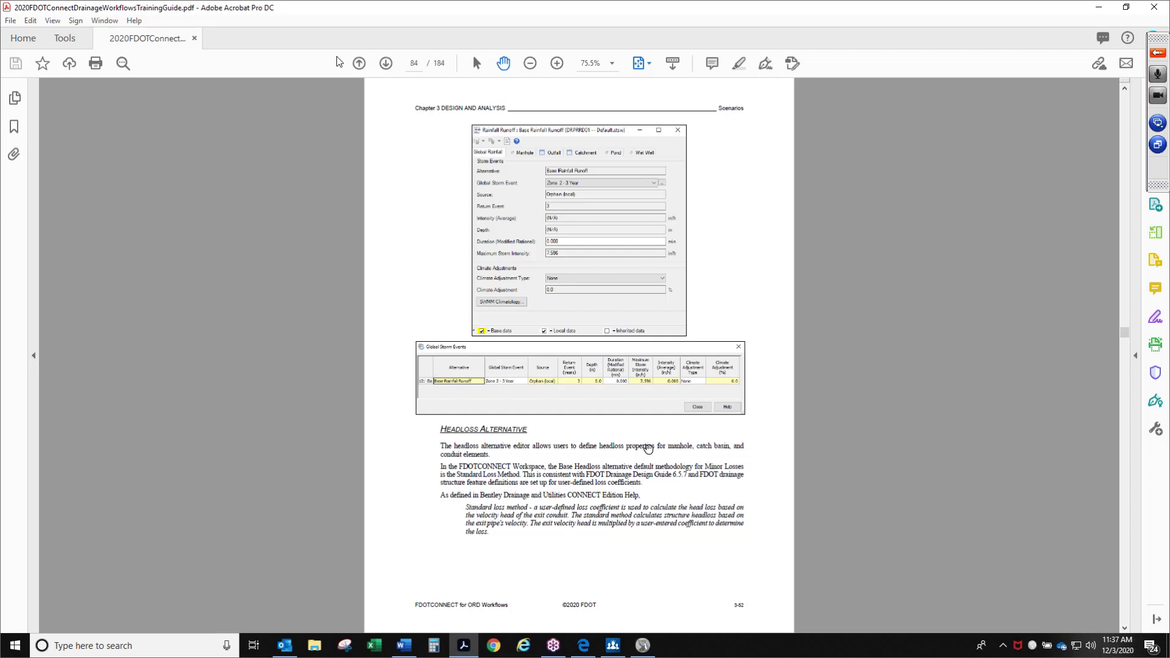
pyautogui.click(556, 64)
pyautogui.scroll(-3, 548, 207)
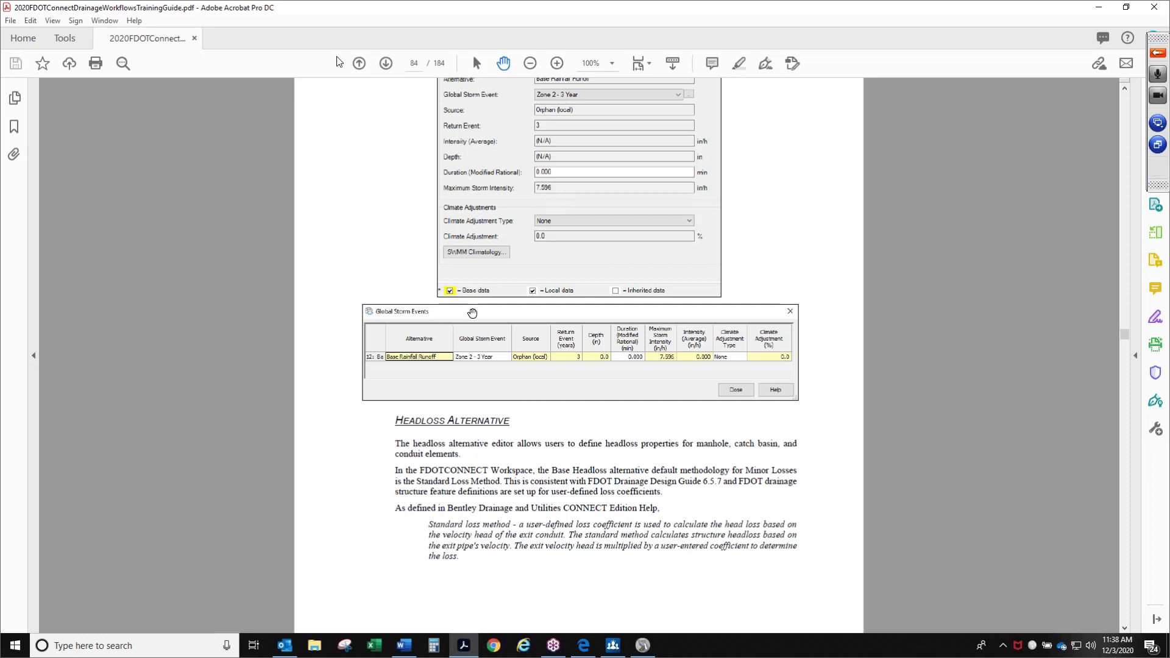
pyautogui.click(386, 64)
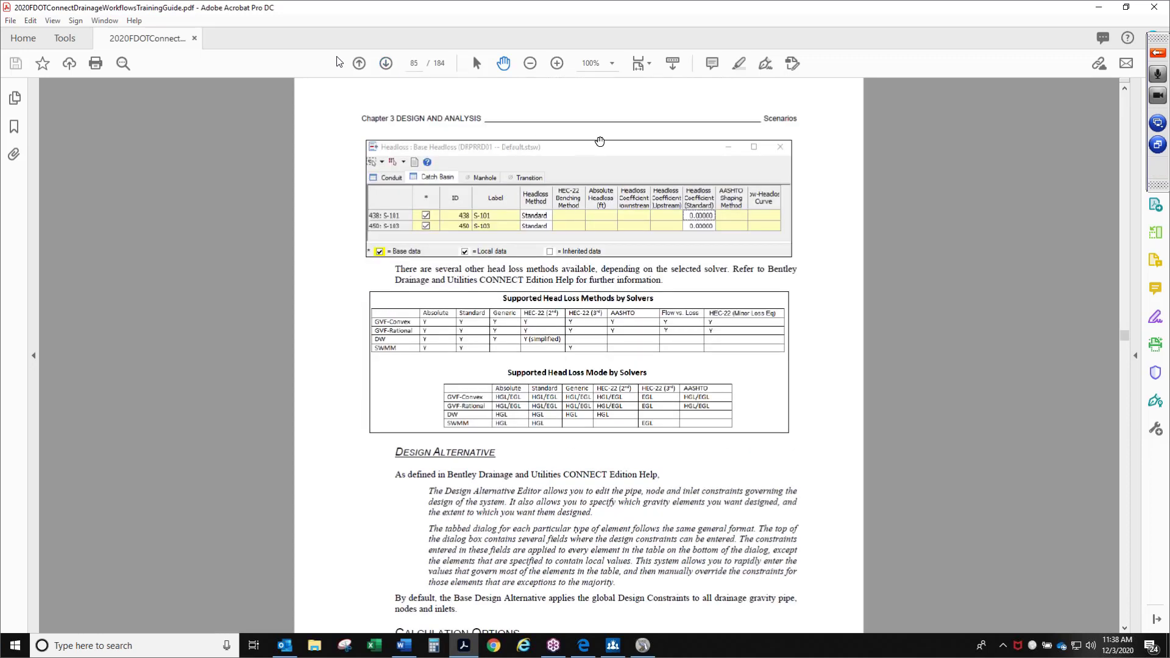
pyautogui.scroll(-3, 731, 378)
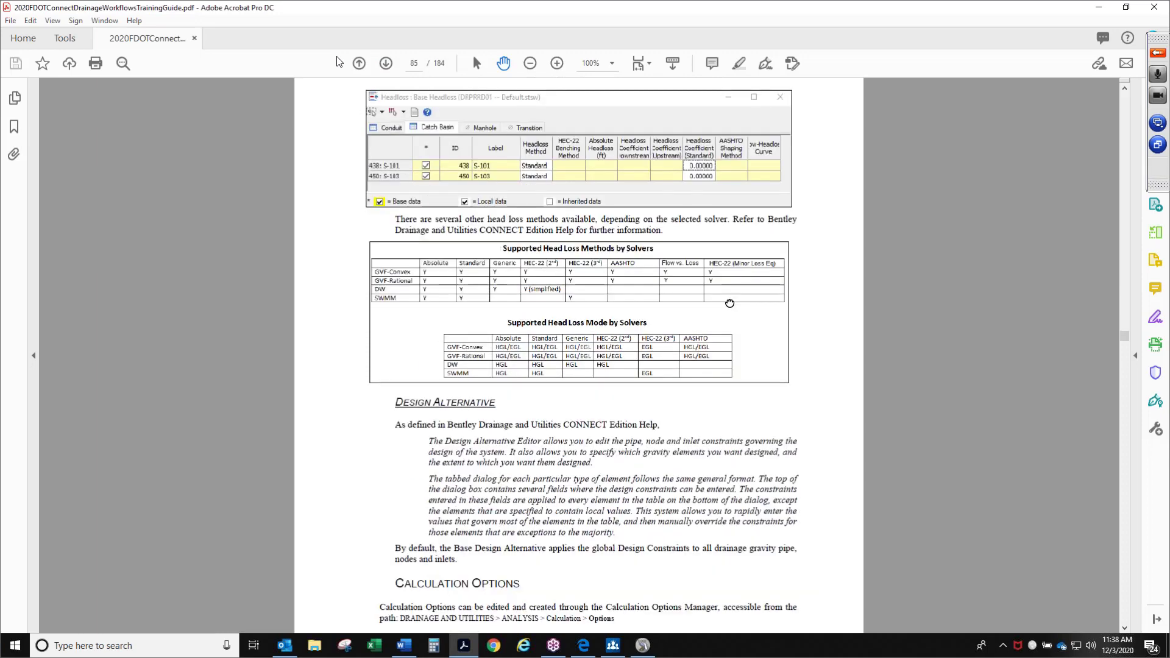
pyautogui.scroll(-3, 594, 418)
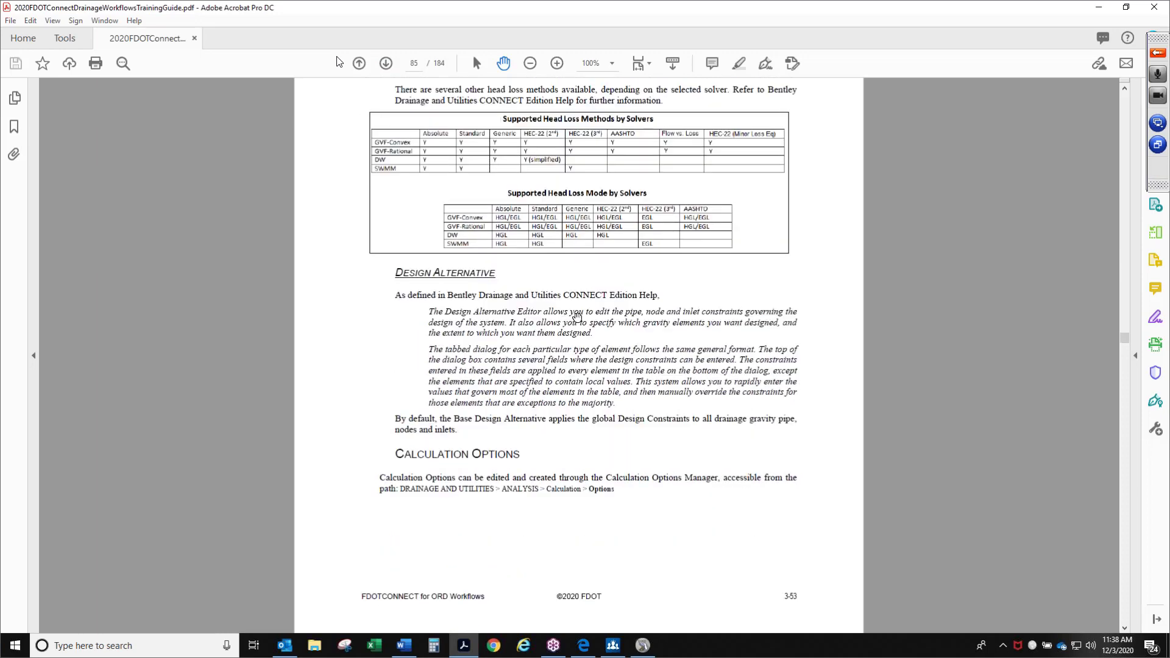
# Step: Read the Calculation Options text on page 86, switch to OpenRoads Designer and open the properties of the Design calculation option
pyautogui.click(386, 62)
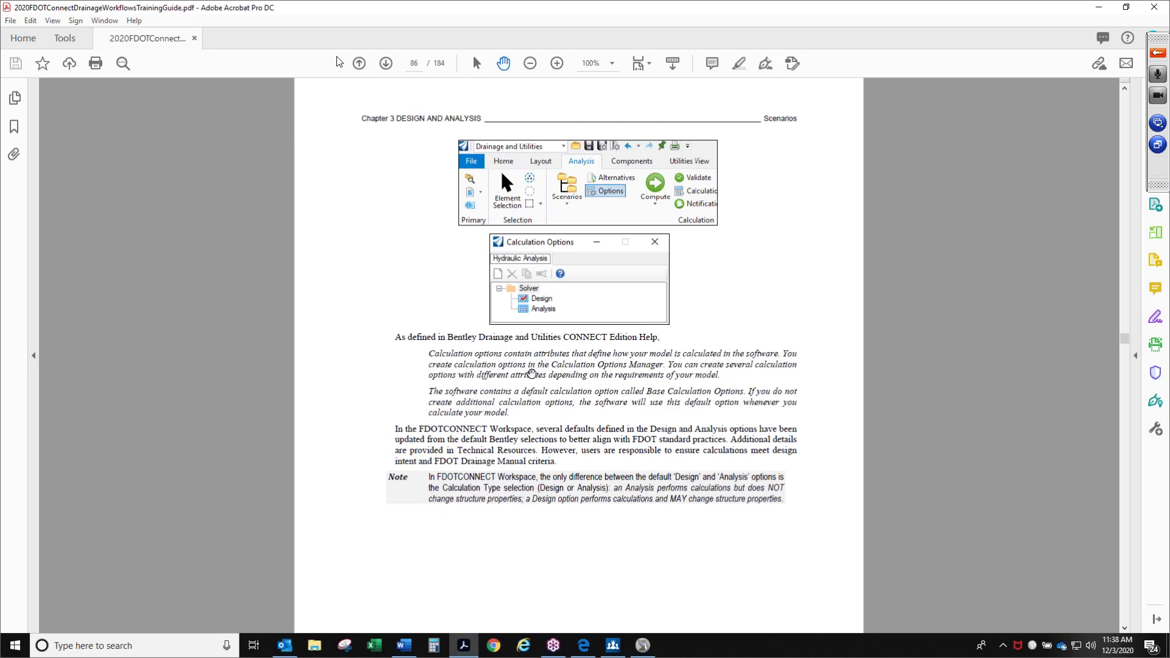
pyautogui.click(642, 645)
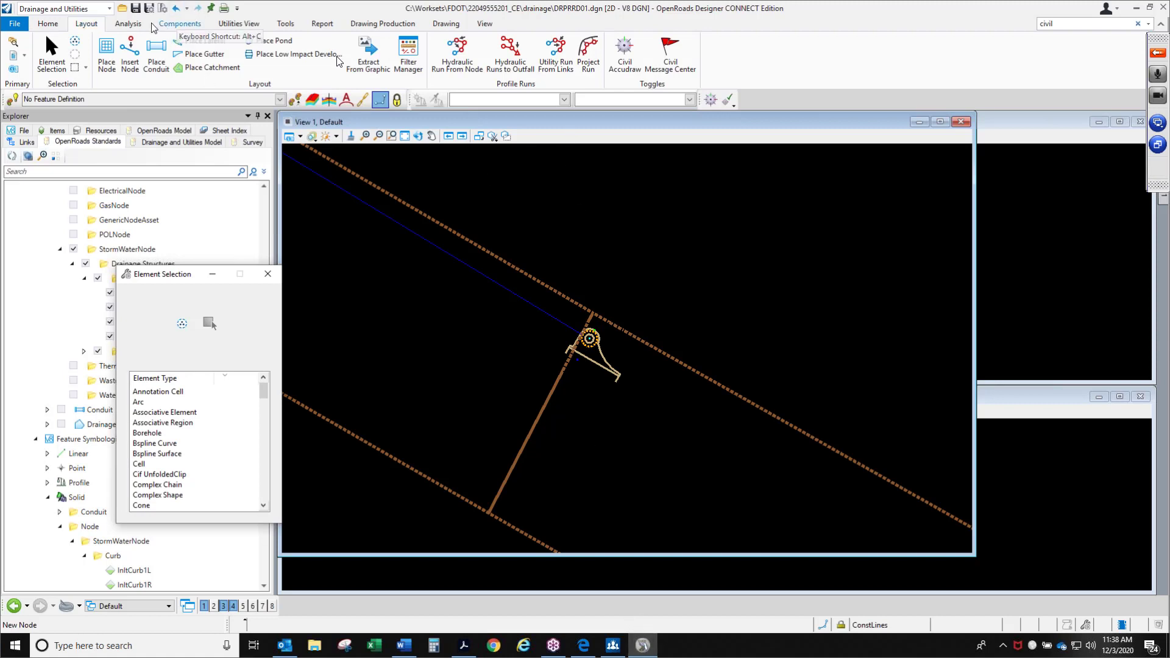
pyautogui.click(128, 23)
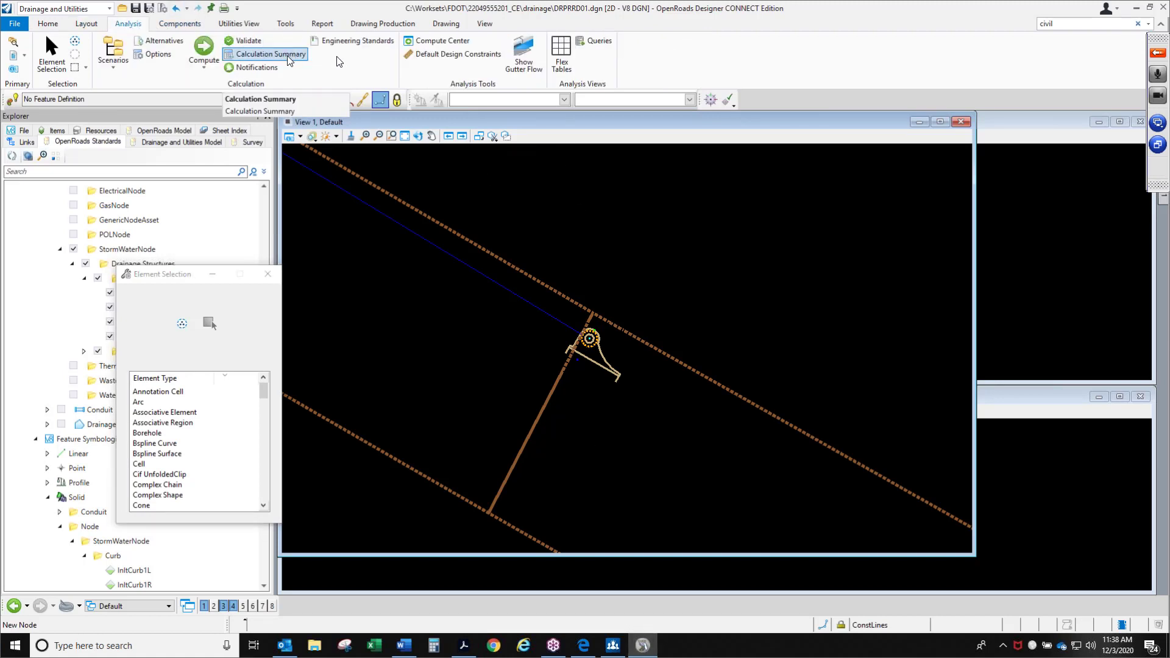
pyautogui.click(168, 59)
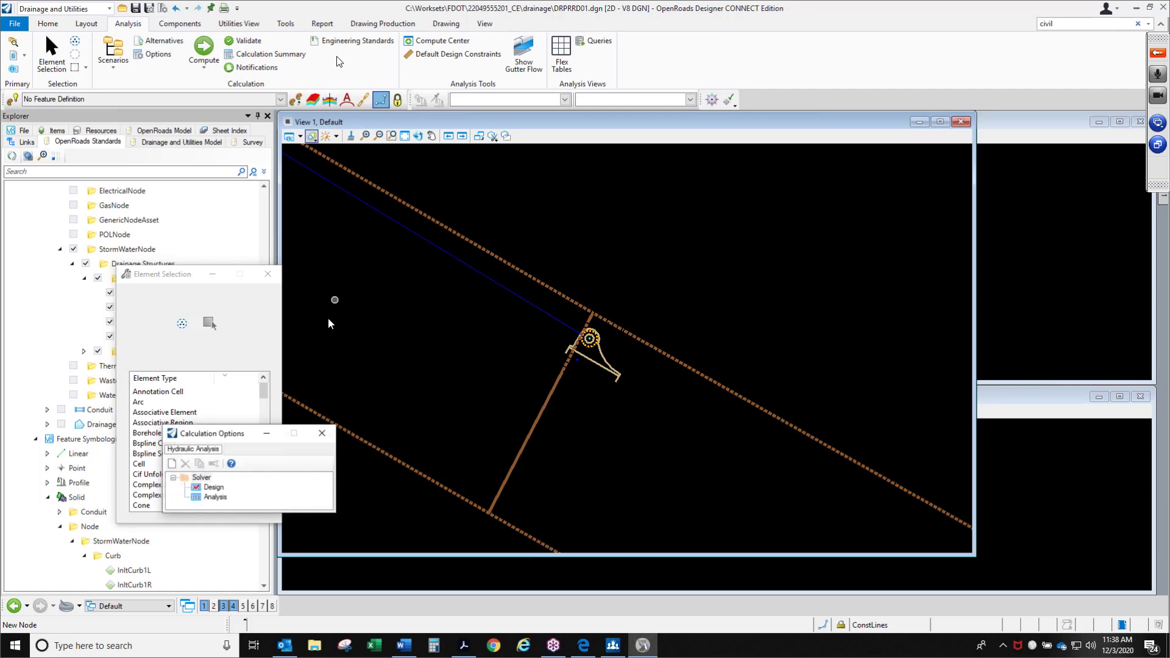
pyautogui.moveTo(244, 437); pyautogui.dragTo(589, 244)
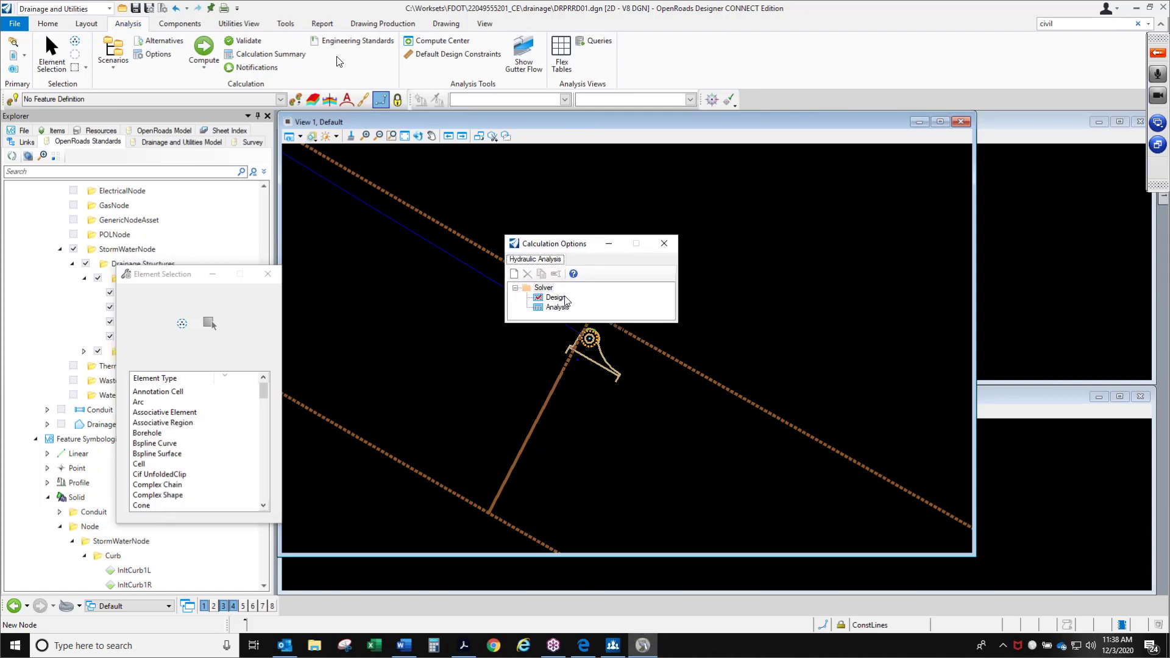
pyautogui.doubleClick(565, 300)
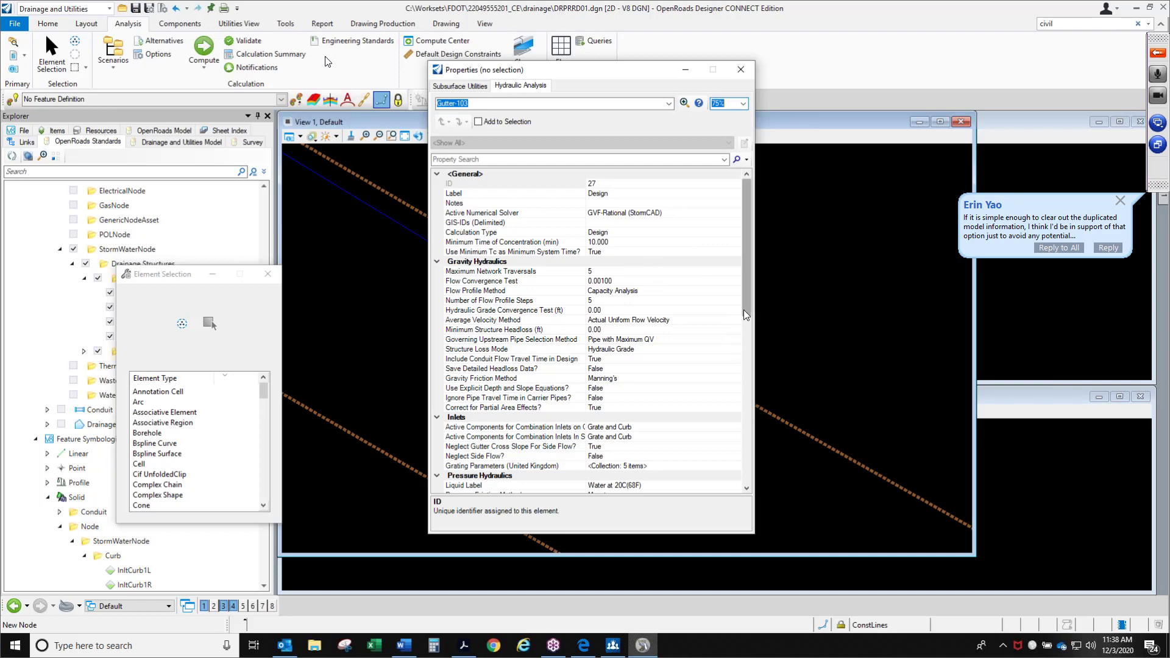
# Step: Switch back to the training guide in Adobe Acrobat and examine the Design calculation option properties example on page 87
pyautogui.click(463, 645)
pyautogui.scroll(-1, 455, 326)
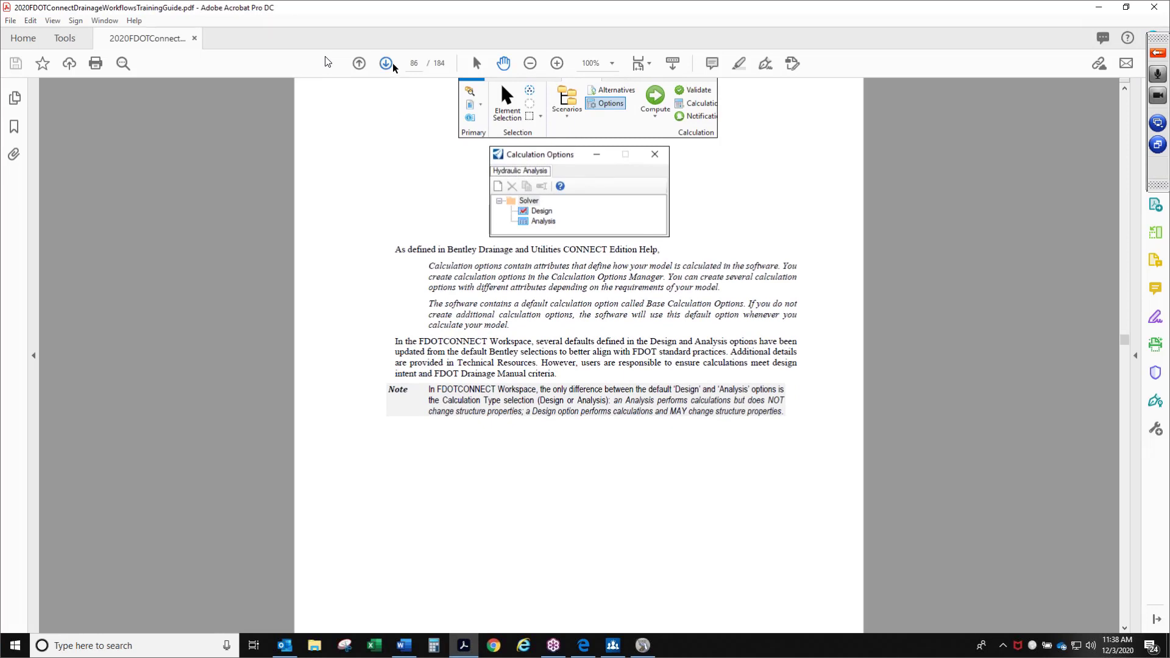
pyautogui.scroll(-5, 407, 196)
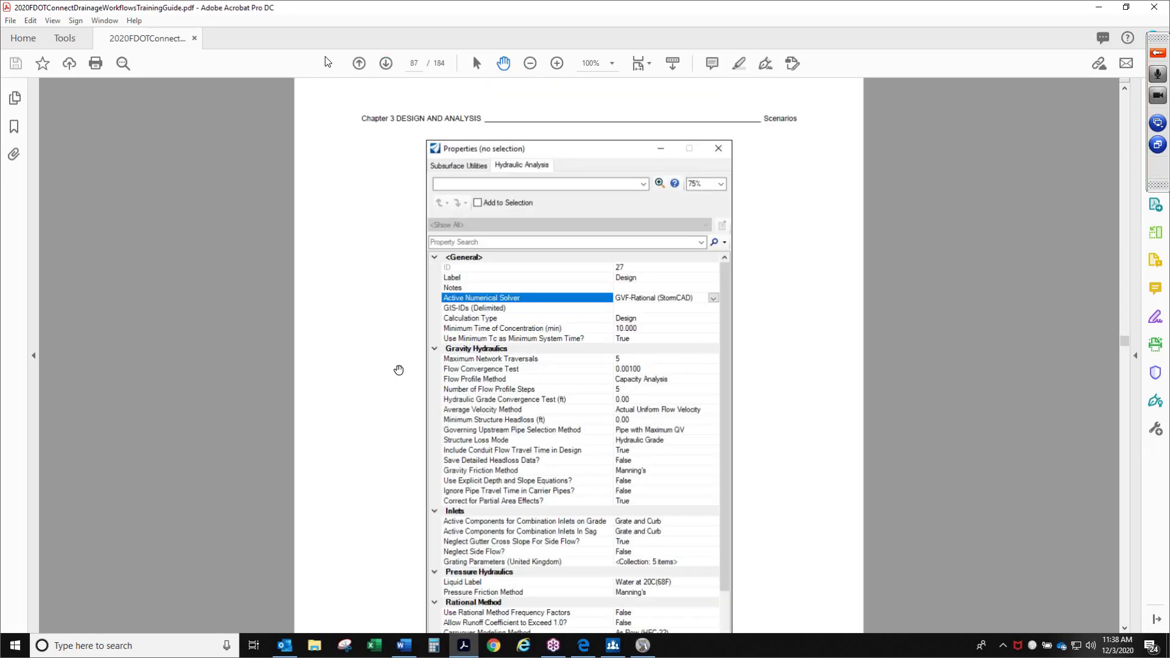
pyautogui.scroll(-2, 397, 370)
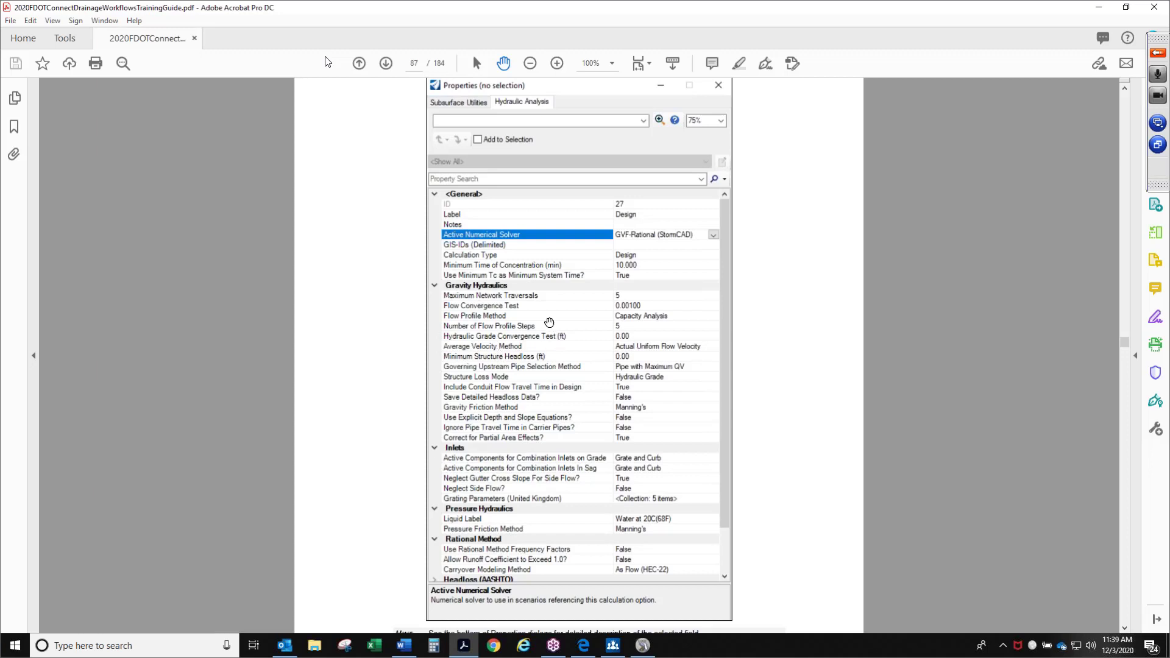
pyautogui.scroll(1, 534, 314)
pyautogui.scroll(-2, 535, 312)
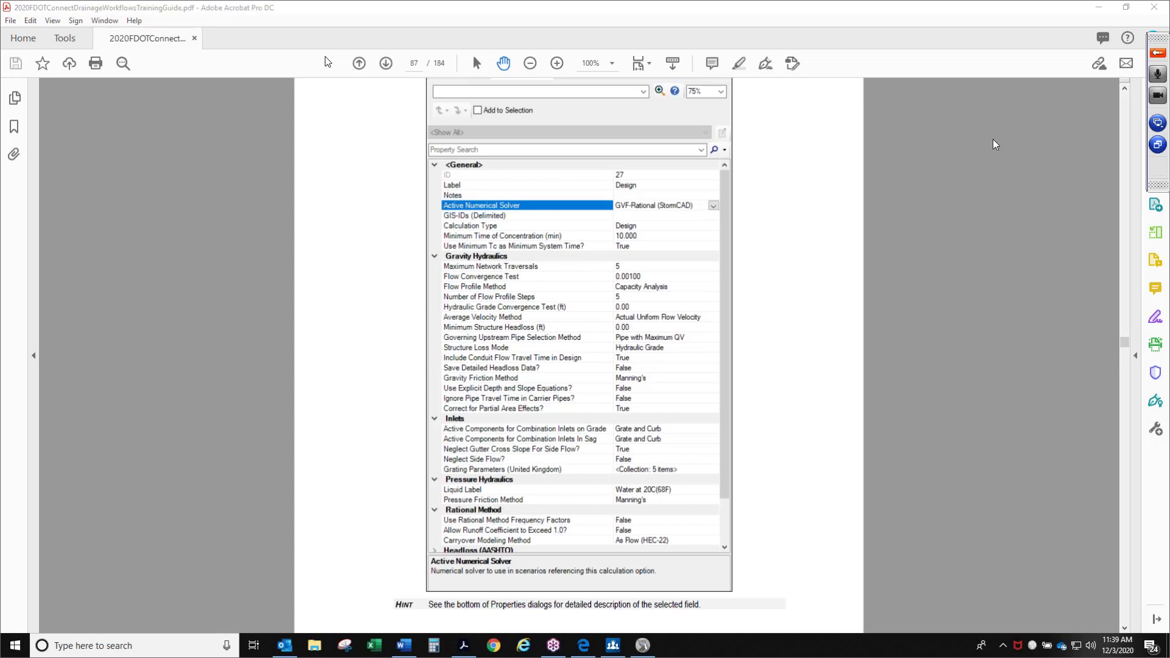
pyautogui.moveTo(741, 392); pyautogui.dragTo(734, 333)
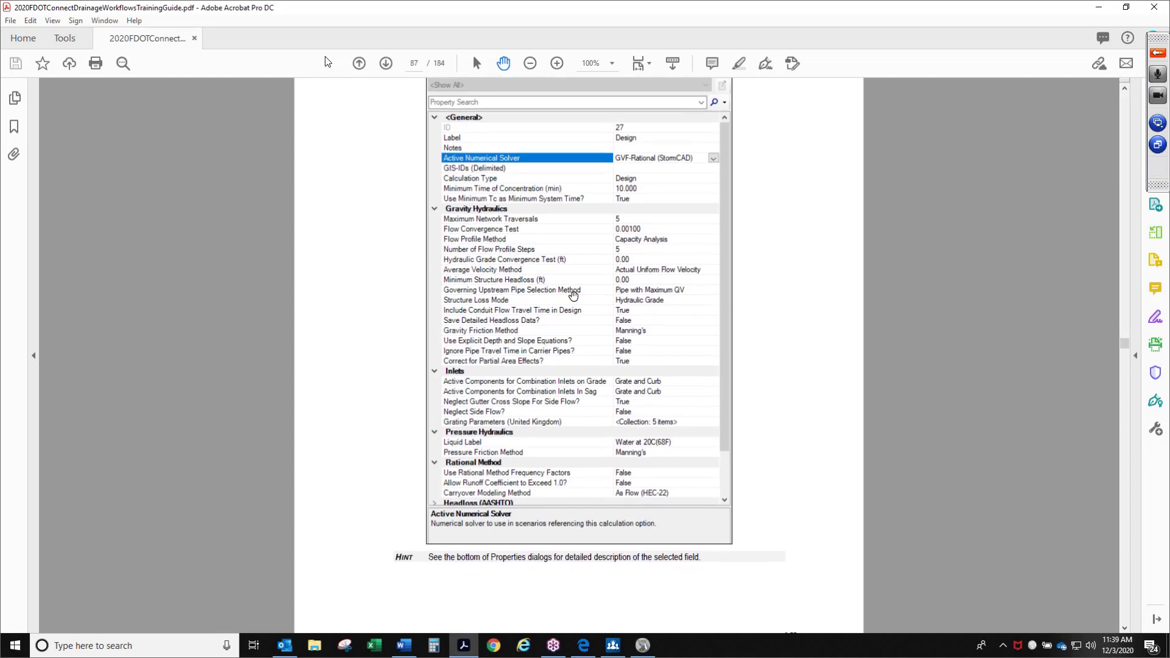
# Step: Read the Calculation and Analysis introduction on page 88, covering the Validate tool and Notifications
pyautogui.click(387, 64)
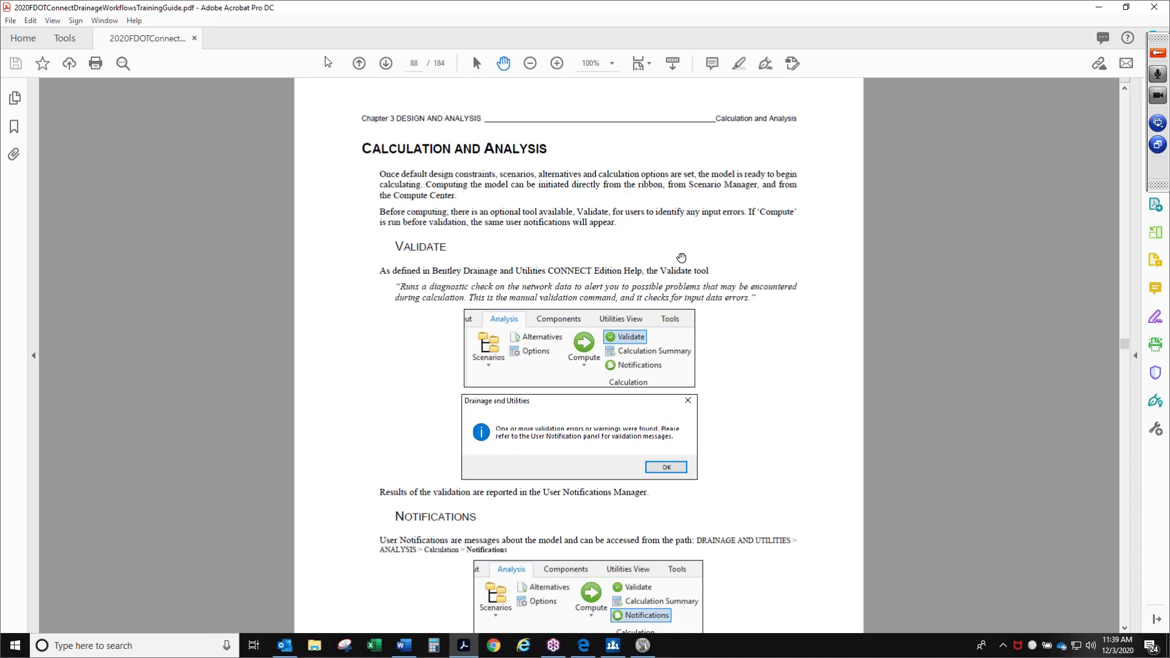
pyautogui.scroll(-1, 729, 350)
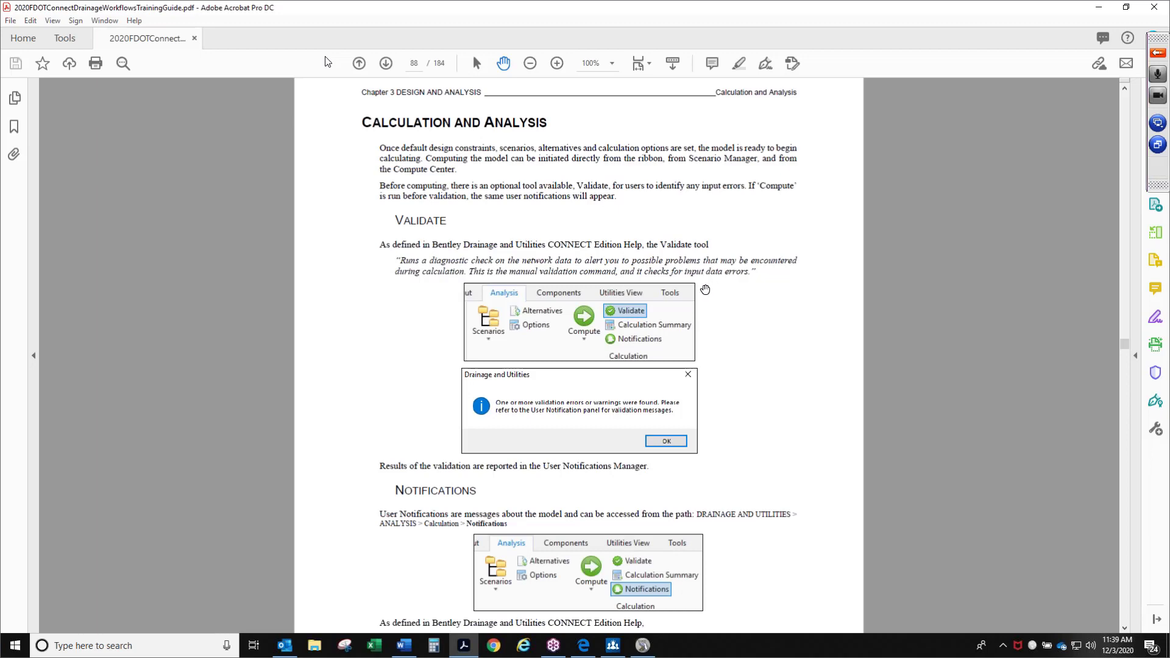
pyautogui.scroll(-2, 738, 327)
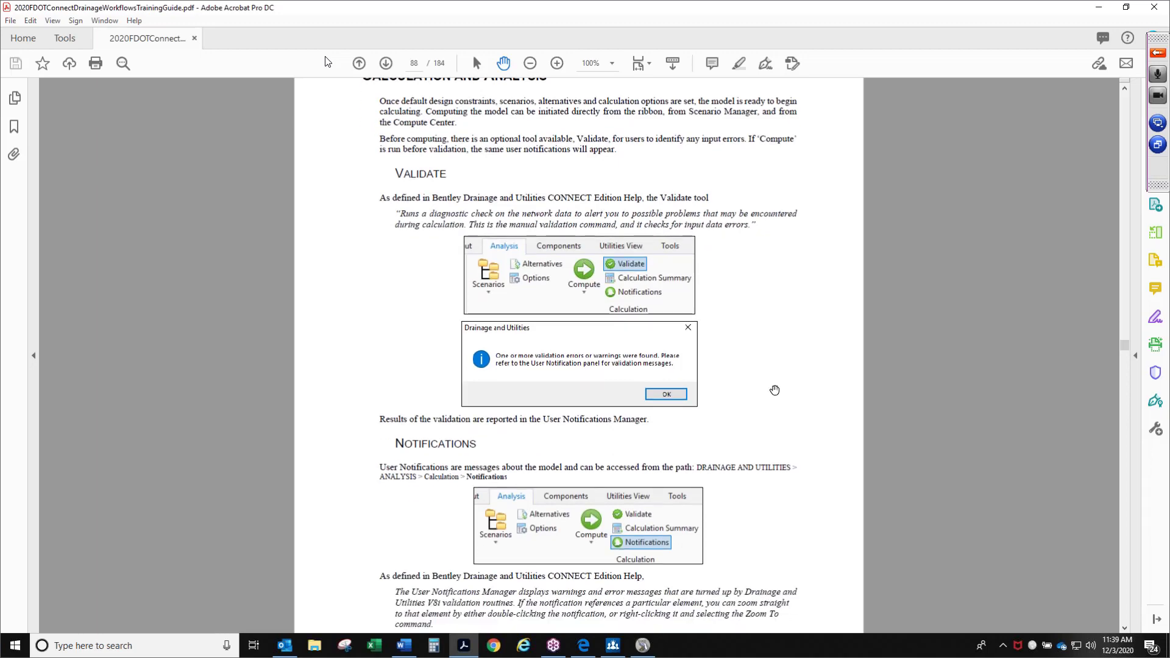
pyautogui.scroll(-3, 762, 354)
pyautogui.scroll(-1, 753, 359)
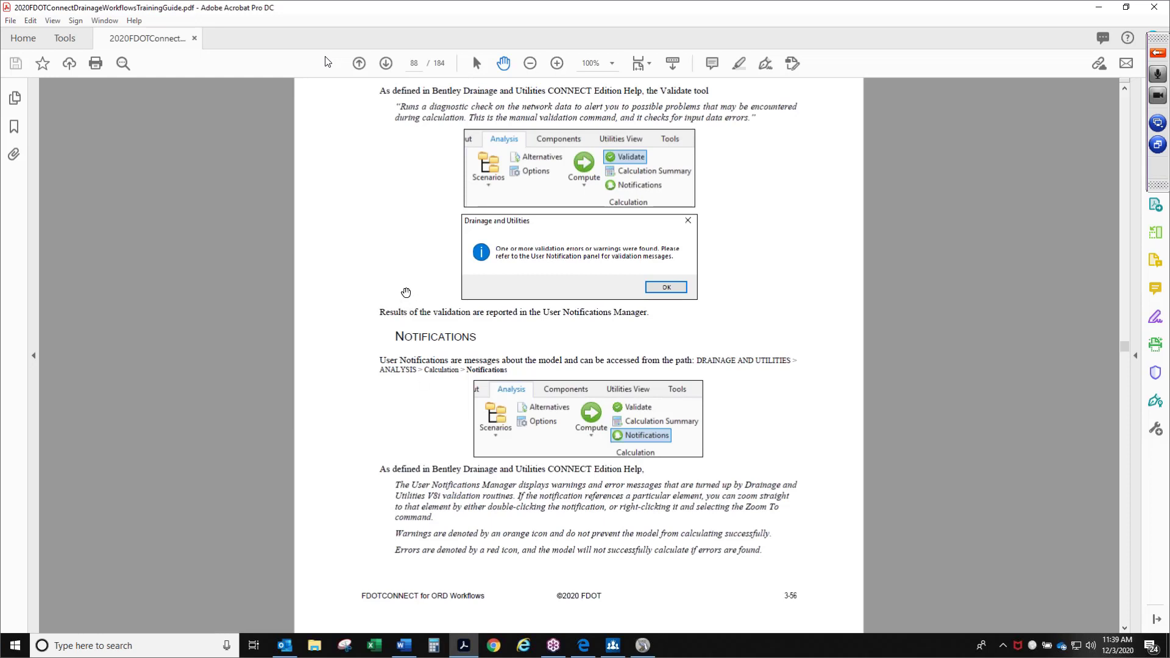
# Step: Review the User Notifications example and the Compute Center section on page 89
pyautogui.click(386, 64)
pyautogui.scroll(-2, 793, 284)
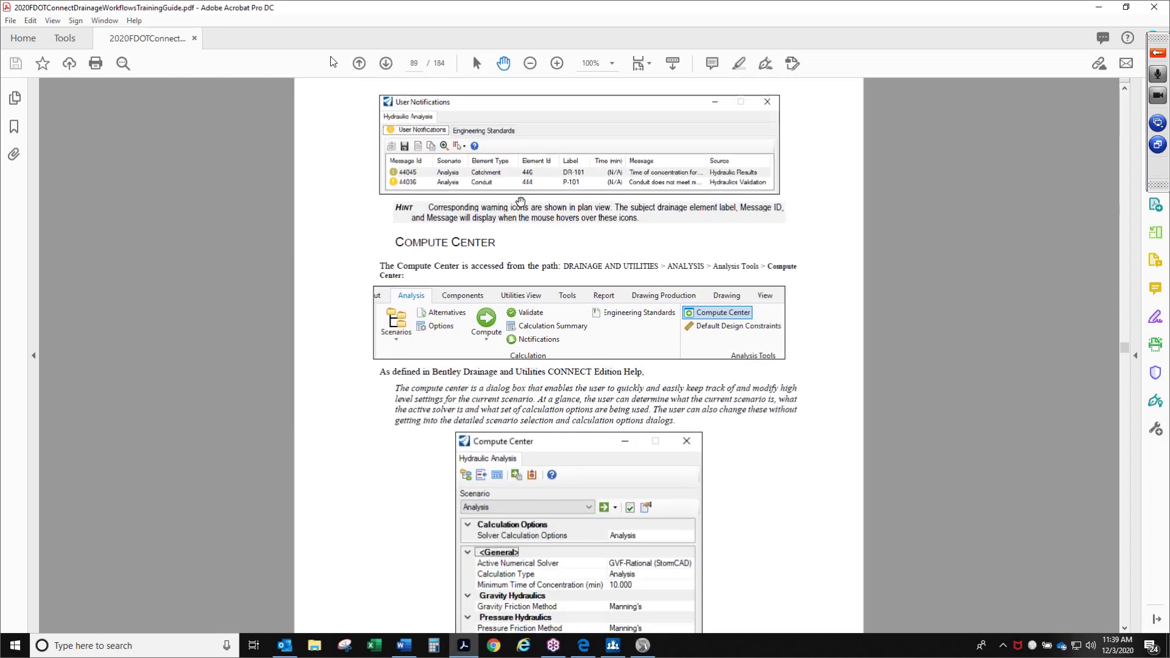
pyautogui.scroll(-1, 657, 209)
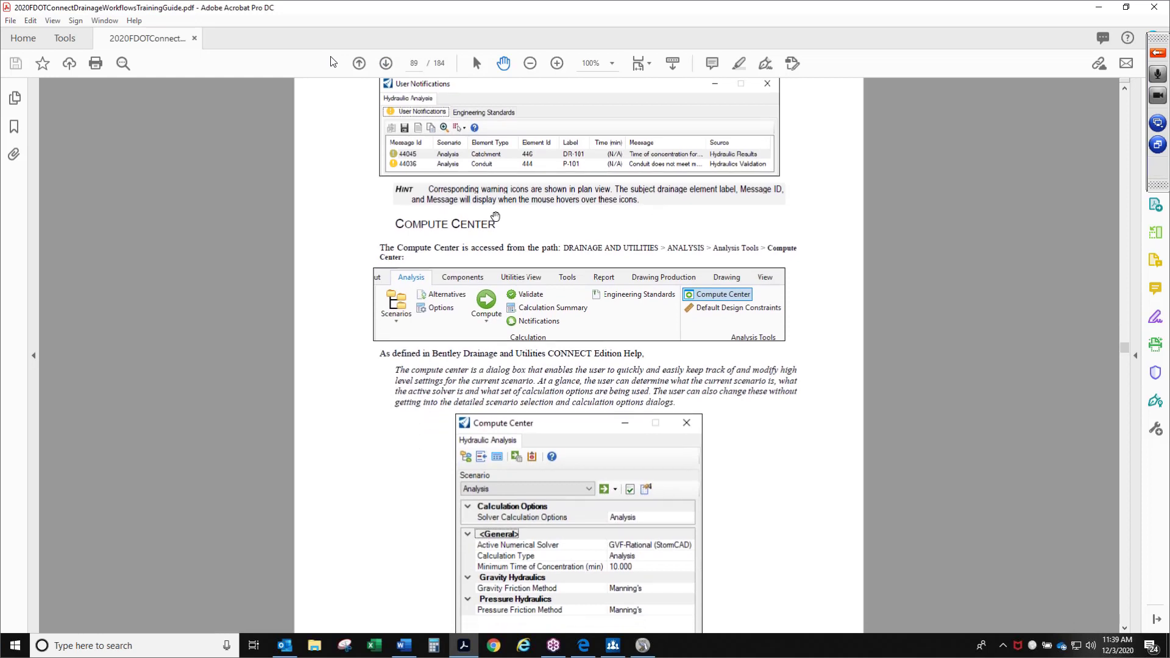
pyautogui.scroll(-1, 739, 385)
pyautogui.scroll(-1, 739, 386)
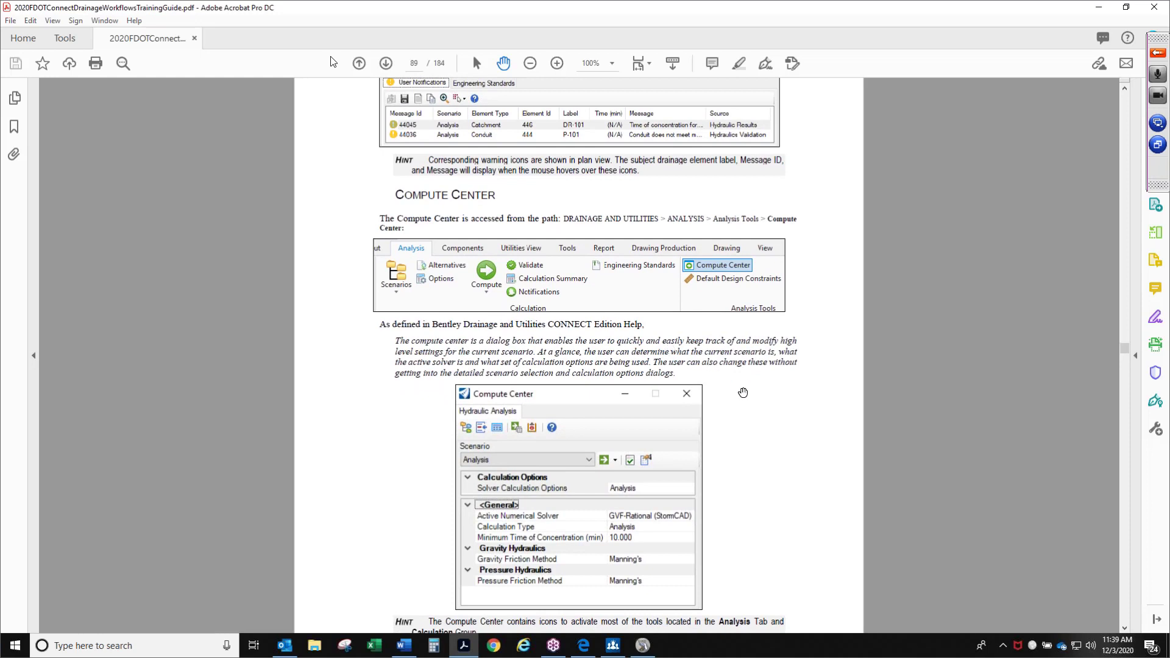
pyautogui.scroll(-3, 741, 393)
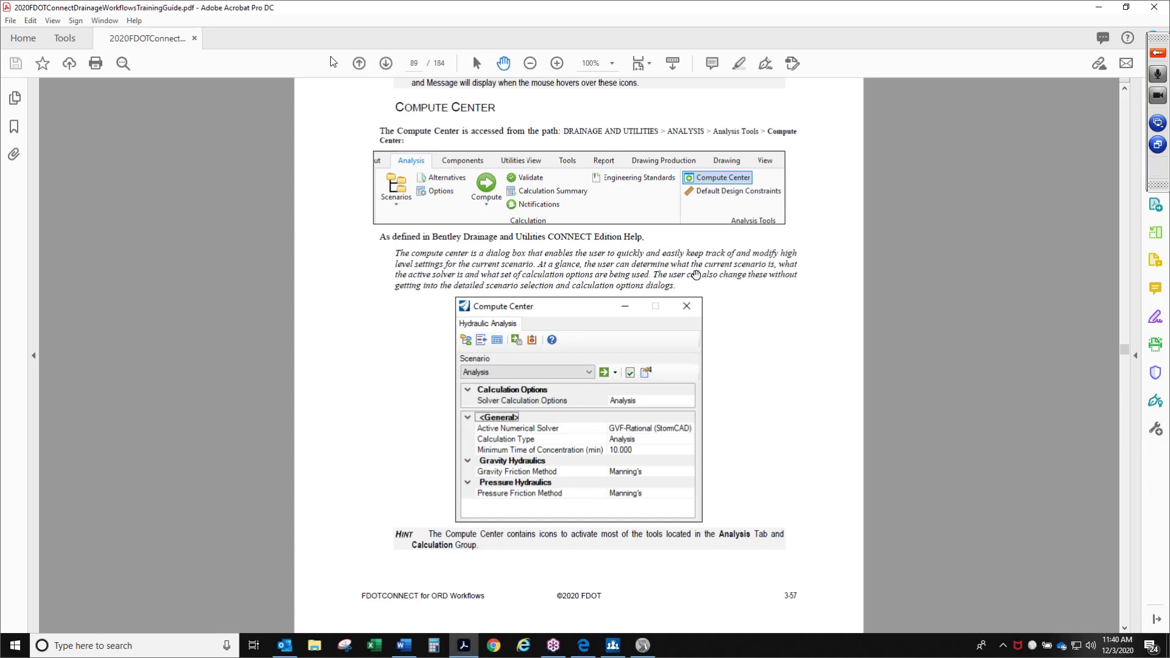
# Step: Read the Calculation Summary section on page 90, including the GVF-Rational Calculation Summary example
pyautogui.click(385, 64)
pyautogui.scroll(-1, 718, 299)
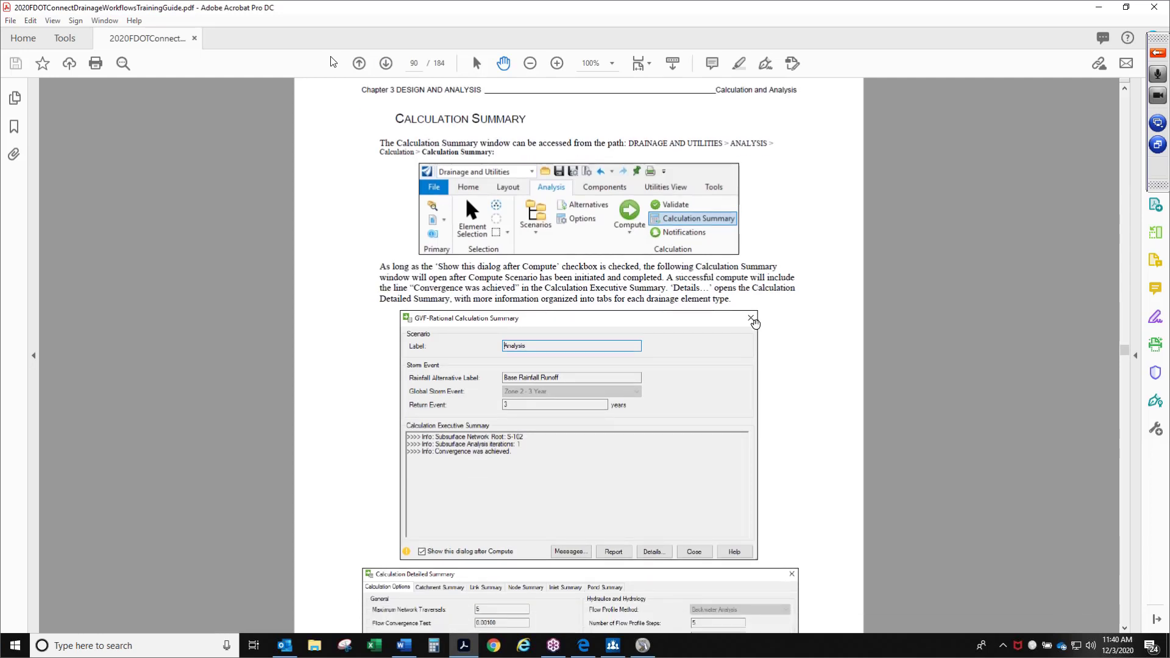
pyautogui.scroll(-1, 788, 307)
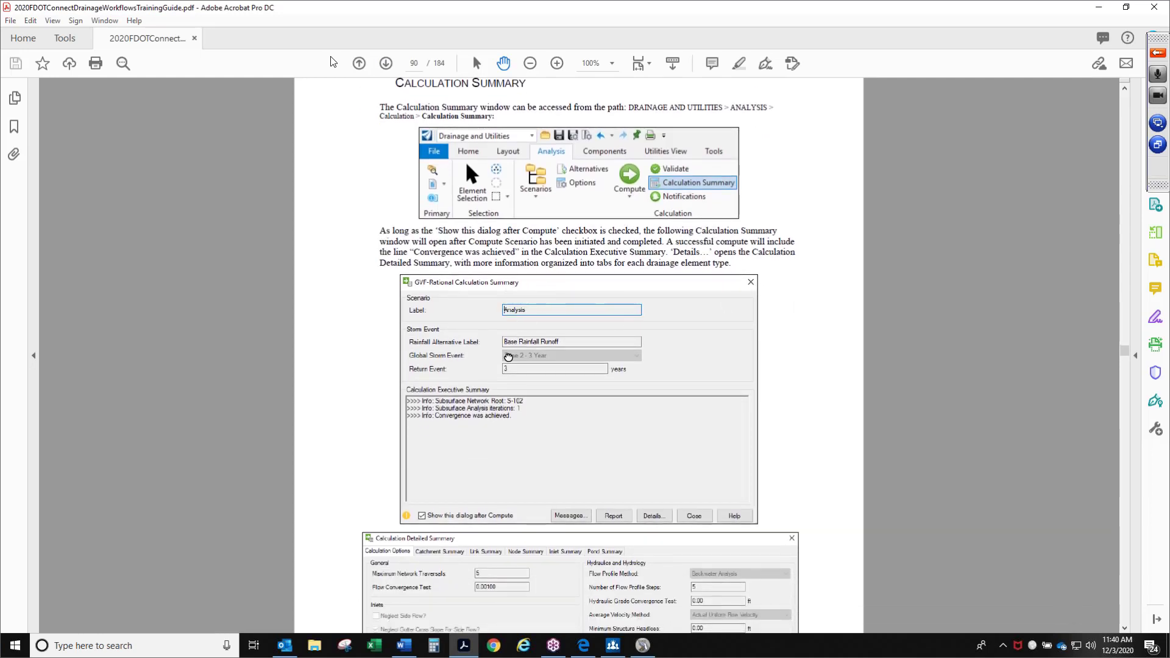
pyautogui.scroll(-1, 505, 344)
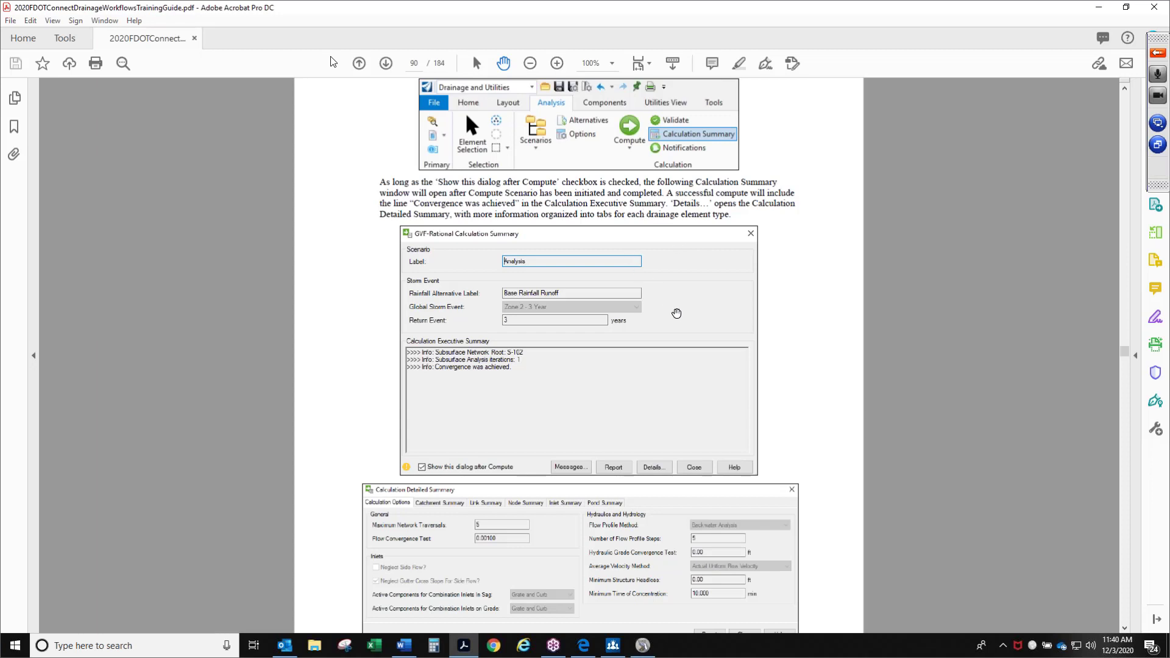
# Step: Examine the GVF-Rational Calculation Summary and Calculation Detailed Summary examples on page 90 at 125% zoom
pyautogui.scroll(-2, 670, 366)
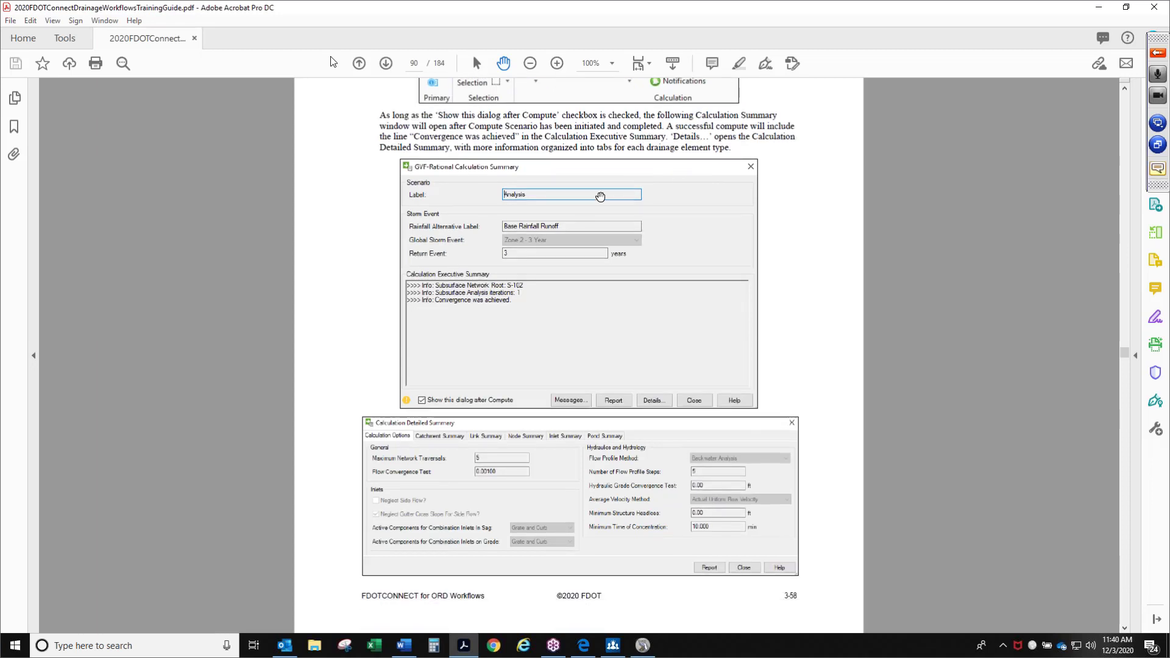
pyautogui.click(557, 63)
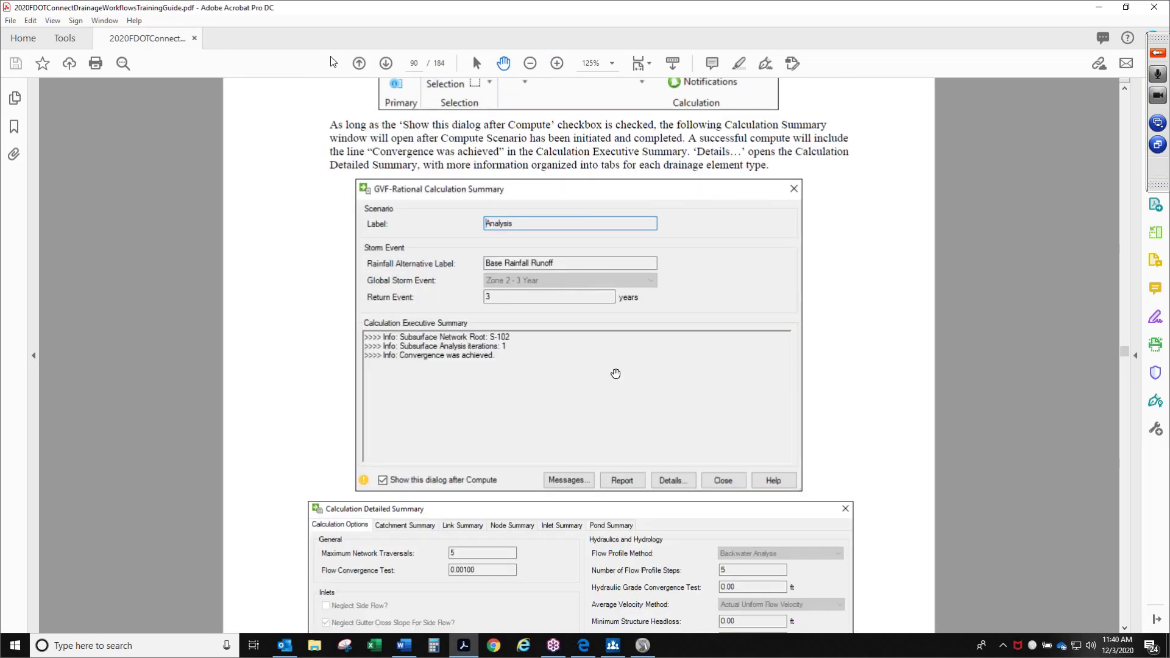
pyautogui.scroll(-3, 620, 353)
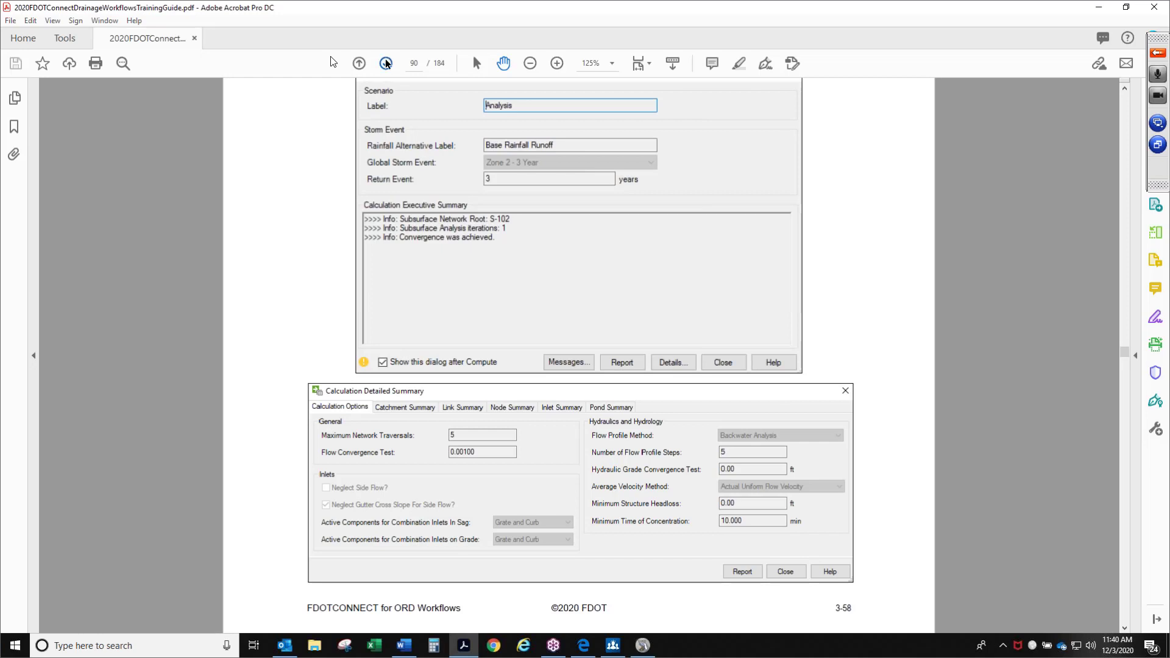
# Step: Read the Flex Tables section on page 91, including the Flex Table Manager examples and the list of FDOT tables
pyautogui.scroll(-2, 623, 221)
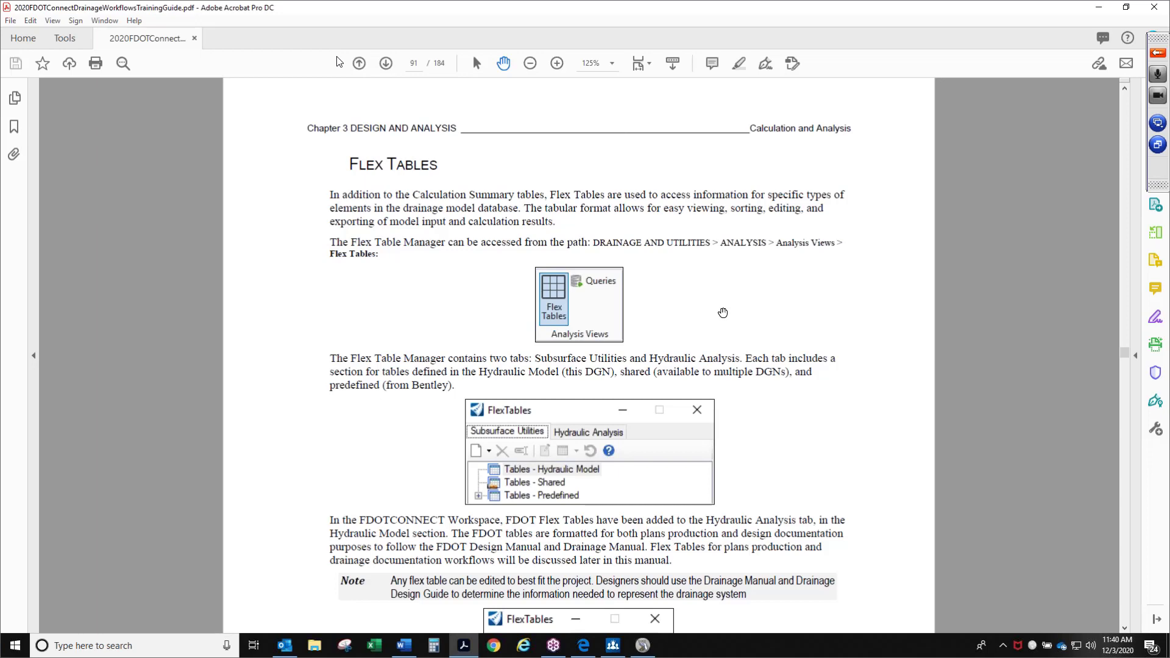
pyautogui.scroll(-5, 762, 434)
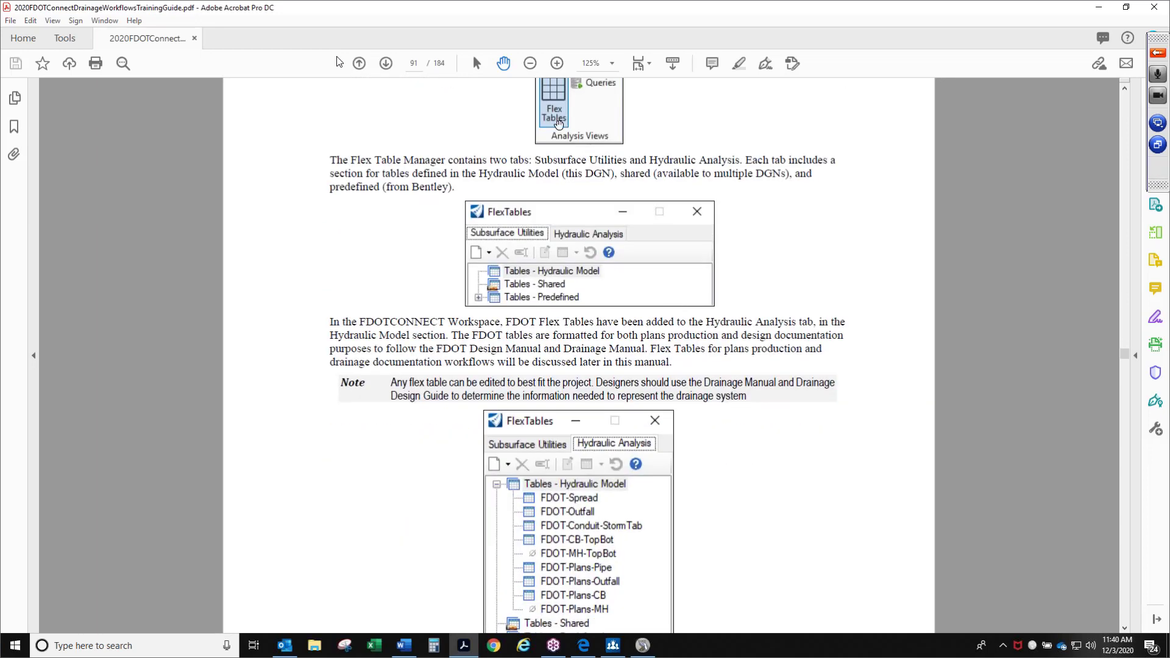
pyautogui.click(530, 63)
pyautogui.scroll(-1, 699, 312)
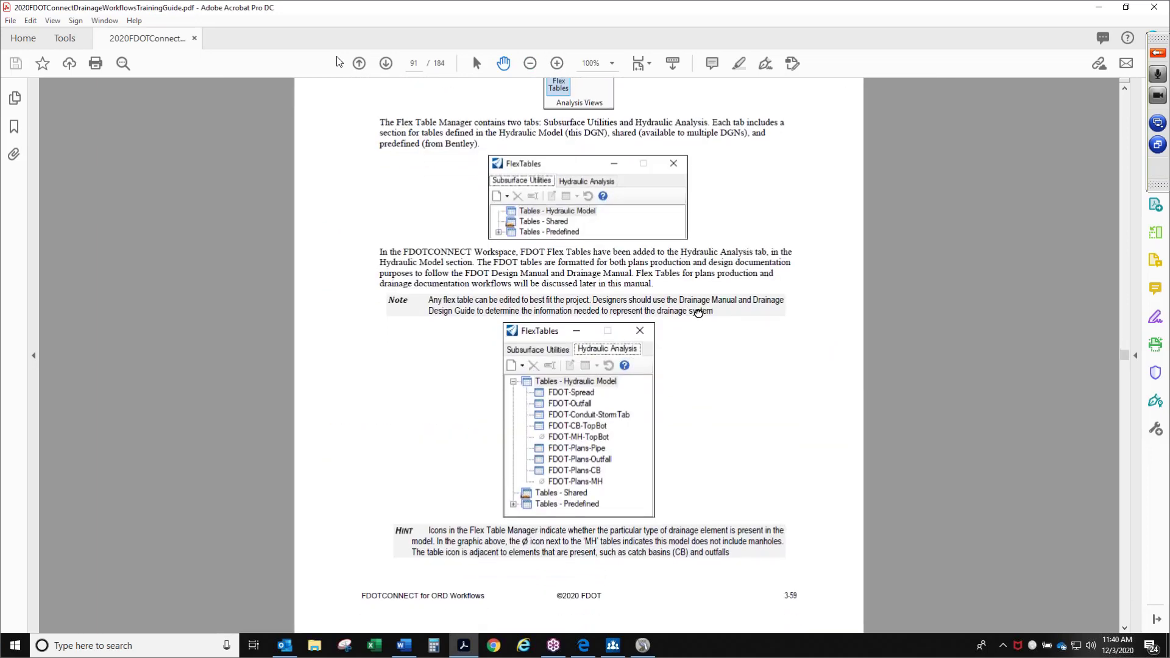
# Step: Review the Profiles section on pages 92 and 93, covering Open Profile Model, Open Analysis Profile and Open Engineering Profile
pyautogui.scroll(-1, 694, 313)
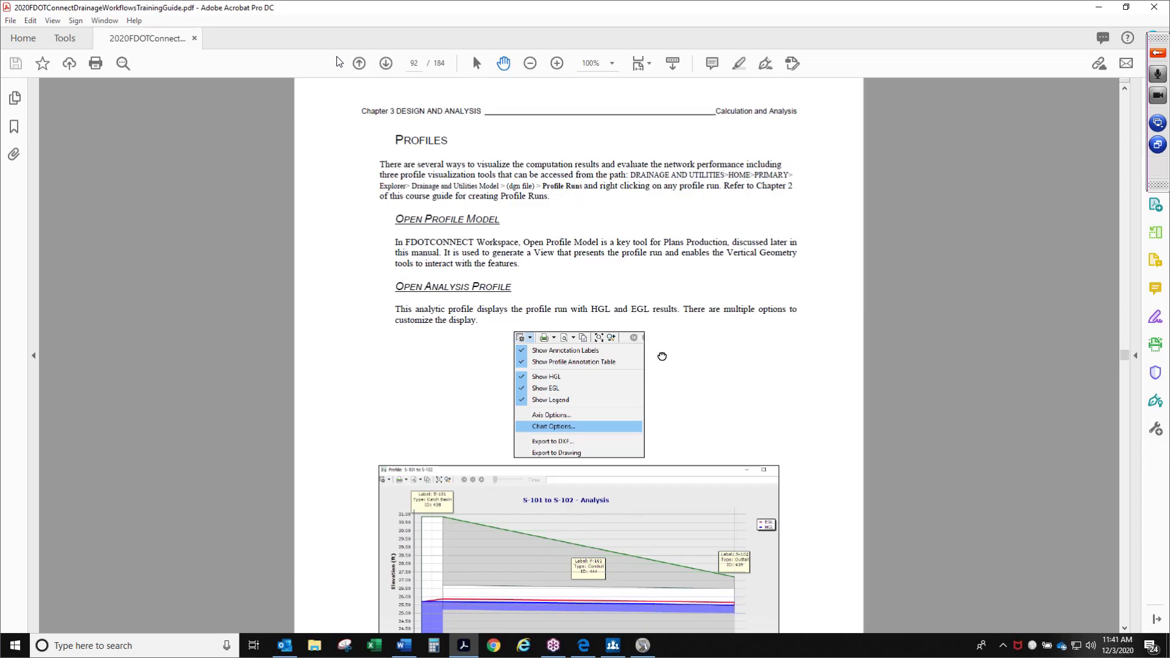
pyautogui.scroll(-3, 622, 242)
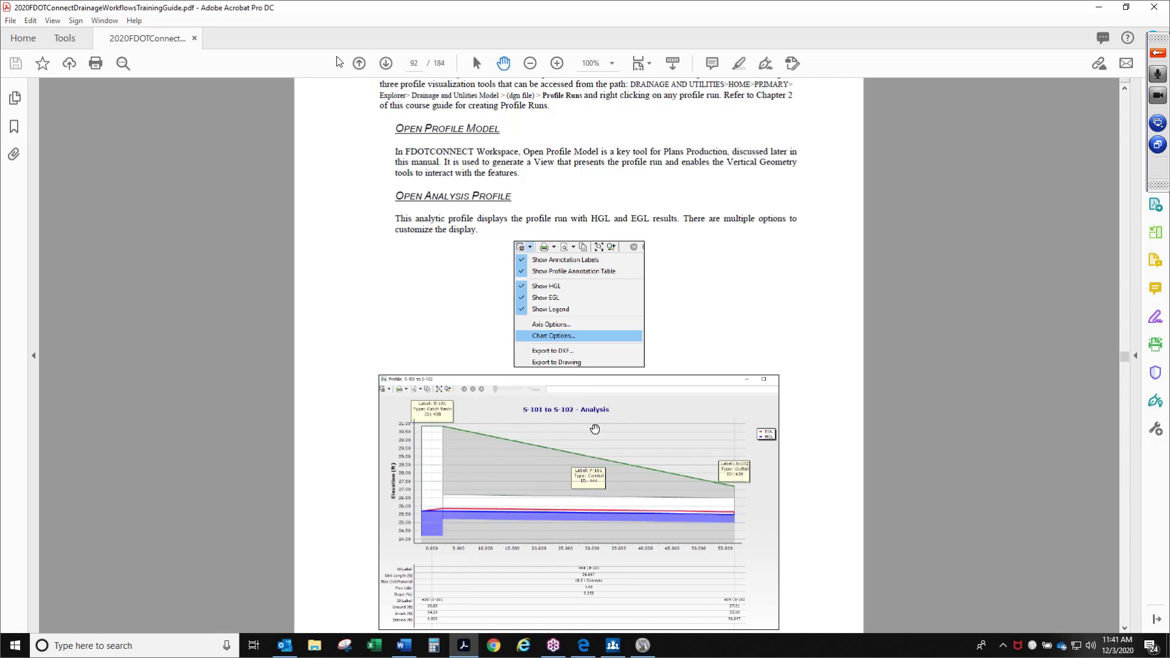
pyautogui.scroll(-3, 698, 402)
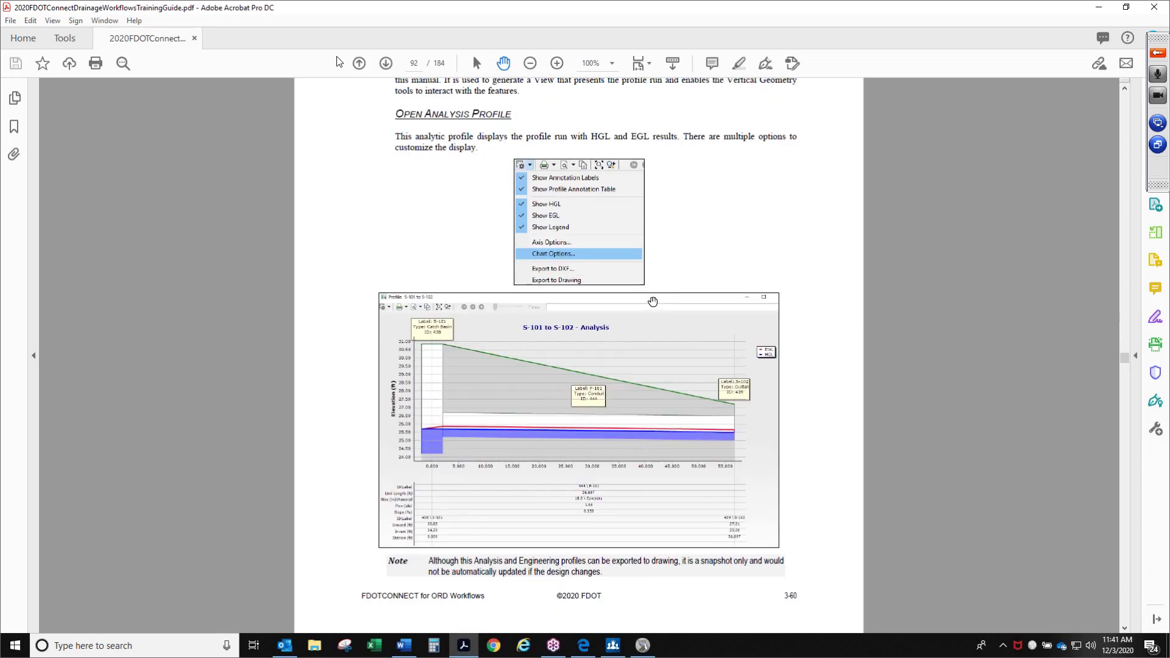
pyautogui.click(385, 63)
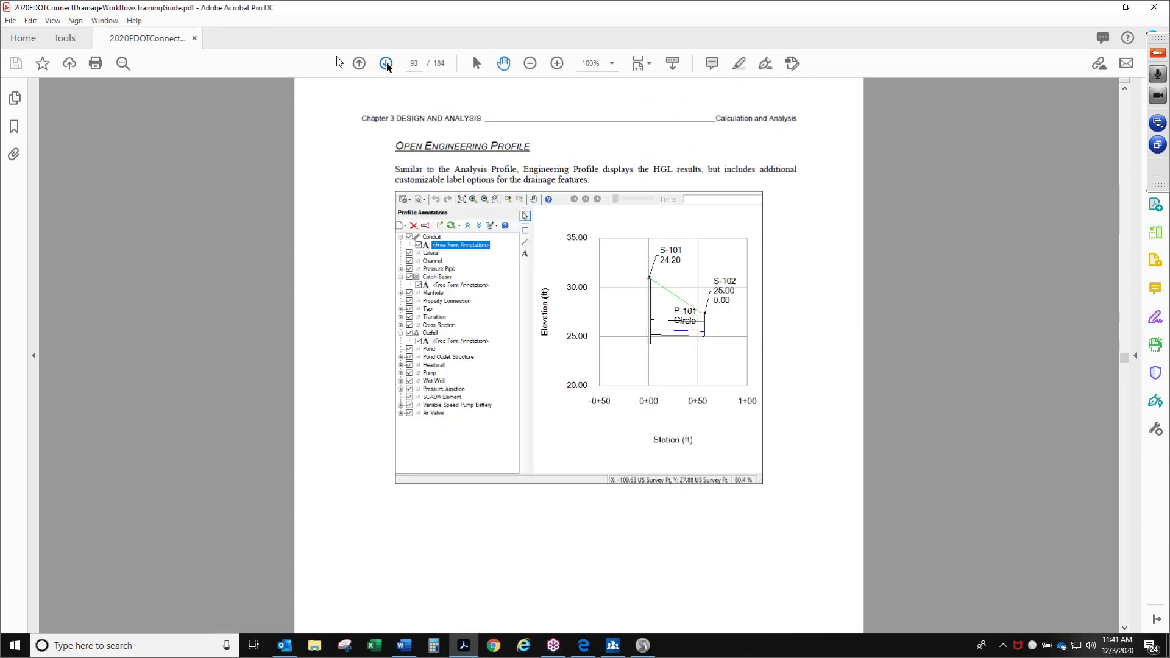
# Step: Read the Design & Analysis exercise overview and the first instructions of Exercise 3.1 on page 94 at 125% zoom
pyautogui.click(385, 63)
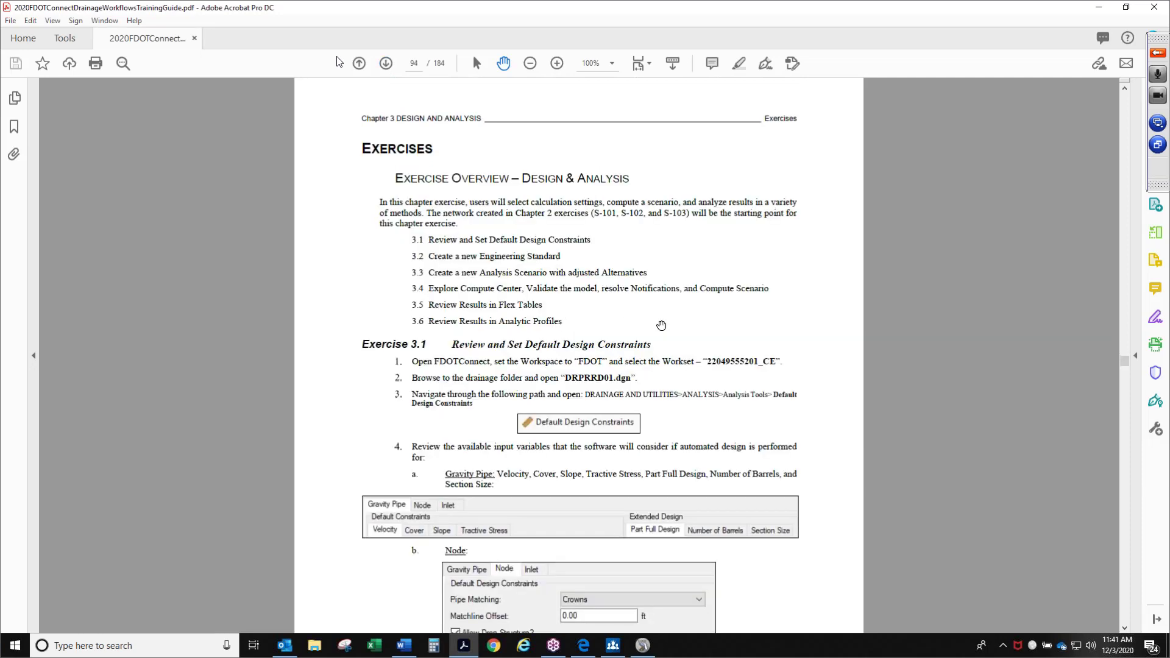
pyautogui.moveTo(661, 326); pyautogui.dragTo(666, 311)
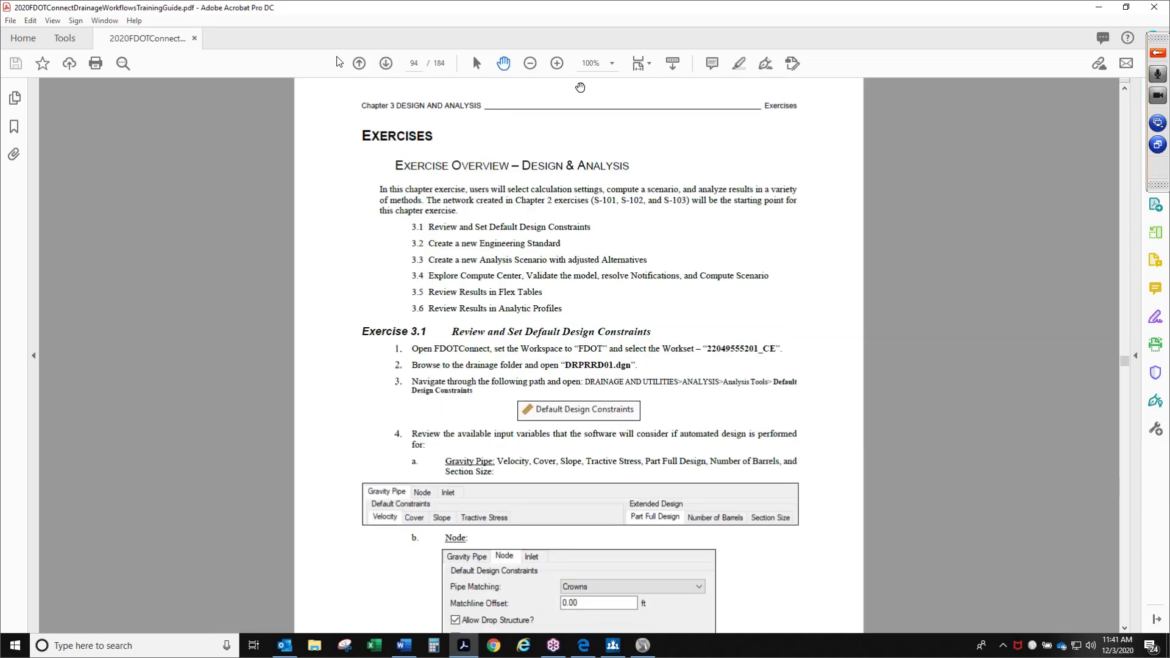
pyautogui.click(557, 63)
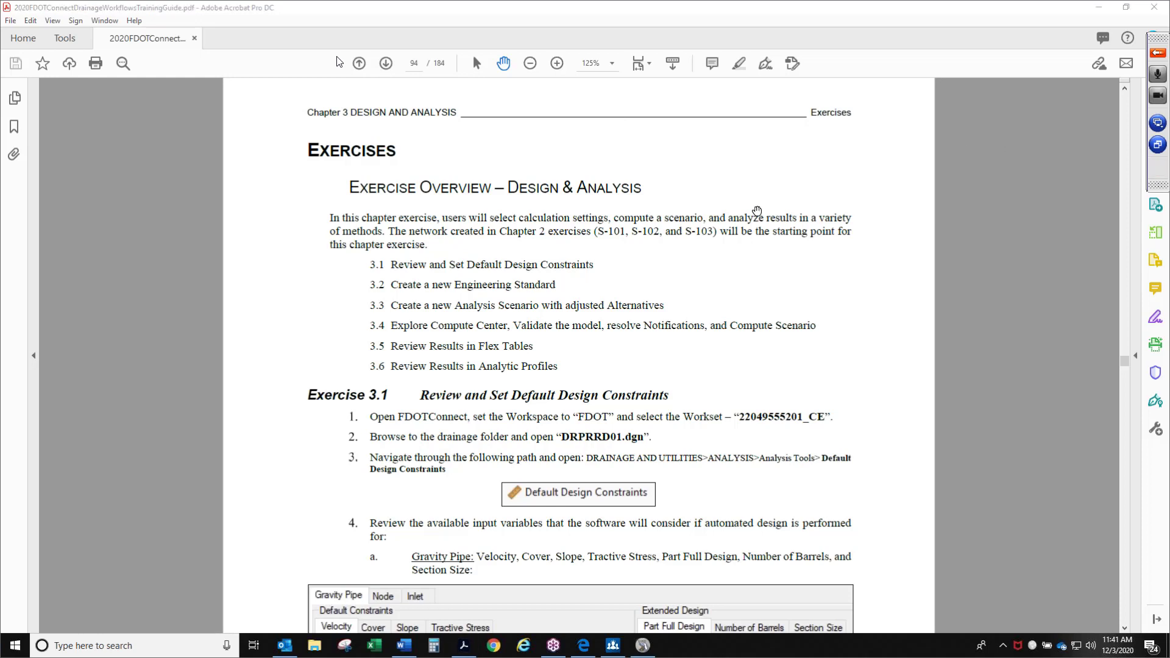
pyautogui.moveTo(666, 287); pyautogui.dragTo(660, 241)
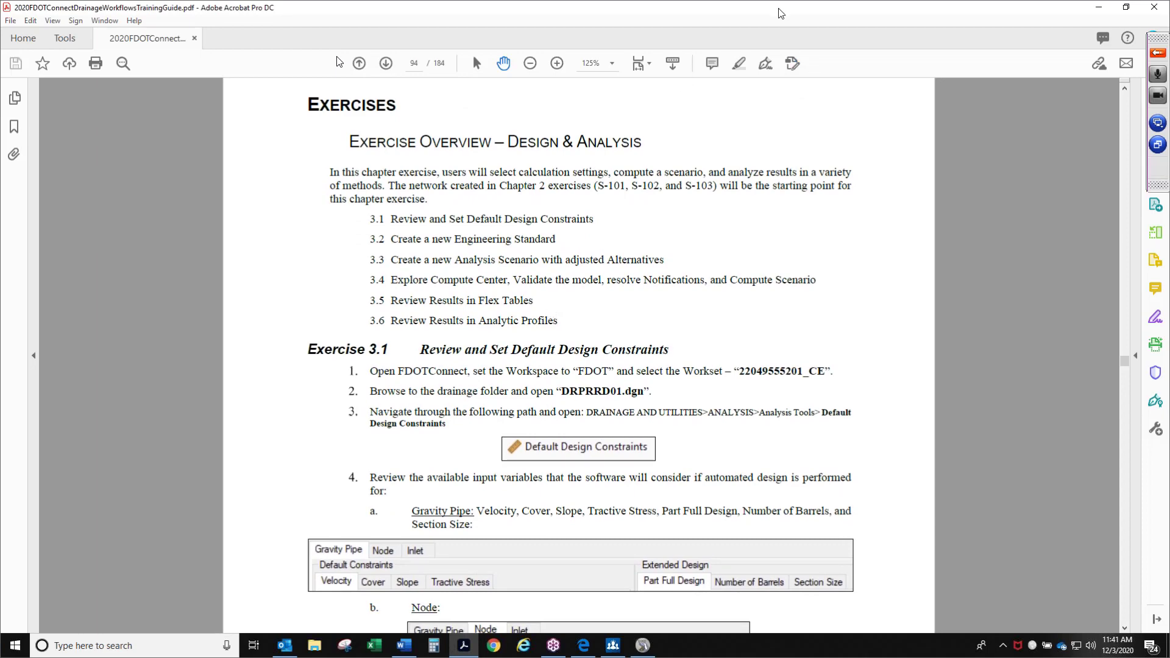
# Step: Switch to OpenRoads Designer and close the Properties and Calculation Options dialogs
pyautogui.moveTo(781, 14); pyautogui.dragTo(164, 0)
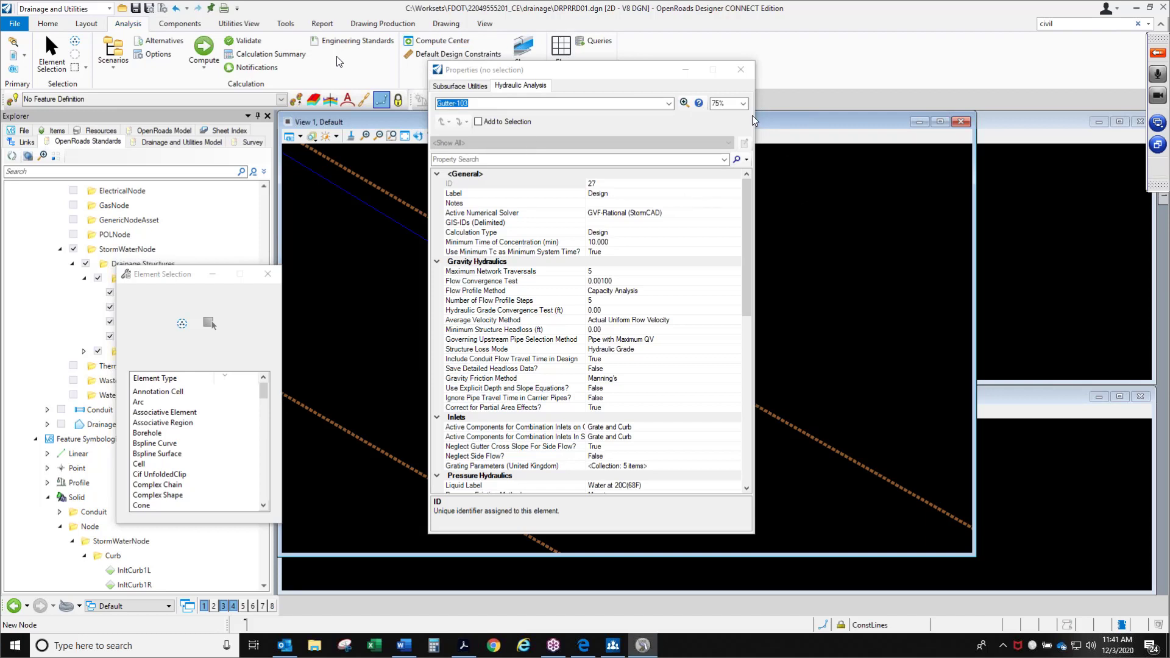
pyautogui.click(741, 71)
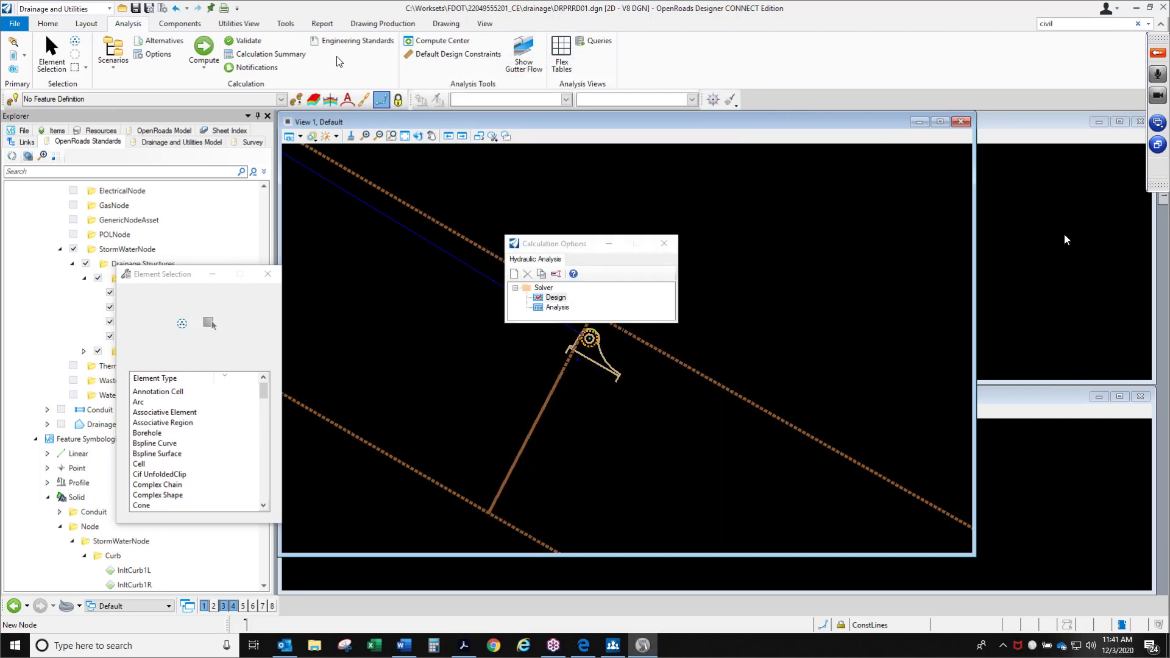
pyautogui.click(664, 243)
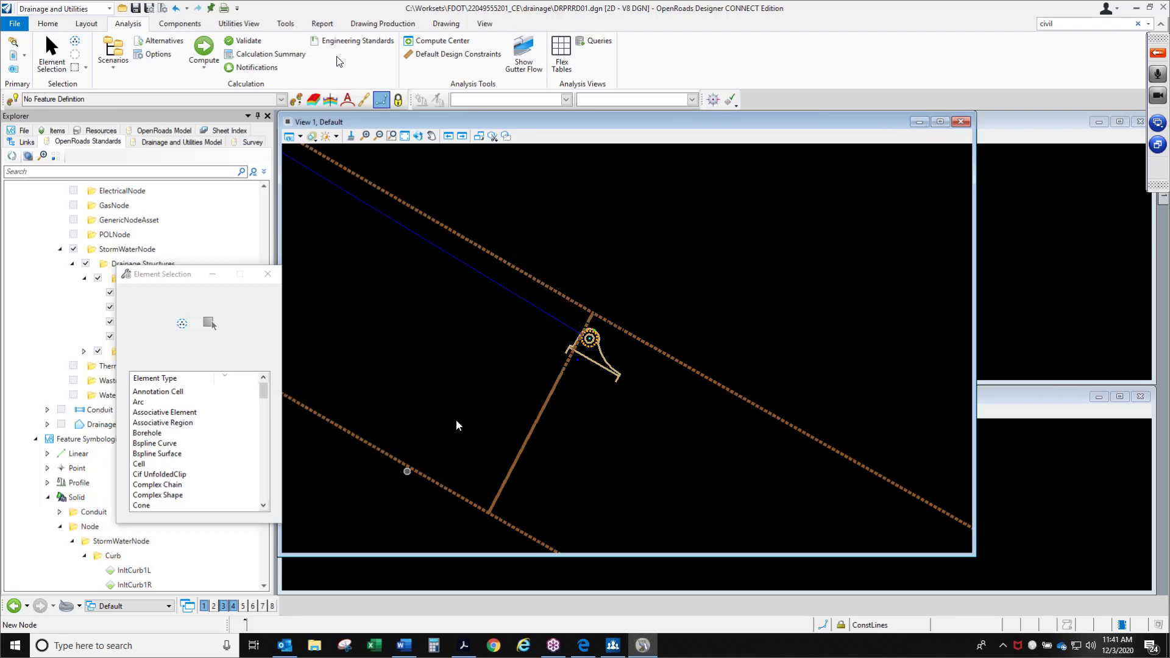
# Step: Maximize View 1 and show the whole drainage network in it
pyautogui.click(940, 122)
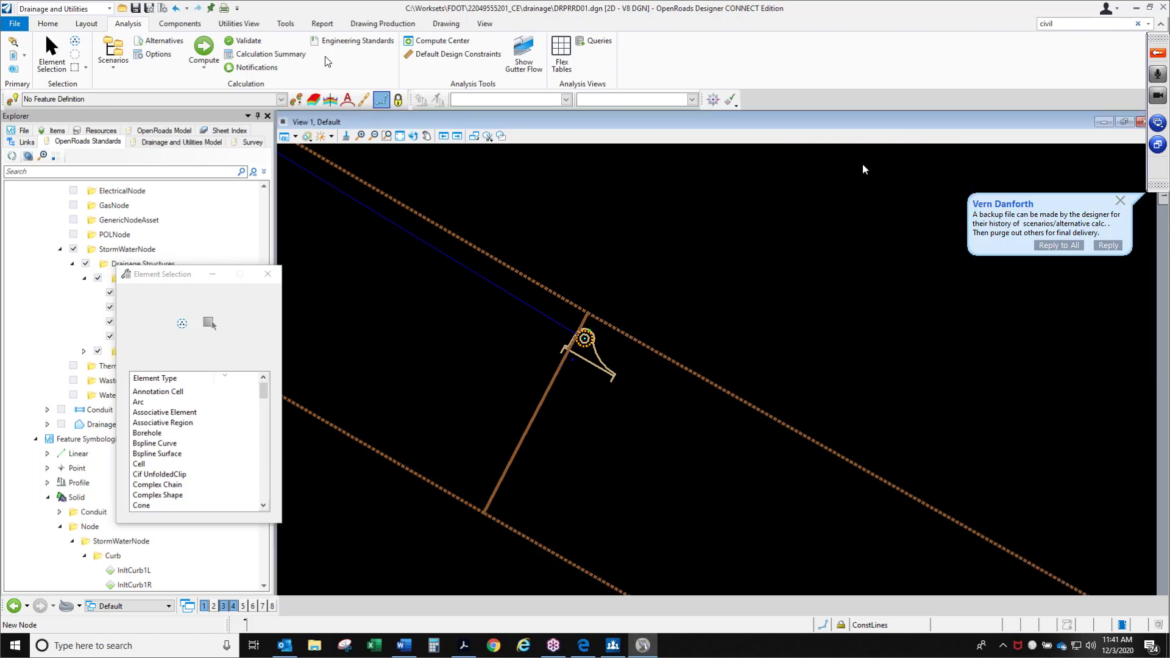
pyautogui.scroll(-3, 579, 338)
pyautogui.scroll(-2, 579, 338)
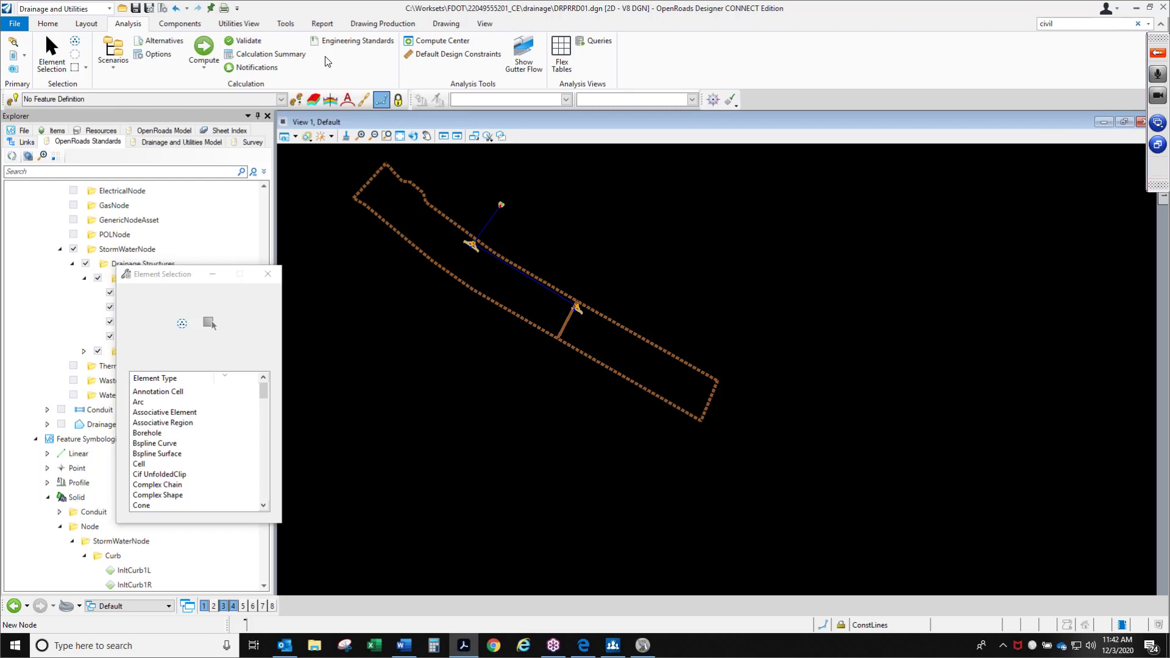
pyautogui.click(418, 134)
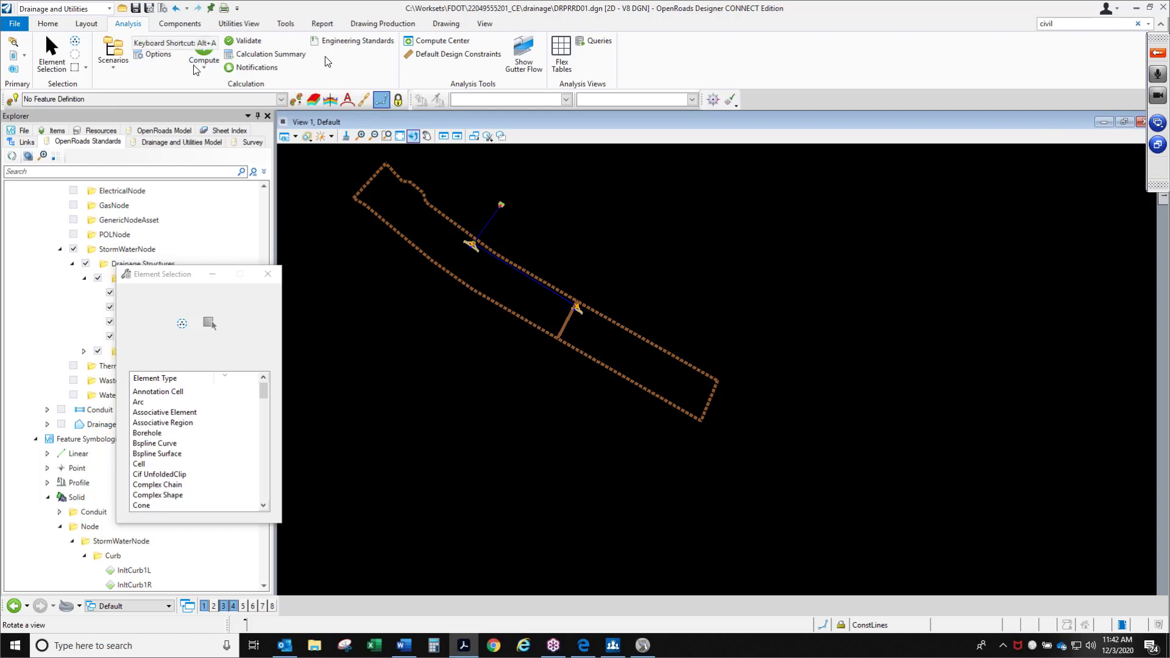
# Step: Open Default Design Constraints and examine the gravity pipe velocity limits and the cover table by pipe rise
pyautogui.click(461, 56)
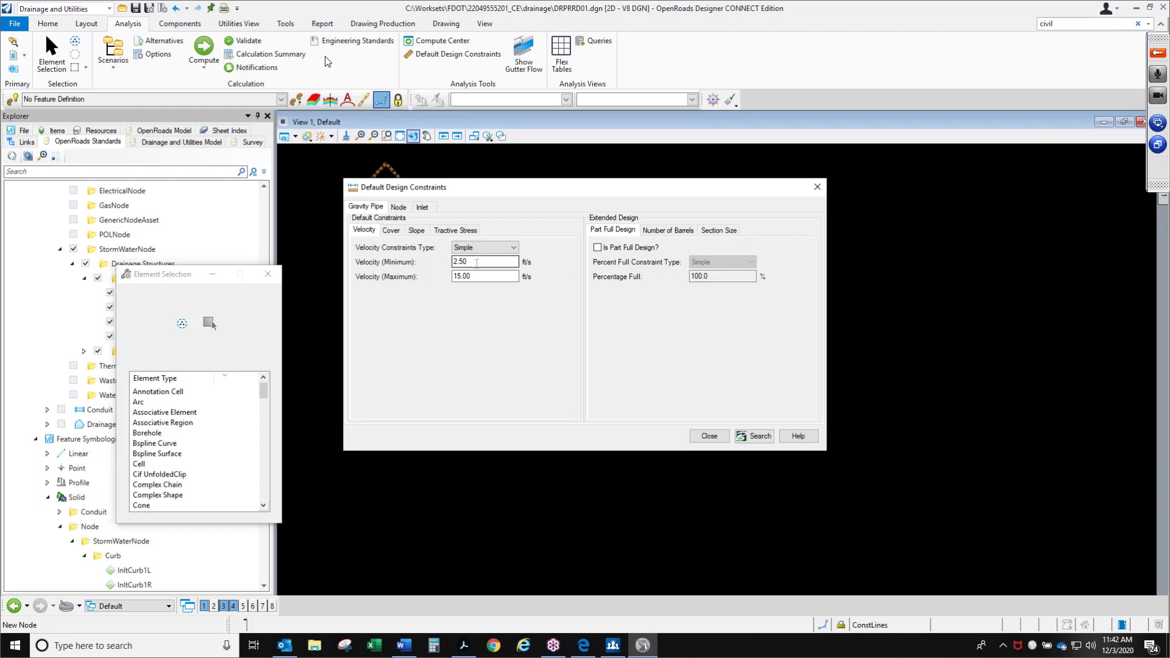
pyautogui.click(394, 232)
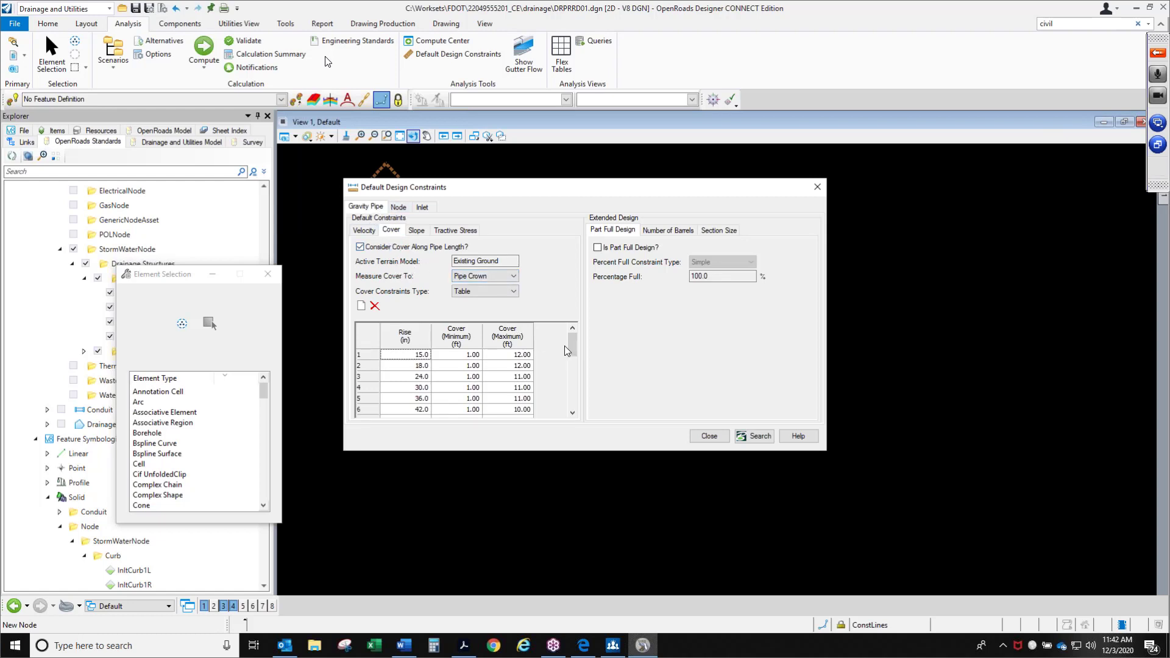
pyautogui.moveTo(565, 346)
pyautogui.mouseDown()
pyautogui.moveTo(568, 403)
pyautogui.moveTo(566, 347)
pyautogui.mouseUp()
pyautogui.scroll(-1, 420, 377)
pyautogui.scroll(-2, 419, 375)
pyautogui.scroll(-2, 424, 376)
pyautogui.scroll(3, 424, 376)
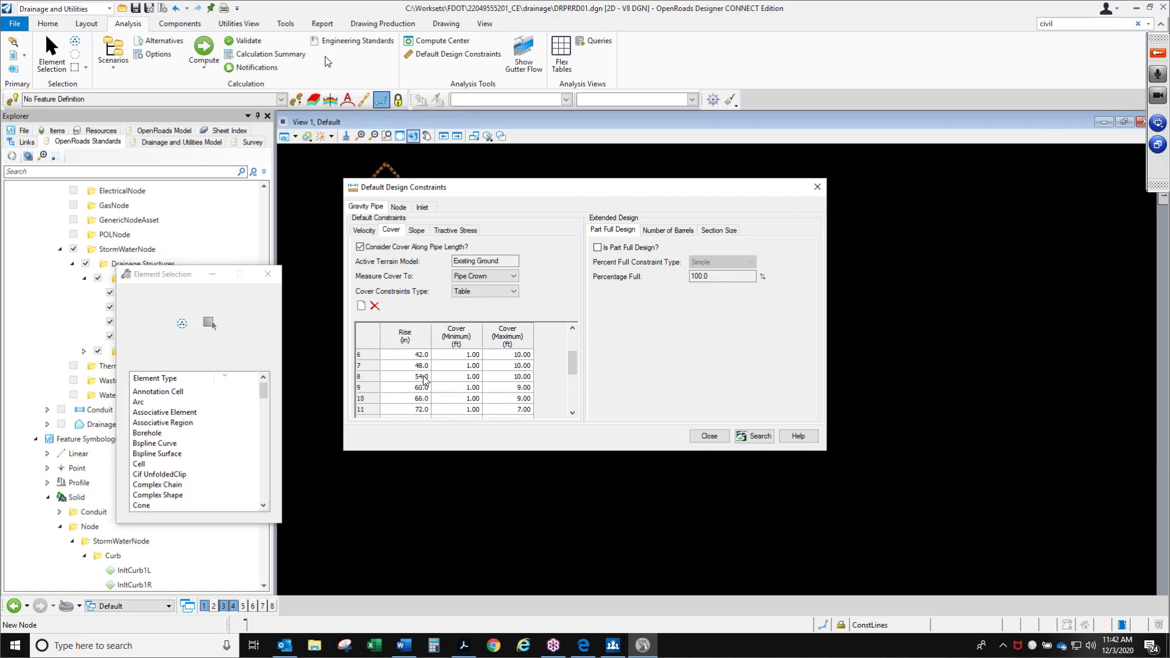
pyautogui.scroll(2, 425, 379)
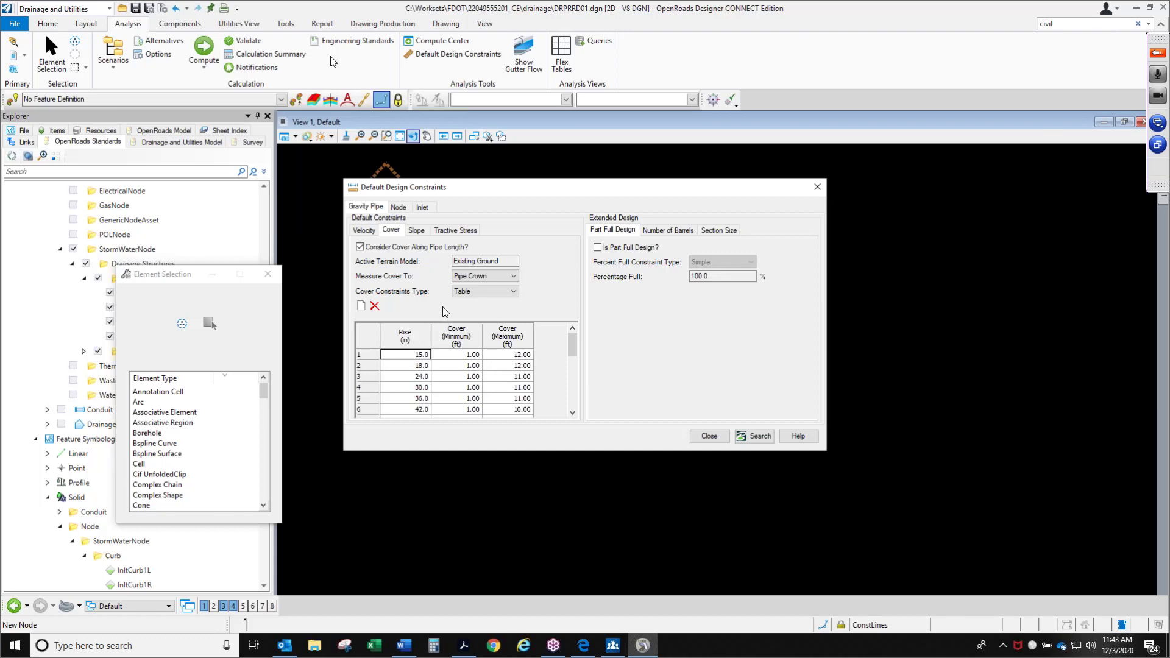
# Step: Check the maximum cover values of the two smallest pipes, and turn Consider Cover Along Pipe Length off and back on
pyautogui.click(507, 355)
pyautogui.click(506, 368)
pyautogui.click(506, 369)
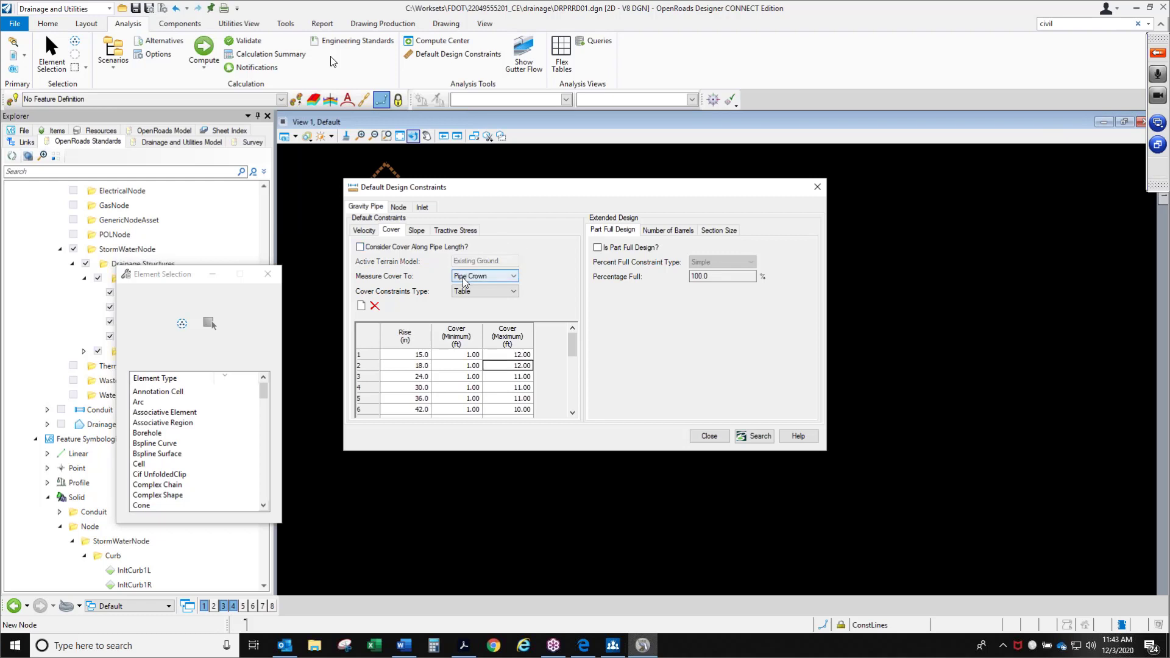
pyautogui.click(376, 246)
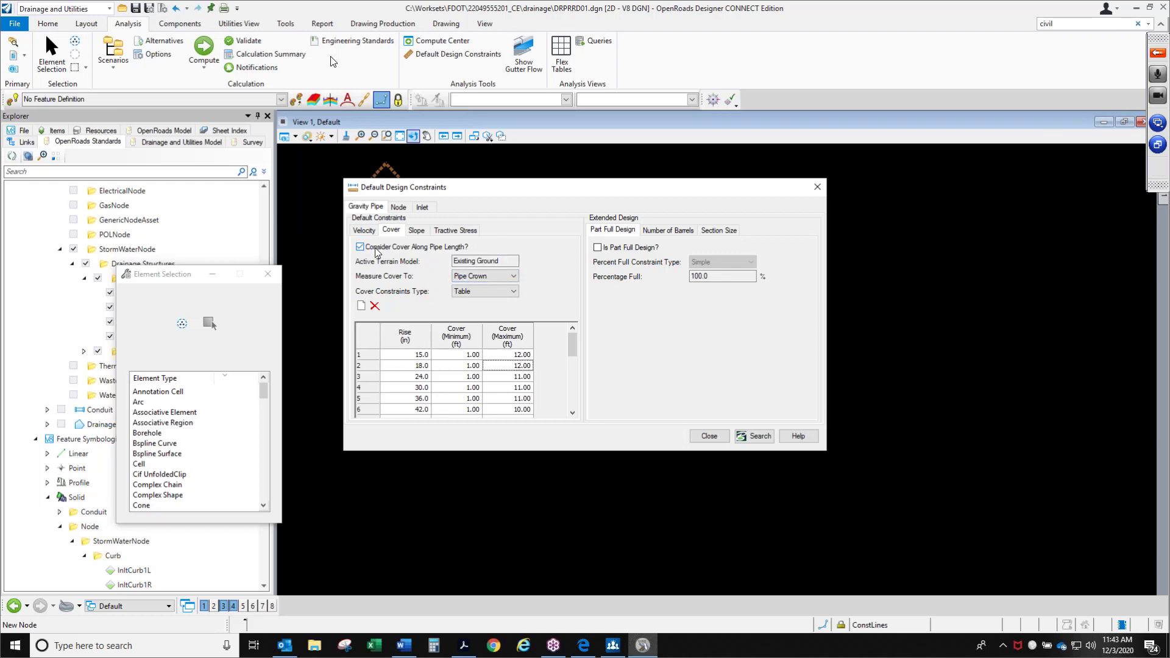
# Step: Examine the gravity pipe slope constraints table and compare it with the velocity constraints
pyautogui.click(417, 231)
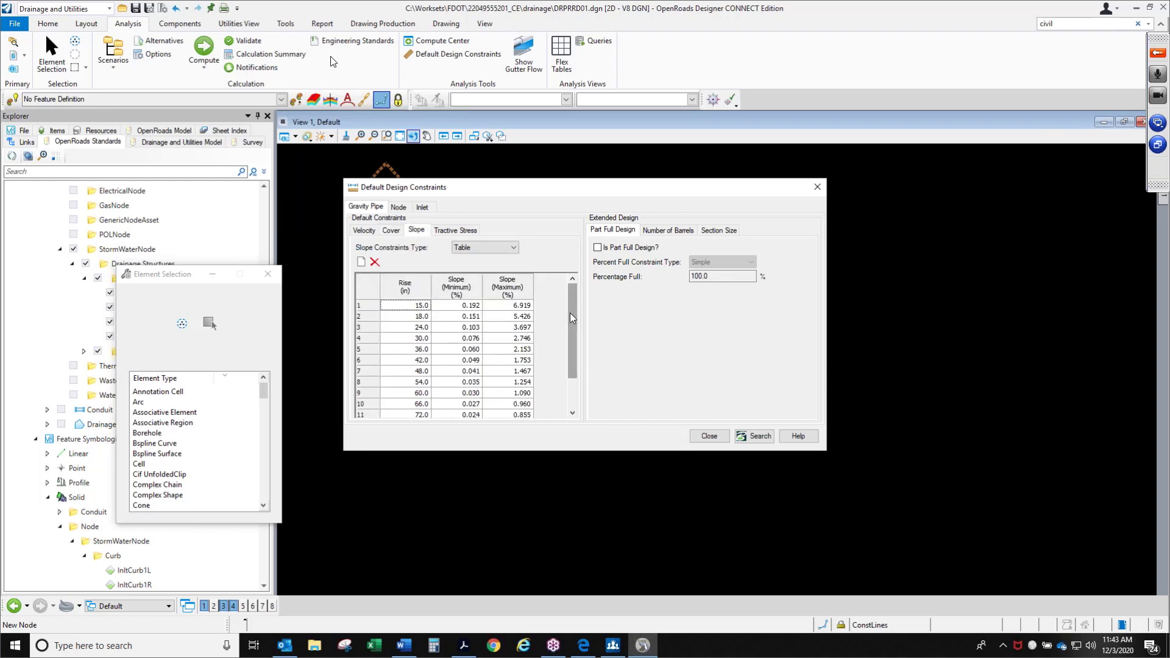
pyautogui.moveTo(570, 312)
pyautogui.mouseDown()
pyautogui.moveTo(579, 384)
pyautogui.moveTo(568, 308)
pyautogui.mouseUp()
pyautogui.click(369, 231)
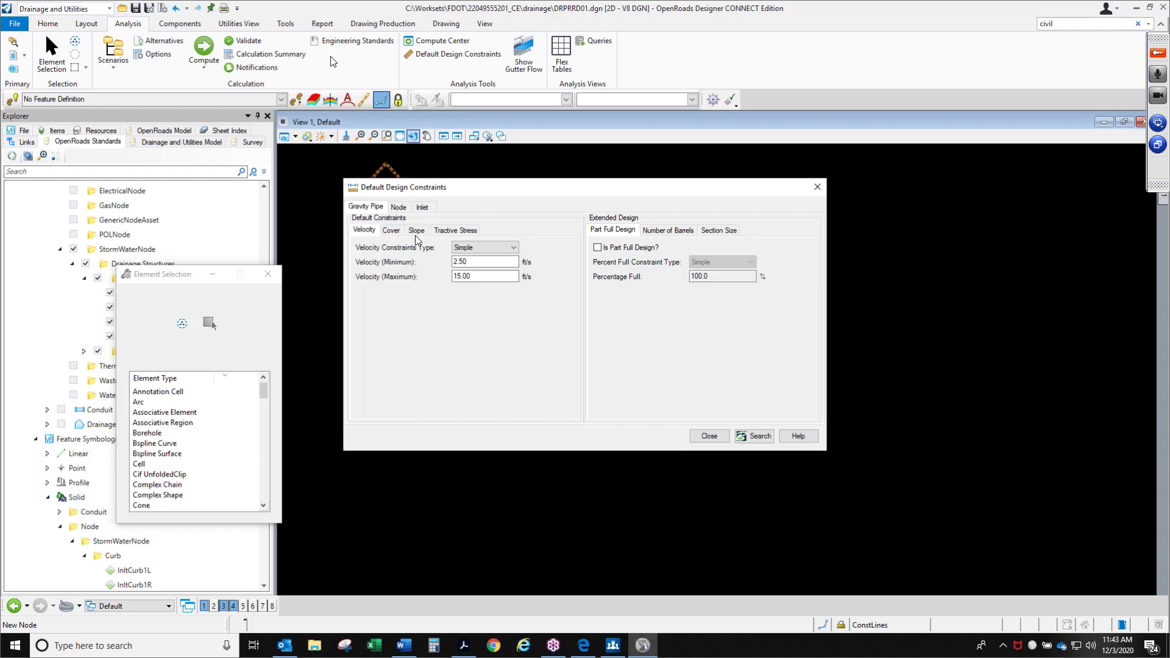
pyautogui.click(417, 233)
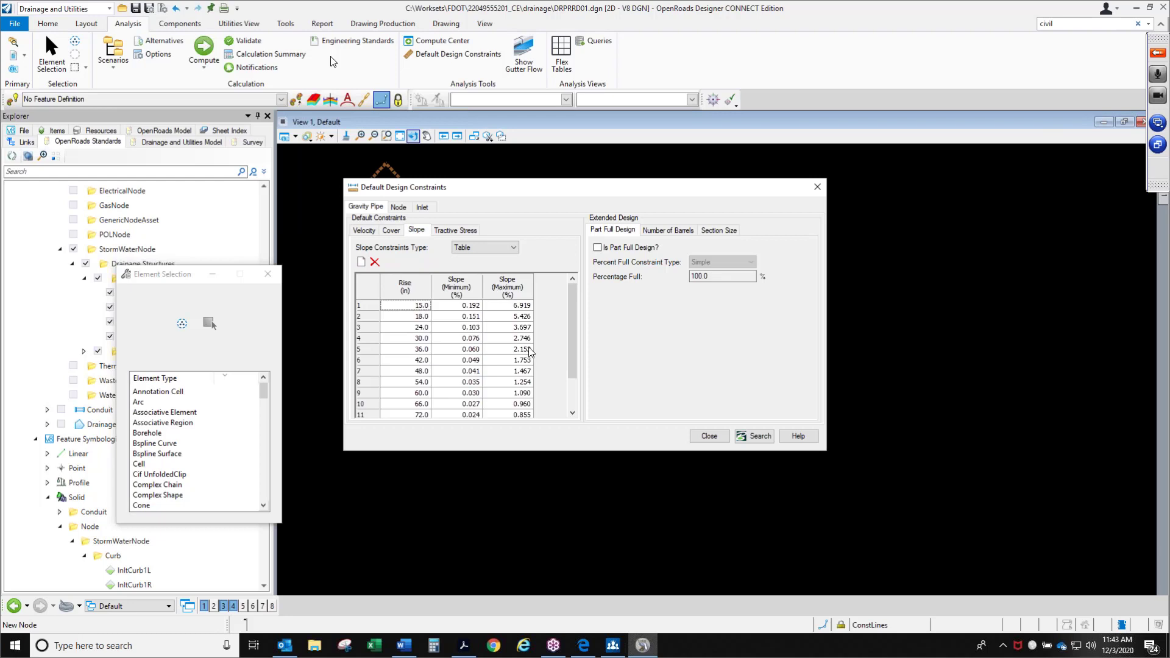
# Step: Review the gravity pipe tractive stress constraint and the extended design settings for part full design, number of barrels and section size
pyautogui.click(454, 231)
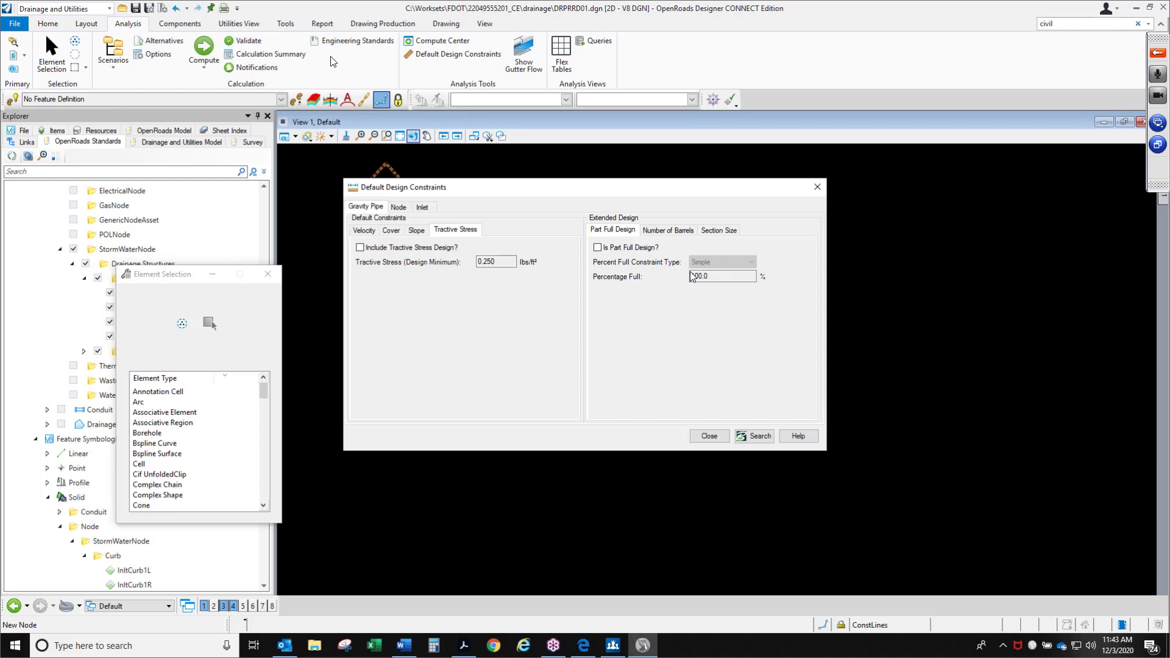
pyautogui.click(710, 276)
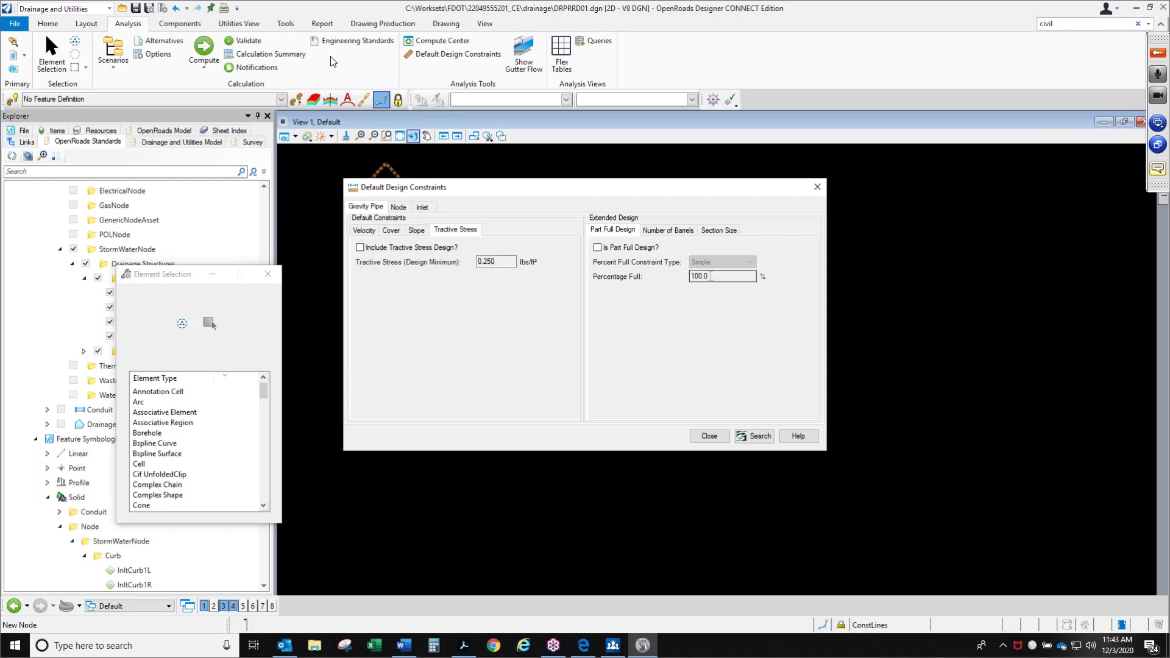
pyautogui.click(673, 232)
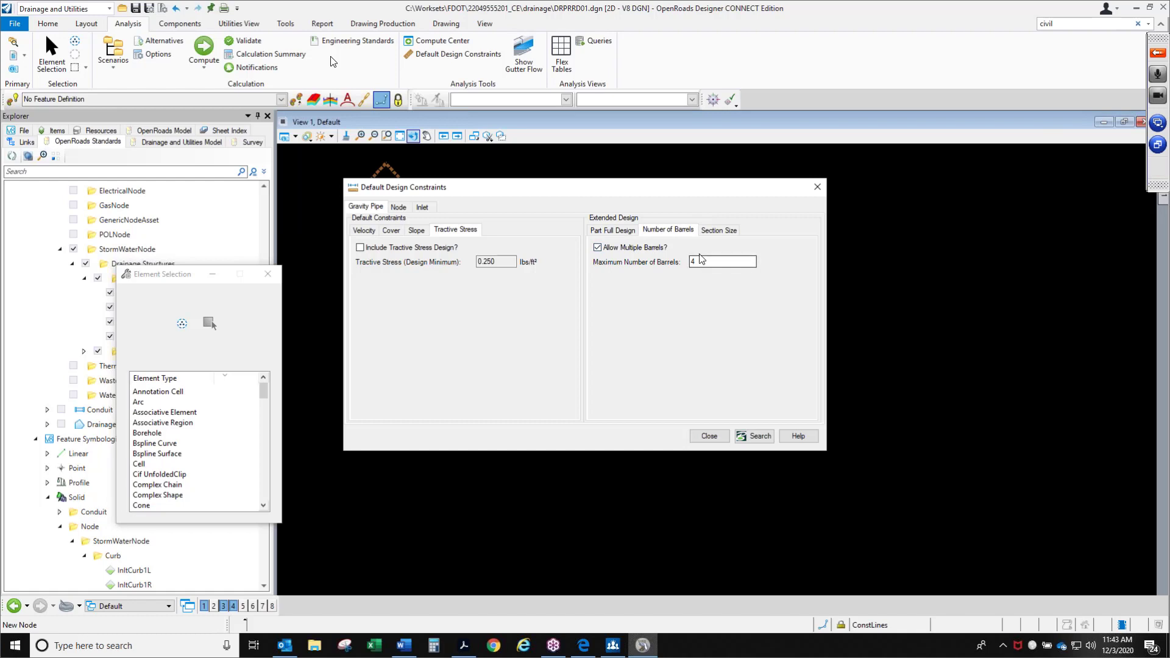
pyautogui.click(712, 238)
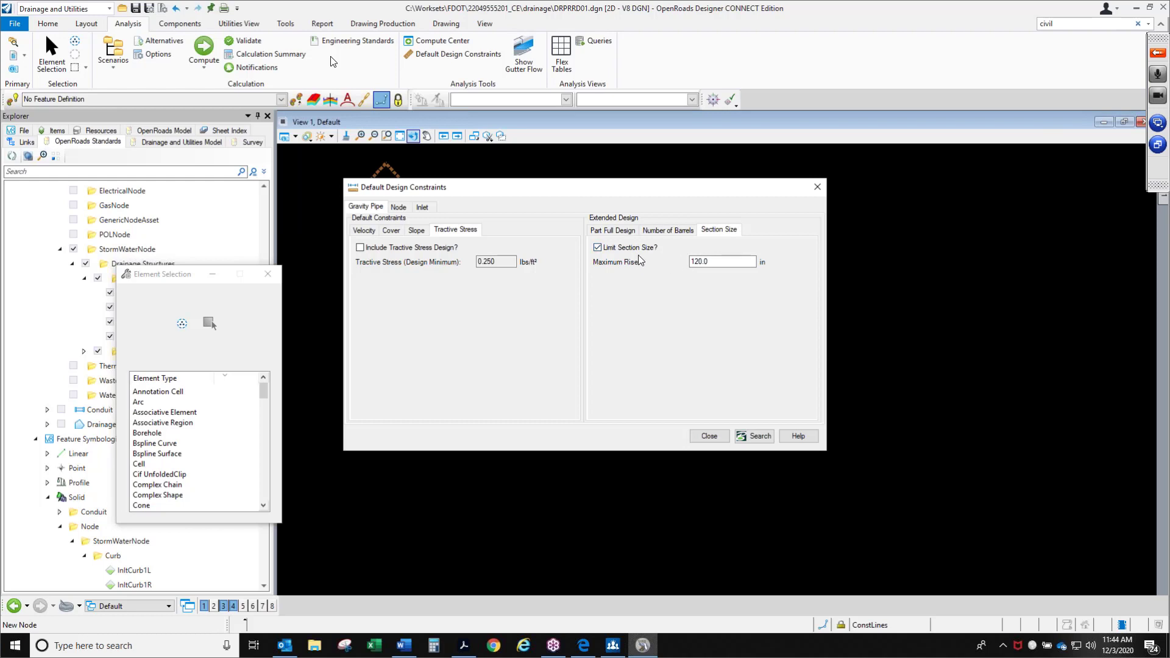
pyautogui.doubleClick(725, 262)
# Step: Review the node constraints for matchline offset and minimum drop depth, and bring up the inlet design constraints
pyautogui.click(398, 208)
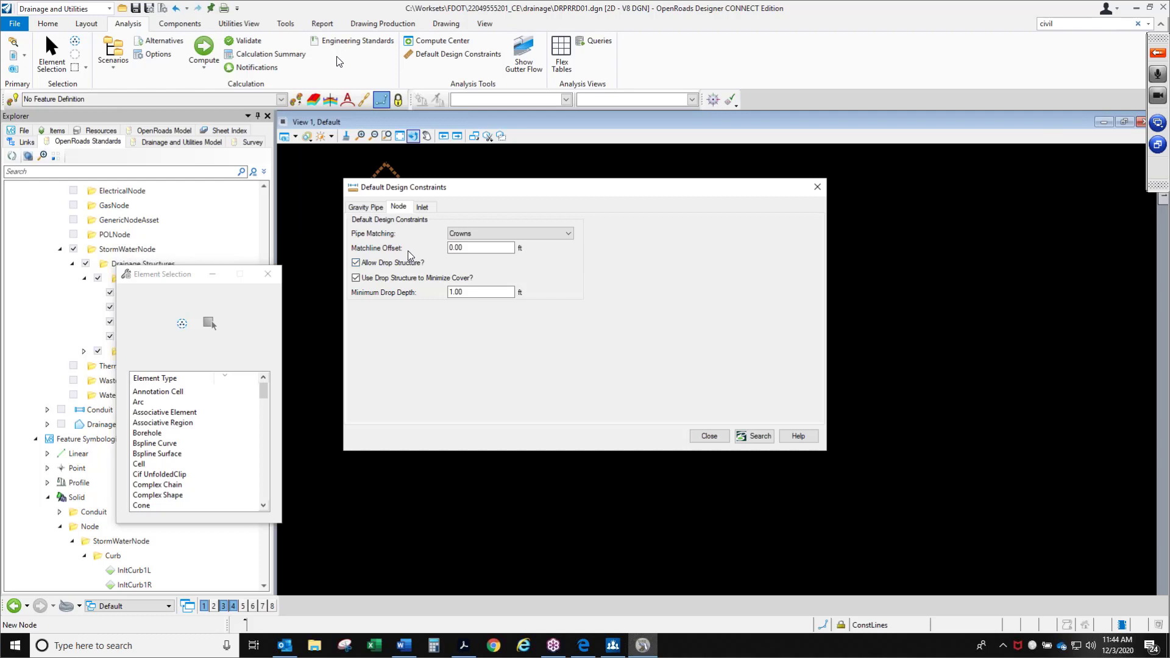
pyautogui.click(463, 248)
pyautogui.click(483, 292)
pyautogui.click(423, 207)
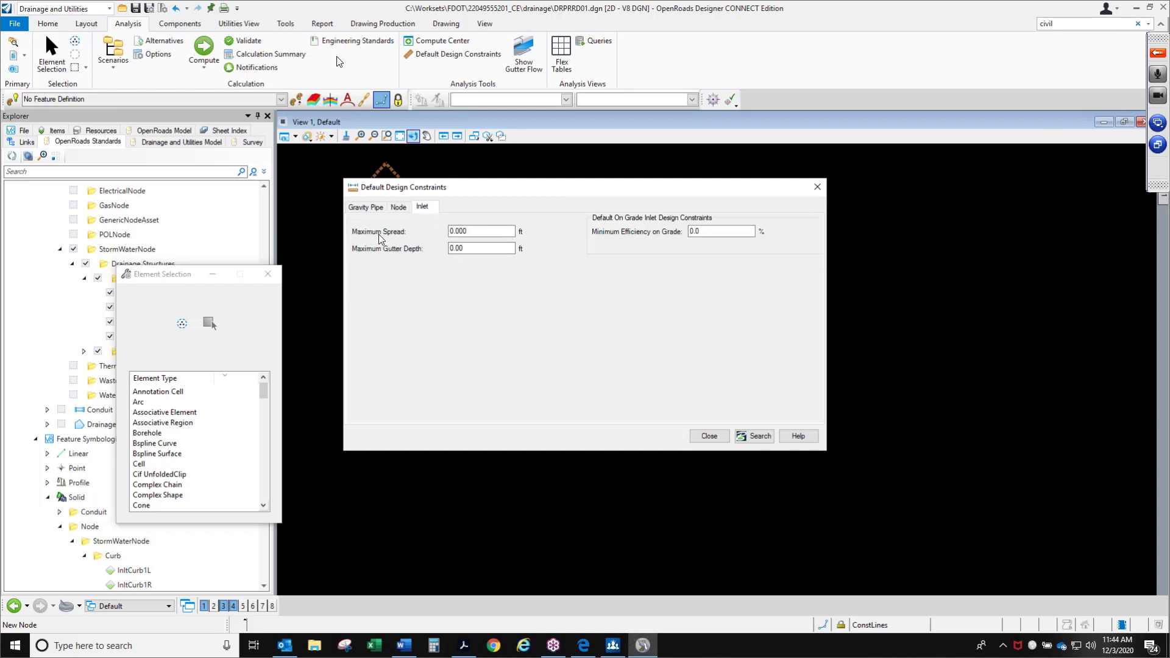
# Step: Set the default inlet constraints to a maximum spread of 14 ft and a maximum gutter depth of 0.28 ft, and close the design constraints
pyautogui.doubleClick(472, 231)
pyautogui.hotkey('alt', 'Tab')
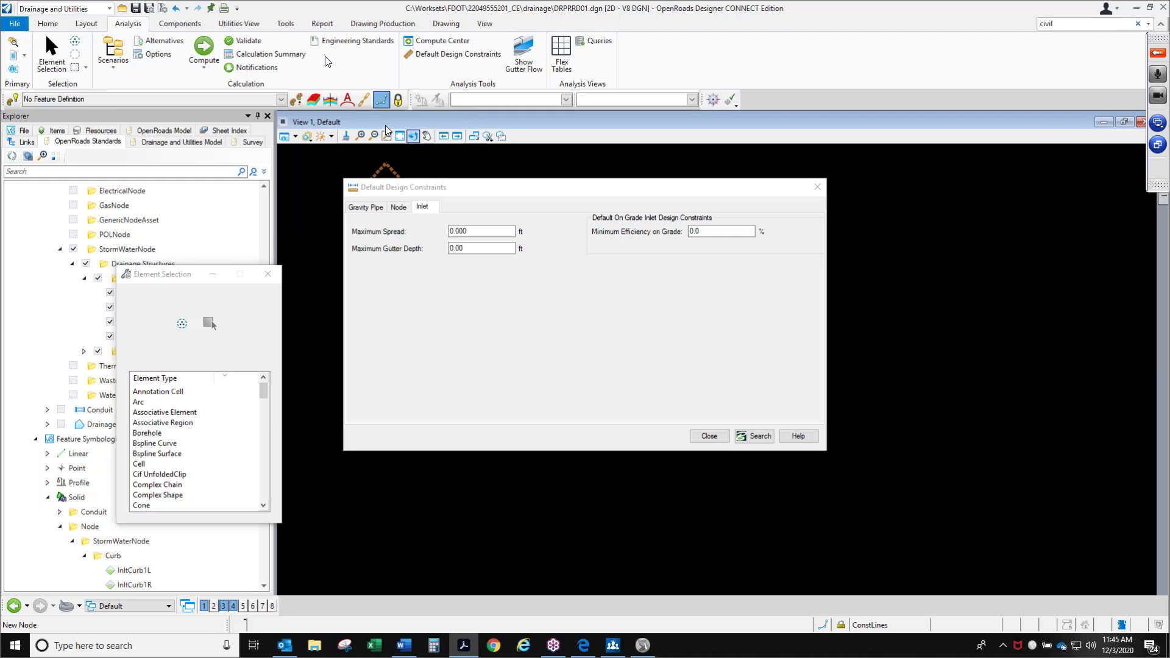
pyautogui.moveTo(489, 231); pyautogui.dragTo(408, 227)
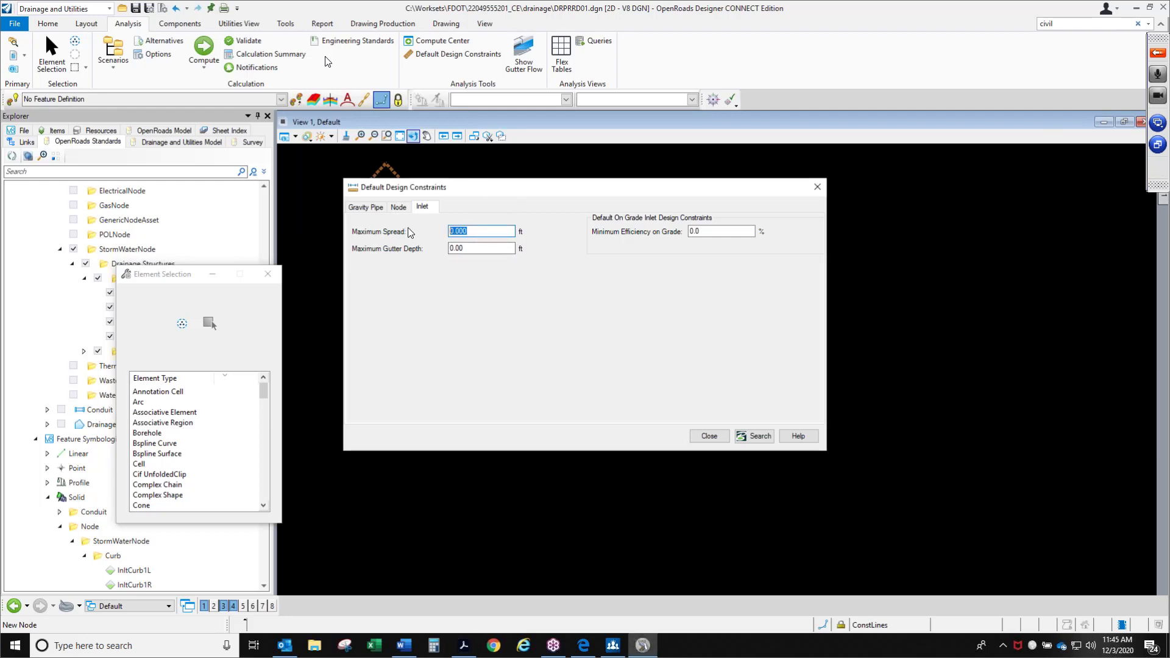
pyautogui.write('14')
pyautogui.click(447, 248)
pyautogui.doubleClick(456, 248)
pyautogui.write('0.28')
pyautogui.hotkey('shift', 'Tab')
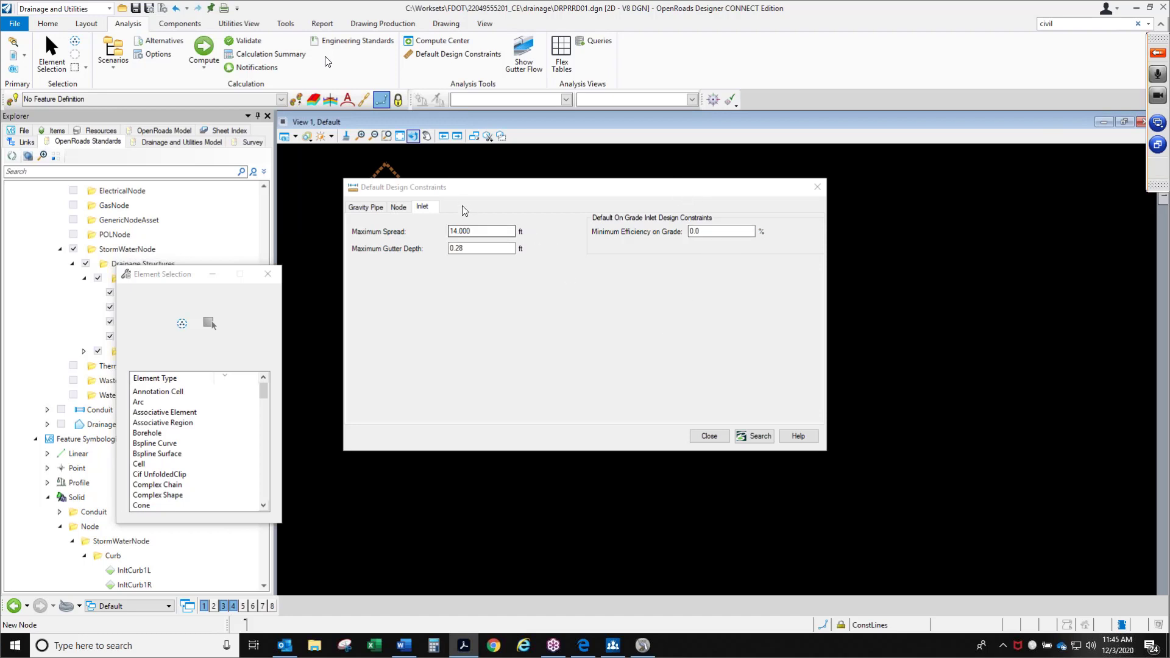
pyautogui.moveTo(465, 189); pyautogui.dragTo(465, 179)
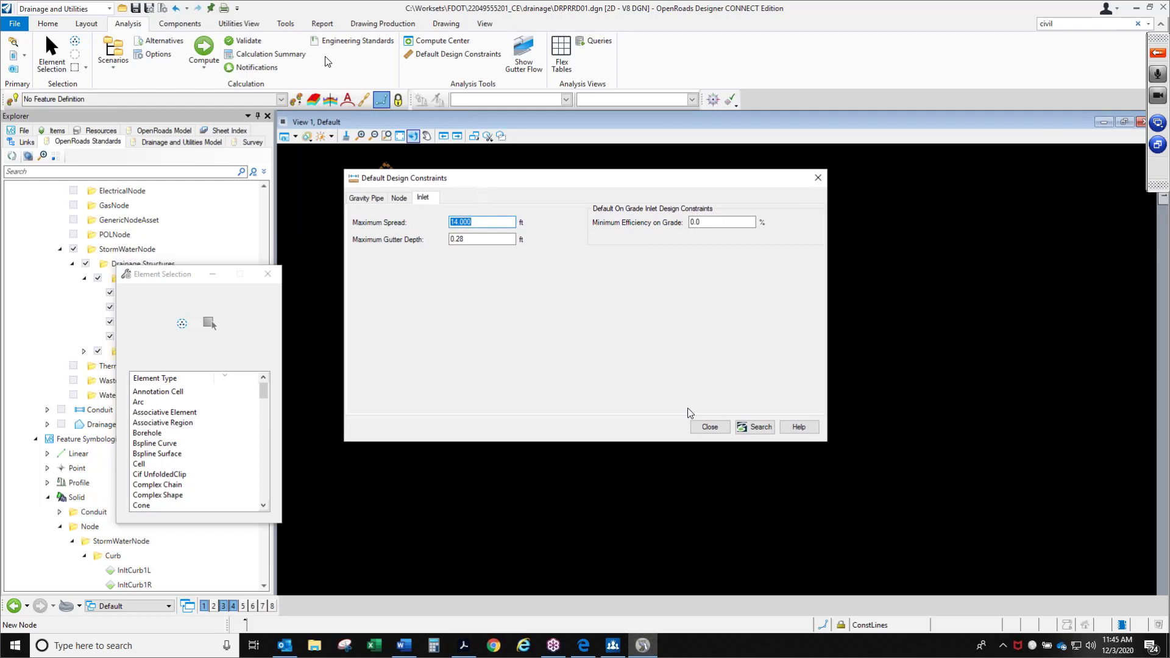
pyautogui.click(705, 426)
pyautogui.hotkey('alt', 'Tab')
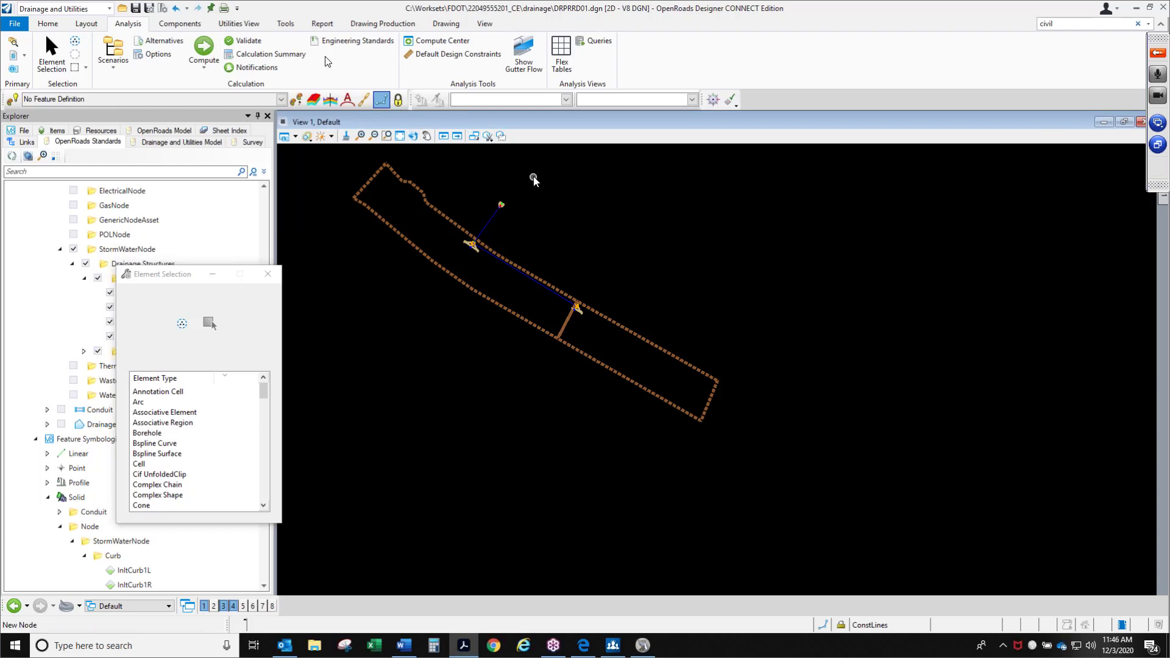
# Step: Open Engineering Standards, widen the window, and add an enabled standard labelled "3.10.1 18 inch"
pyautogui.click(357, 41)
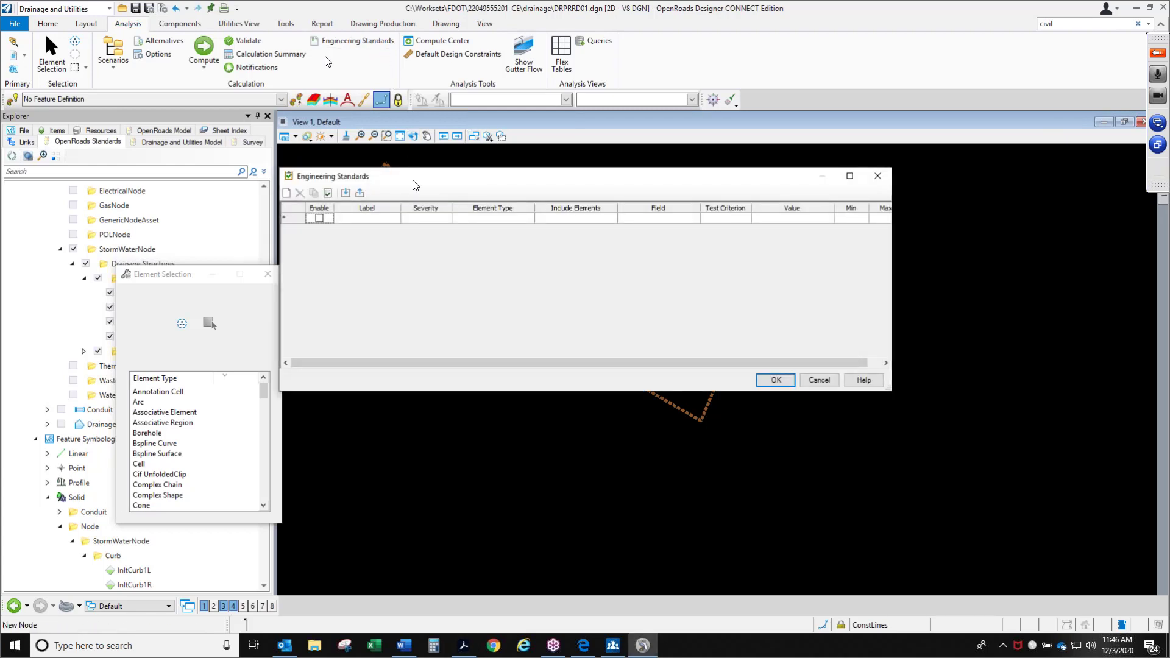
pyautogui.moveTo(414, 184)
pyautogui.mouseDown()
pyautogui.moveTo(494, 203)
pyautogui.moveTo(410, 198)
pyautogui.mouseUp()
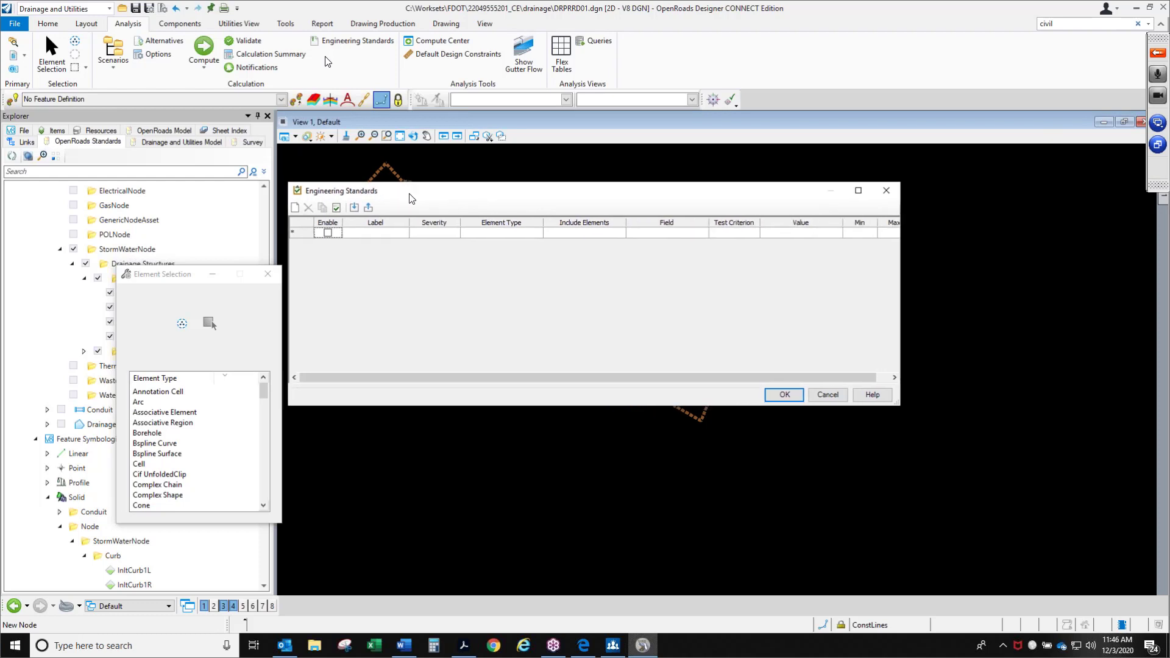
pyautogui.moveTo(901, 256); pyautogui.dragTo(962, 261)
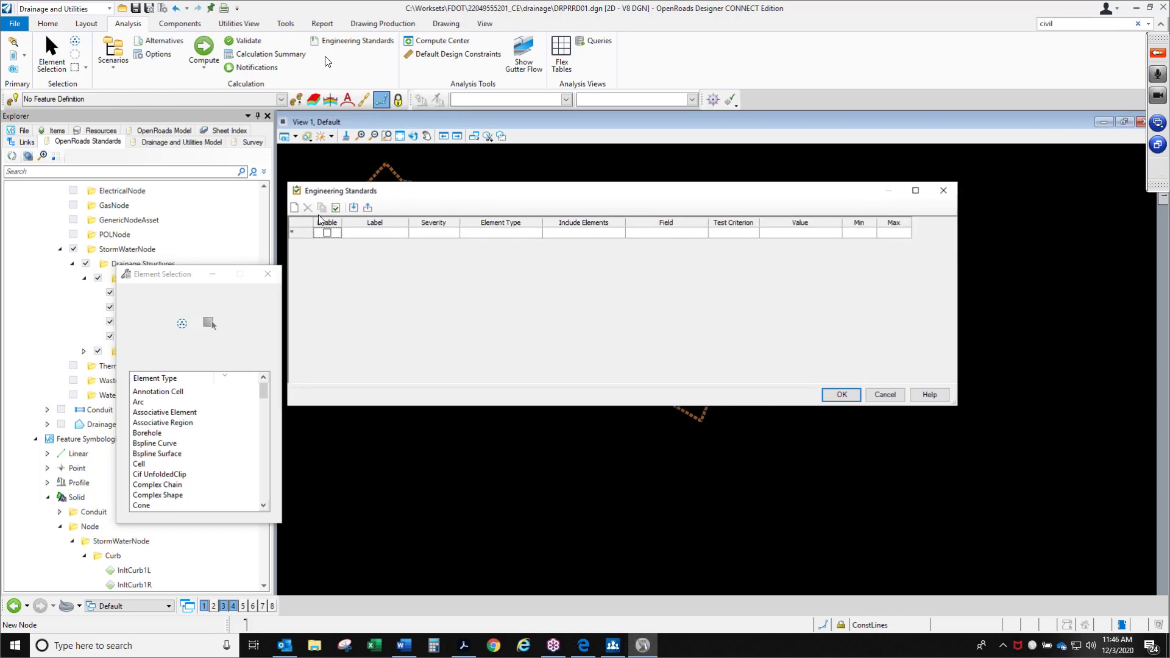
pyautogui.click(326, 233)
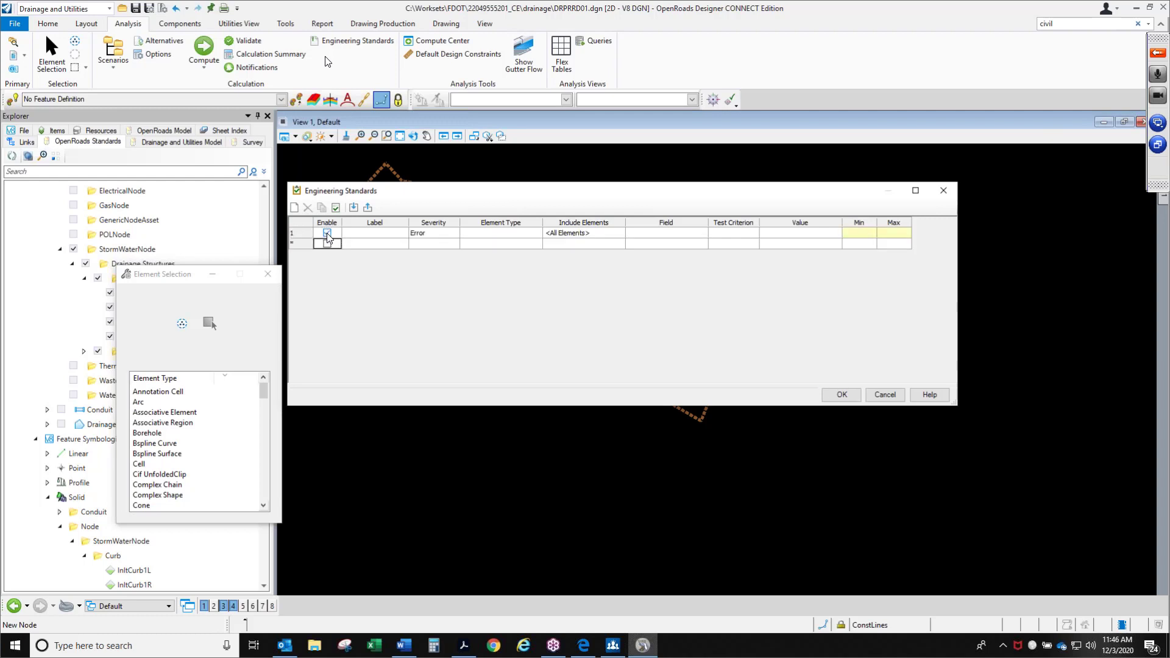
pyautogui.click(376, 237)
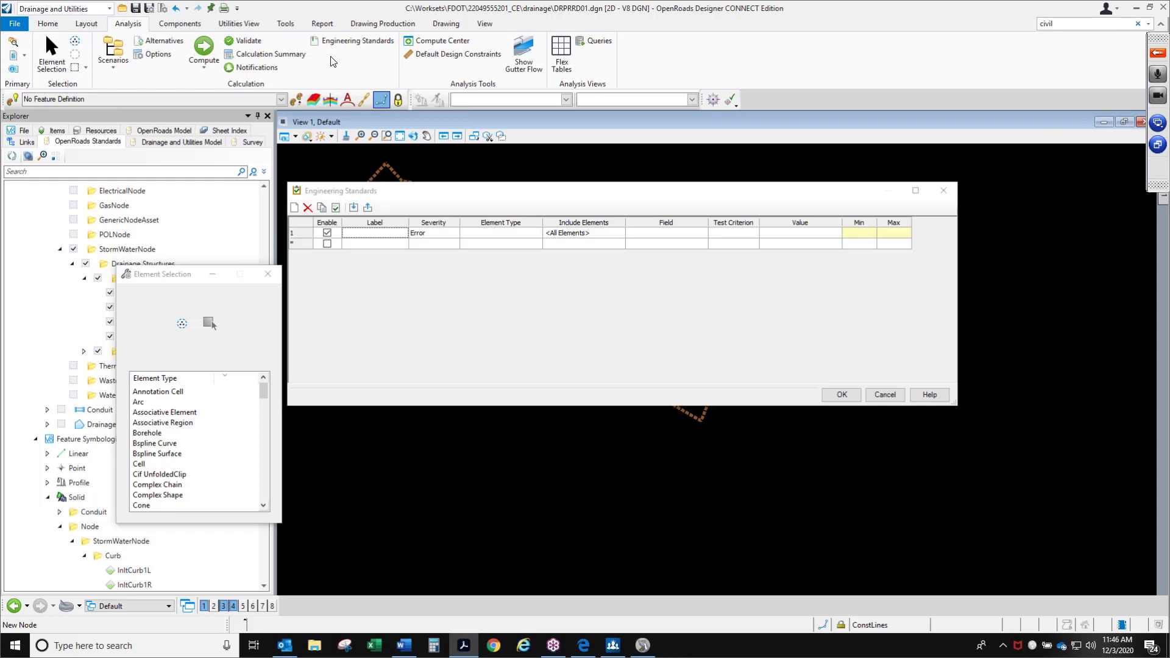
pyautogui.click(373, 233)
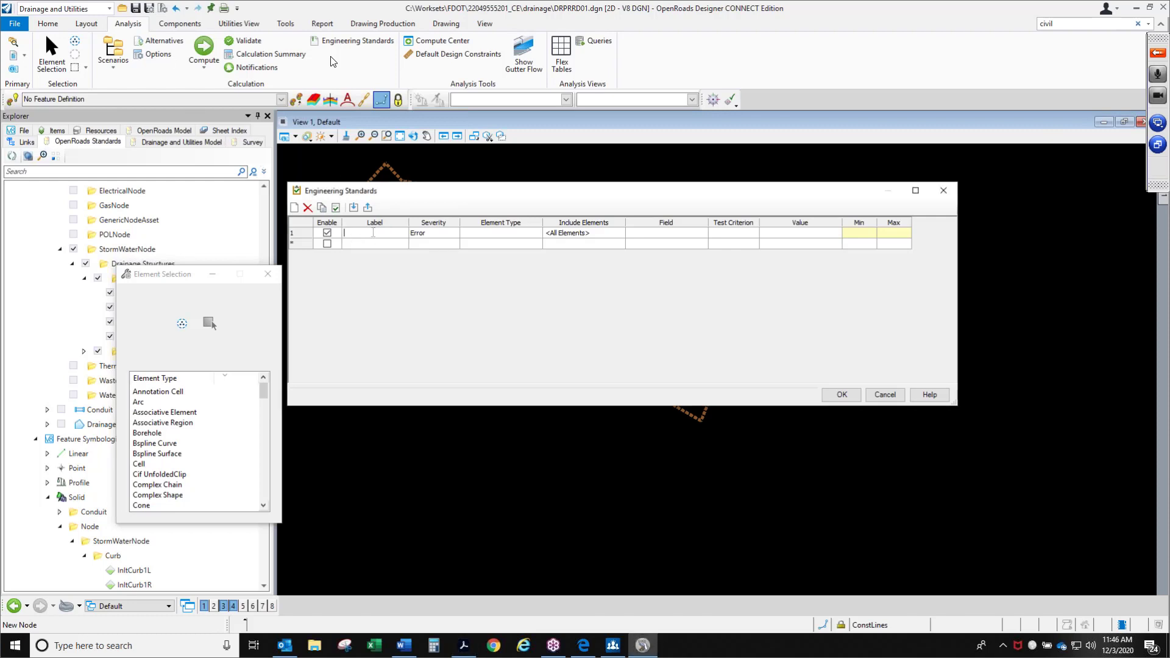
pyautogui.write('3.10..18 inc')
pyautogui.press('Return')
pyautogui.click(384, 231)
# Step: Give the 3.10.1 18 inch standard the severity Error and the element type Conduit
pyautogui.click(440, 232)
pyautogui.click(451, 235)
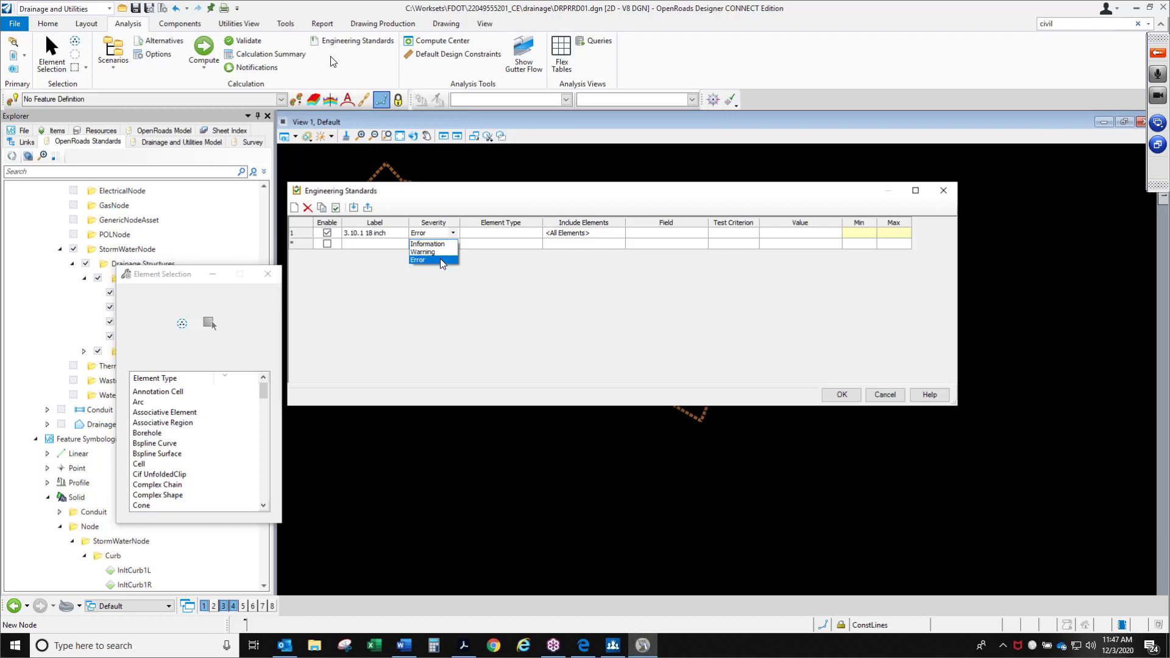
pyautogui.click(439, 258)
pyautogui.click(488, 234)
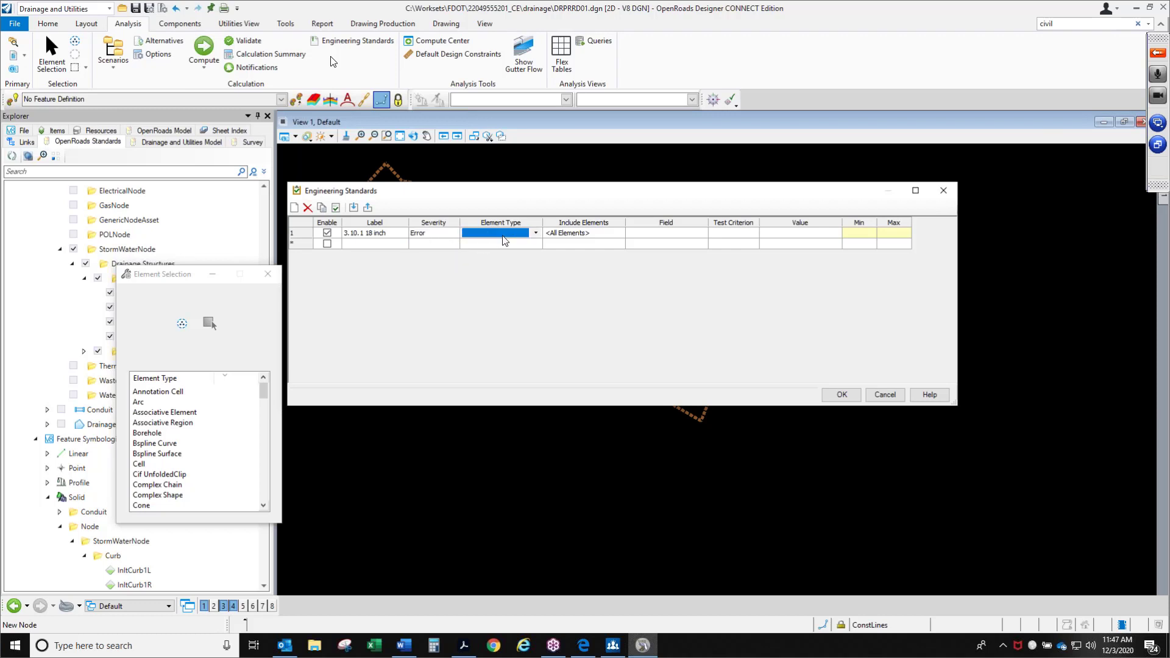
pyautogui.click(535, 234)
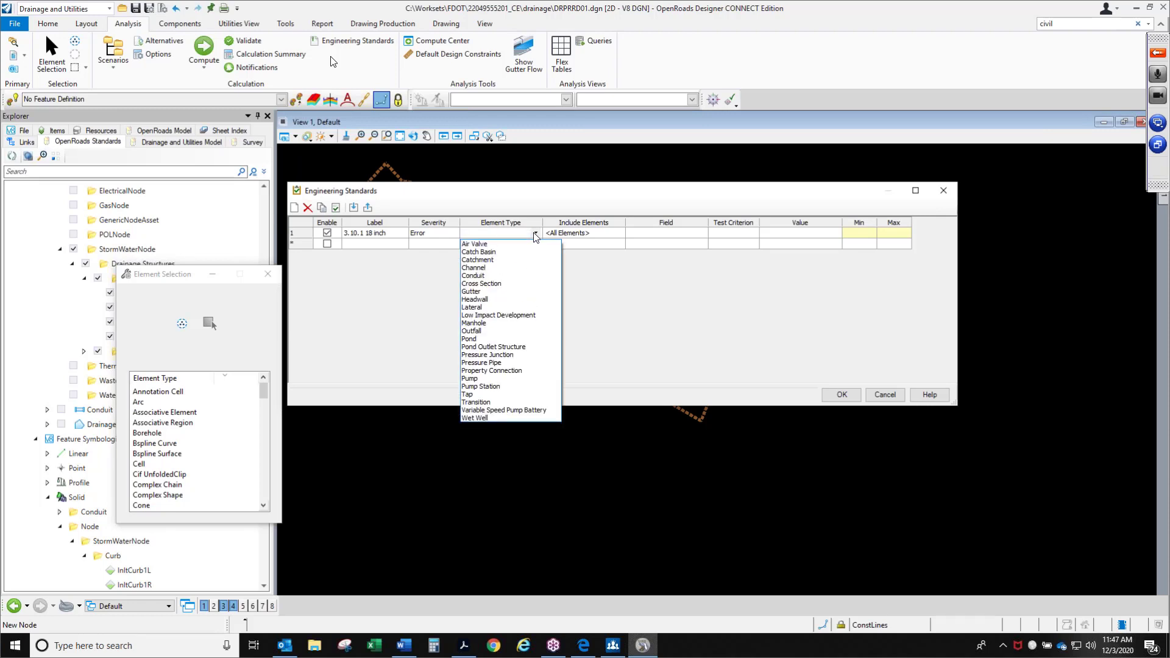
pyautogui.click(527, 276)
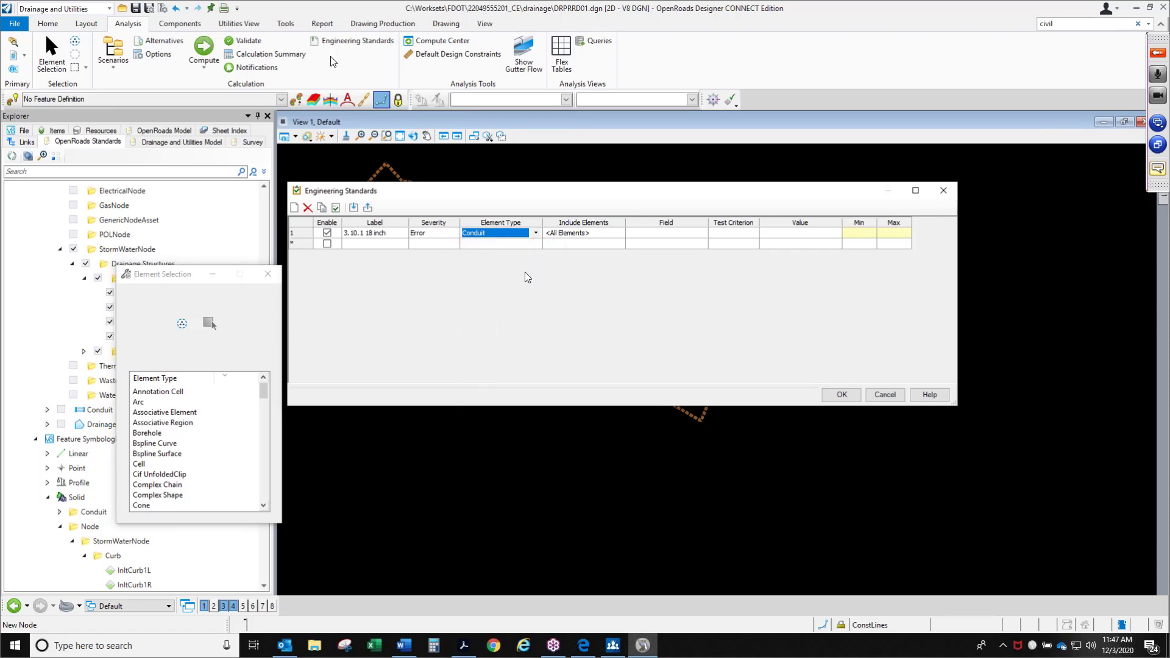
# Step: Open the Query Builder for the standard's included elements and add the Diameter (in) field to the query expression
pyautogui.click(572, 235)
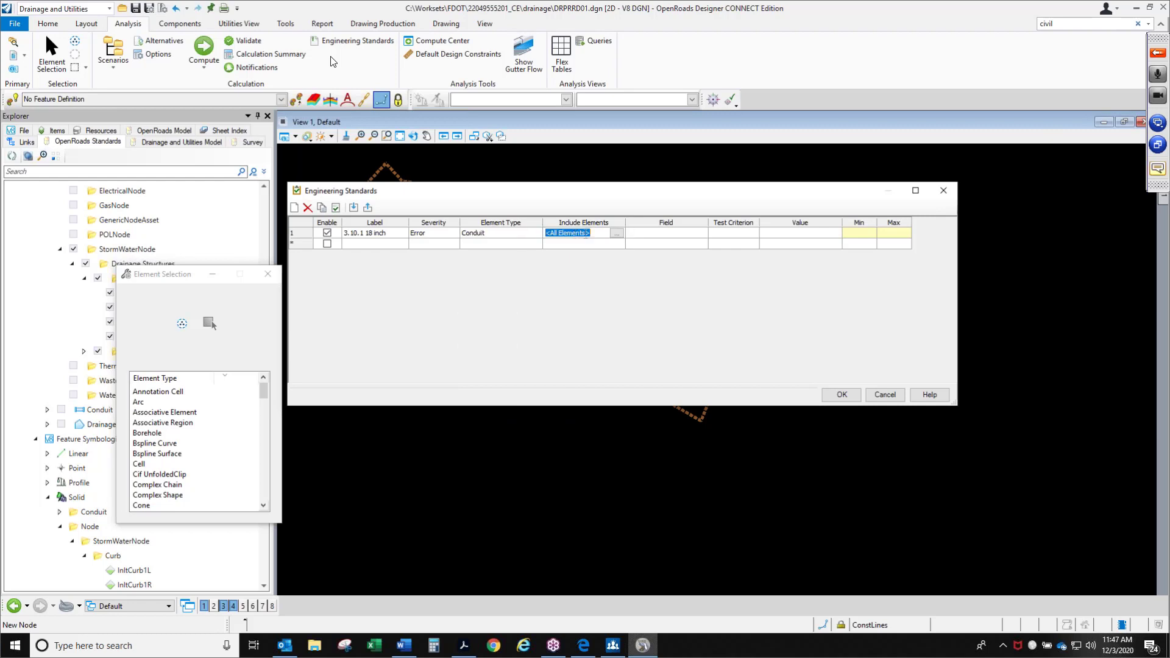
pyautogui.click(618, 235)
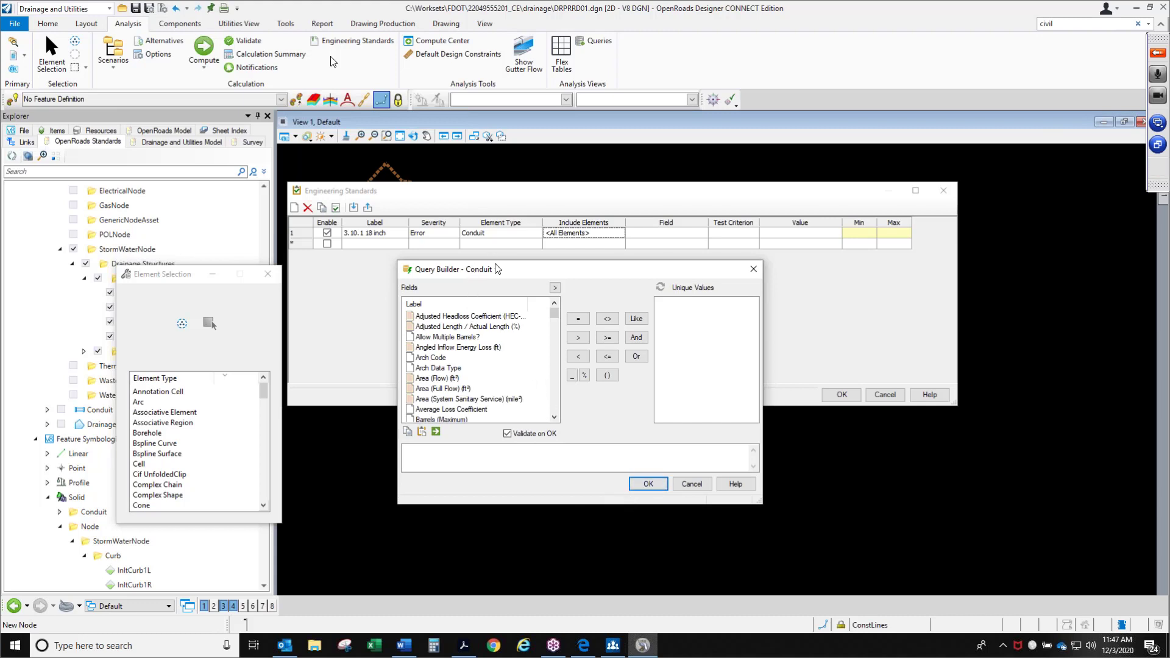
pyautogui.moveTo(497, 268); pyautogui.dragTo(498, 279)
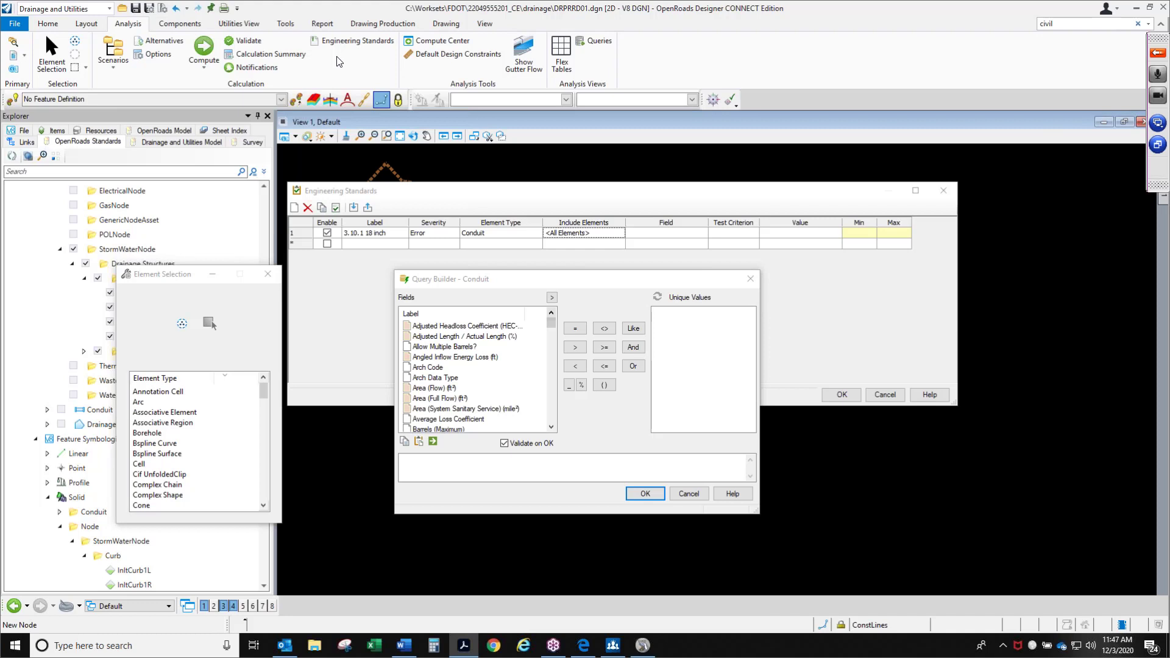
pyautogui.click(552, 323)
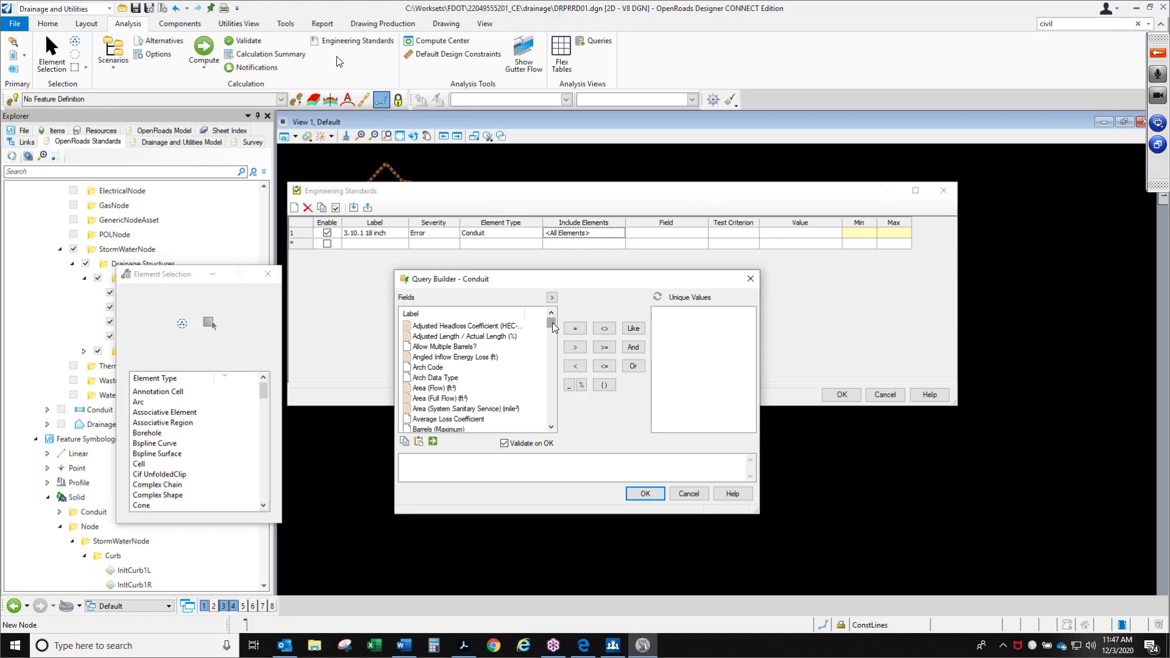
pyautogui.scroll(-5, 504, 378)
pyautogui.scroll(-1, 504, 379)
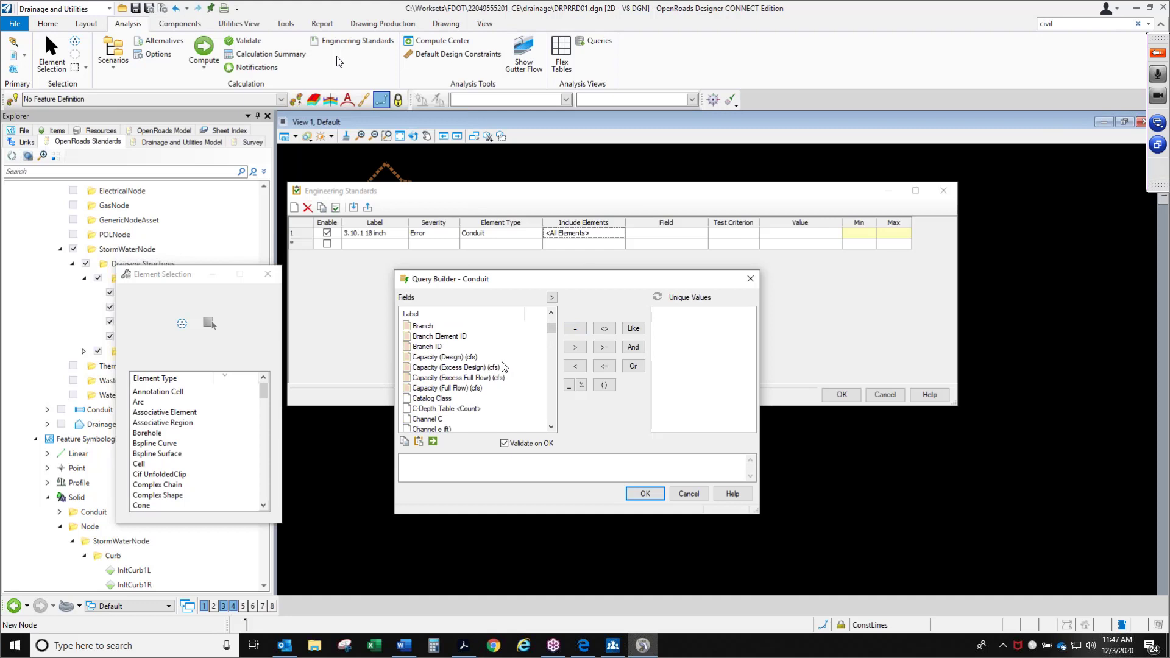
pyautogui.scroll(3, 503, 366)
pyautogui.scroll(-2, 497, 374)
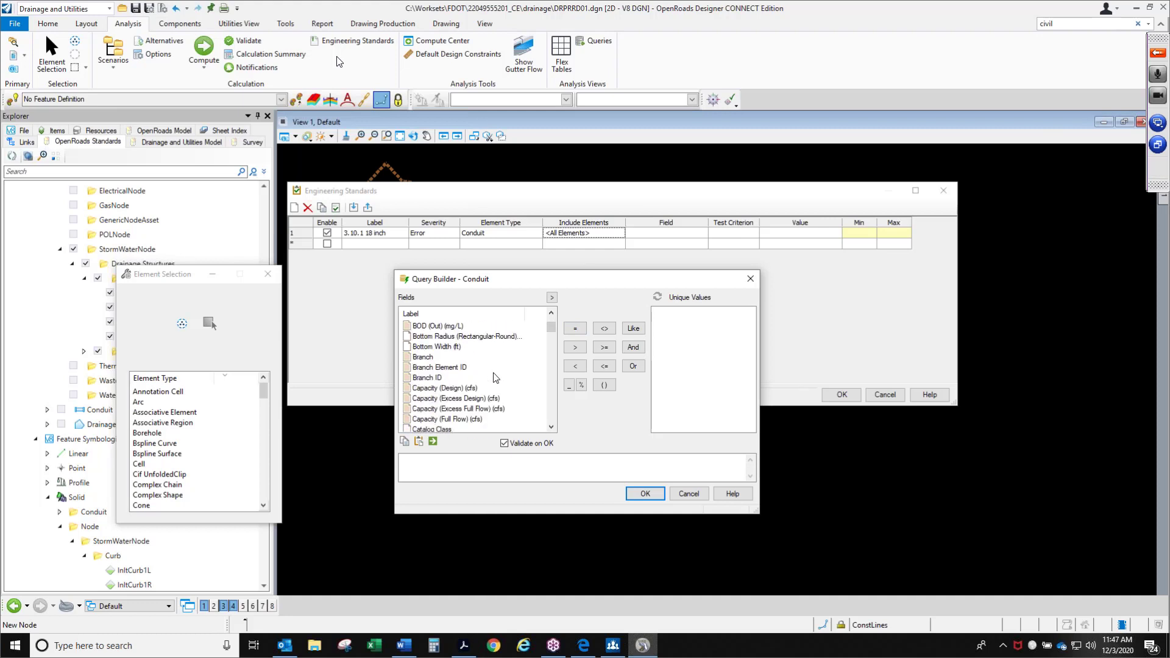
pyautogui.scroll(-3, 493, 379)
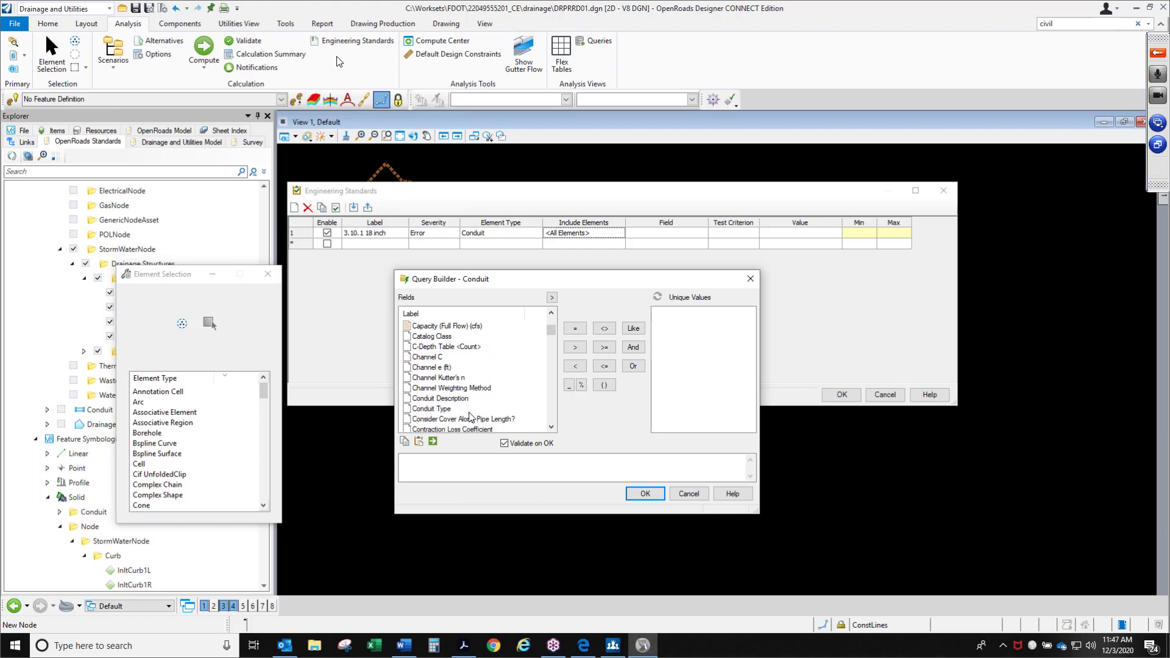
pyautogui.scroll(-2, 466, 379)
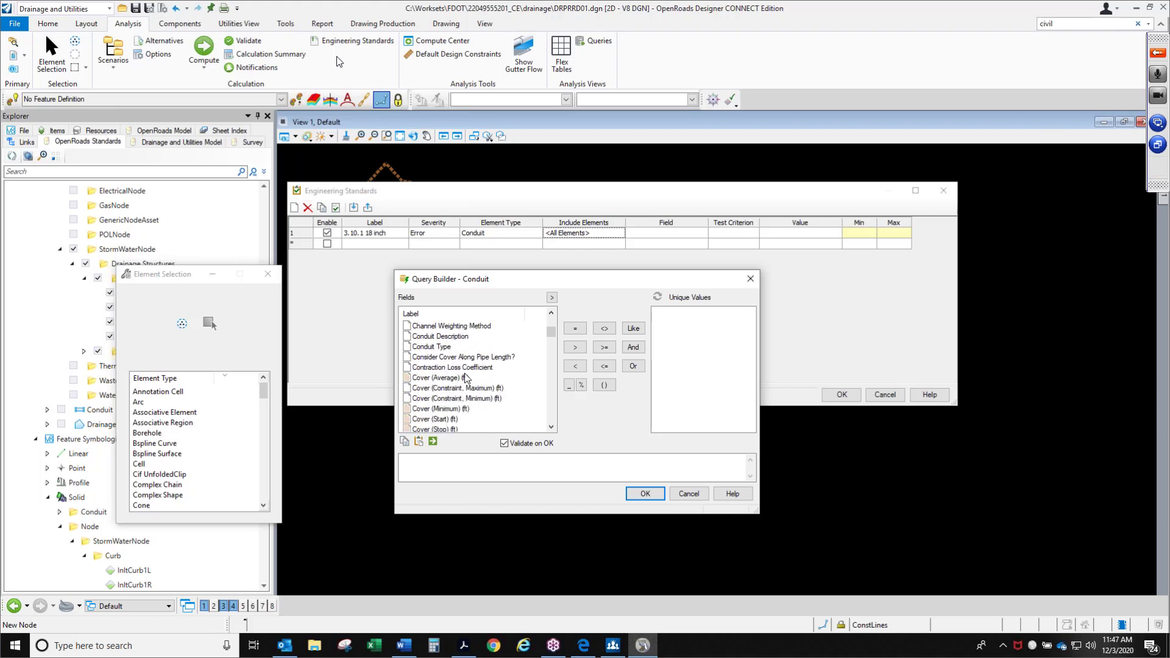
pyautogui.scroll(-1, 466, 379)
pyautogui.scroll(1, 467, 378)
pyautogui.moveTo(554, 334); pyautogui.dragTo(555, 340)
pyautogui.scroll(-2, 456, 346)
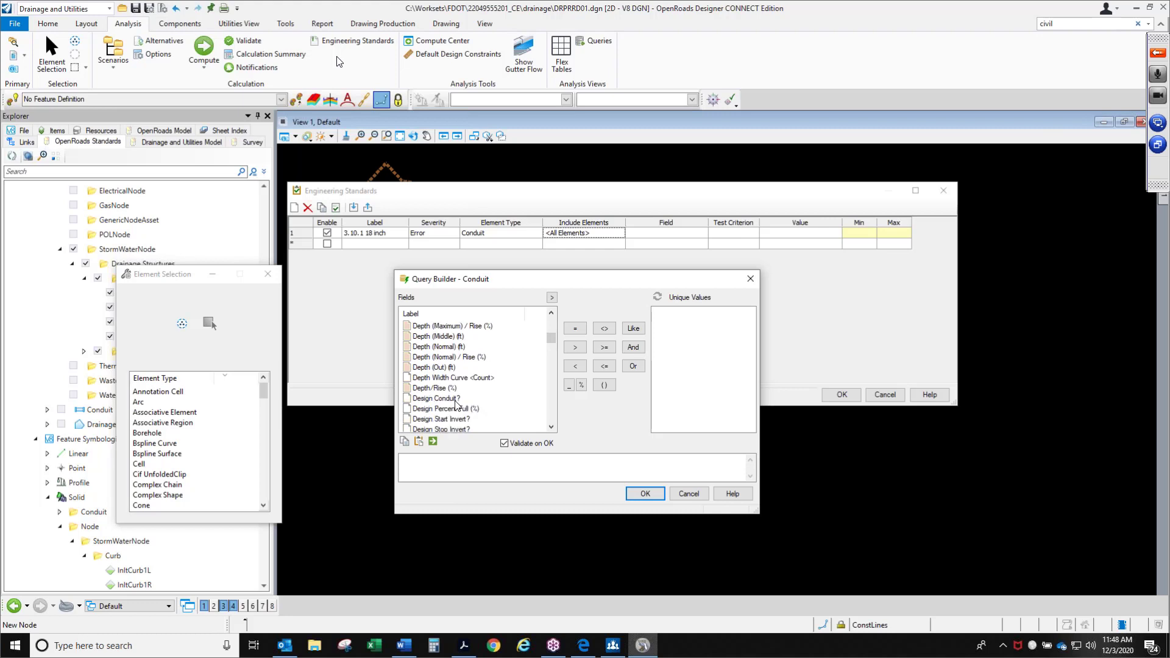
pyautogui.scroll(-3, 456, 404)
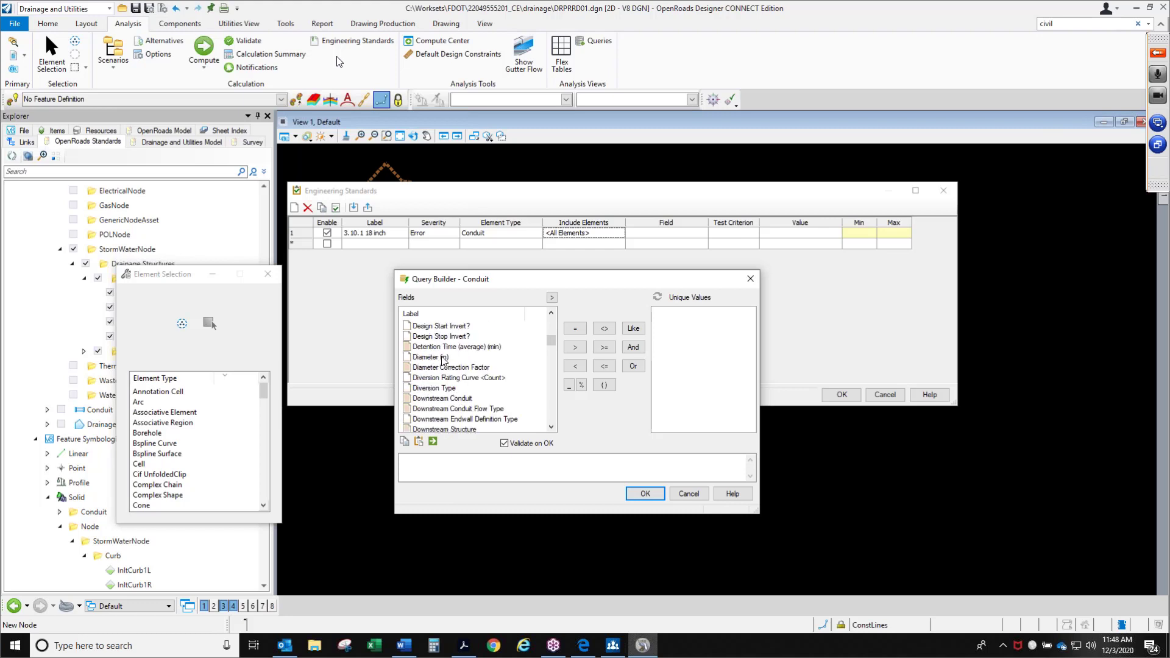
pyautogui.click(443, 358)
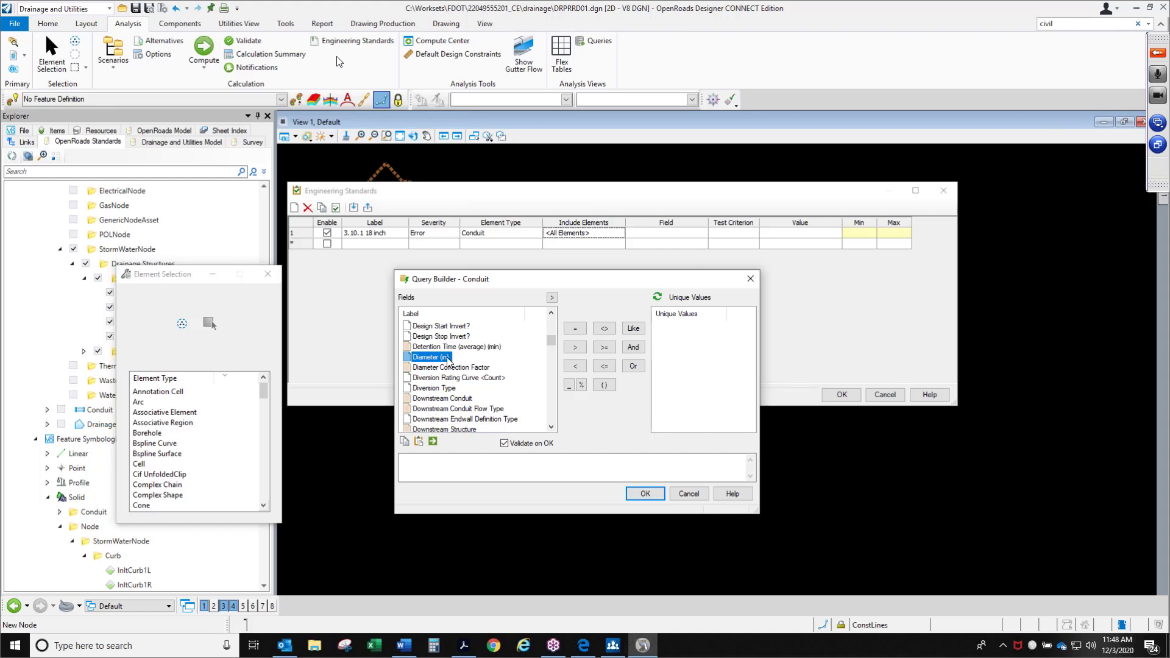
pyautogui.doubleClick(447, 358)
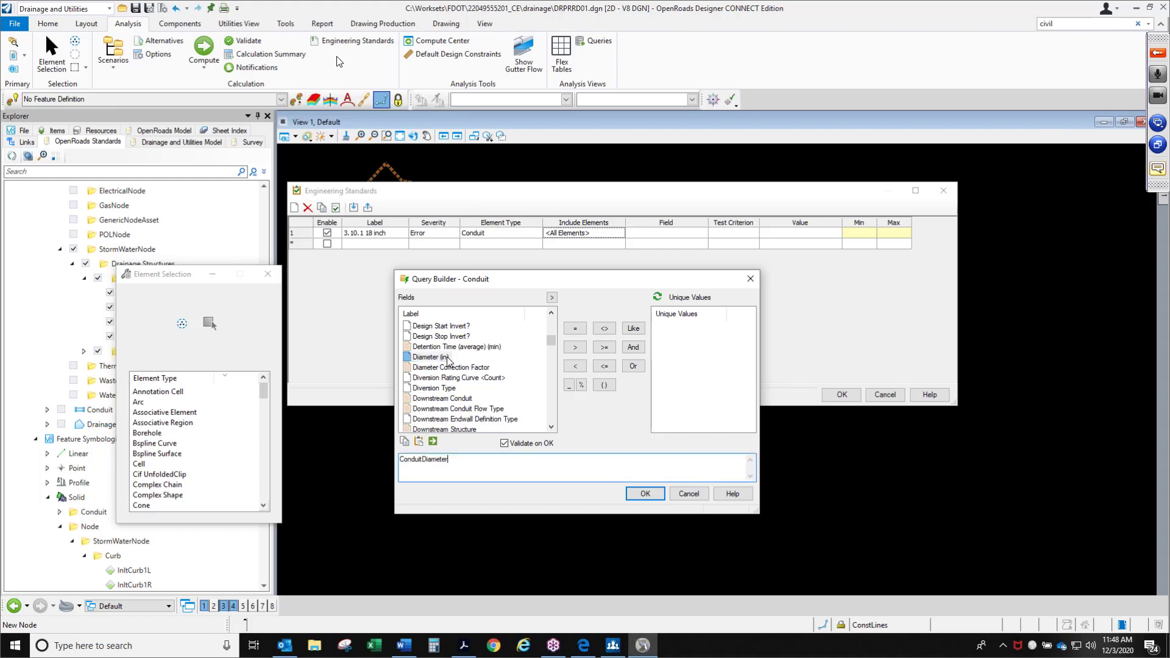
# Step: Complete the query as ConduitDiameter <=18, validate it, and apply it to the standard's included elements
pyautogui.click(604, 365)
pyautogui.write('18')
pyautogui.click(433, 442)
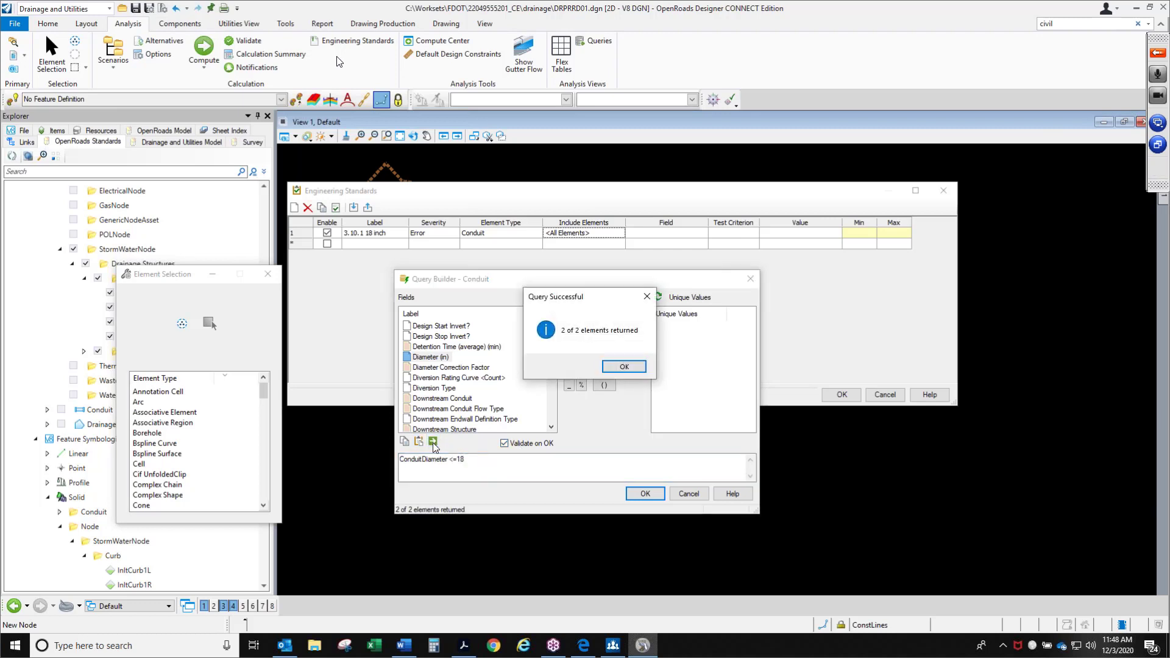
pyautogui.click(624, 367)
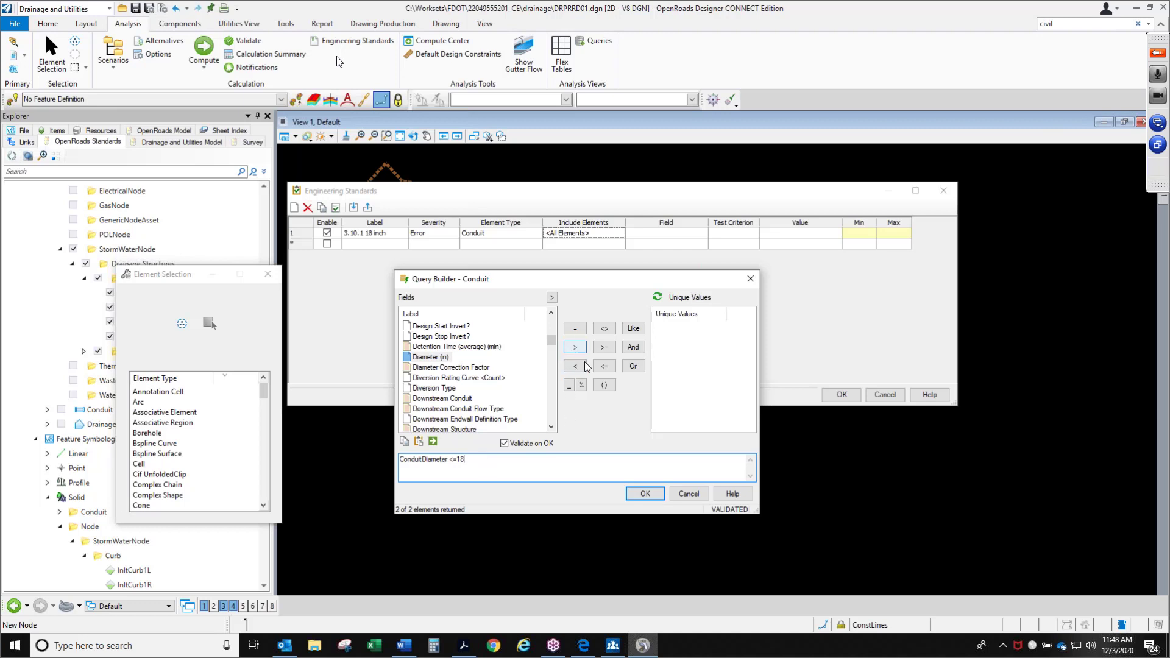
pyautogui.click(646, 493)
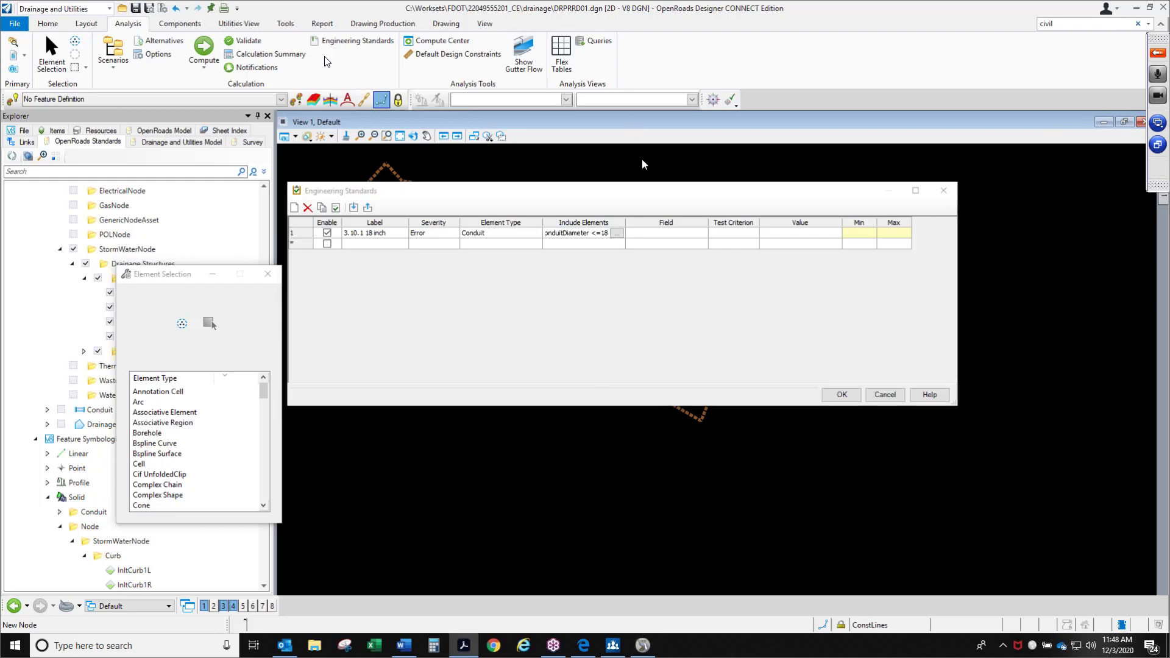
# Step: Set the 3.10.1 18 inch standard's tested field to Length (Construction) (ft)
pyautogui.click(667, 234)
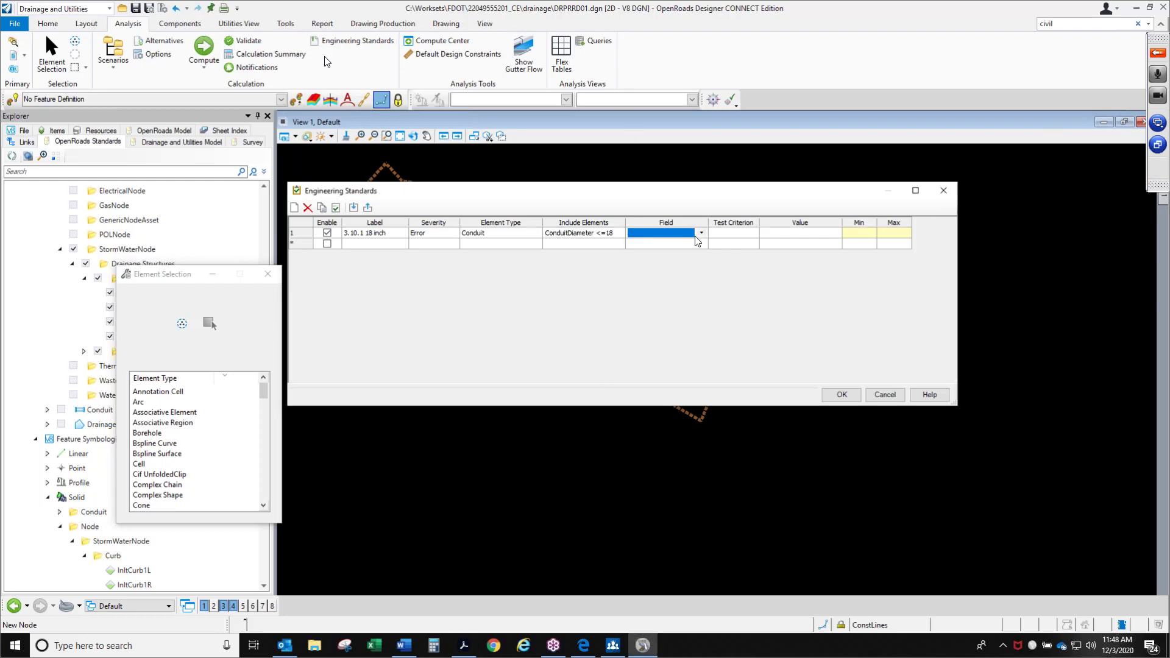
pyautogui.click(701, 234)
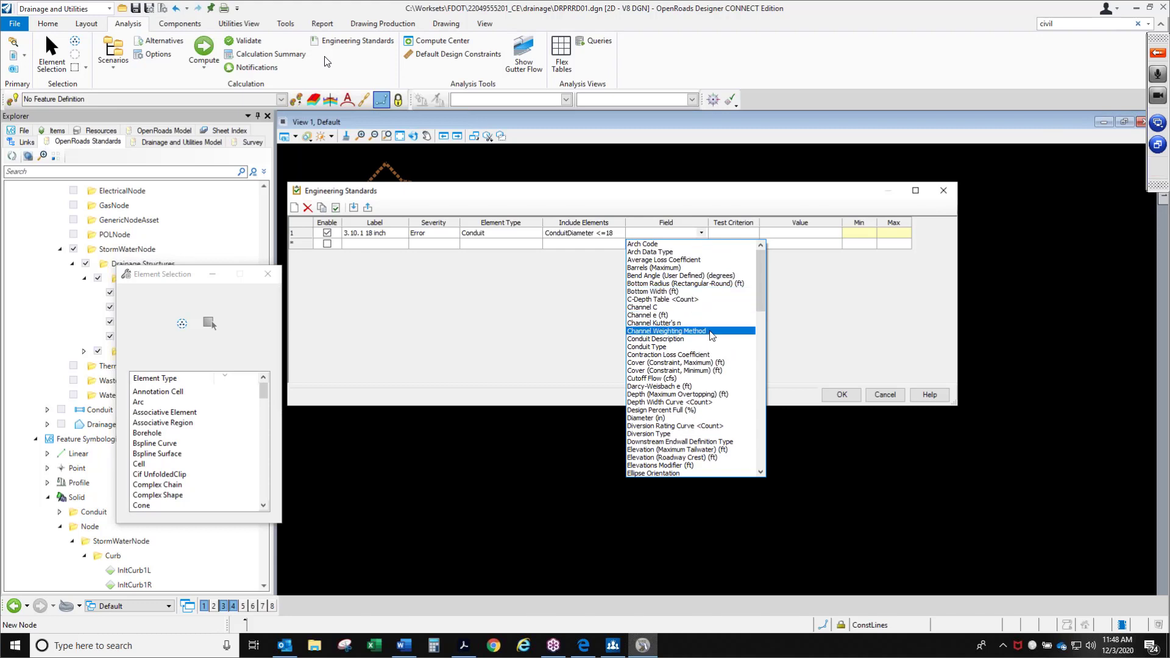
pyautogui.scroll(-1, 712, 336)
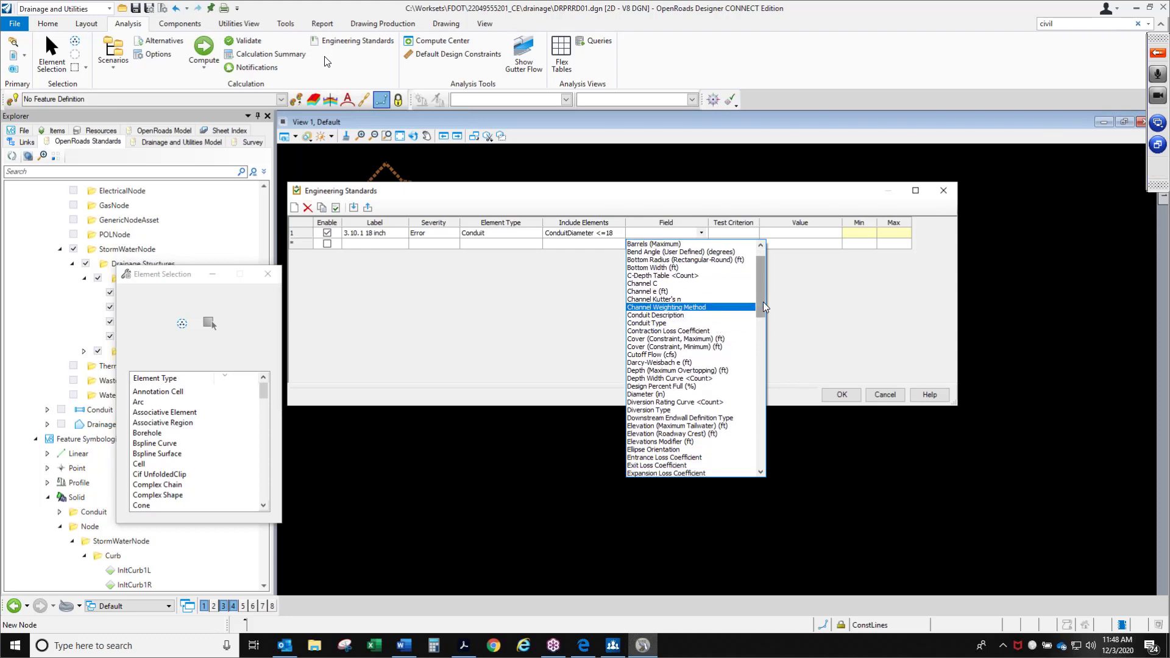
pyautogui.moveTo(763, 302); pyautogui.dragTo(756, 367)
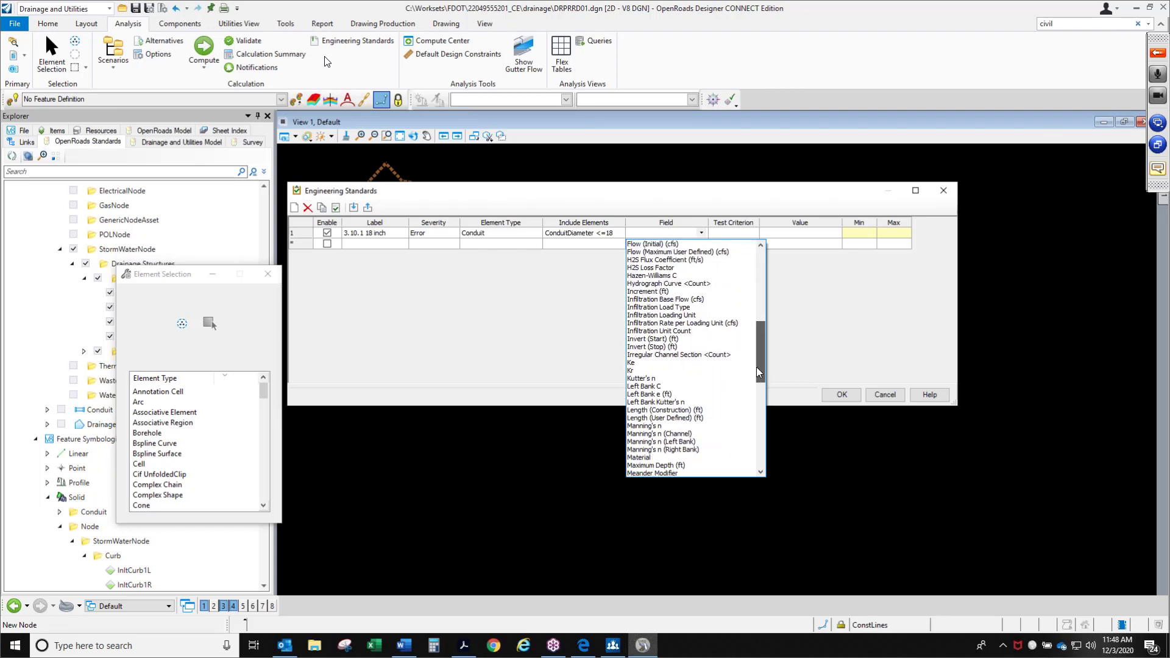
pyautogui.click(725, 413)
# Step: Set the standard's test criterion to <= with a value of 300, and accept the engineering standards
pyautogui.click(752, 236)
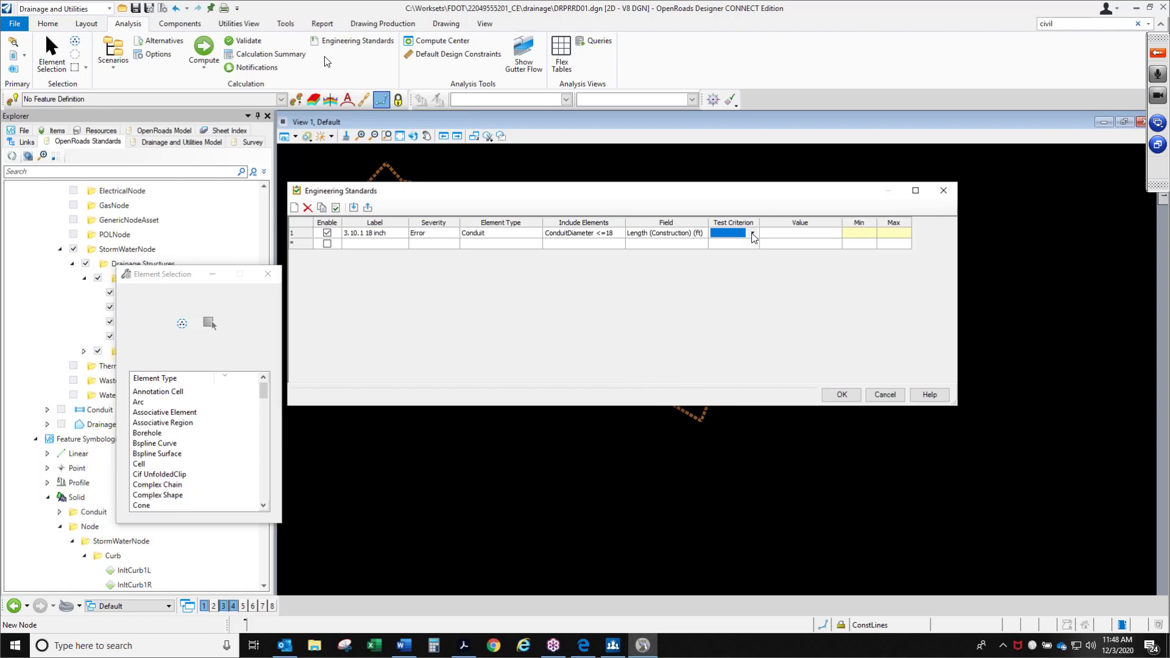
pyautogui.click(752, 234)
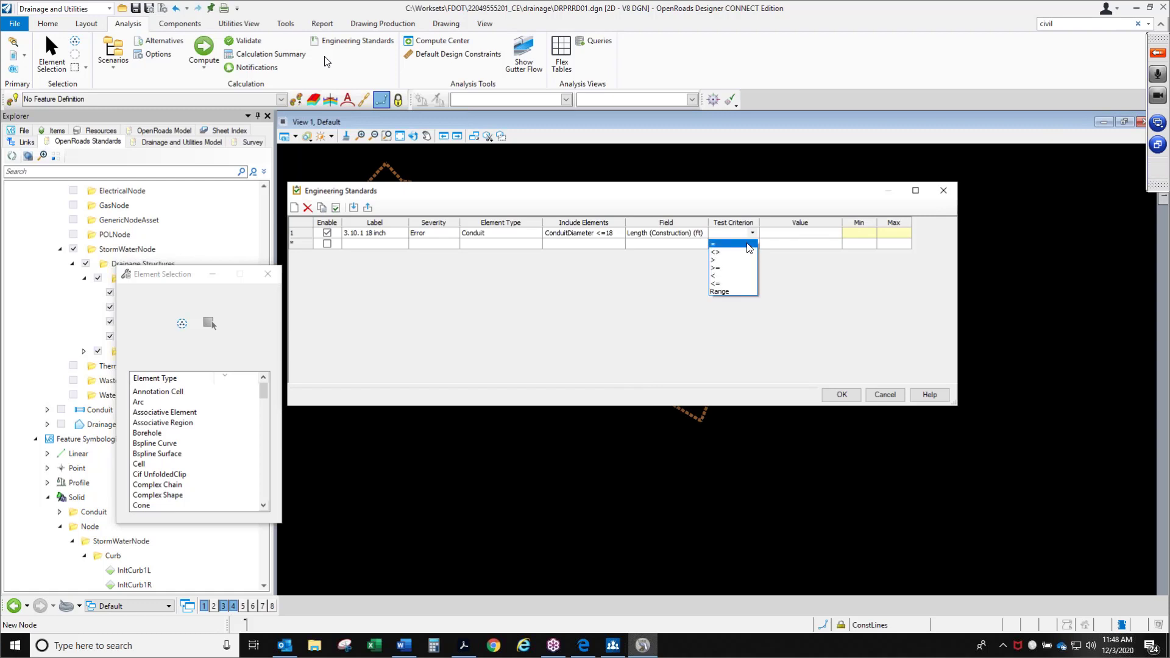
pyautogui.click(740, 283)
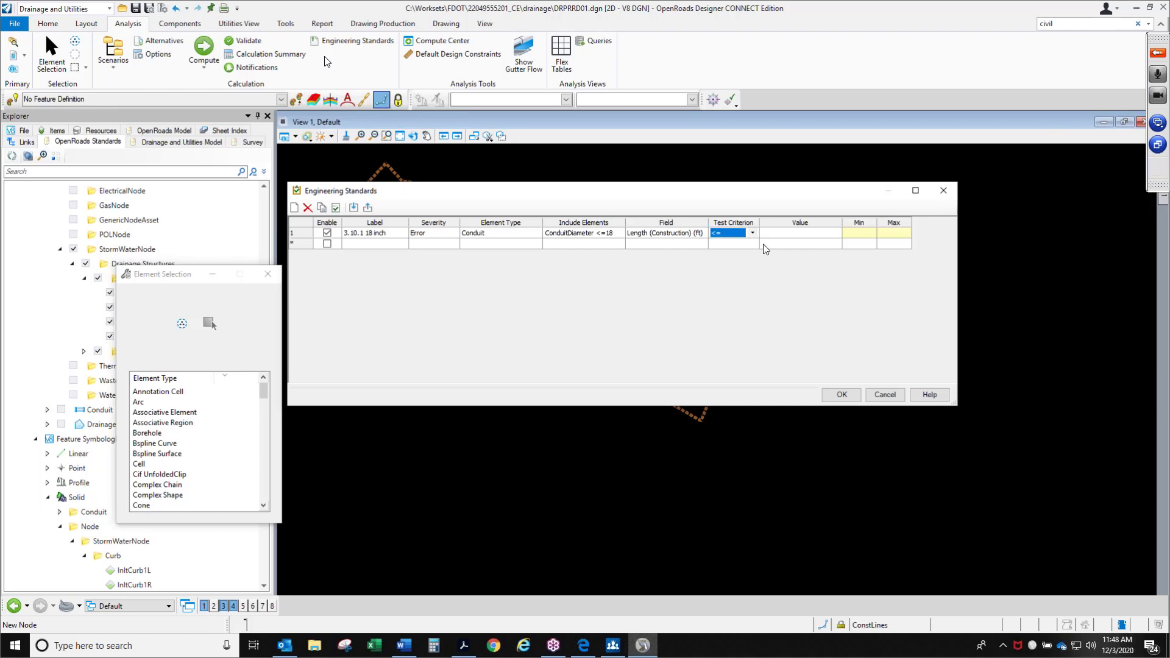
pyautogui.click(777, 234)
pyautogui.write('300')
pyautogui.click(866, 234)
pyautogui.click(841, 394)
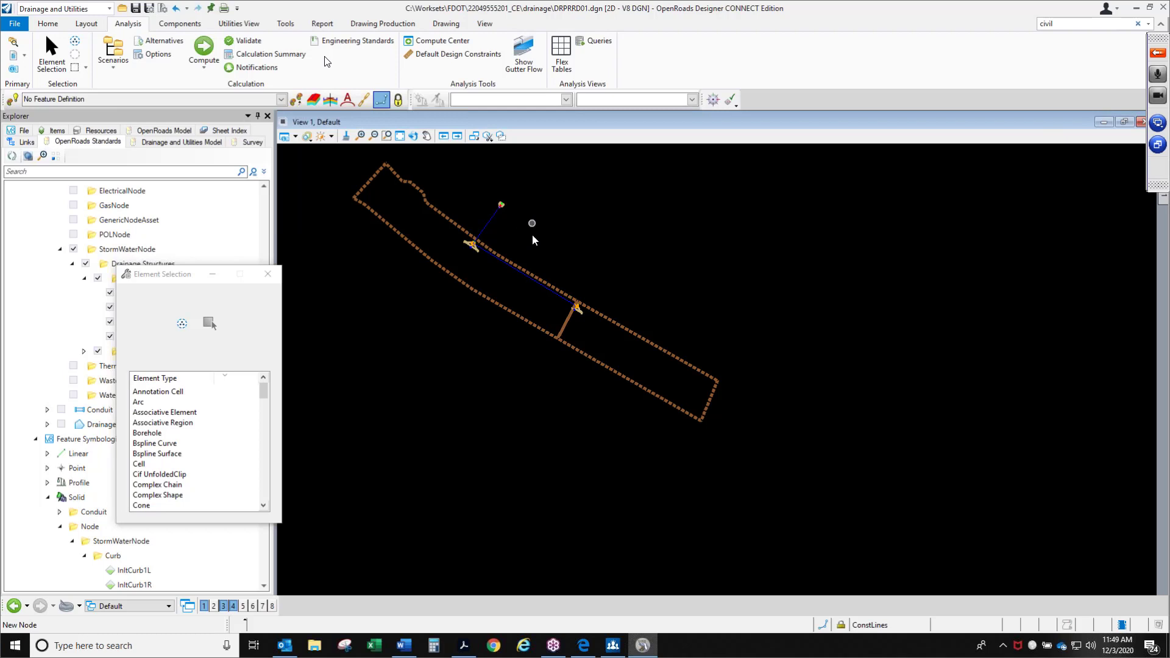
pyautogui.scroll(3, 489, 234)
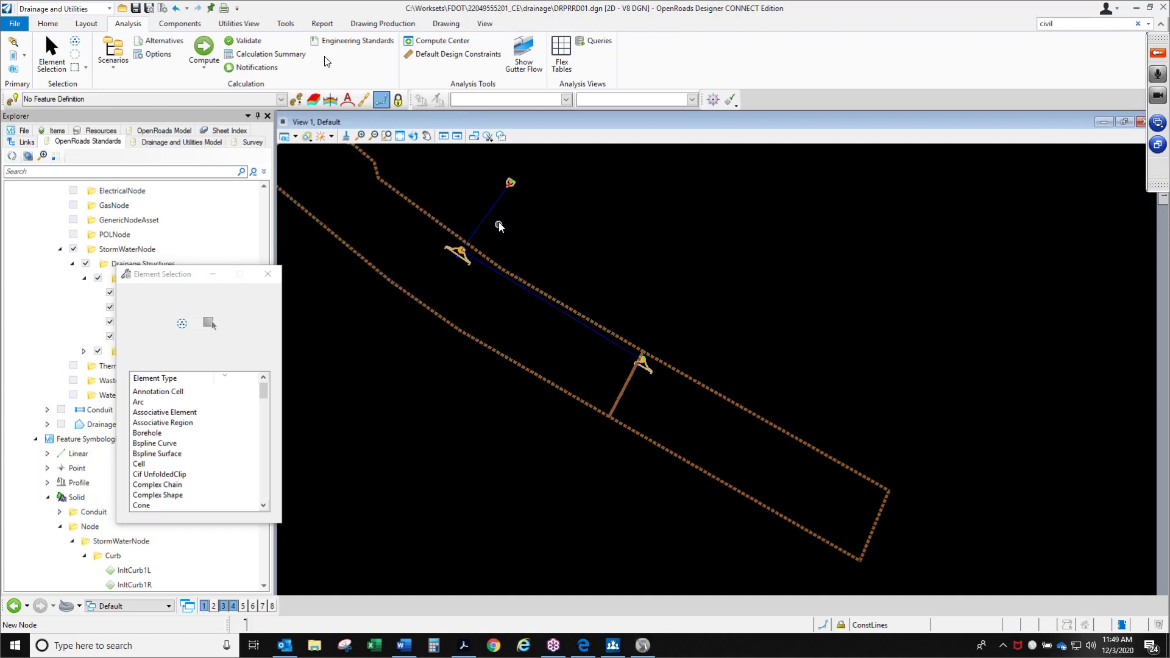
pyautogui.scroll(-4, 491, 213)
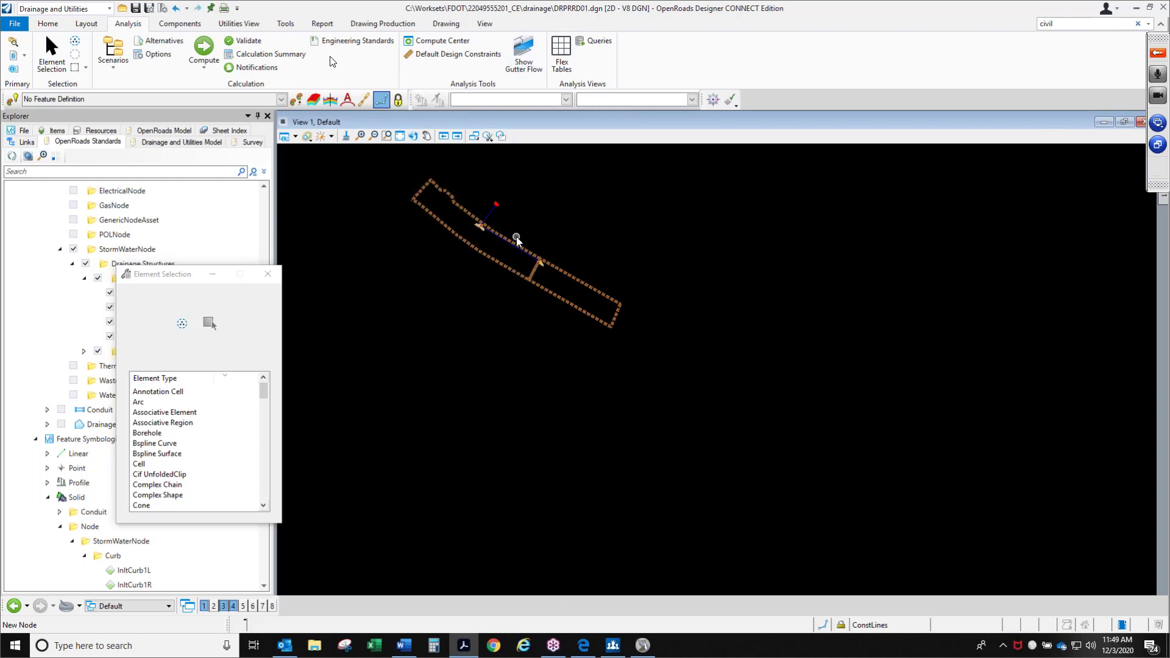
pyautogui.scroll(5, 515, 244)
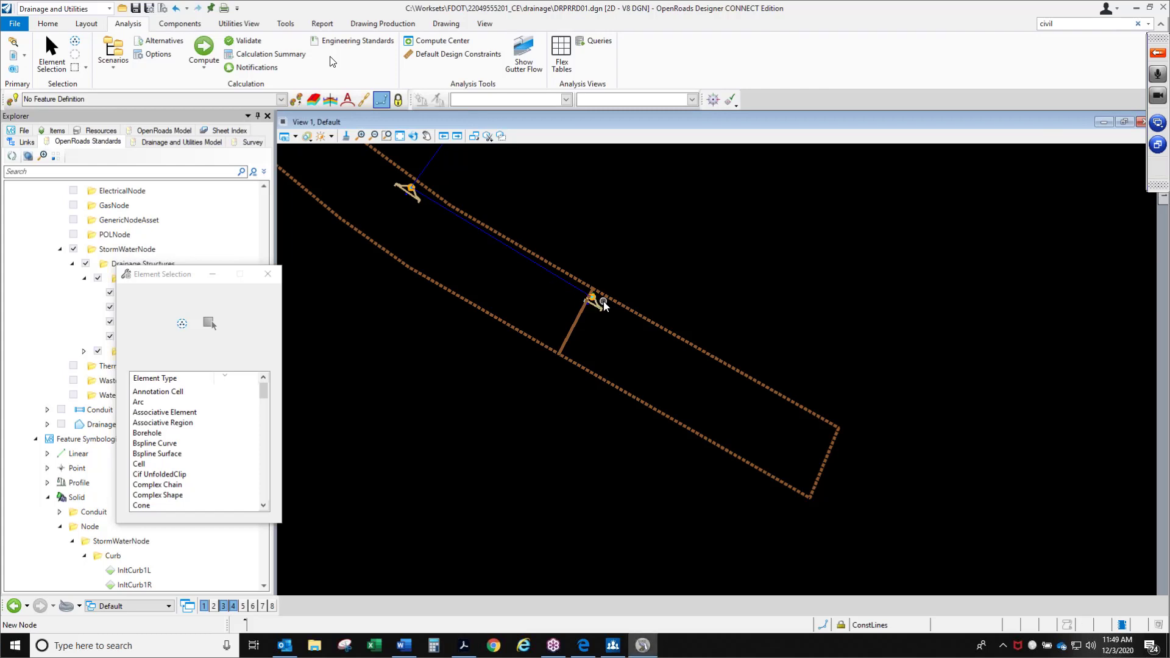
pyautogui.scroll(3, 594, 299)
pyautogui.scroll(-4, 584, 280)
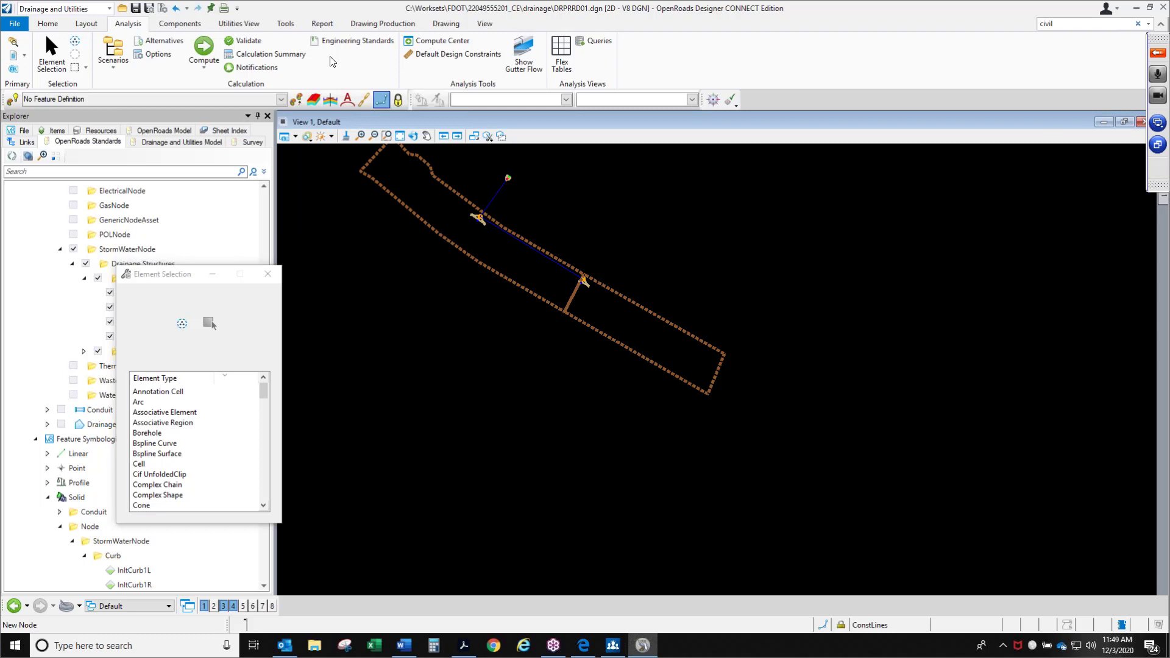
pyautogui.hotkey('alt', 'Tab')
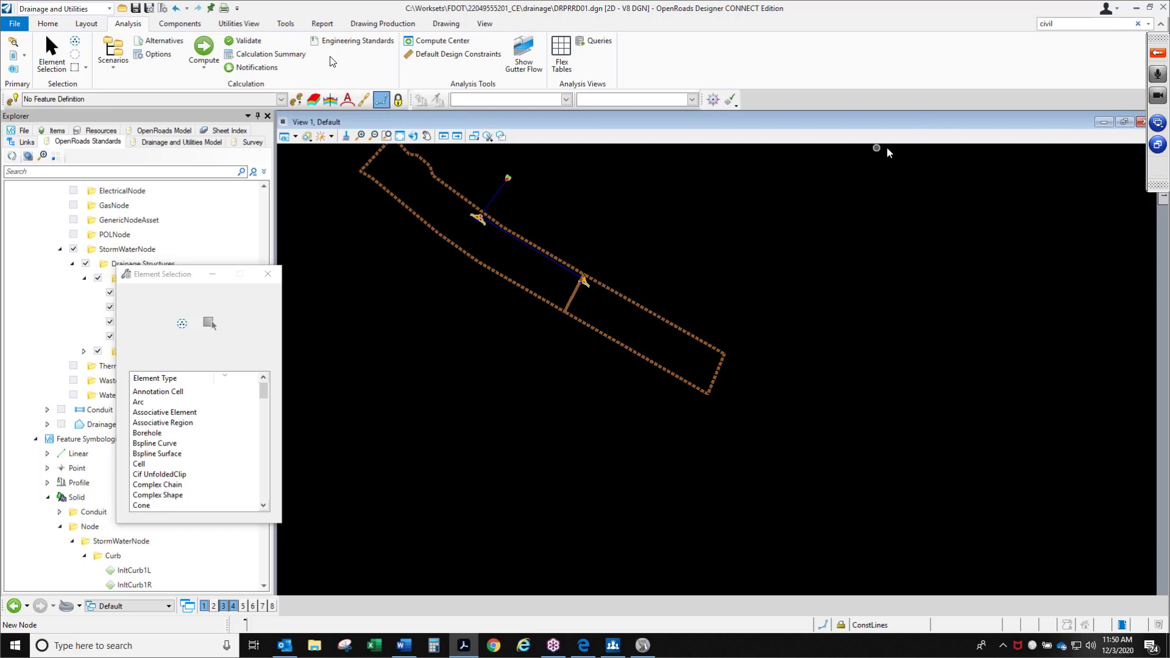
pyautogui.click(637, 221)
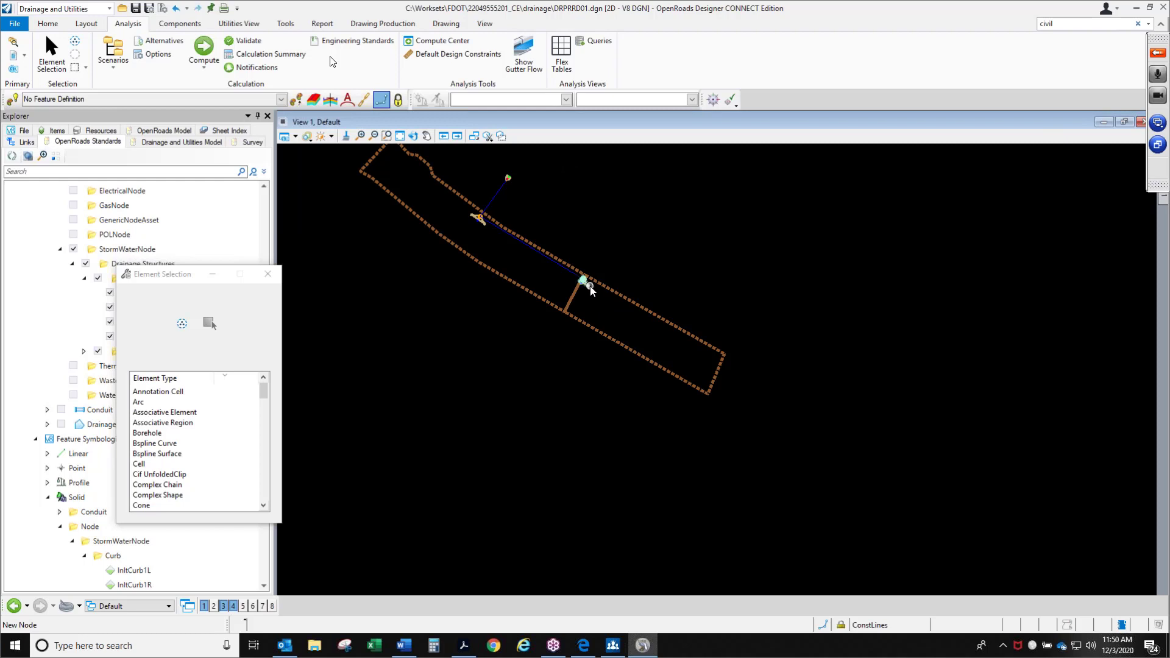
# Step: Reopen Engineering Standards, set the 18 inch standard's value to 10, and accept the change
pyautogui.click(356, 40)
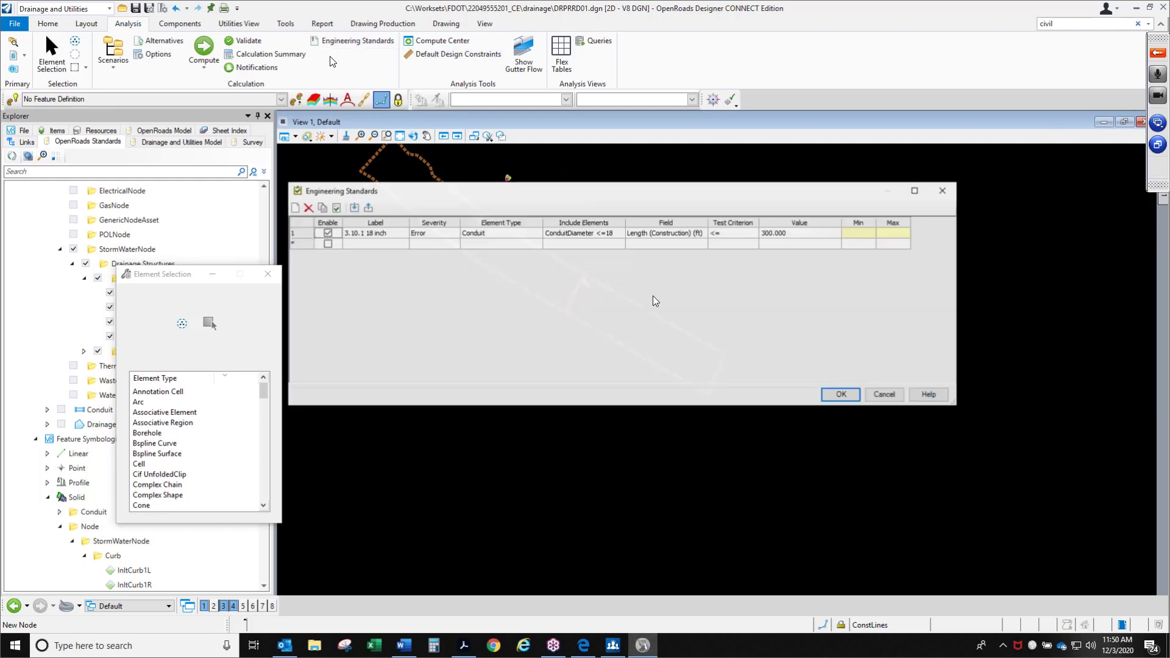
pyautogui.click(805, 235)
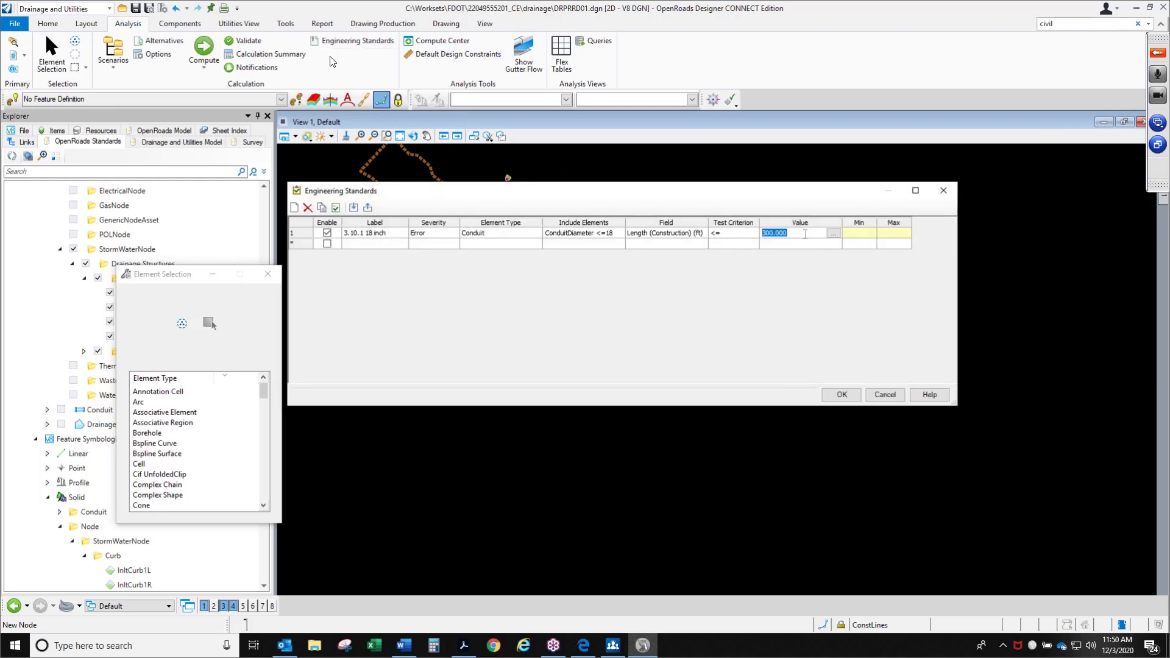
pyautogui.write('10')
pyautogui.press('Return')
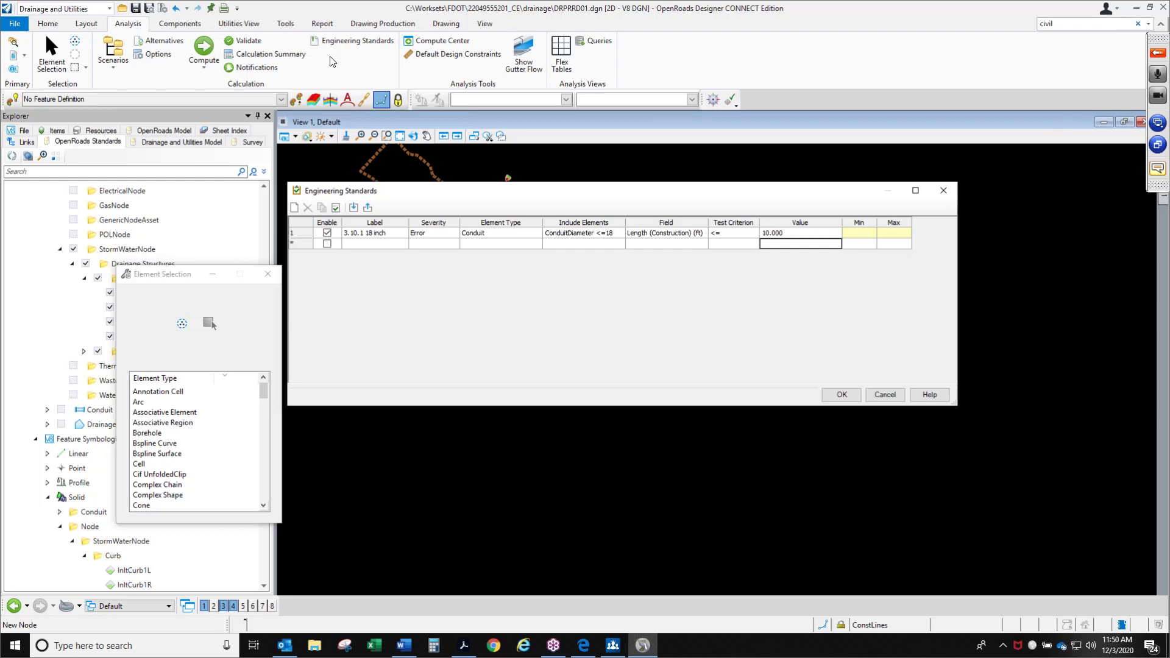
pyautogui.click(842, 394)
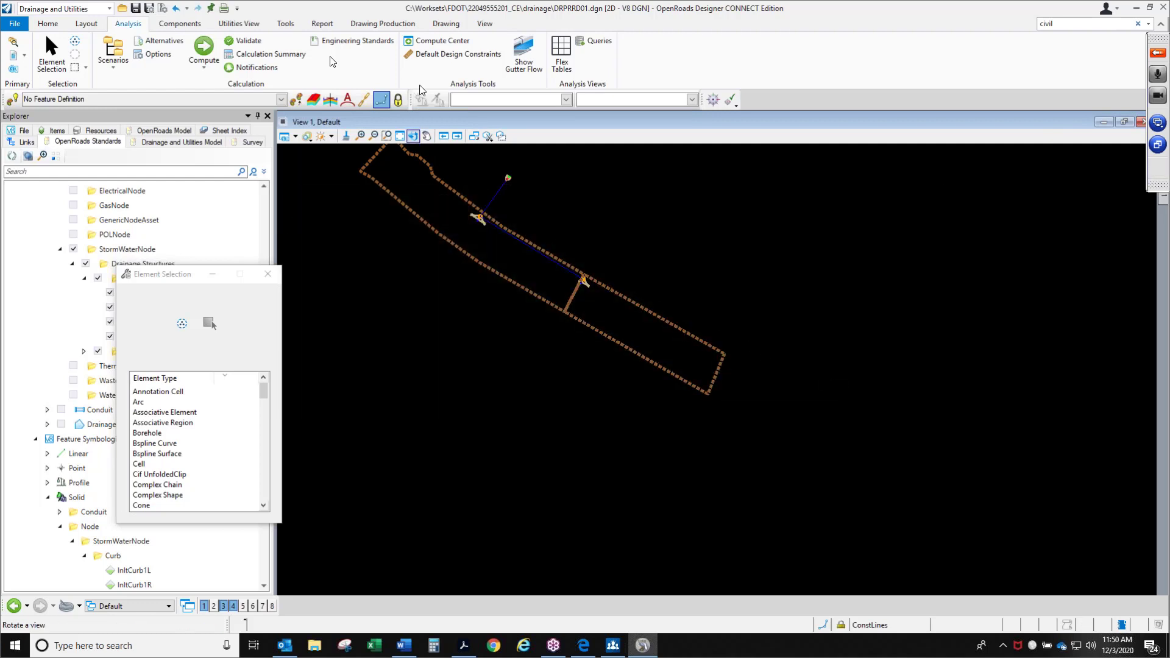
pyautogui.click(206, 72)
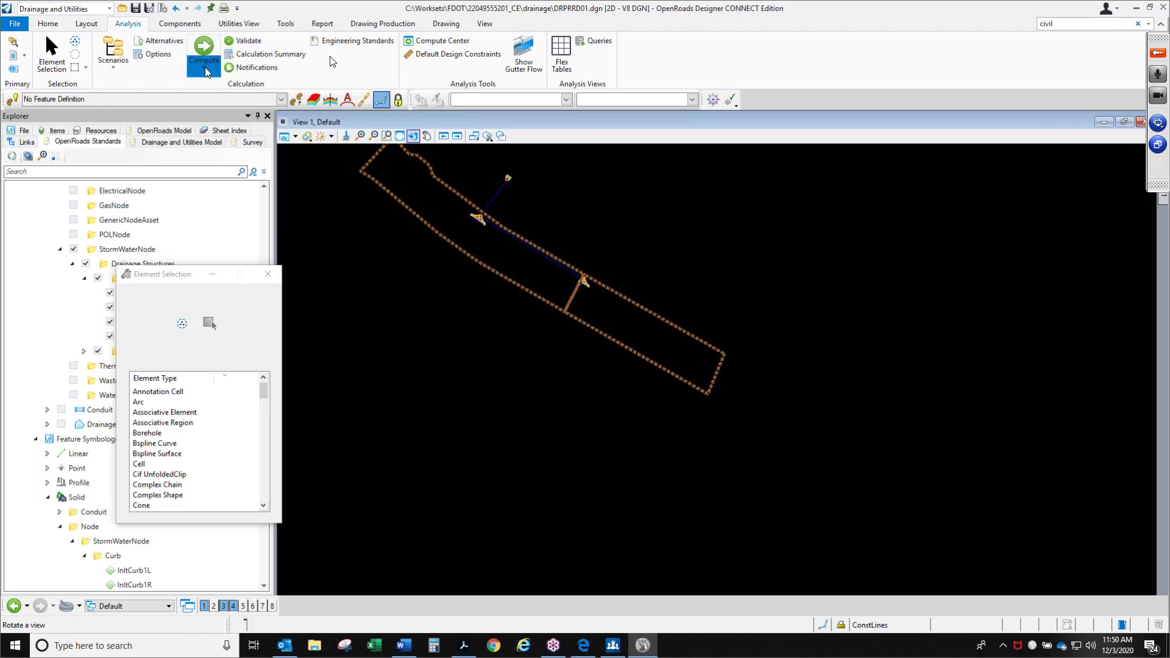
pyautogui.click(208, 84)
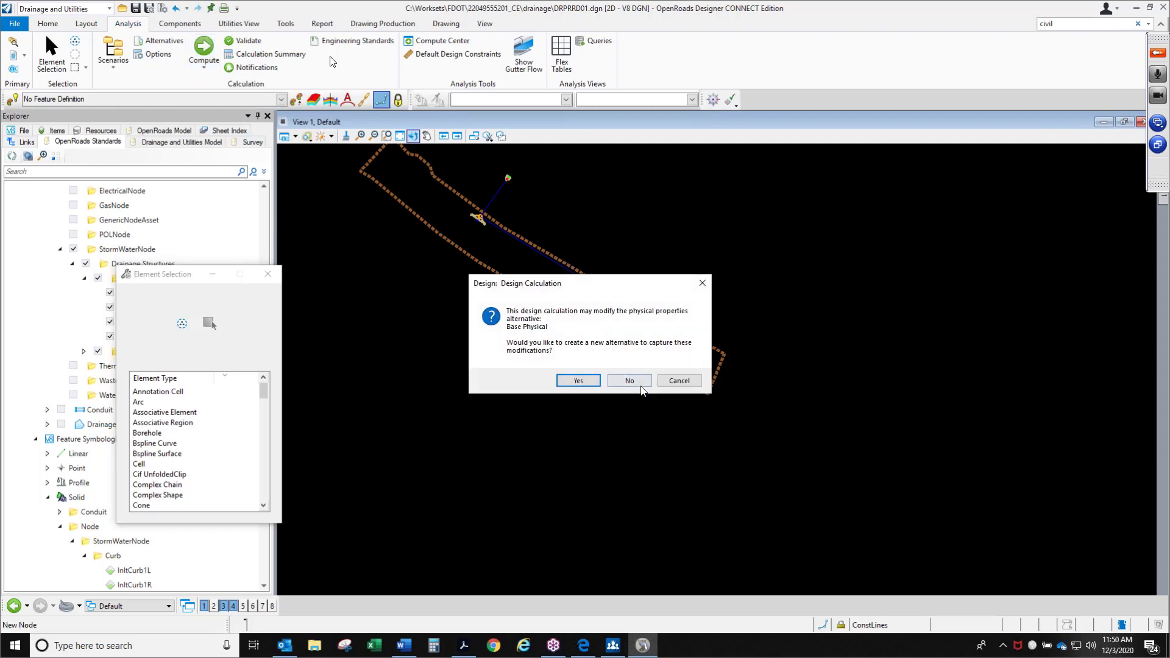
pyautogui.click(640, 388)
pyautogui.click(676, 381)
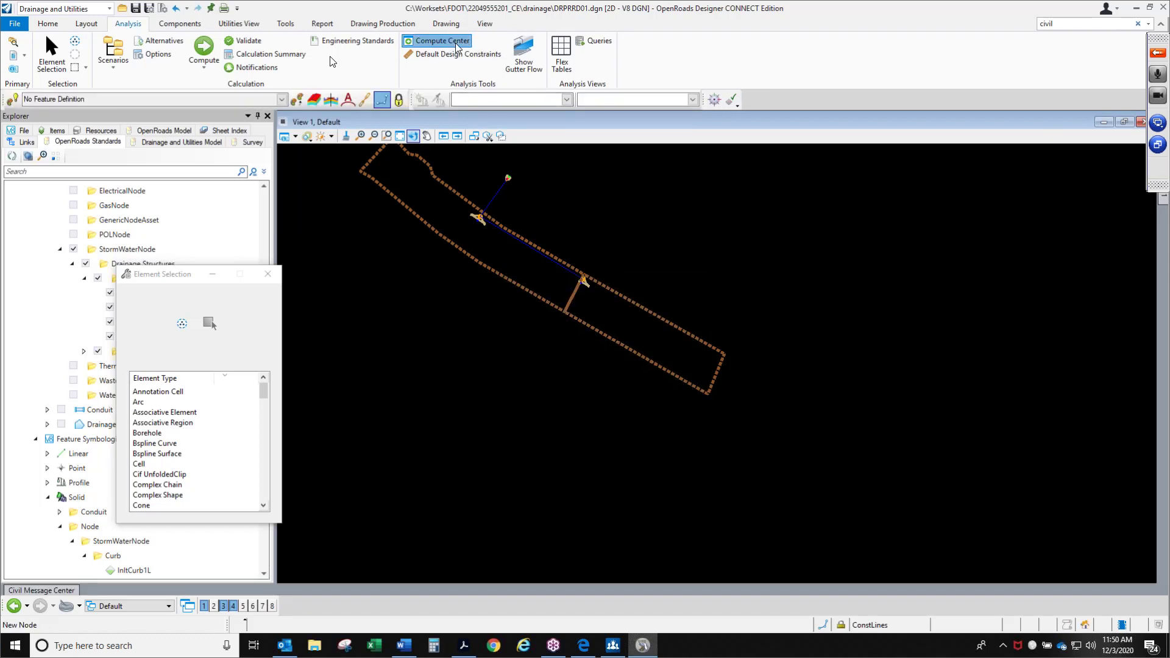
# Step: Open Compute Center and set the Design scenario's solver calculation options to Analysis
pyautogui.click(451, 41)
pyautogui.moveTo(286, 451); pyautogui.dragTo(472, 260)
pyautogui.click(567, 343)
pyautogui.click(589, 343)
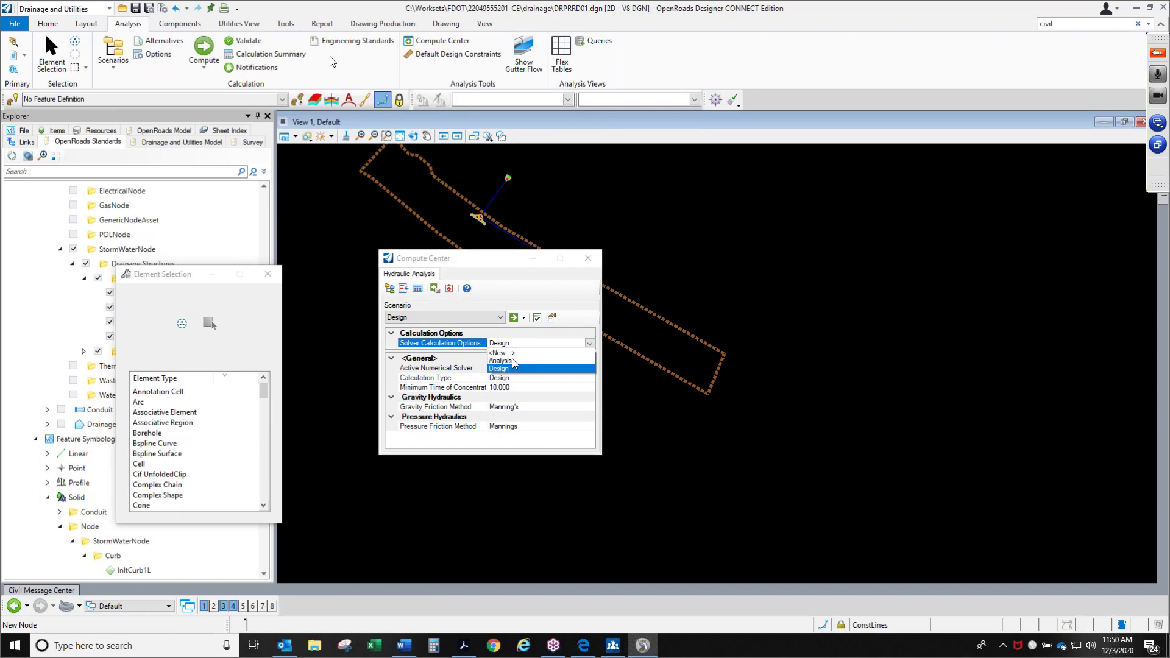
pyautogui.click(512, 358)
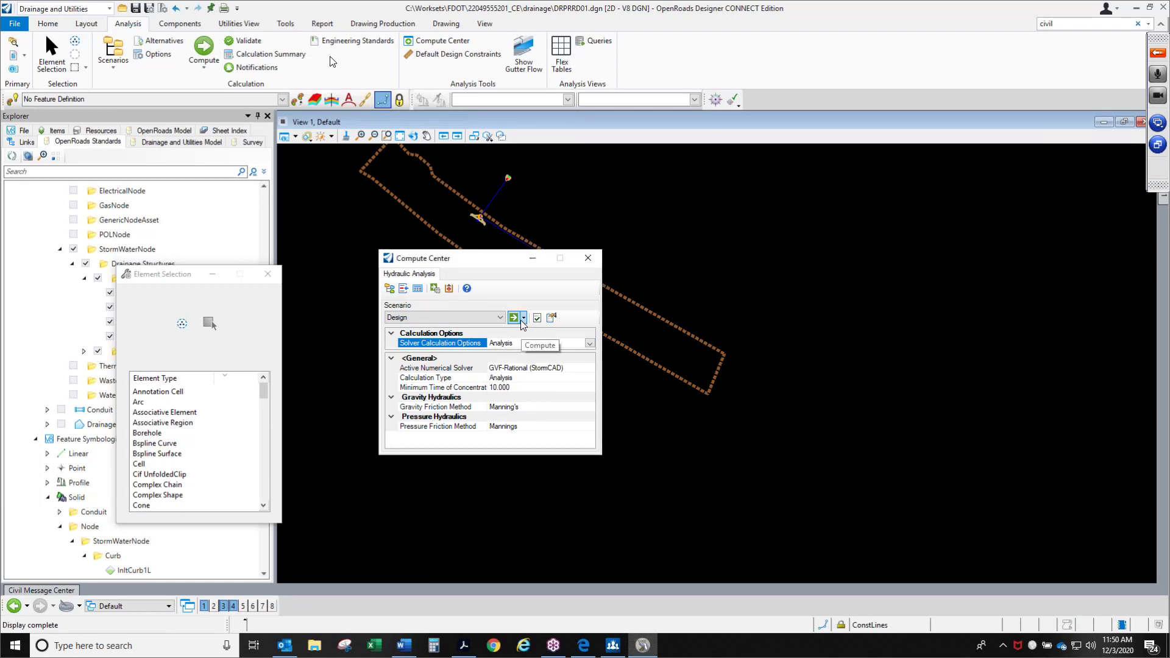
# Step: Make Analysis the active scenario in Compute Center and compute it
pyautogui.click(500, 318)
pyautogui.click(494, 331)
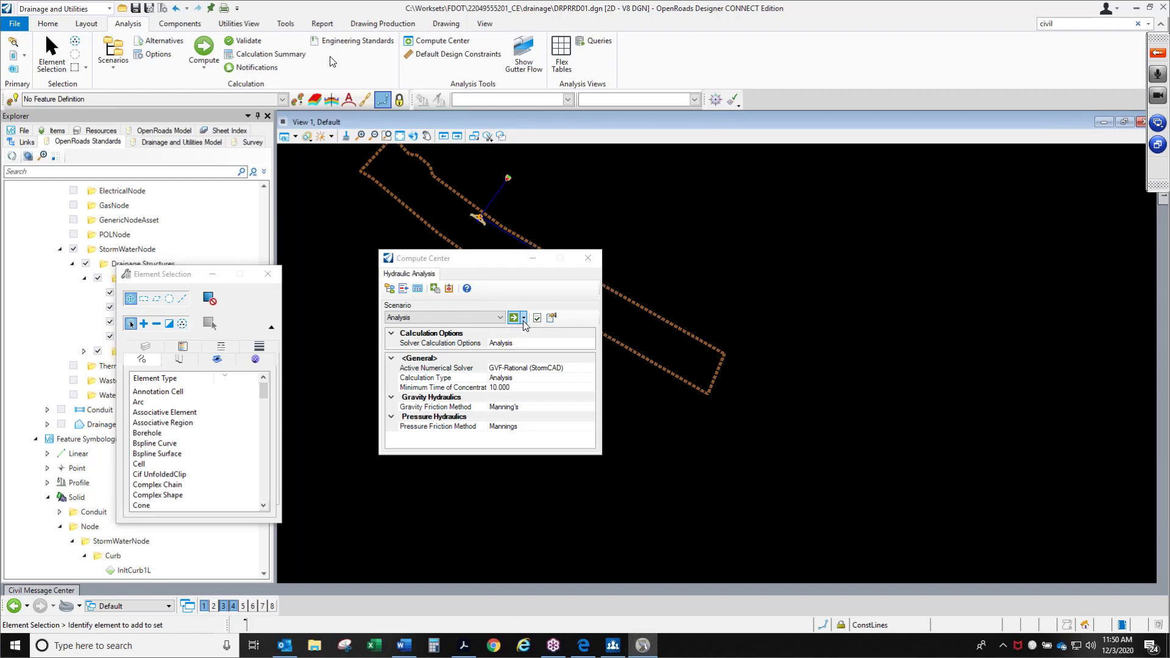
pyautogui.click(523, 325)
pyautogui.click(525, 330)
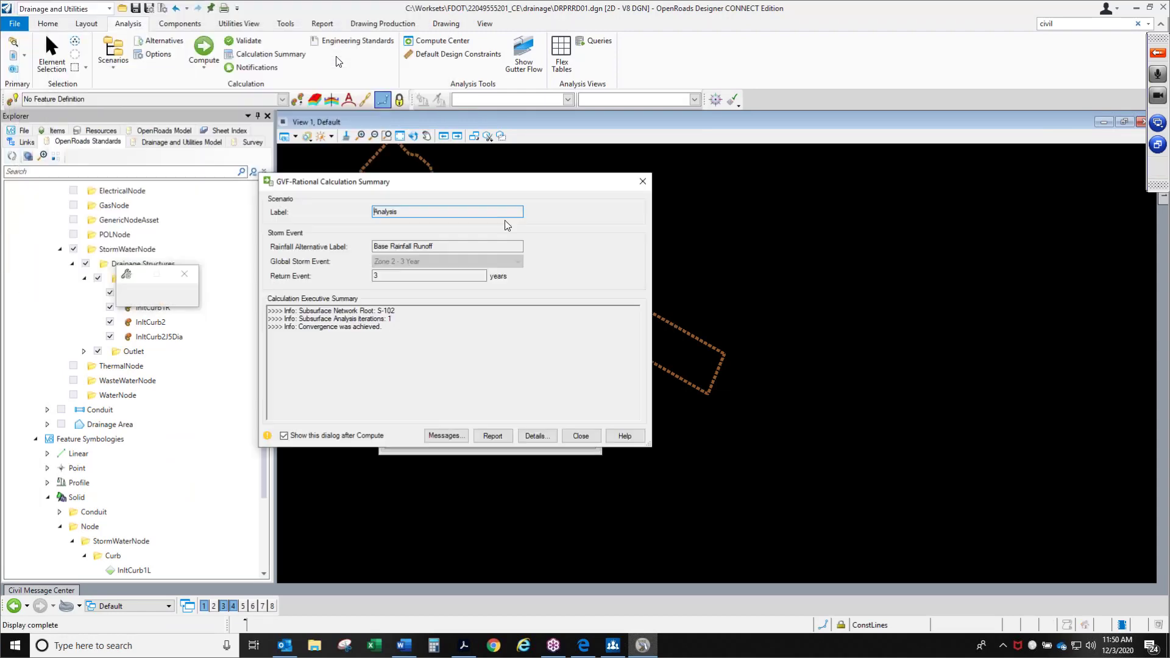
# Step: Open the calculation summary's messages, review the listed notifications, and close both windows
pyautogui.click(505, 420)
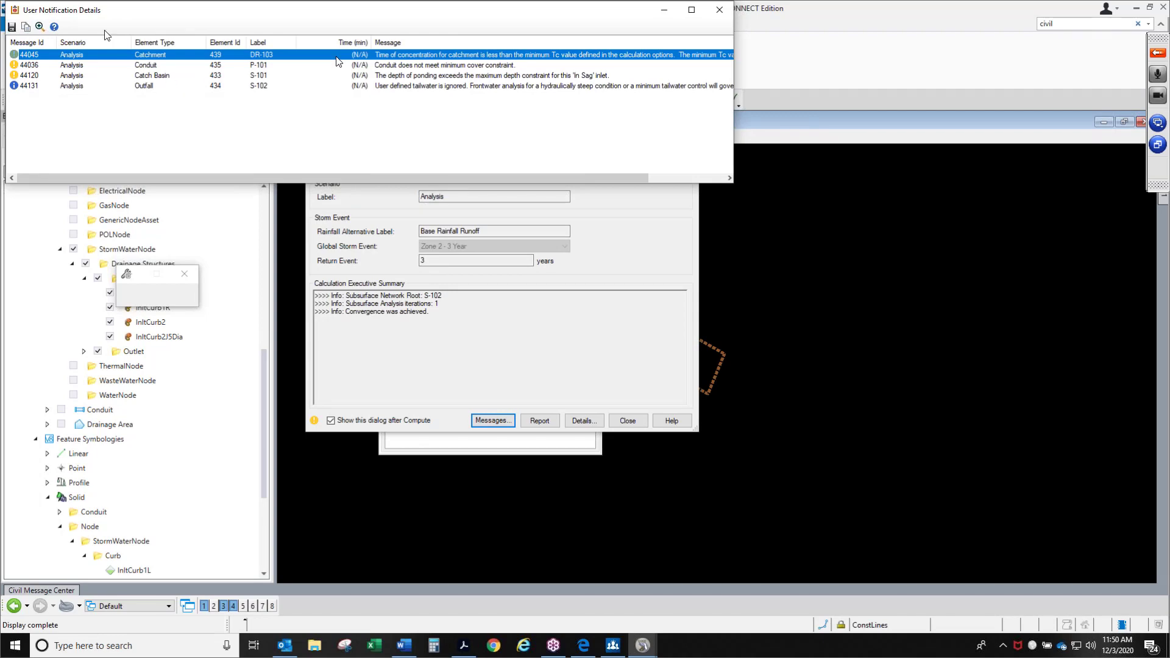
pyautogui.moveTo(132, 20); pyautogui.dragTo(206, 75)
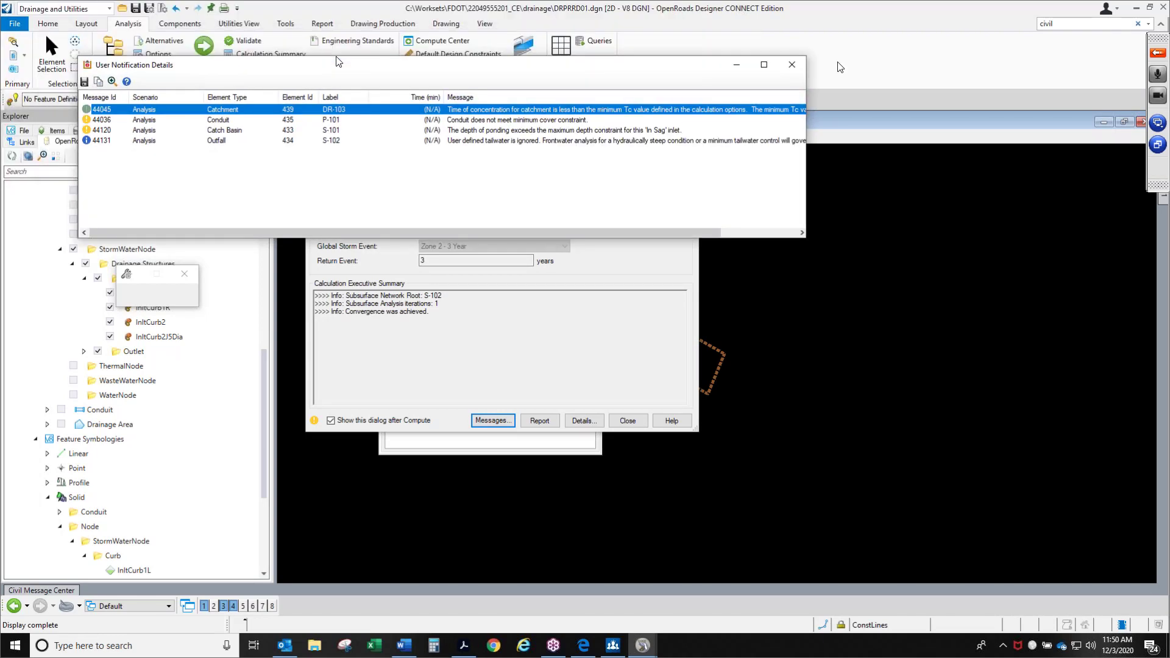
pyautogui.click(689, 167)
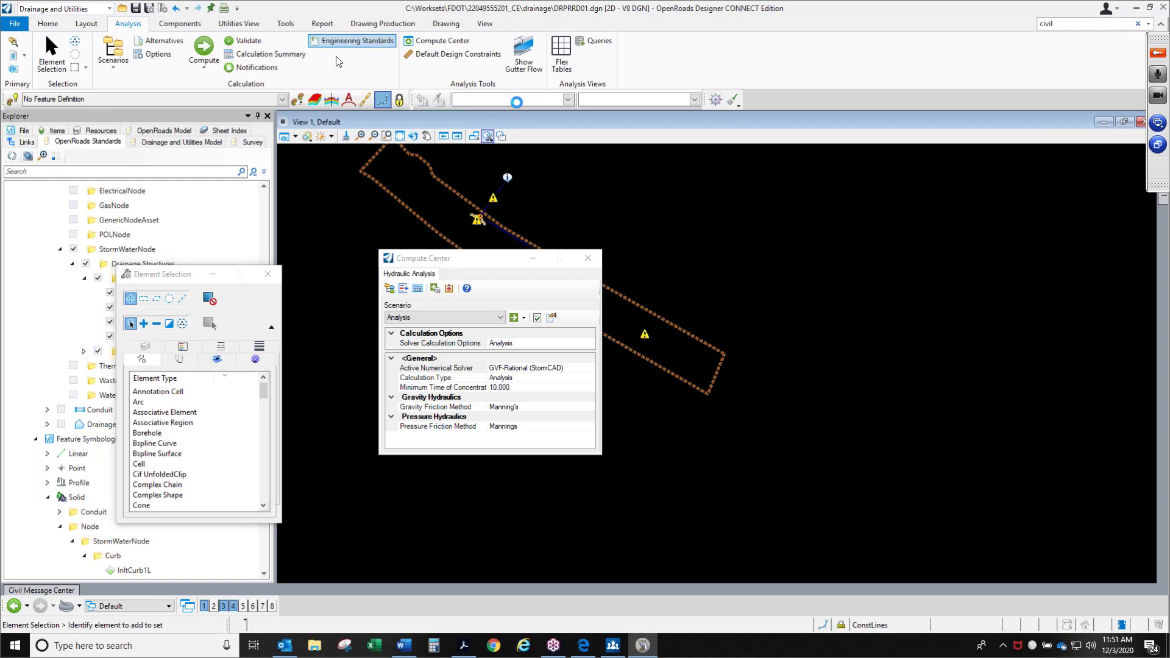
# Step: Reopen Engineering Standards, change the 18 inch standard's test criterion to >=, and accept it
pyautogui.click(357, 41)
pyautogui.click(726, 234)
pyautogui.click(725, 234)
pyautogui.click(751, 234)
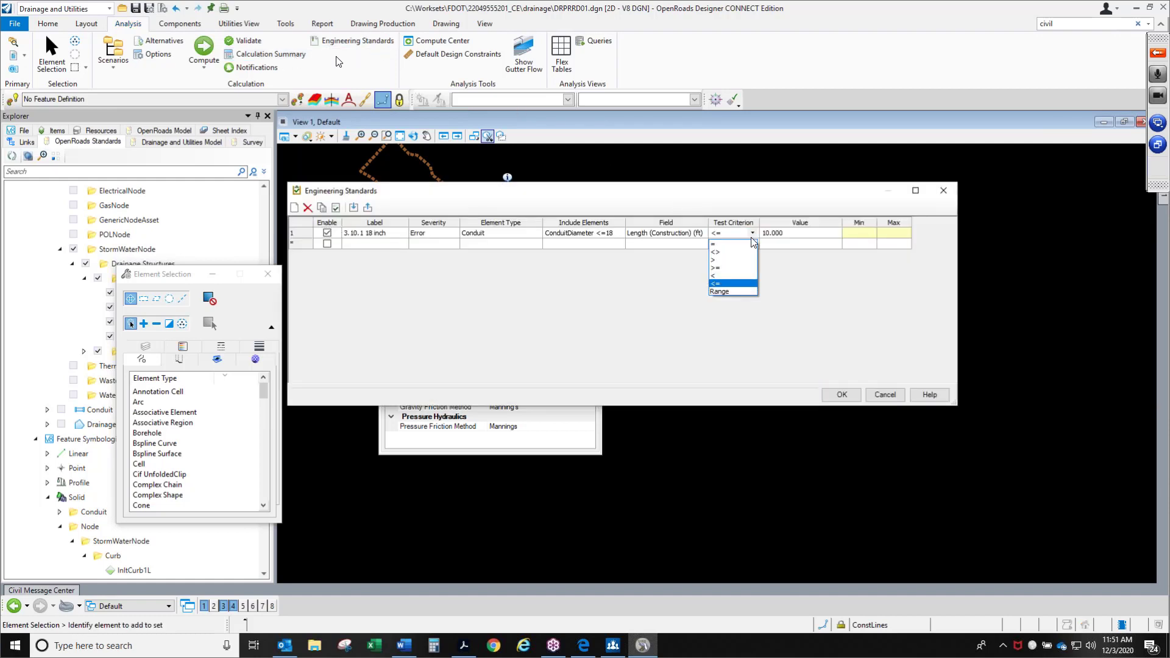
pyautogui.click(744, 269)
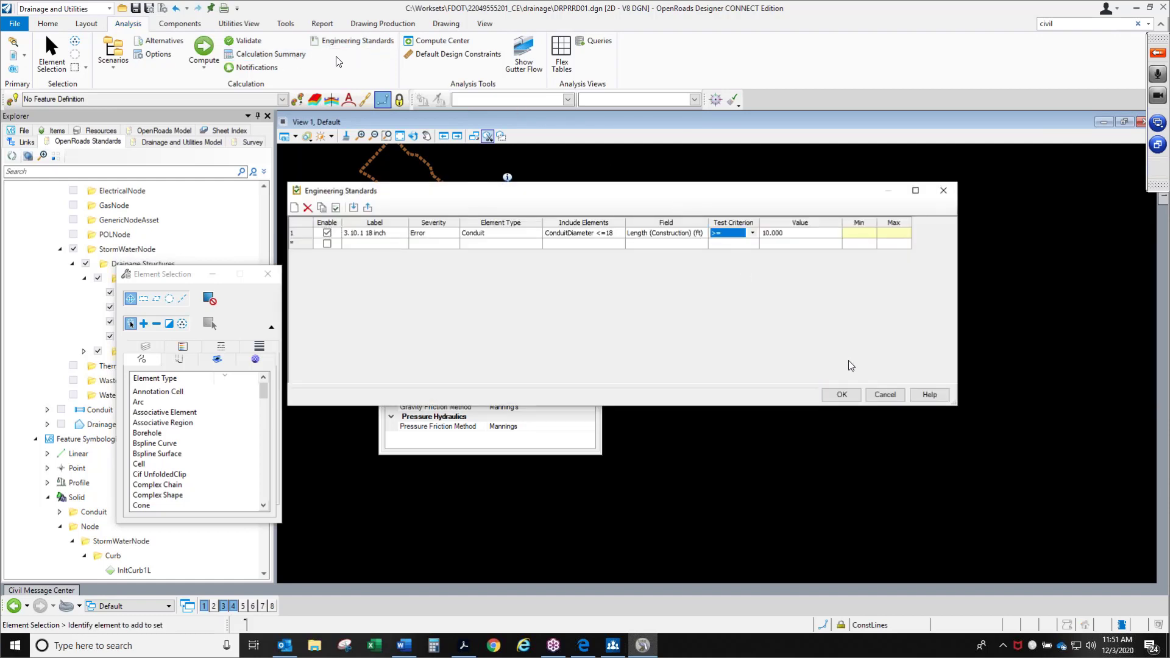
pyautogui.click(842, 395)
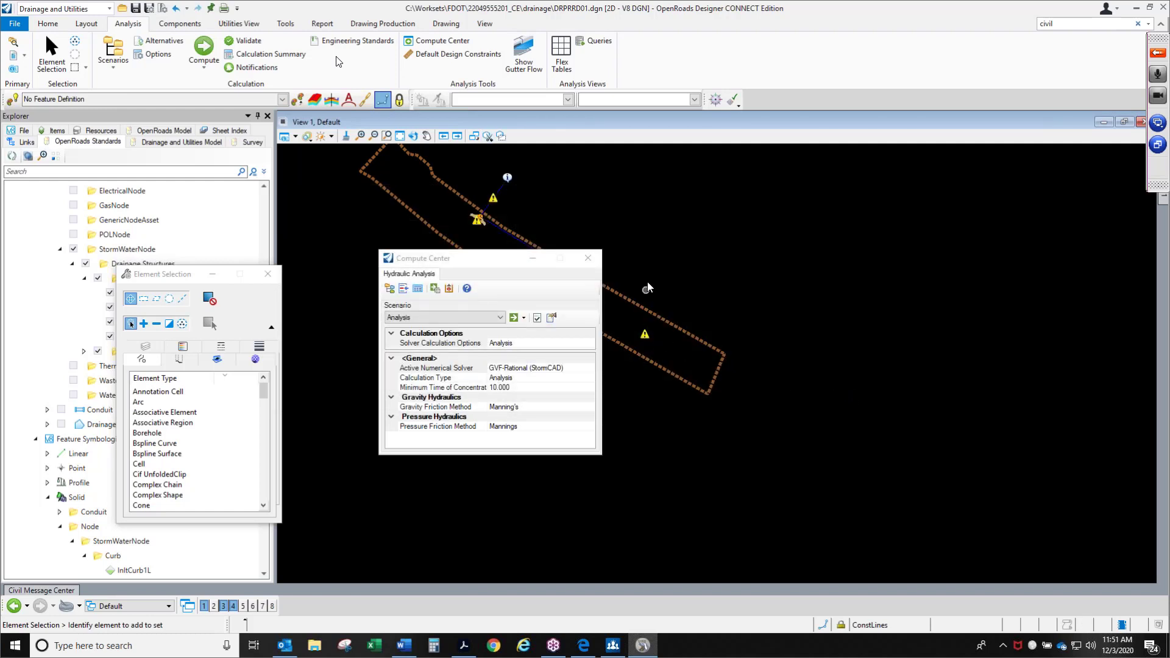
# Step: Validate the Analysis scenario and open User Notifications to review the validation messages, moving the window clear of Compute Center
pyautogui.click(538, 318)
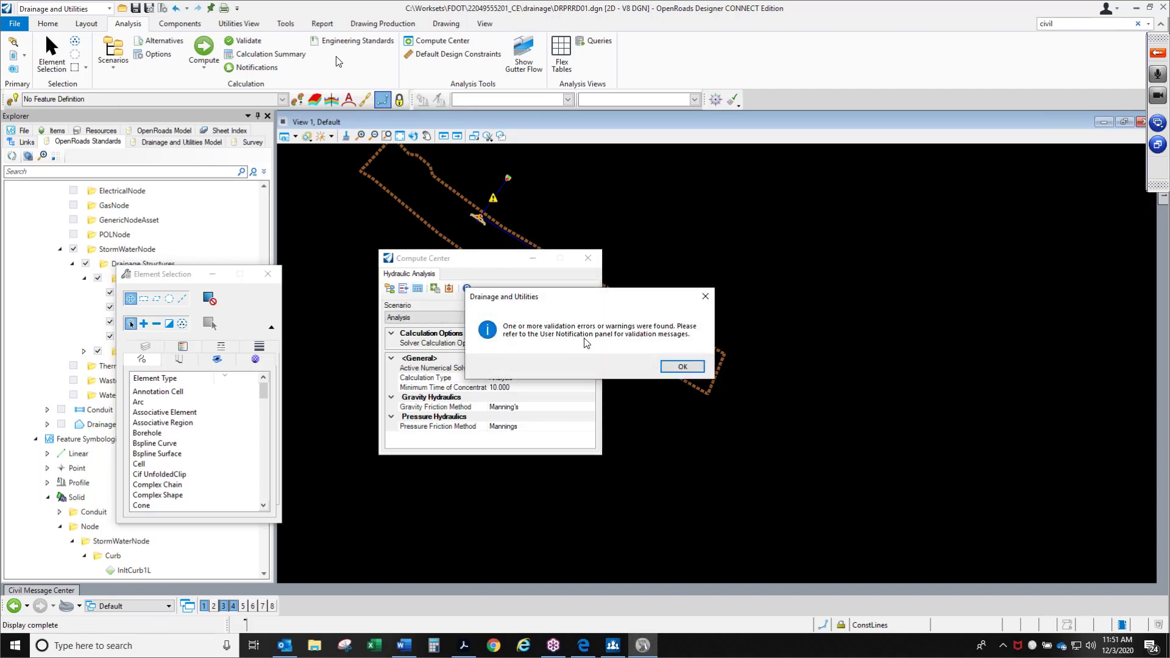
pyautogui.click(699, 366)
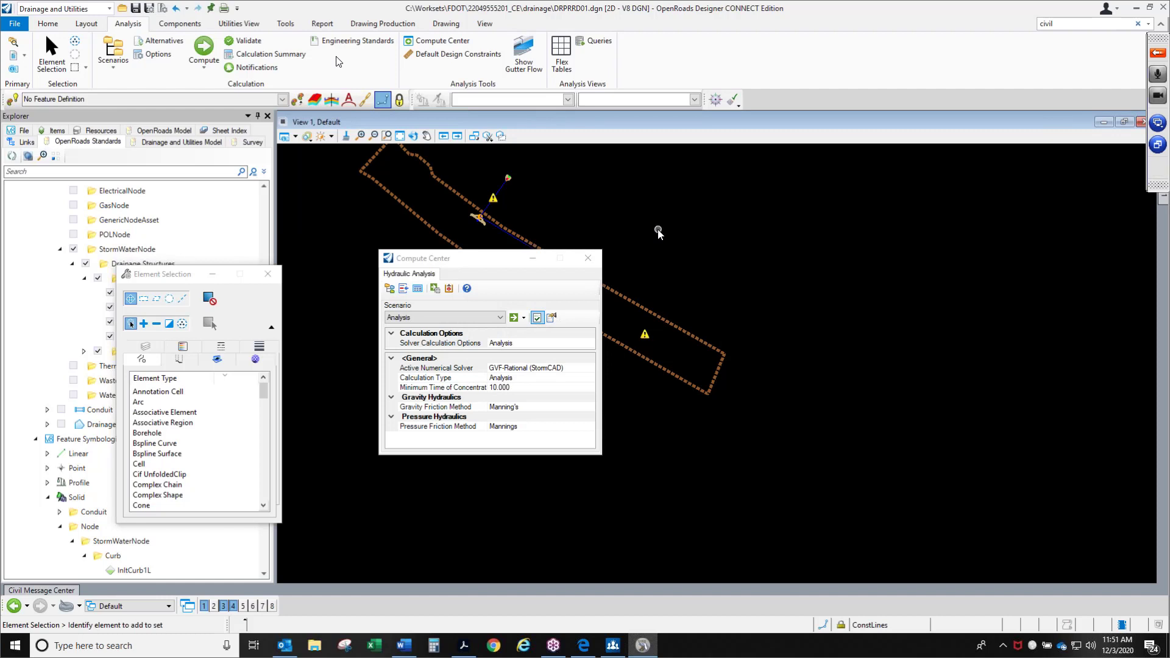
pyautogui.click(277, 70)
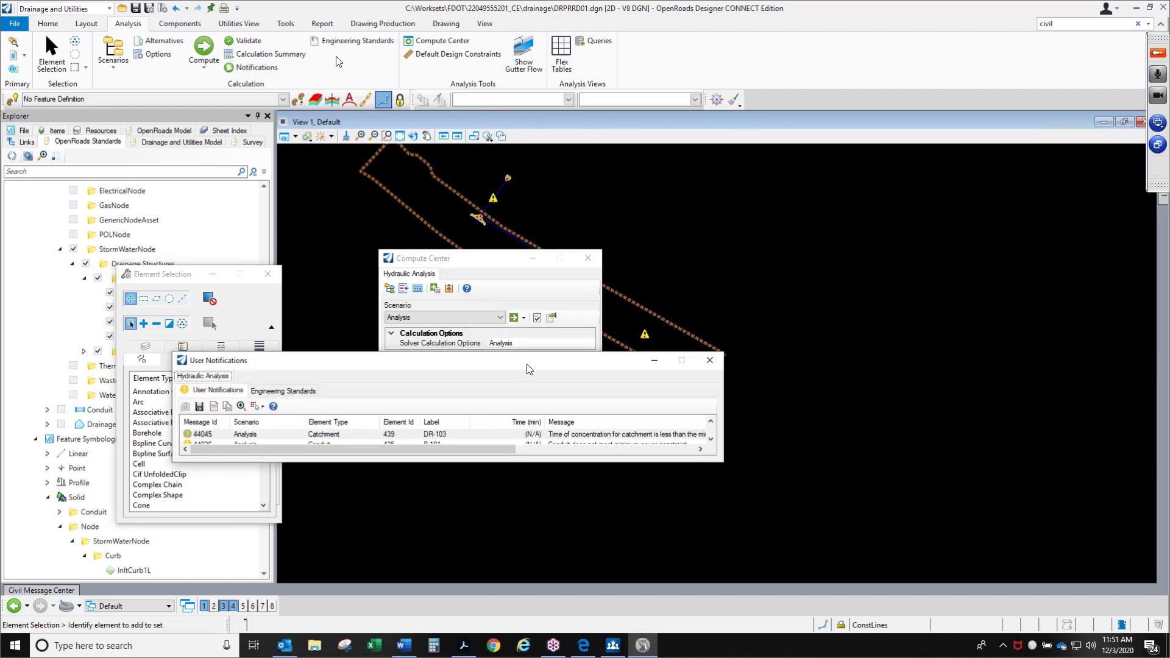
pyautogui.moveTo(539, 362); pyautogui.dragTo(572, 237)
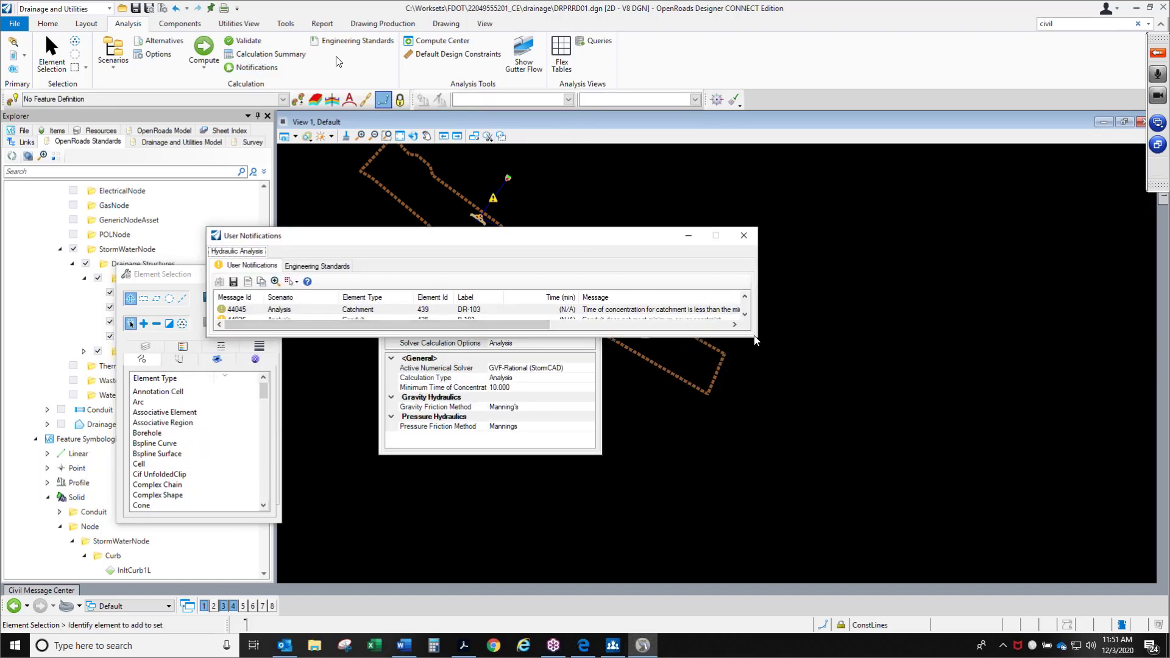
# Step: Check the Engineering Standards notifications in an enlarged User Notifications window, inspect the warning on conduit P-101 in the view, and close the notifications
pyautogui.moveTo(756, 340); pyautogui.dragTo(852, 439)
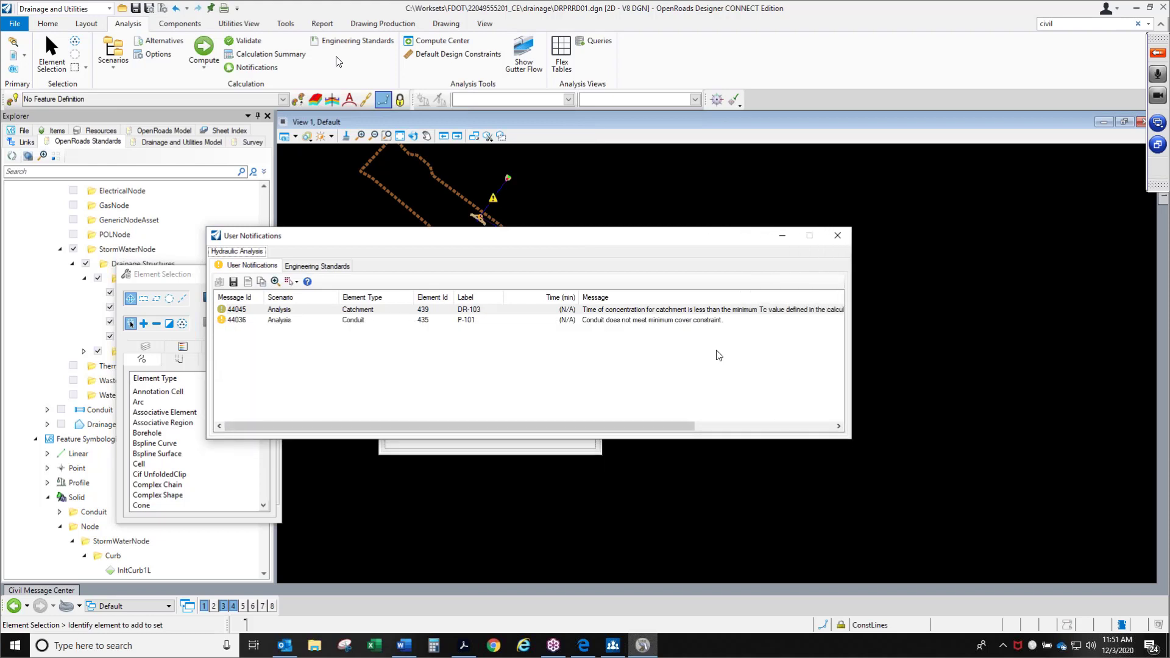
pyautogui.click(322, 267)
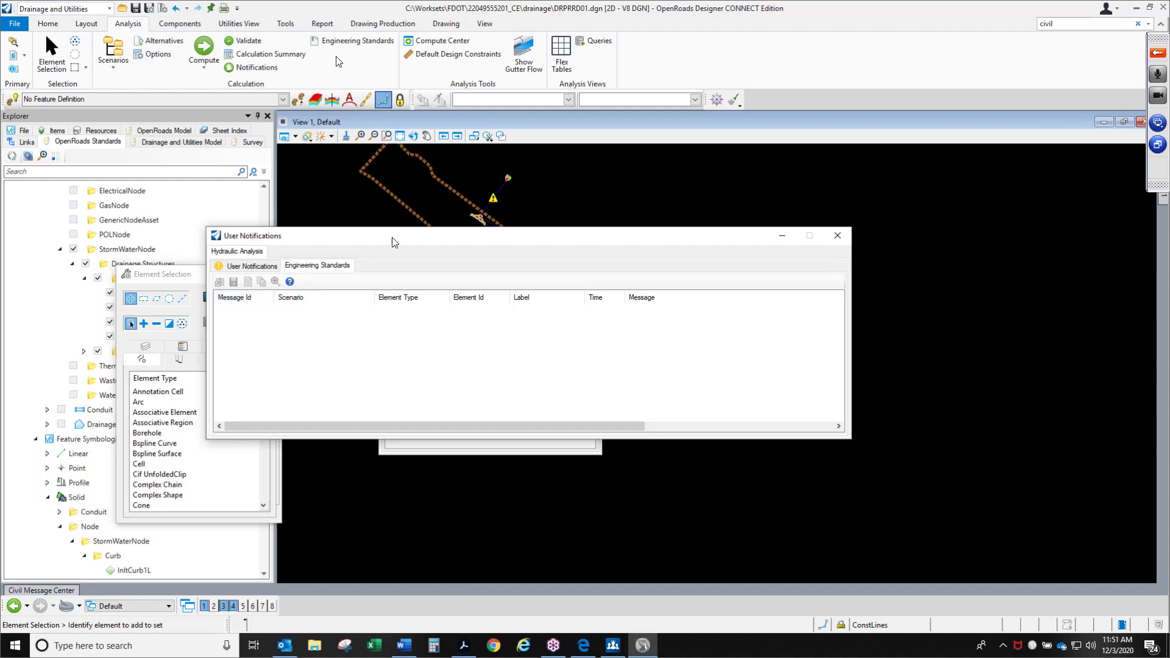
pyautogui.click(492, 200)
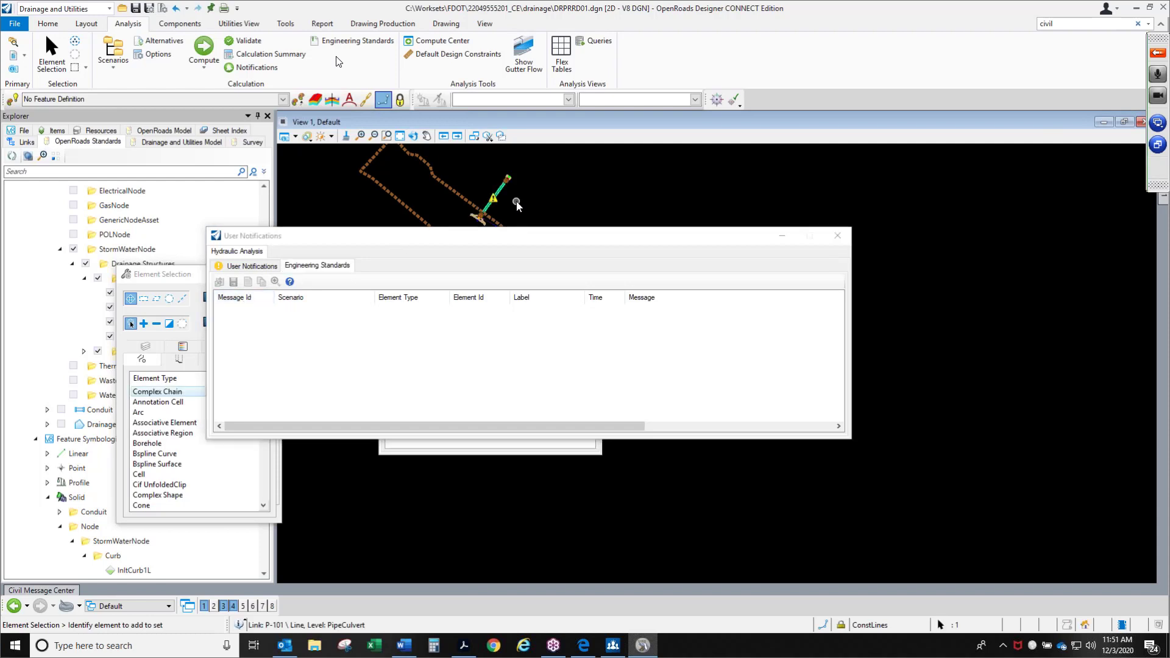
pyautogui.scroll(3, 516, 201)
pyautogui.click(487, 201)
pyautogui.click(487, 201)
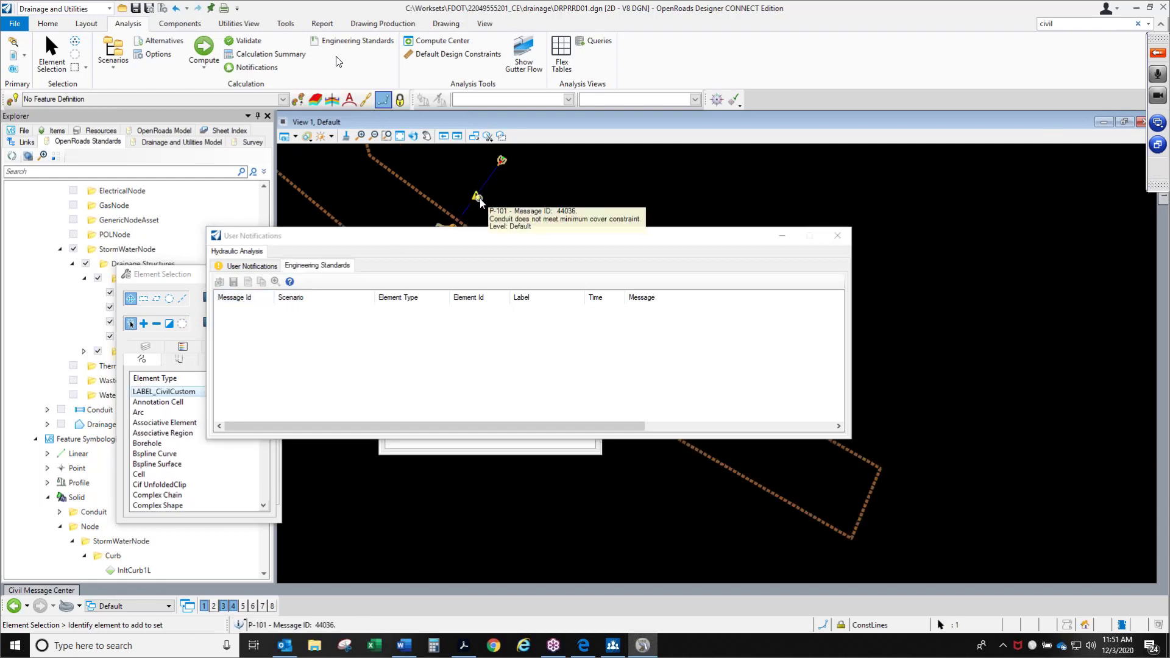
pyautogui.scroll(2, 480, 201)
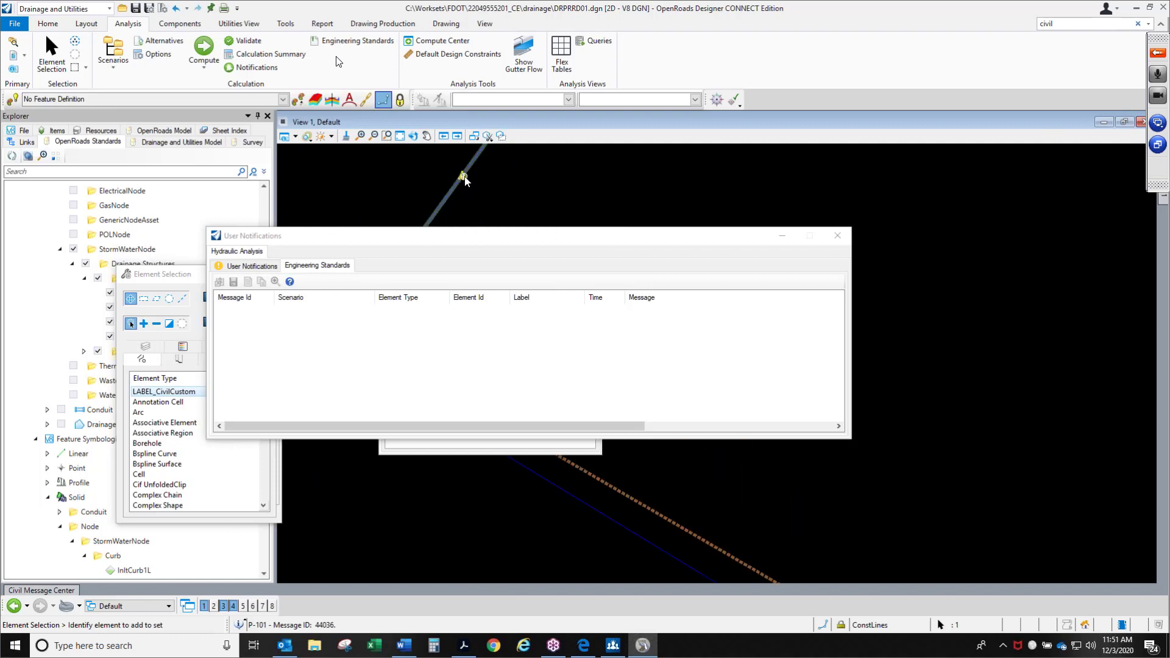
pyautogui.moveTo(461, 175)
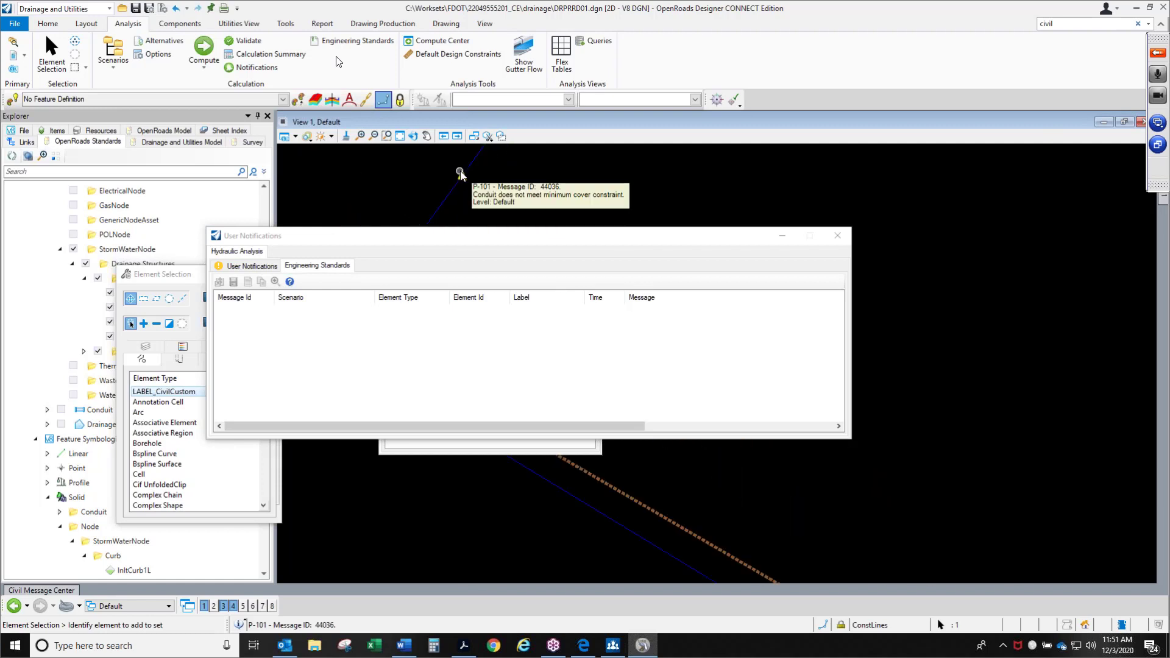
pyautogui.click(838, 238)
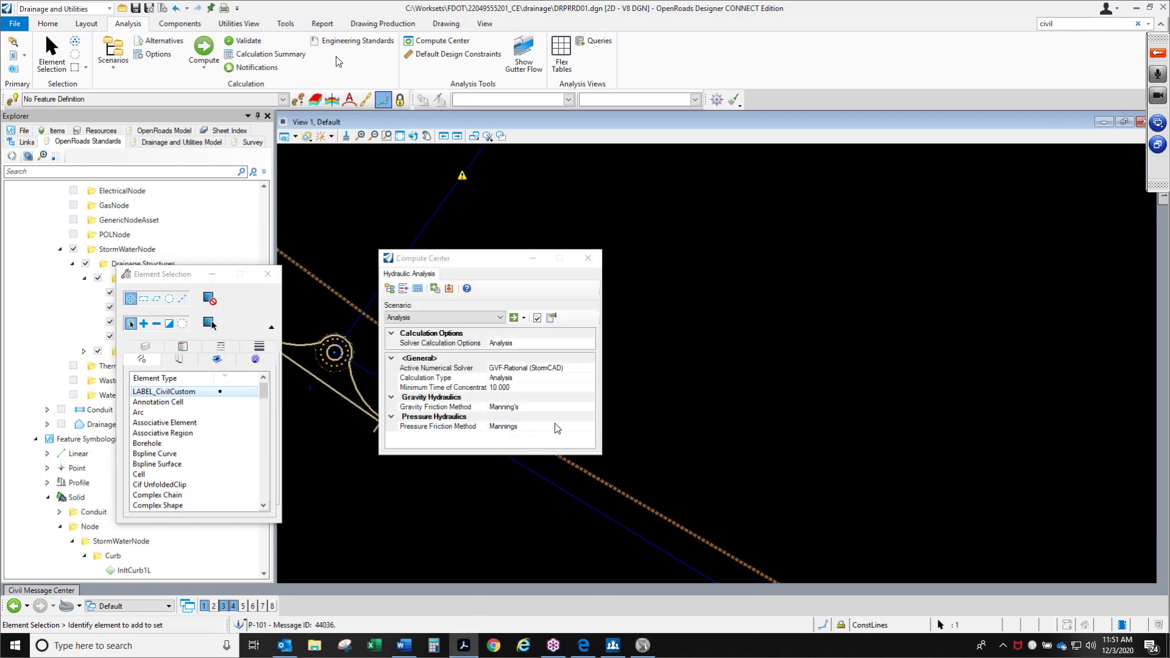
# Step: Switch to the drainage training guide PDF in Adobe Acrobat, maximize it, and review Exercise 3.2's engineering standard instructions on pages 96 and 97
pyautogui.hotkey('alt', 'Tab')
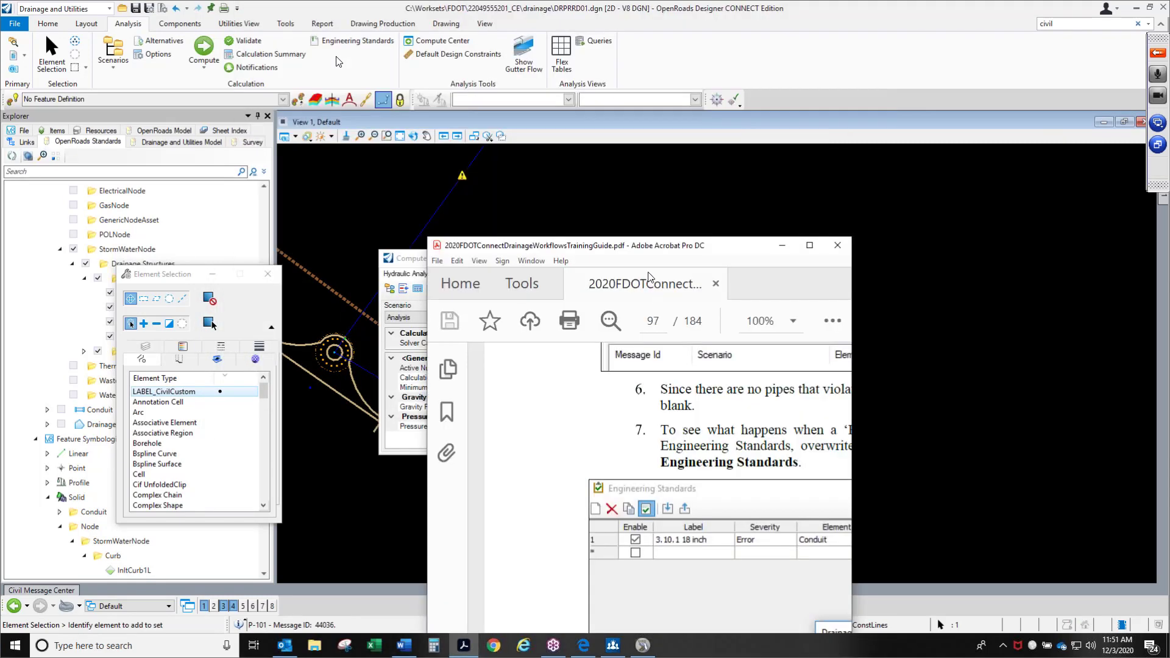
pyautogui.click(715, 90)
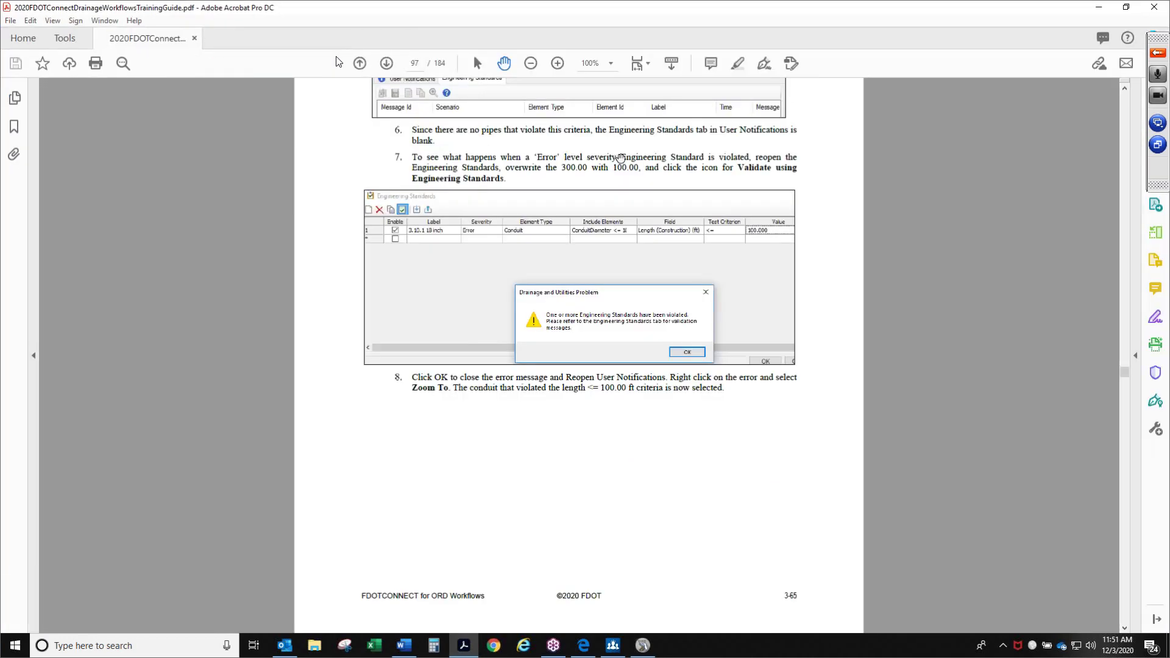
pyautogui.scroll(3, 467, 175)
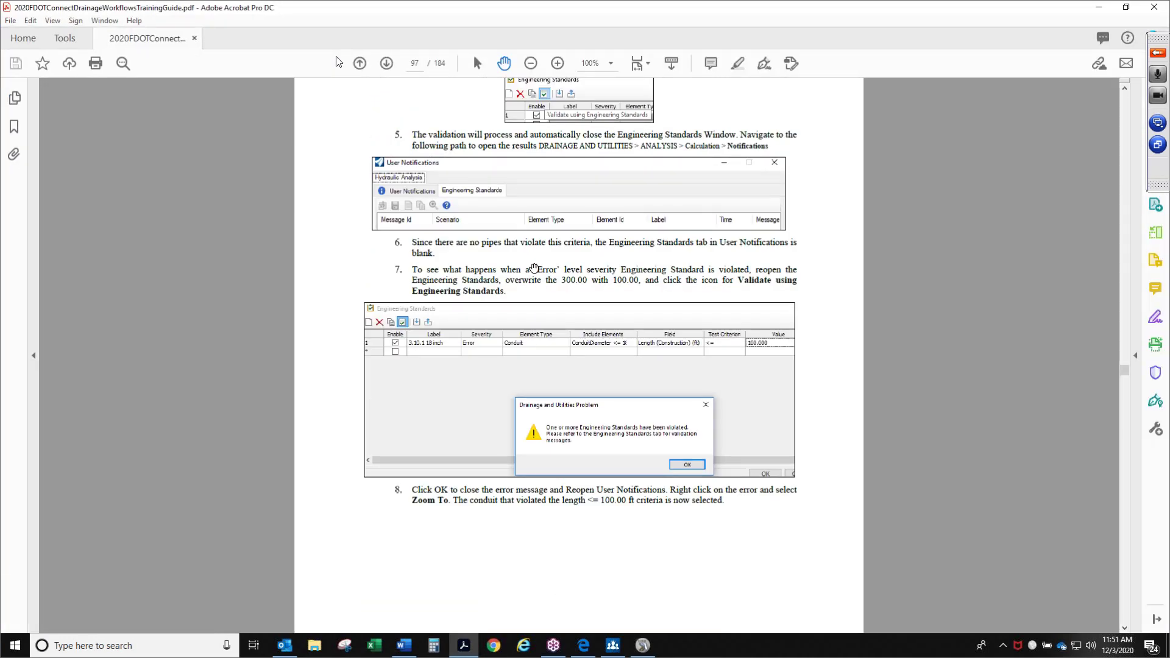
pyautogui.scroll(10, 533, 248)
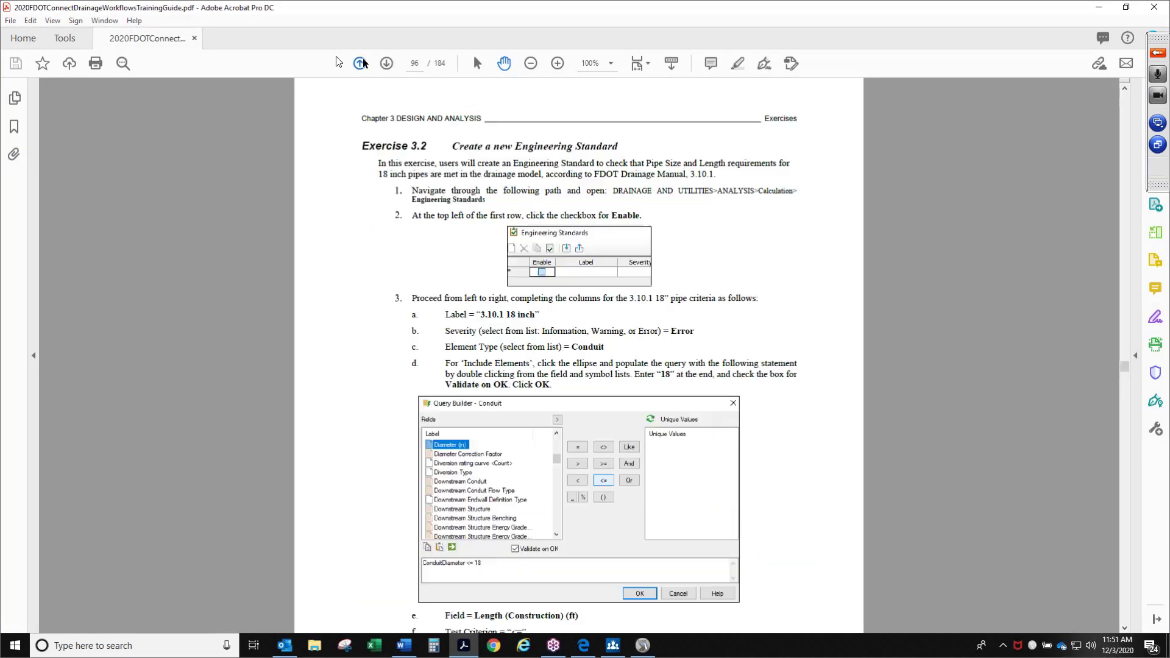
pyautogui.scroll(-3, 646, 200)
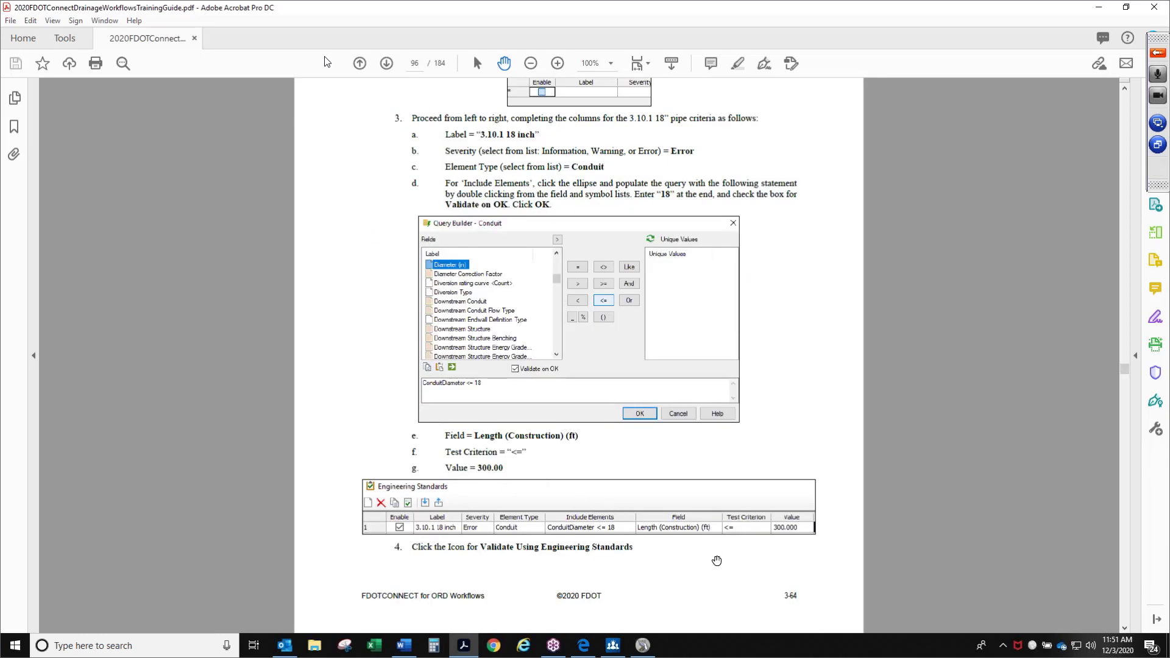
pyautogui.click(386, 63)
pyautogui.scroll(-2, 628, 299)
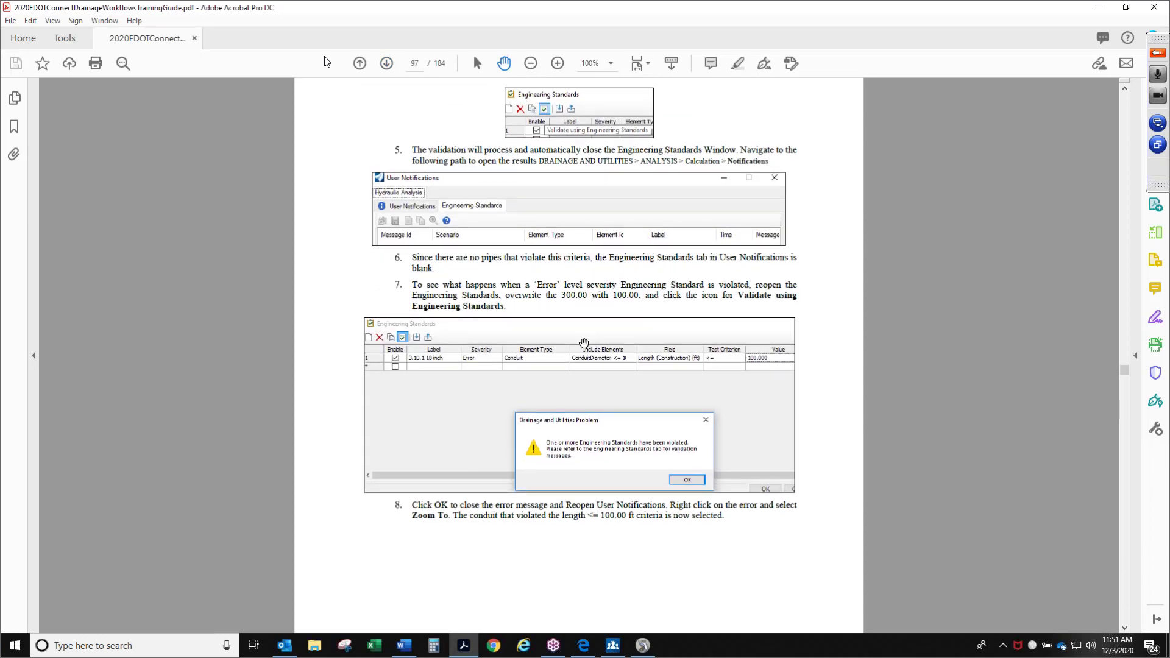
pyautogui.scroll(-2, 584, 343)
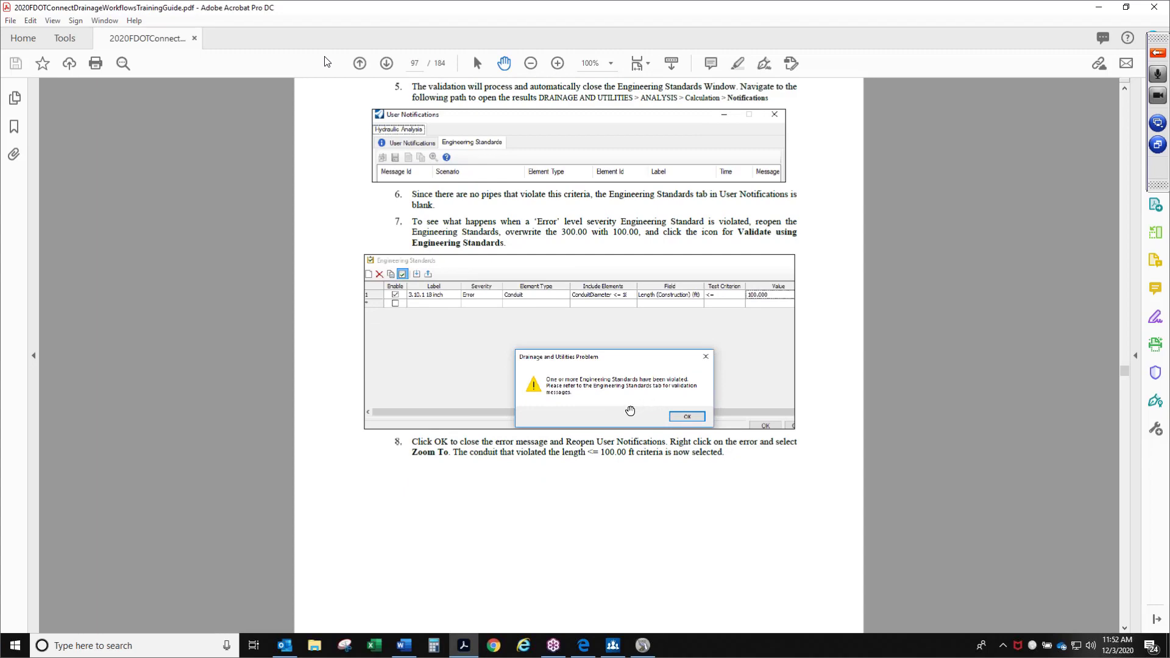
# Step: Magnify page 97 to read steps 7 and 8 about violating an Error-level standard, and reduce the magnification to 125%
pyautogui.click(556, 63)
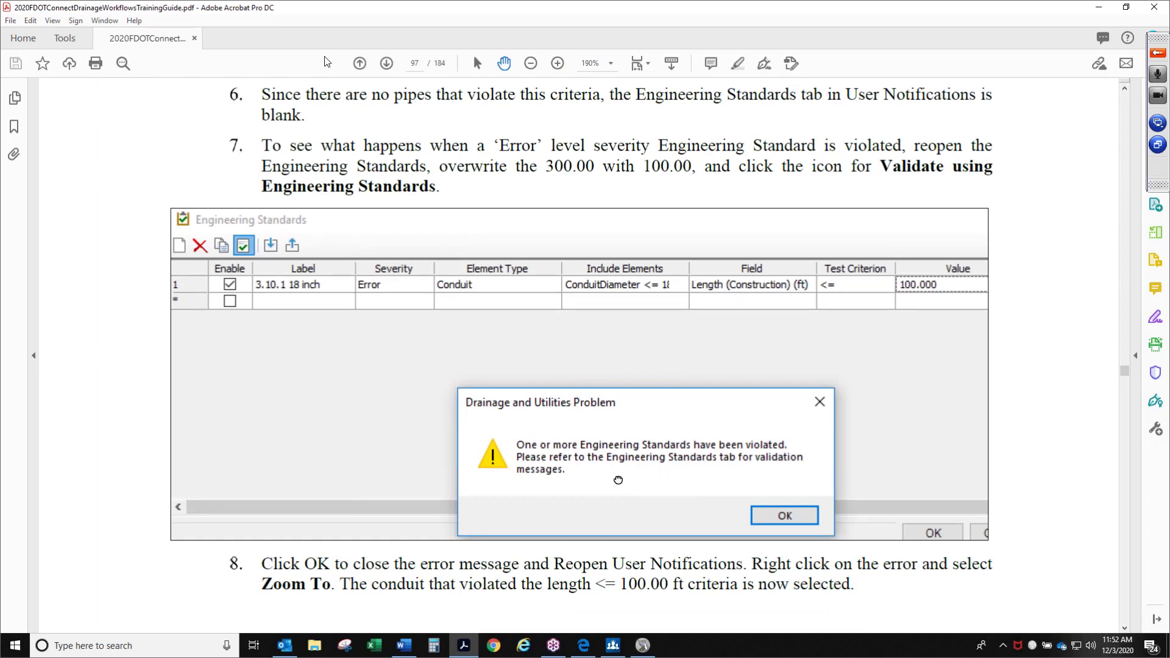
pyautogui.scroll(-1, 622, 481)
pyautogui.click(531, 63)
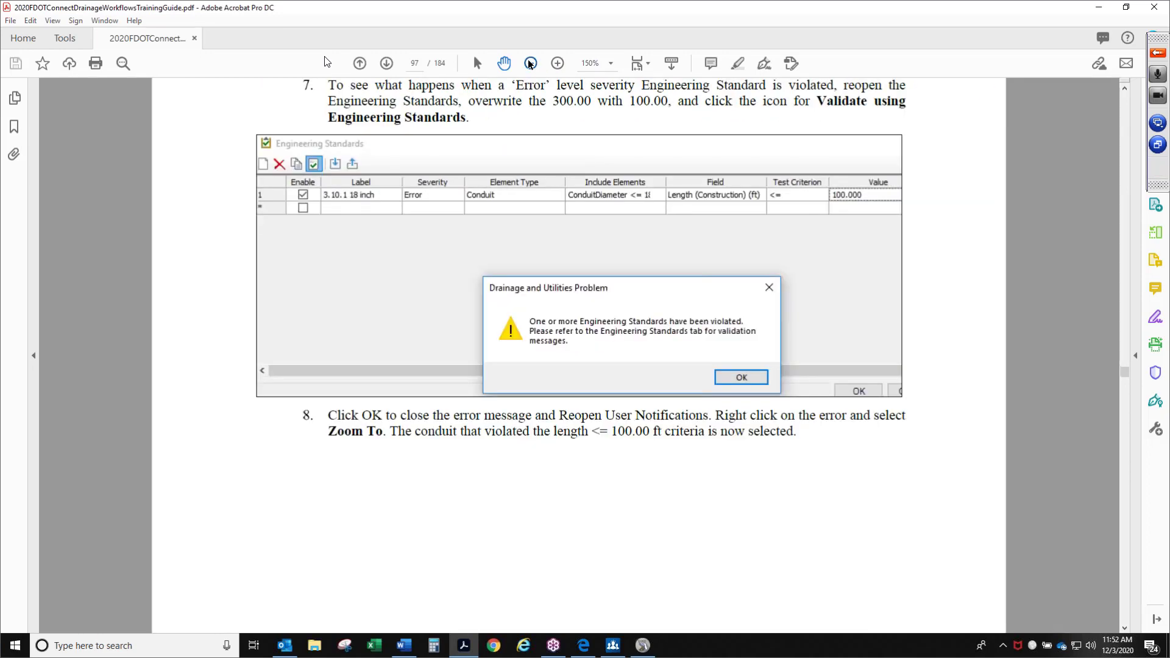
pyautogui.click(530, 63)
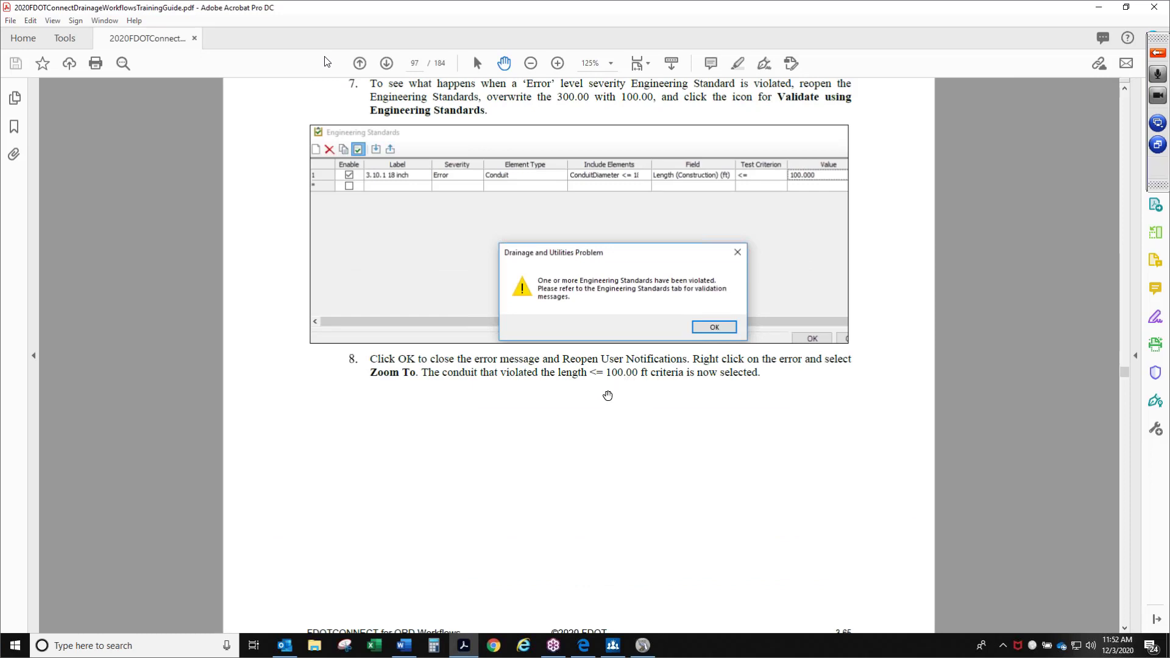
# Step: Go to page 98, examine the example Engineering Standards notification, the hint and step 9, and minimize the guide
pyautogui.click(390, 63)
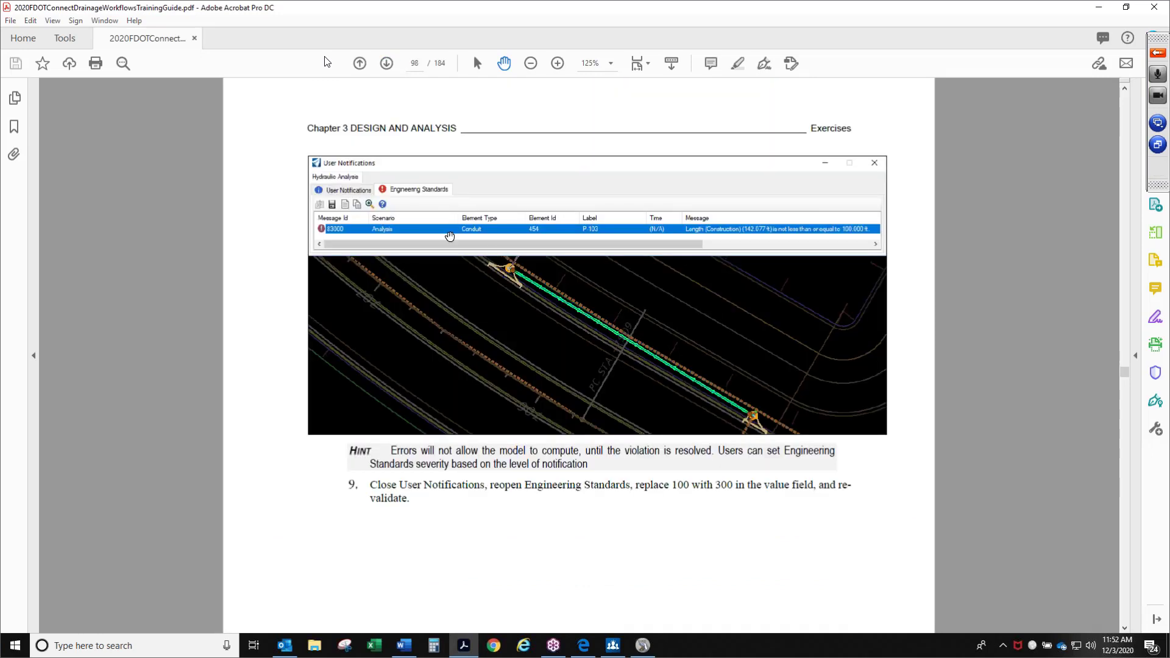
pyautogui.click(556, 62)
pyautogui.click(557, 63)
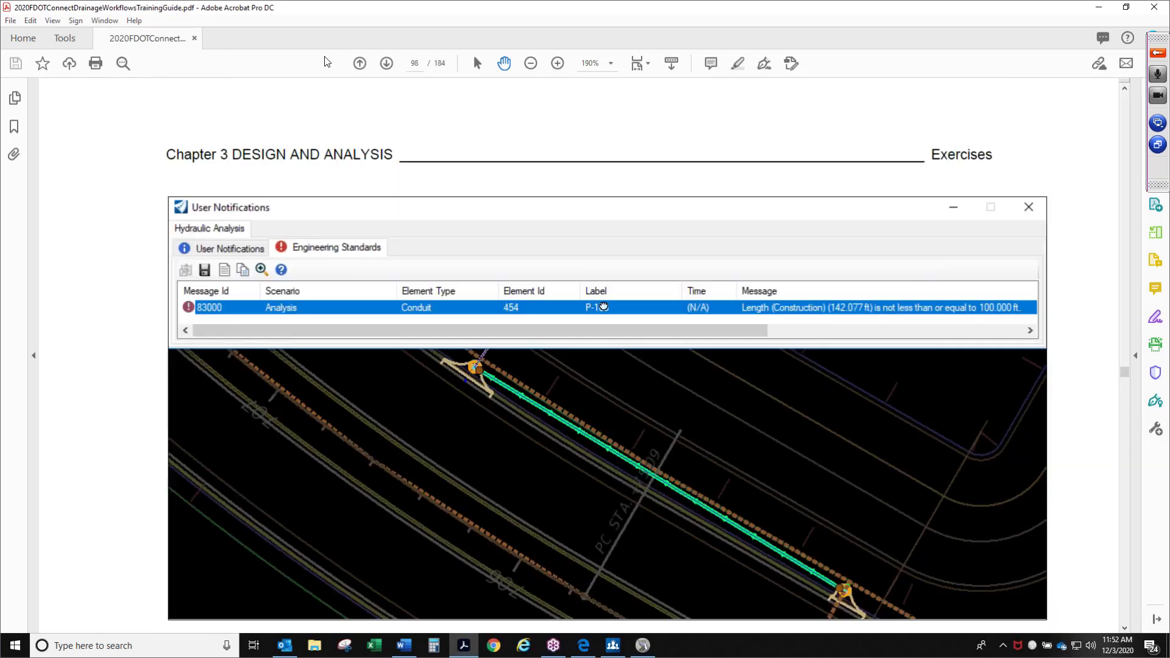
pyautogui.scroll(-3, 603, 307)
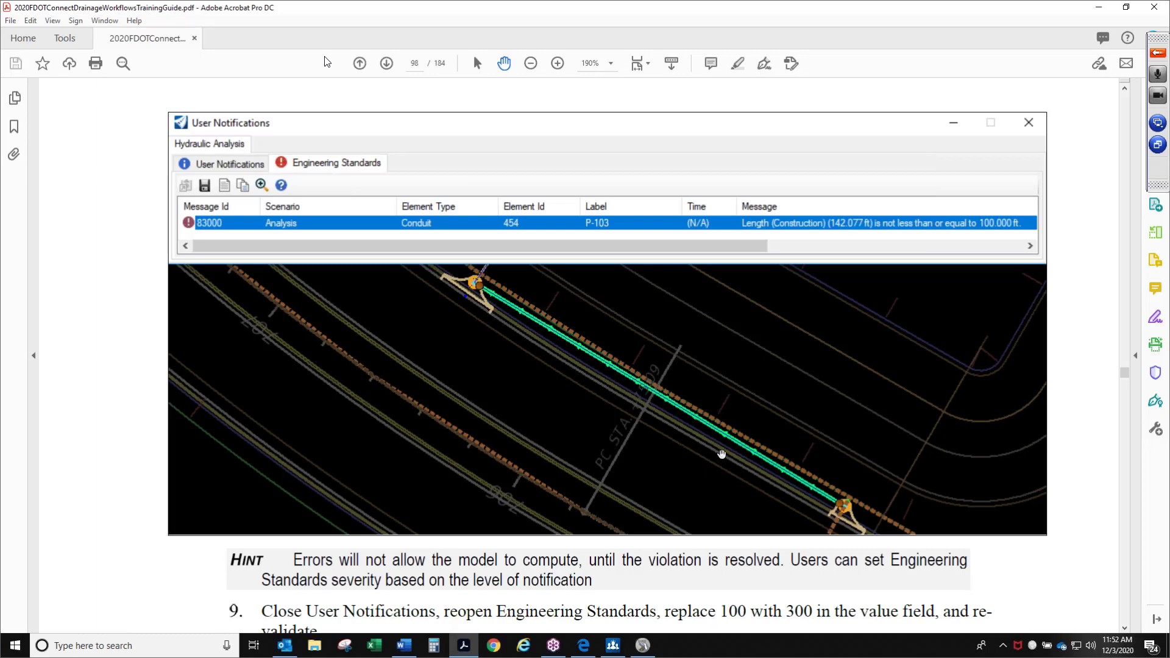
pyautogui.scroll(-3, 670, 335)
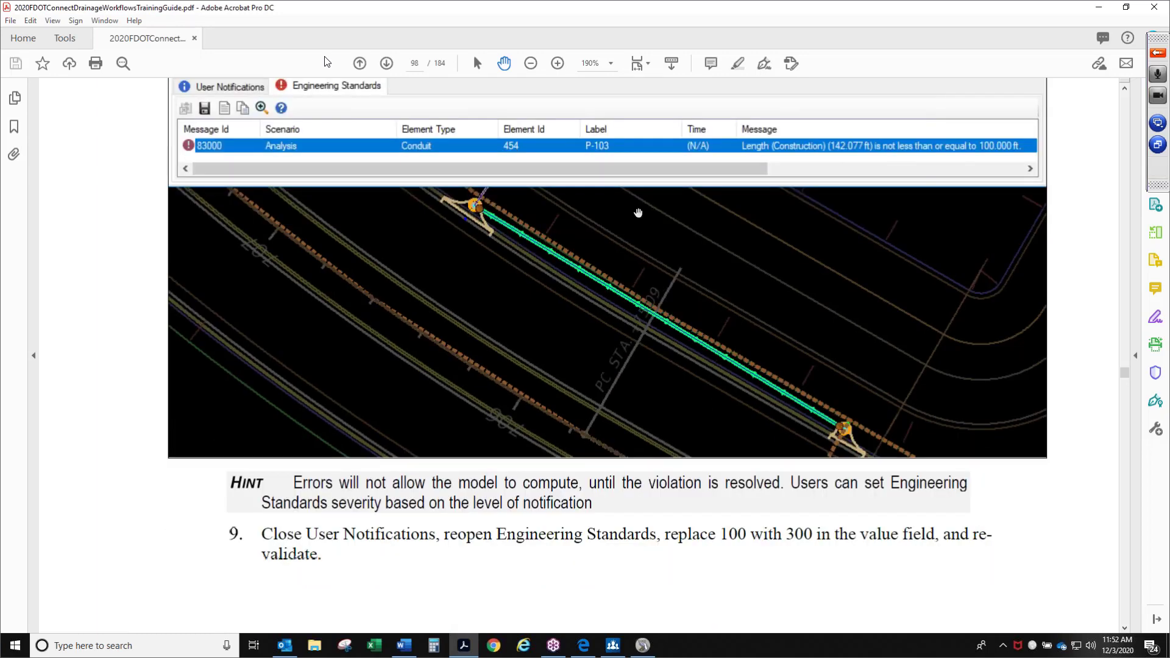
pyautogui.click(530, 63)
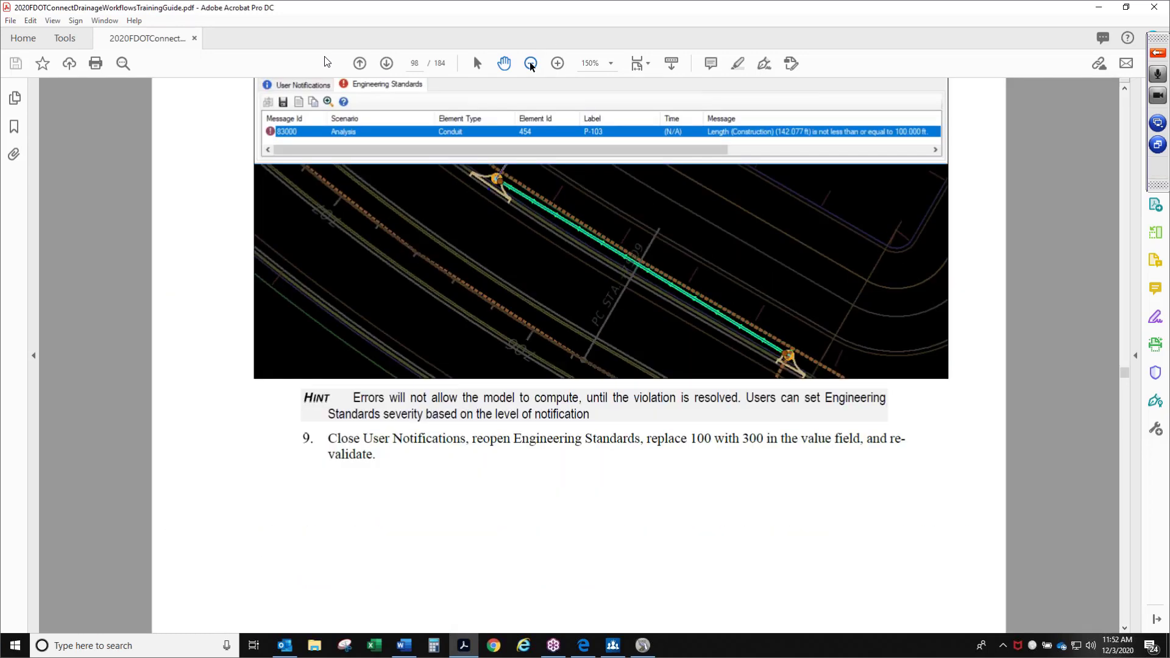
pyautogui.scroll(3, 521, 329)
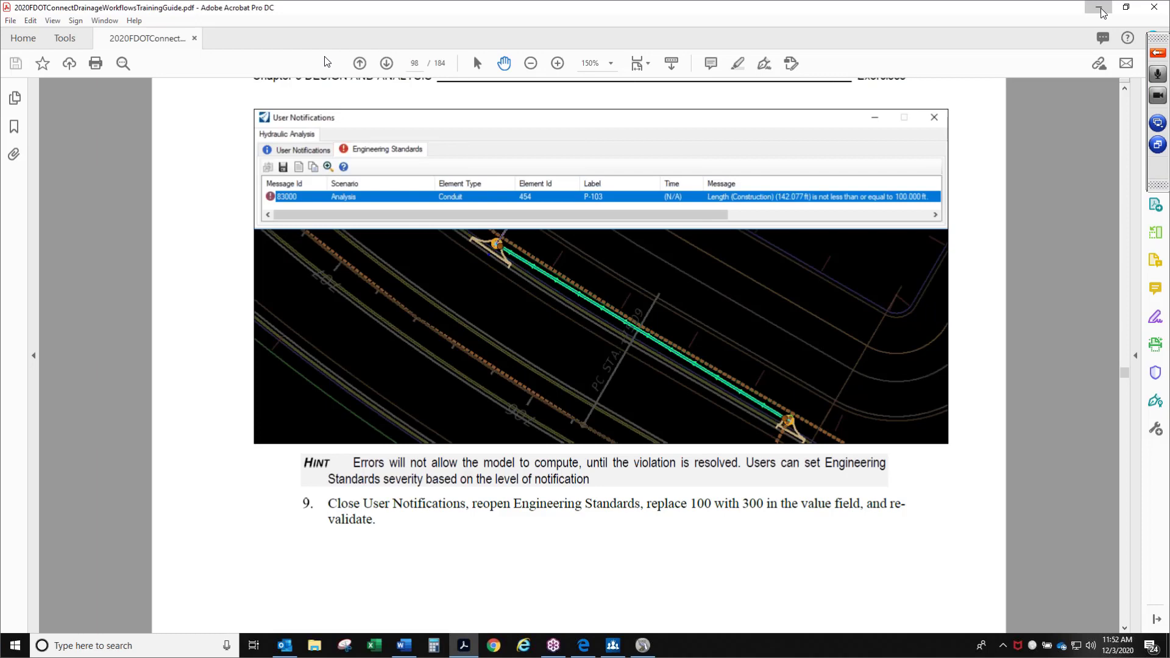
pyautogui.click(1100, 9)
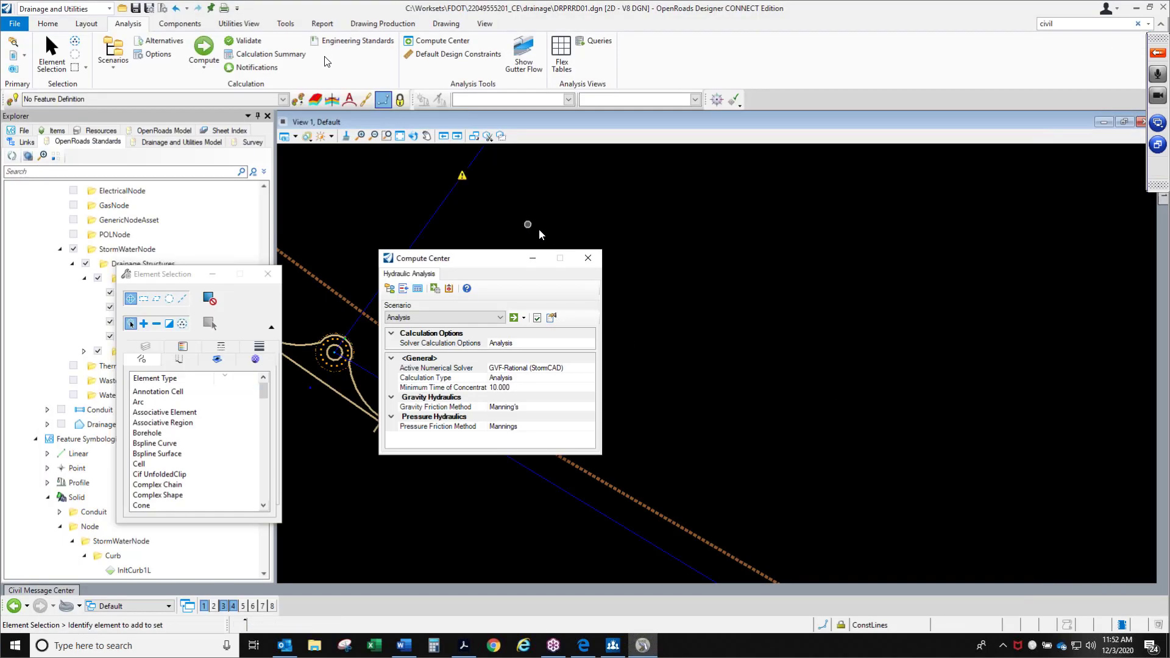
# Step: Close Compute Center, reopen Engineering Standards to check the 3.10.1 18 inch standard, and accept it without edits
pyautogui.click(588, 258)
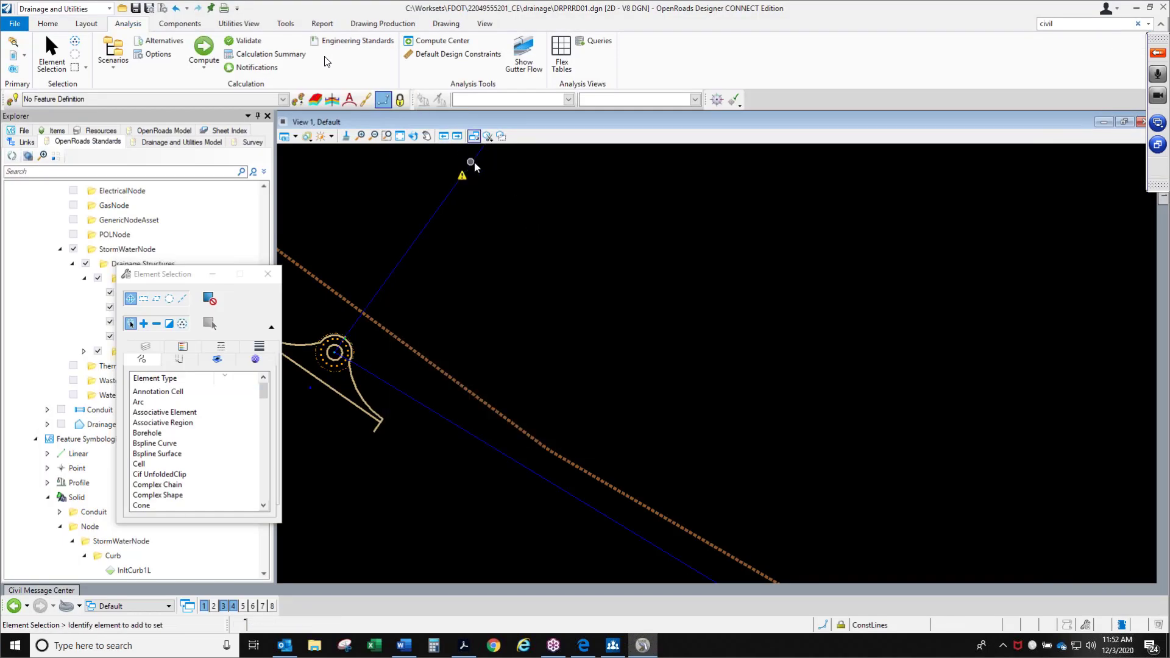
pyautogui.scroll(-3, 463, 183)
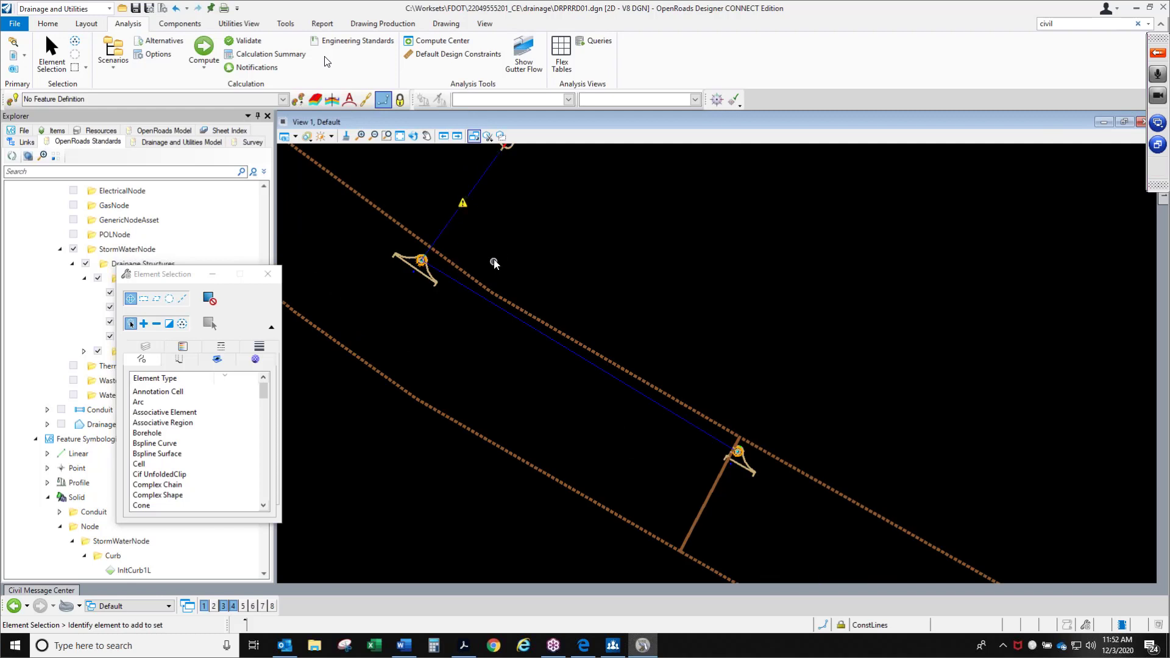
pyautogui.click(375, 43)
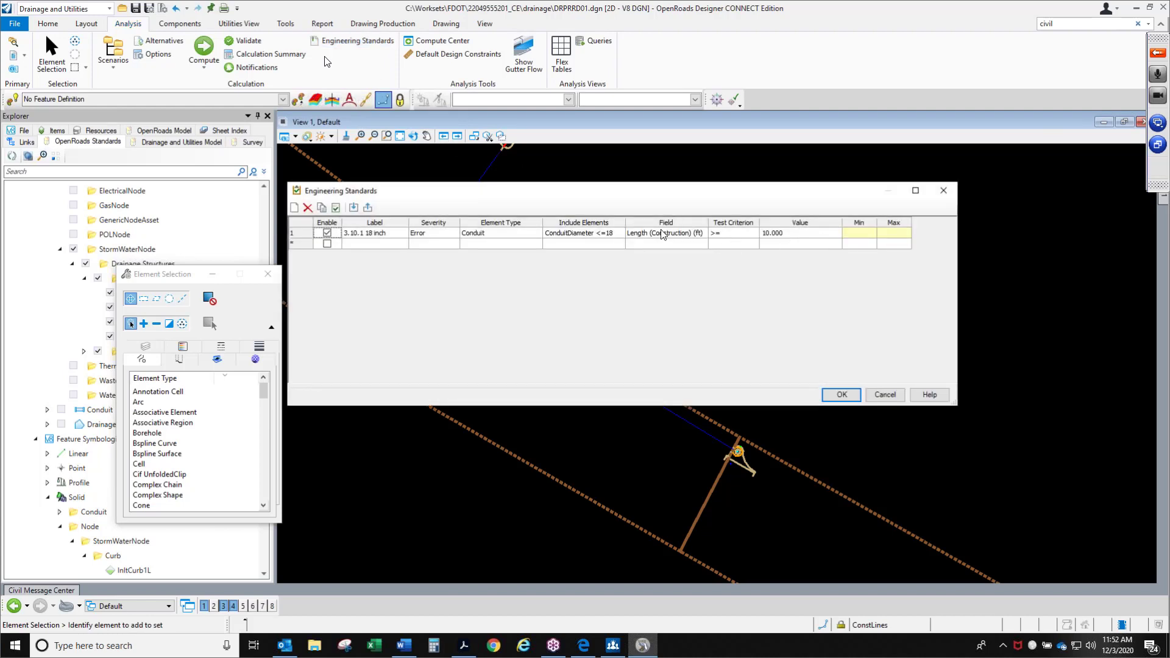
pyautogui.click(841, 394)
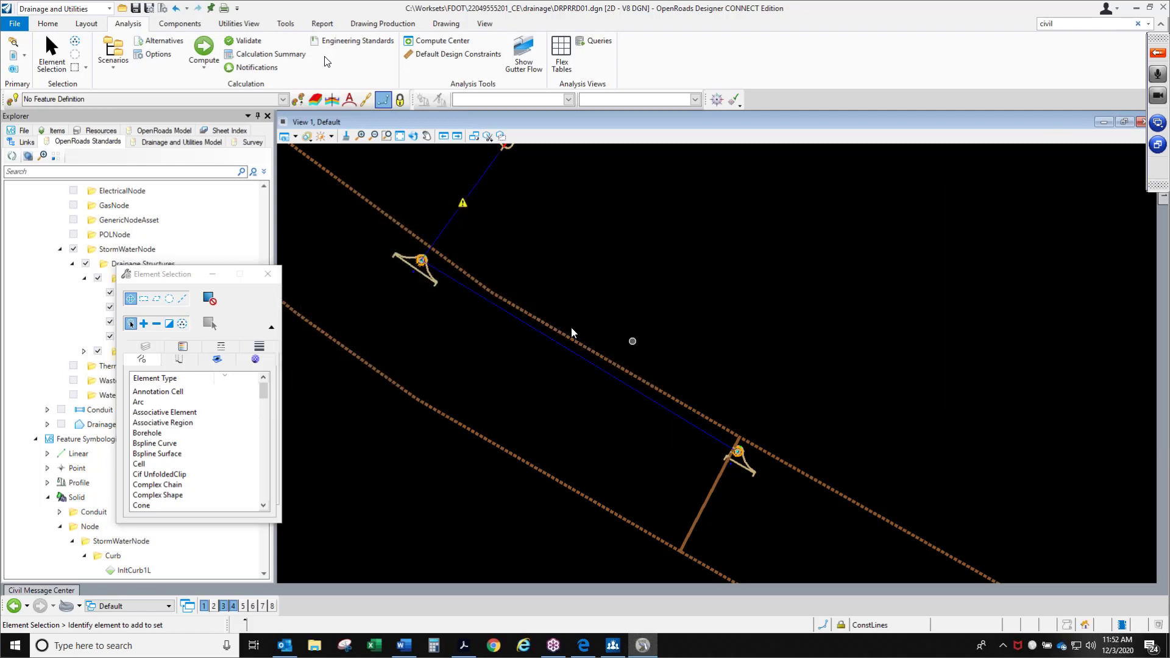
# Step: Switch back to the training guide and read Exercise 3.3 on page 99 about creating a child Analysis scenario, at 125% magnification
pyautogui.click(464, 646)
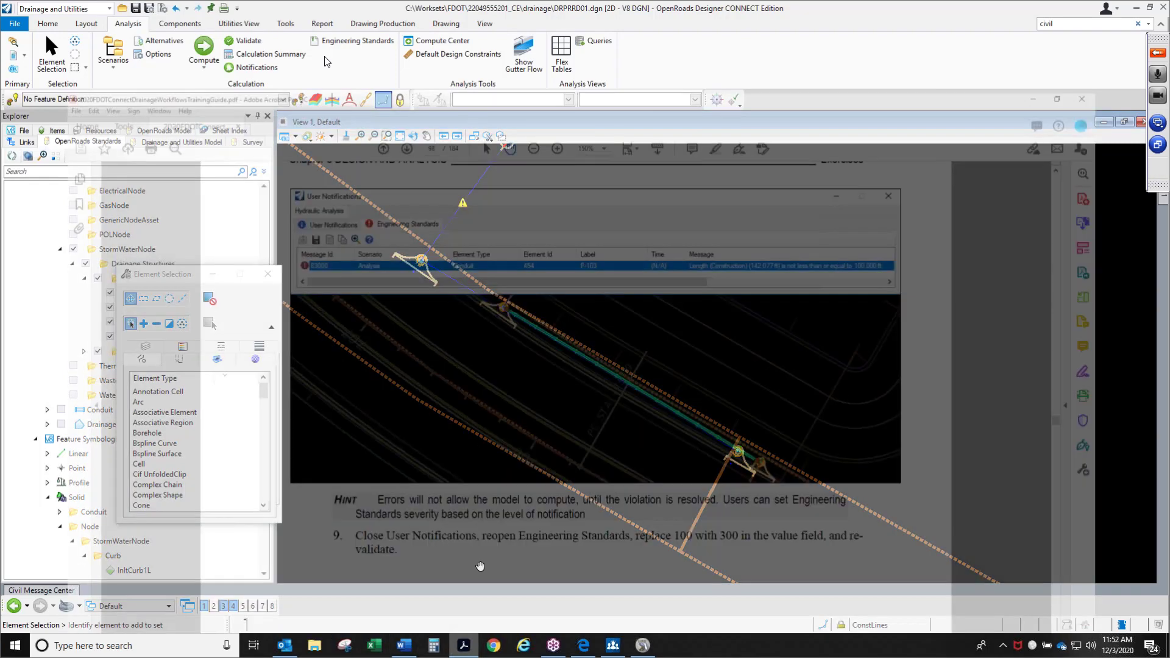
pyautogui.click(648, 62)
pyautogui.click(687, 101)
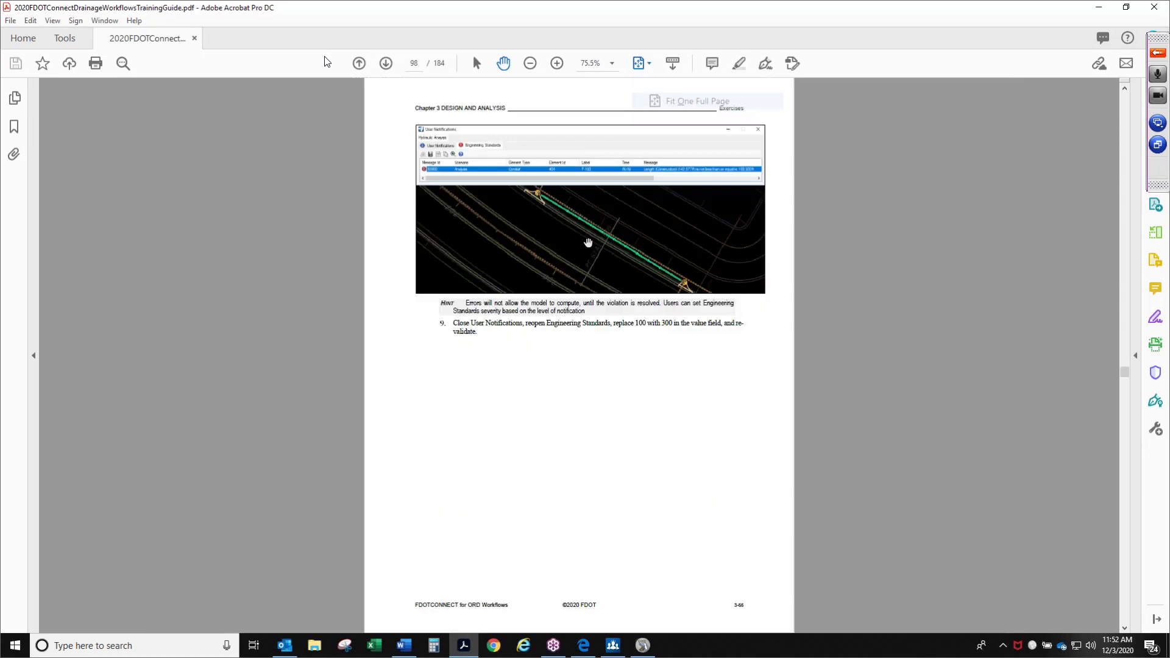
pyautogui.scroll(-1, 588, 240)
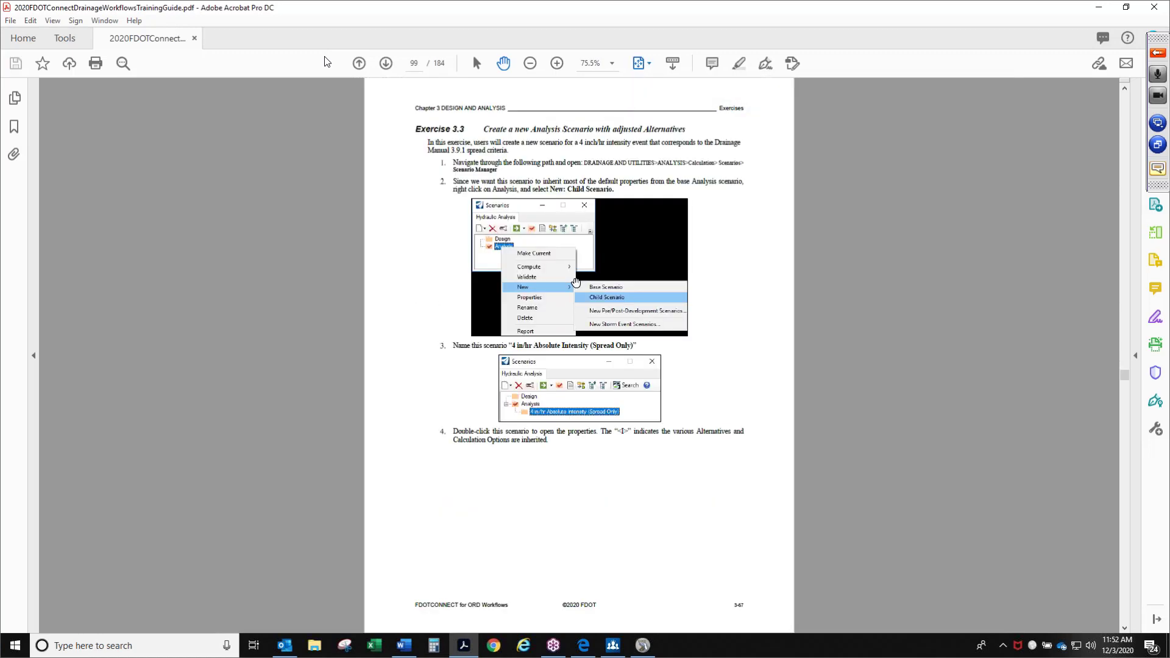
pyautogui.click(557, 64)
pyautogui.click(556, 64)
pyautogui.click(556, 64)
pyautogui.scroll(-1, 724, 279)
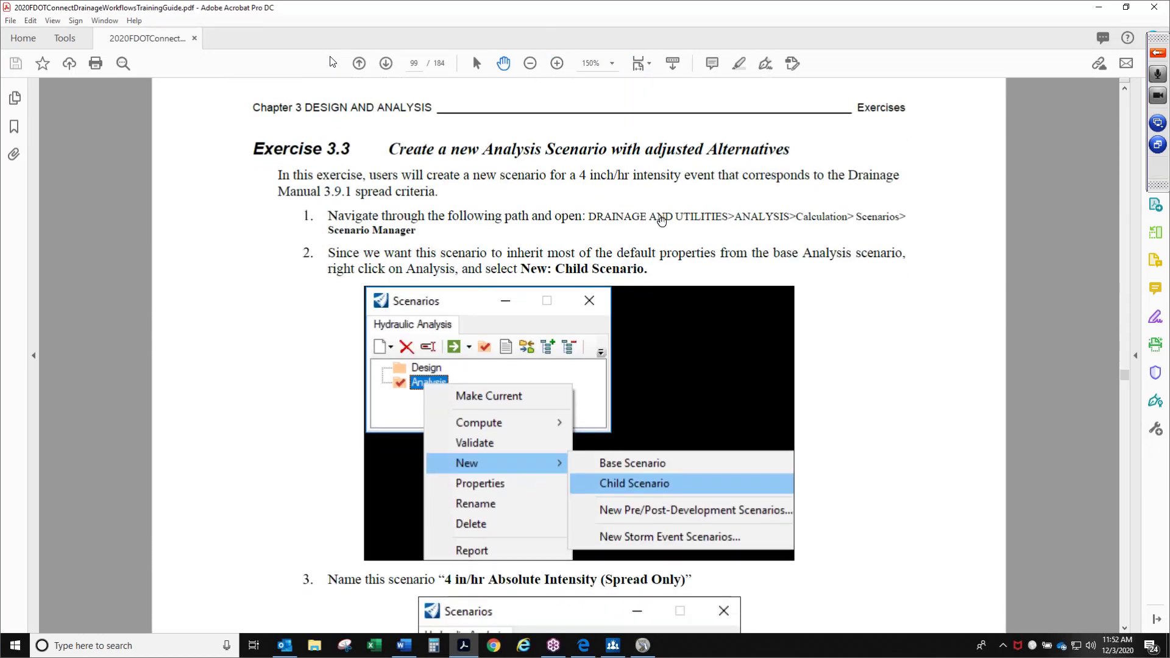
pyautogui.click(529, 64)
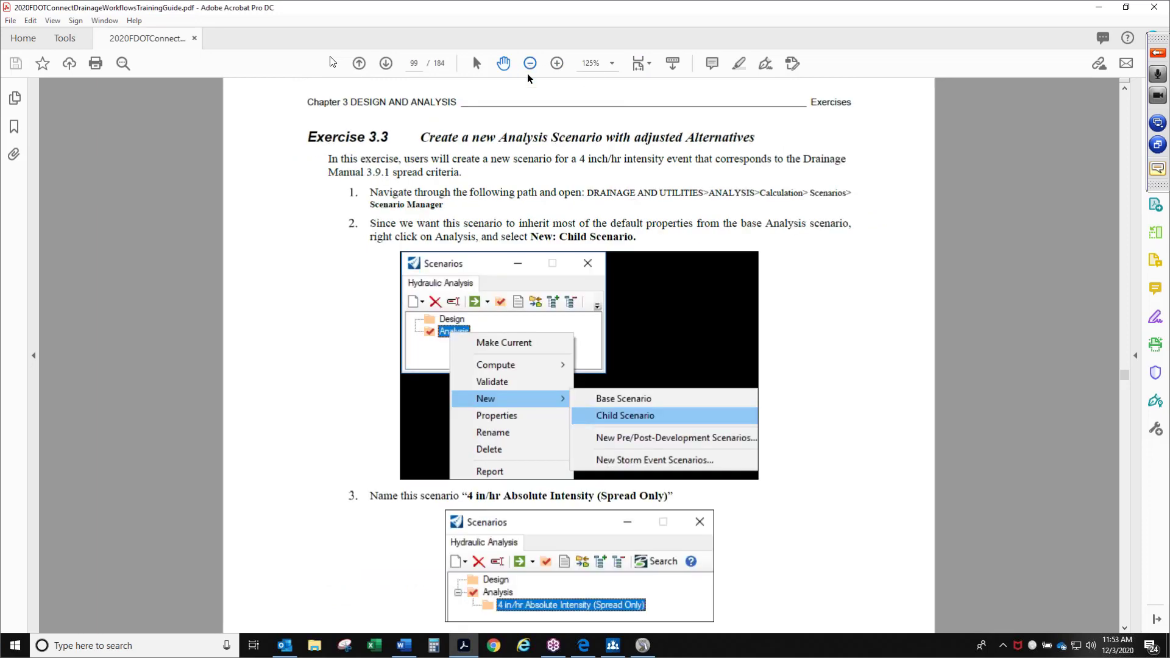
# Step: Switch to OpenRoads Designer and, in Compute Center, choose the Design scenario and set its Solver Calculation Options to Design
pyautogui.click(612, 644)
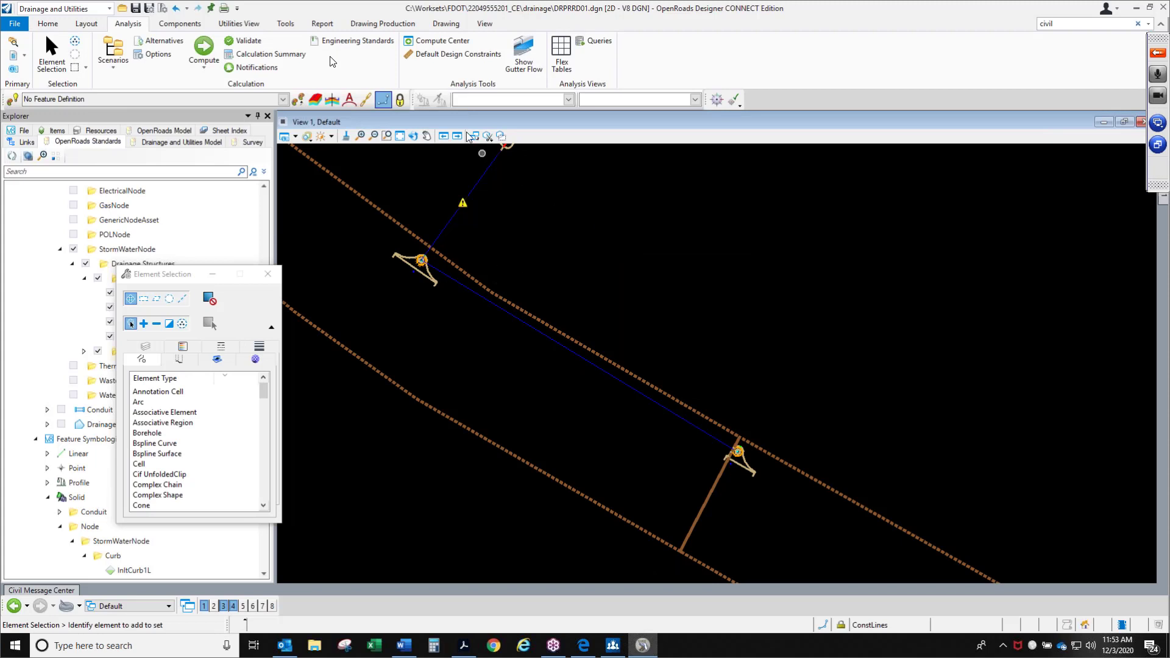
pyautogui.click(442, 40)
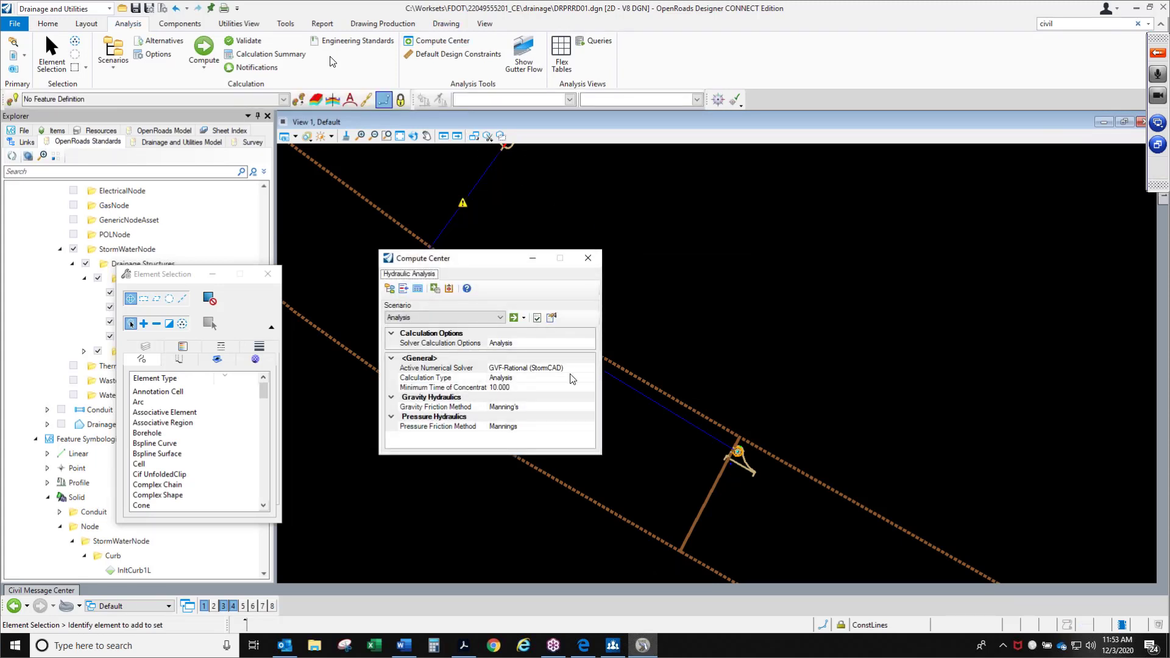
pyautogui.click(487, 319)
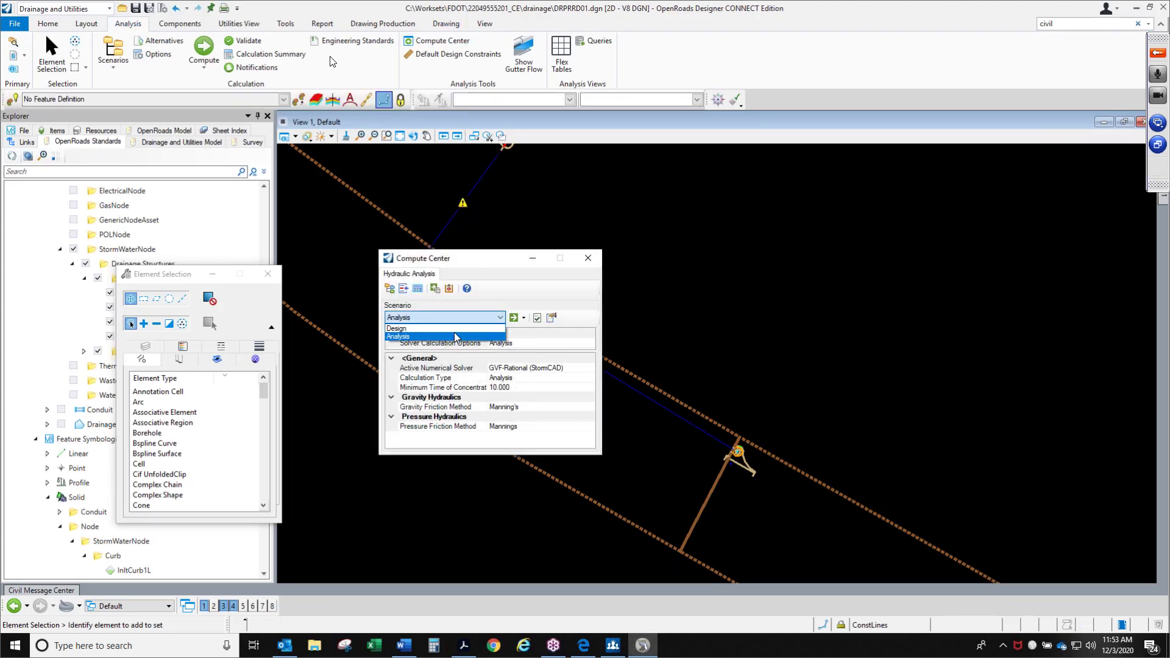
pyautogui.click(451, 329)
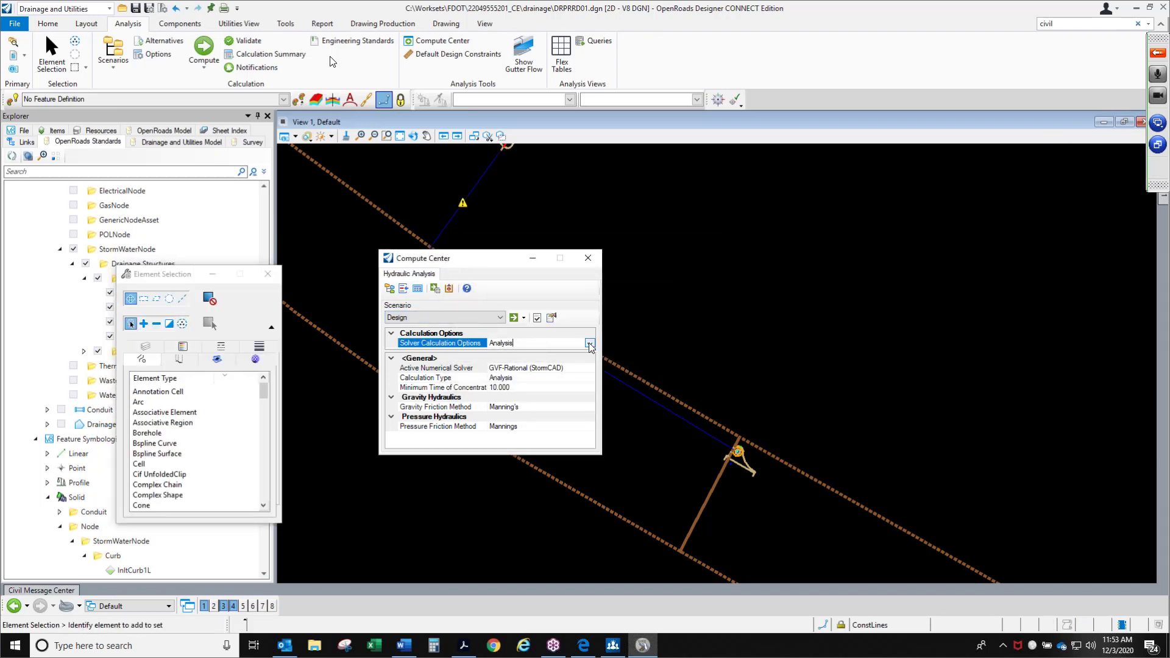
pyautogui.click(532, 344)
pyautogui.click(513, 371)
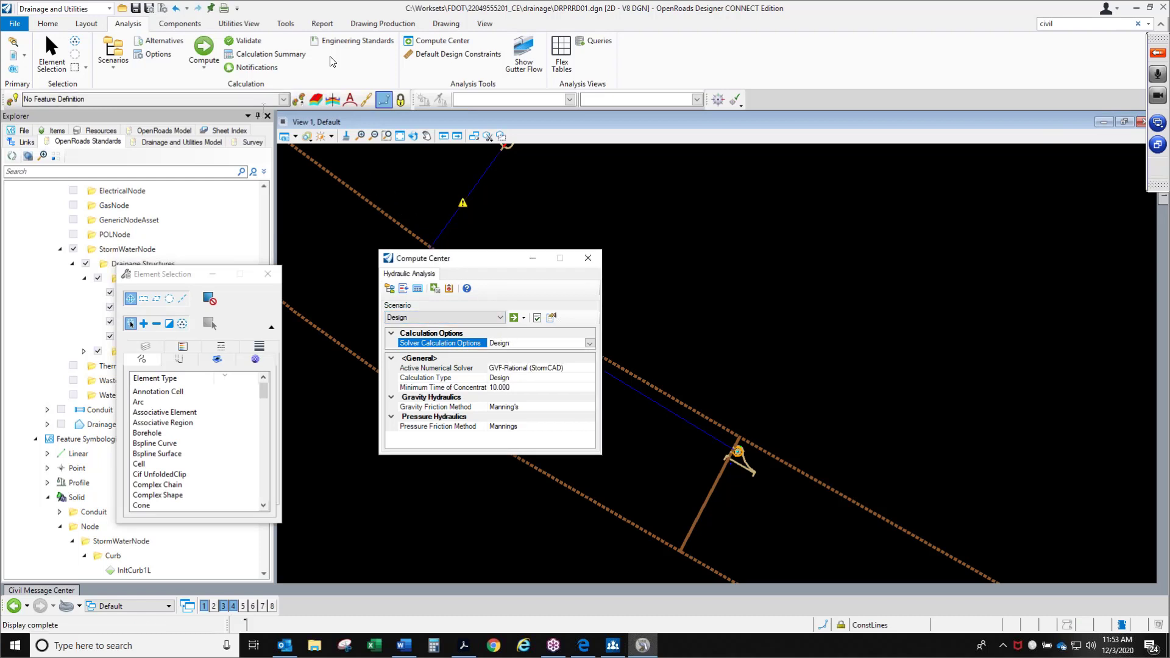
# Step: Open the Scenario Manager, move it clear of Compute Center and enlarge it to make room for more scenarios
pyautogui.click(113, 56)
pyautogui.click(131, 84)
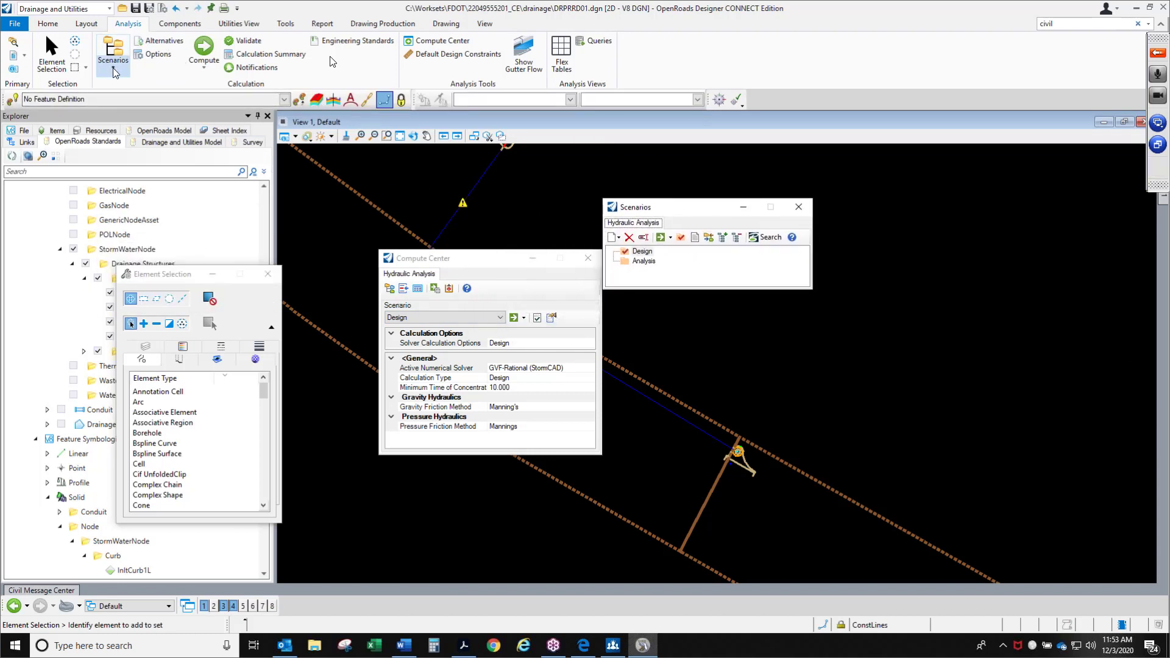
pyautogui.moveTo(647, 208); pyautogui.dragTo(654, 189)
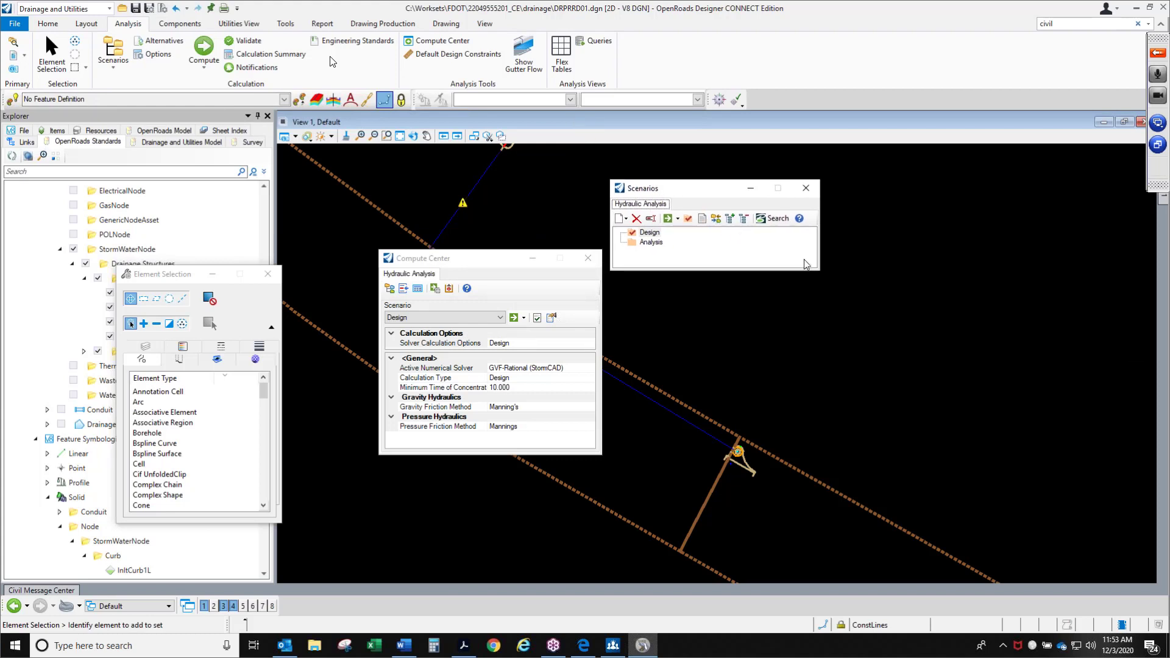
pyautogui.moveTo(819, 275); pyautogui.dragTo(835, 342)
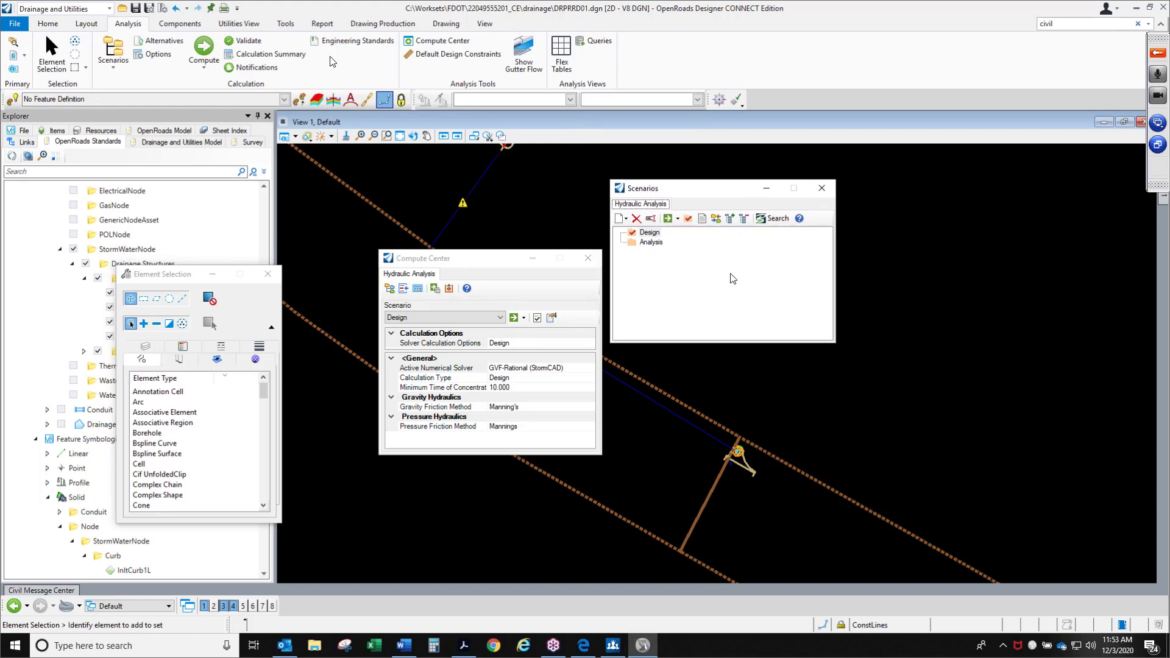
pyautogui.click(651, 243)
pyautogui.rightClick(653, 243)
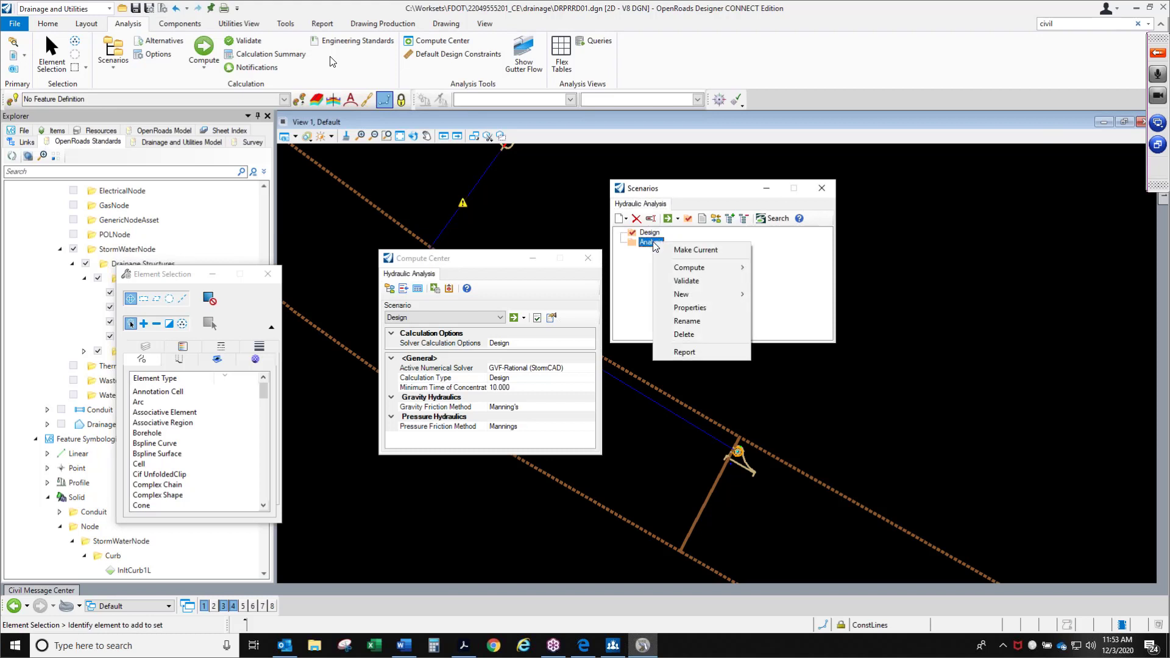
pyautogui.moveTo(687, 298)
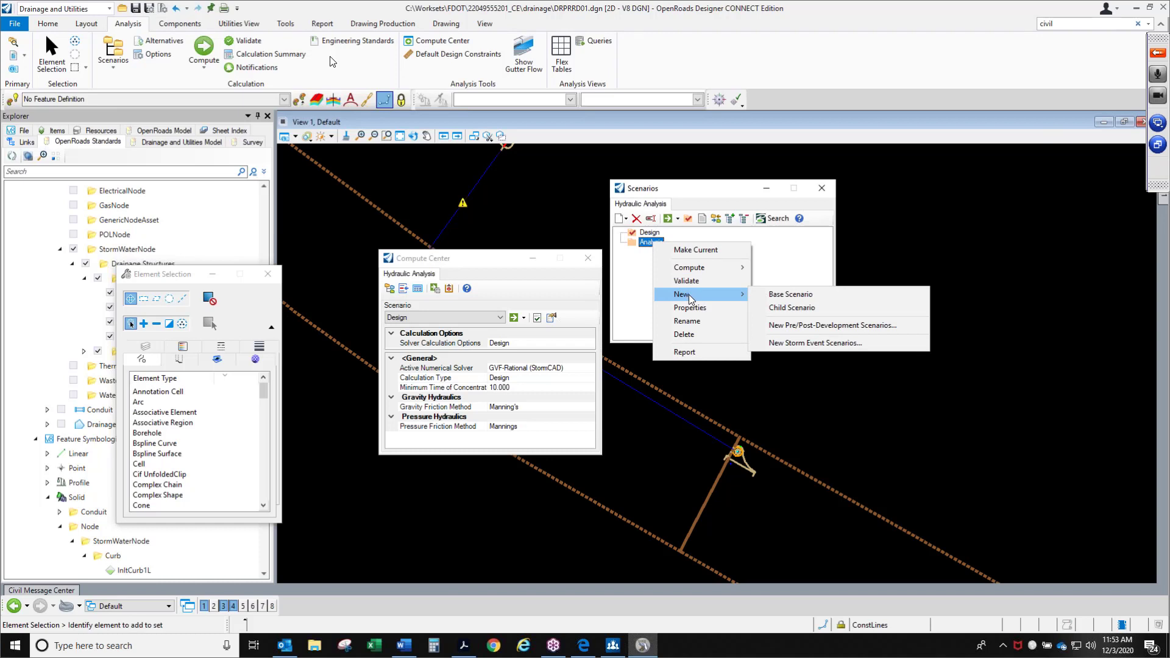
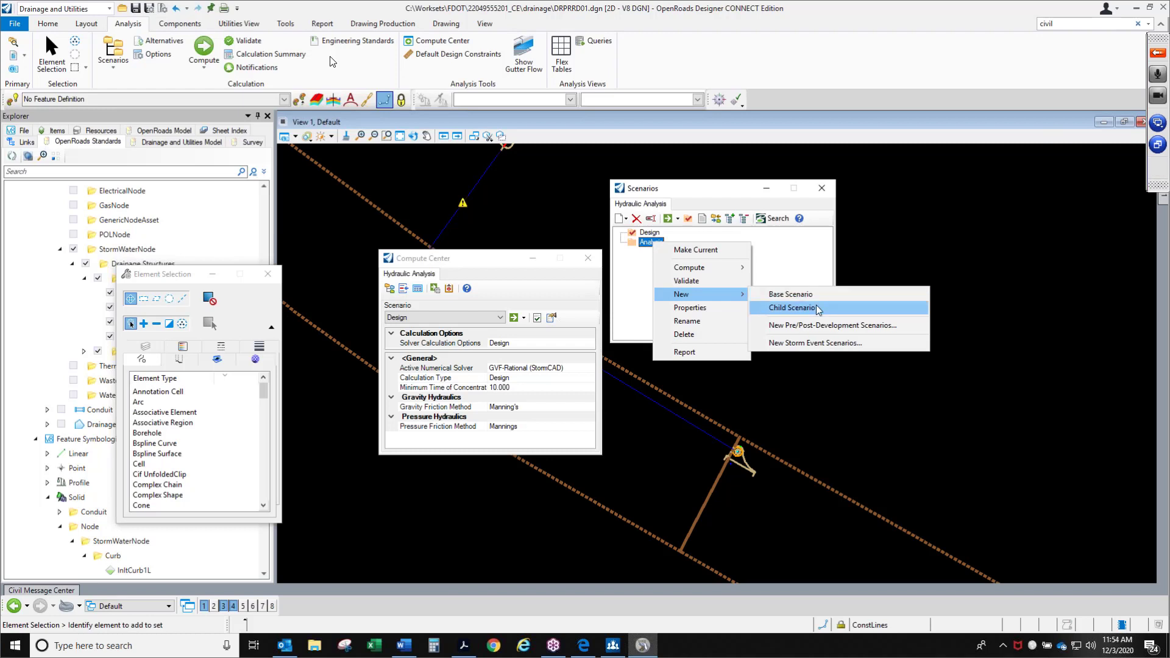
pyautogui.click(812, 252)
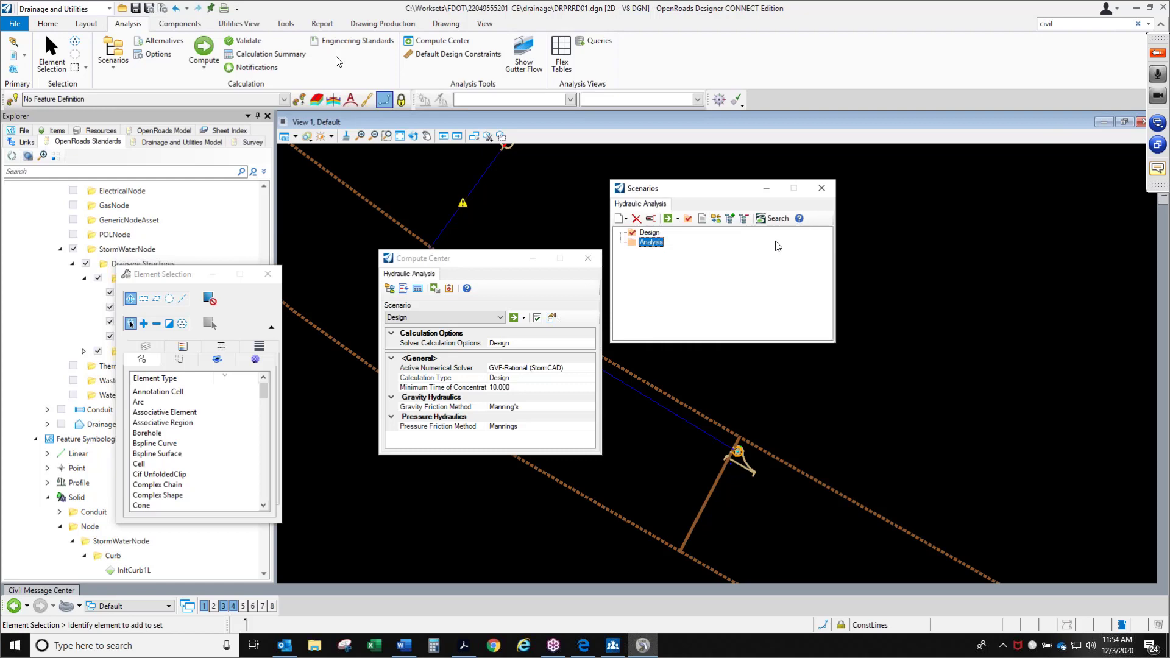
# Step: Switch to the training guide, reread Exercise 3.3's steps on creating and naming the child scenario, and return to OpenRoads Designer
pyautogui.click(463, 645)
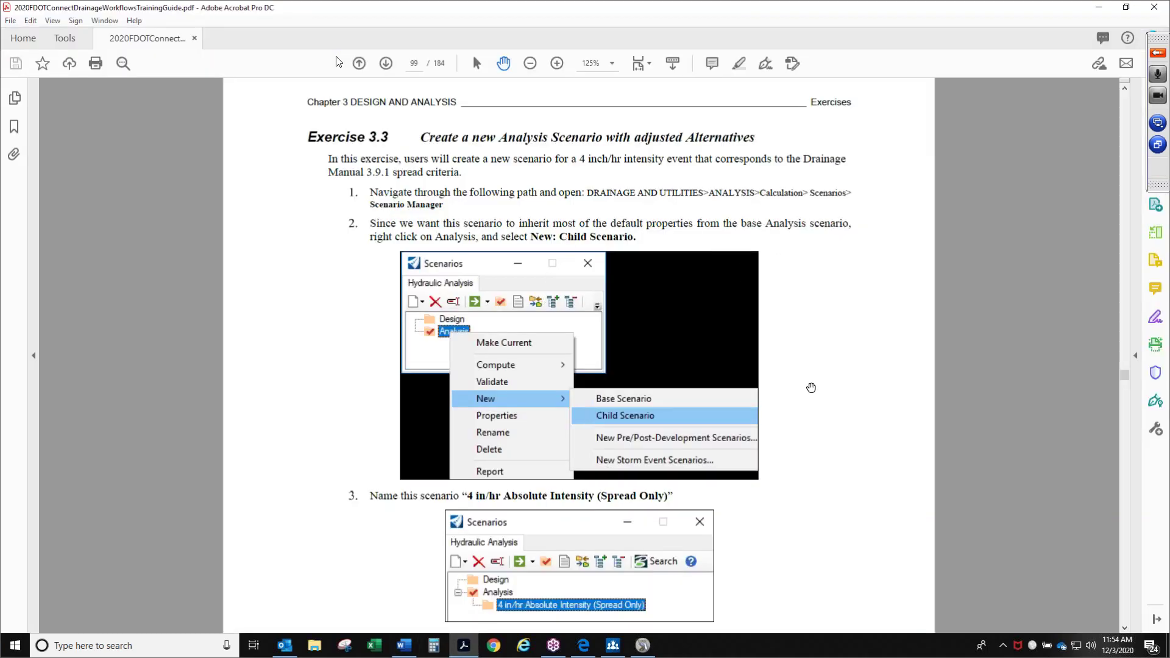
pyautogui.scroll(-1, 811, 384)
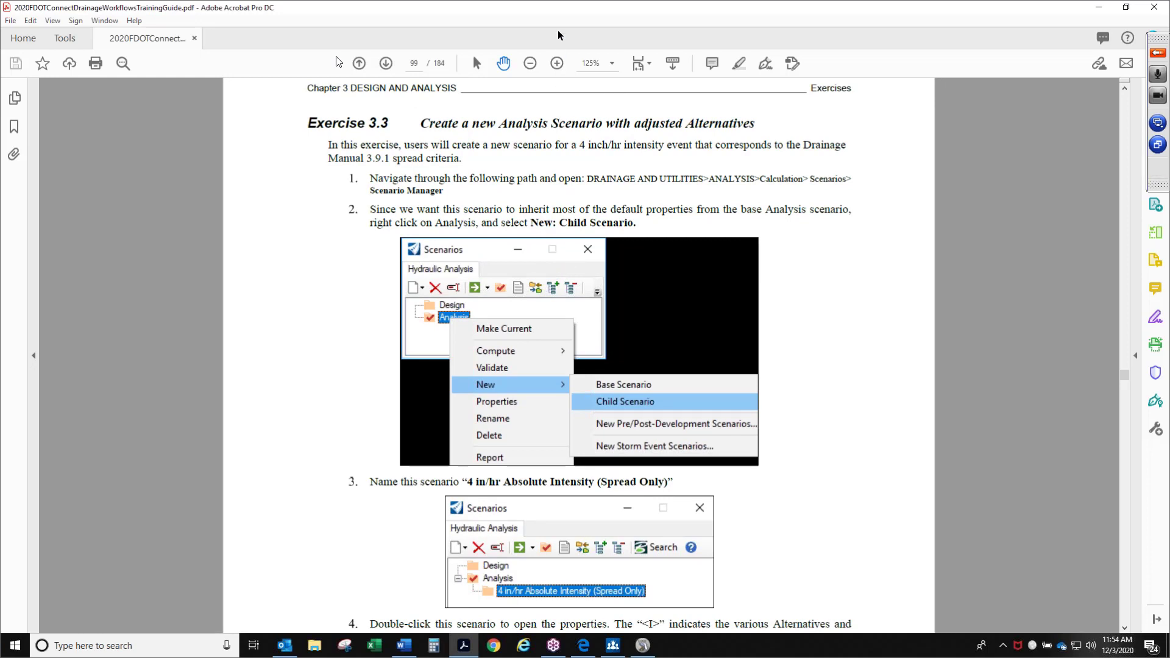
pyautogui.moveTo(555, 14); pyautogui.dragTo(538, 0)
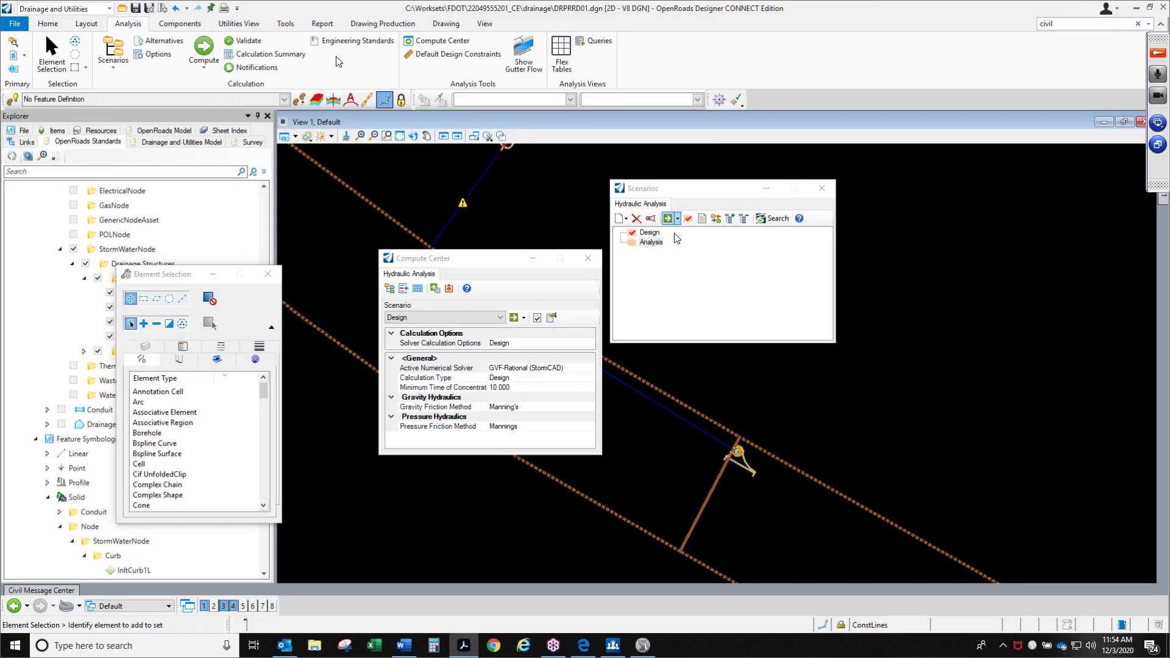
# Step: Create a new child scenario under the Analysis scenario
pyautogui.click(652, 242)
pyautogui.rightClick(657, 242)
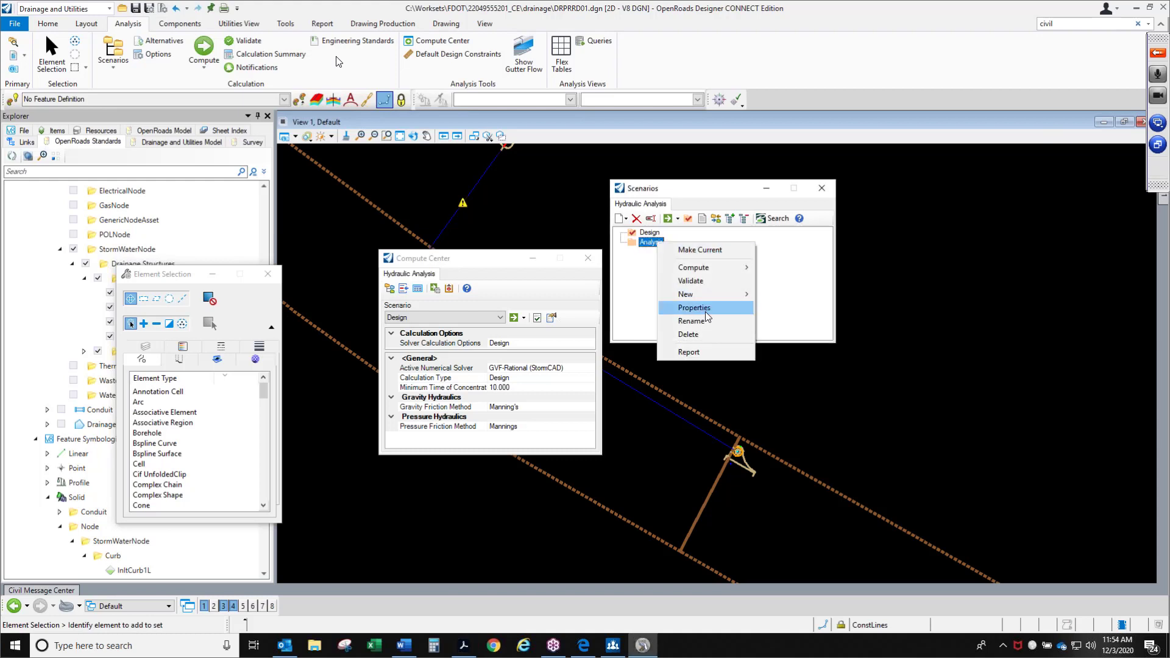
pyautogui.moveTo(738, 294)
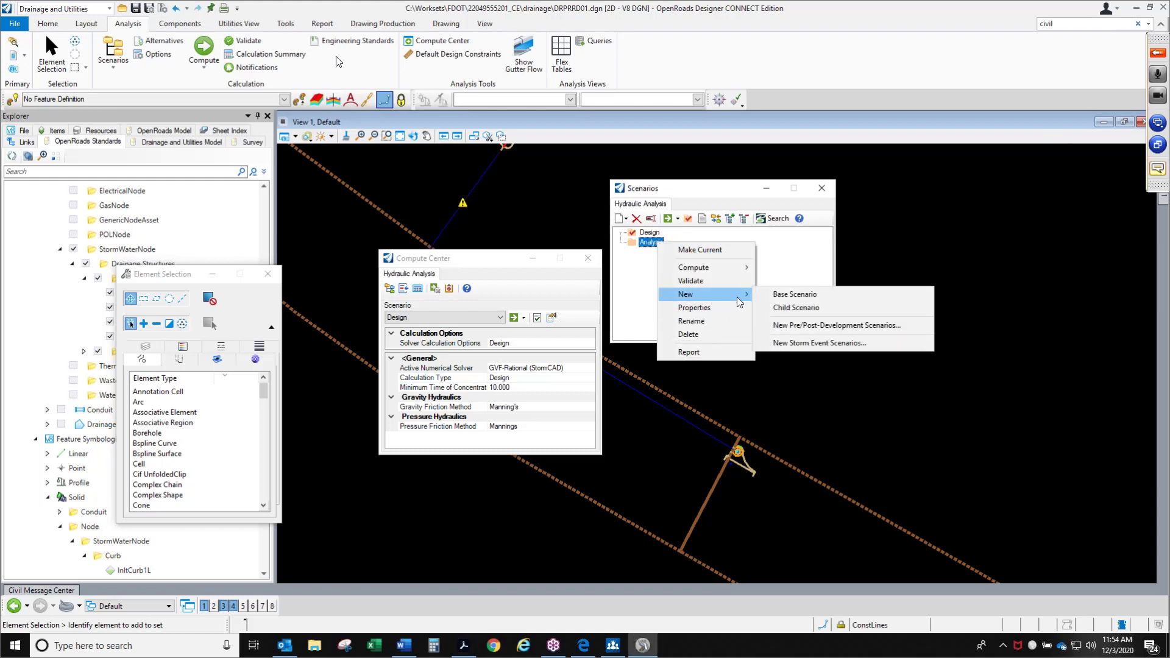
pyautogui.click(786, 307)
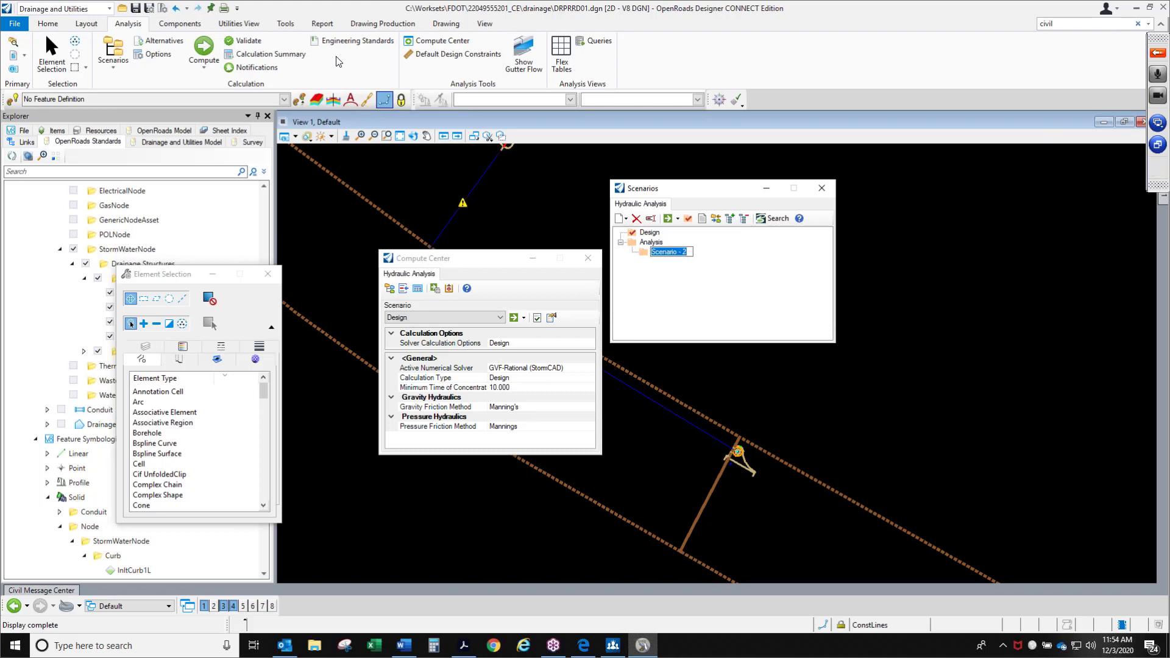
# Step: Check the scenario name in the guide and rename the new child scenario "4 in/hr Absolute Intensity (Spread Only)"
pyautogui.hotkey('alt', 'Tab')
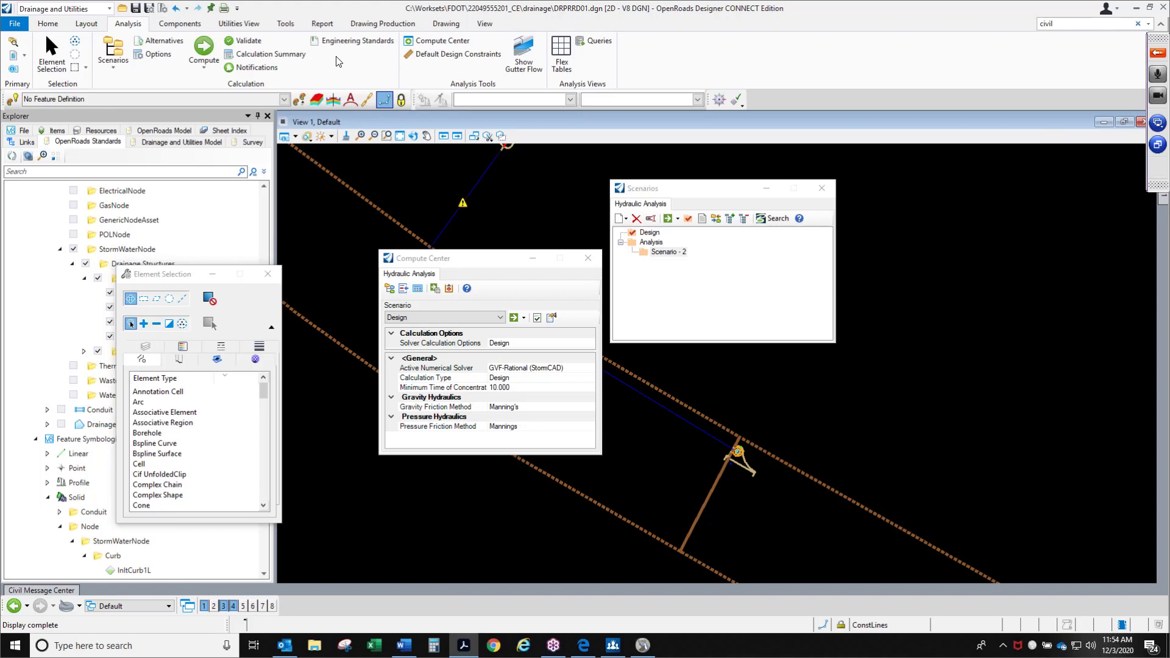
pyautogui.rightClick(687, 252)
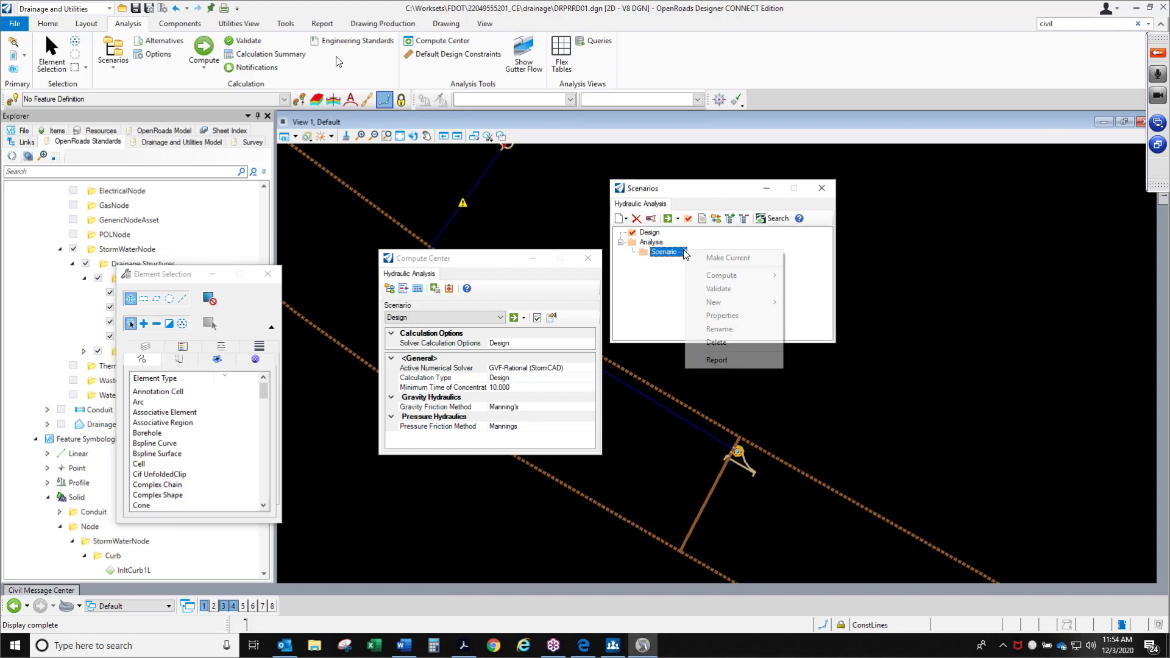
pyautogui.click(710, 329)
pyautogui.write('4')
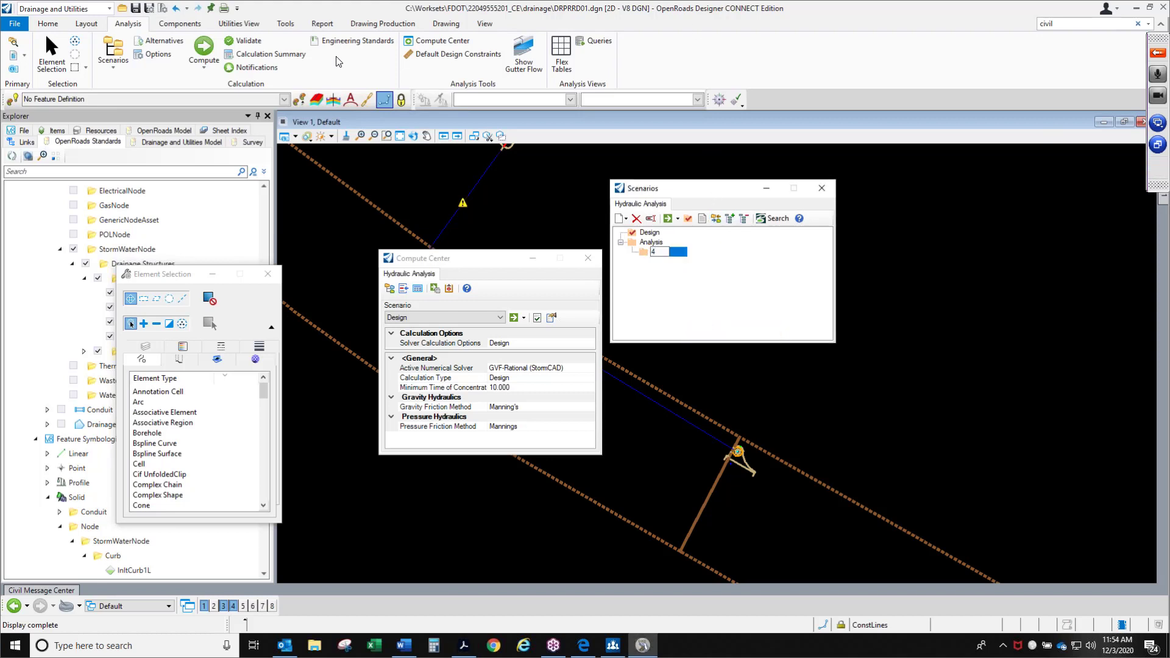
pyautogui.write(' in/hr Absul')
pyautogui.press('BackSpace')
pyautogui.press('BackSpace')
pyautogui.write('solute Intensity (S')
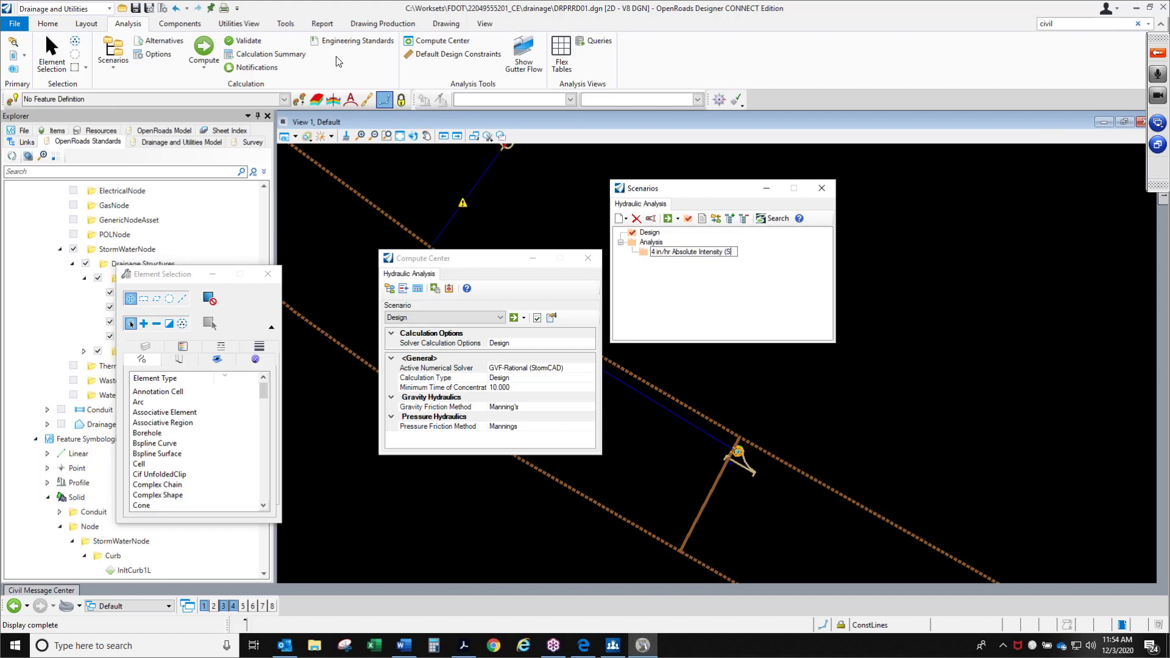
pyautogui.write('pread Calc)')
pyautogui.press('Return')
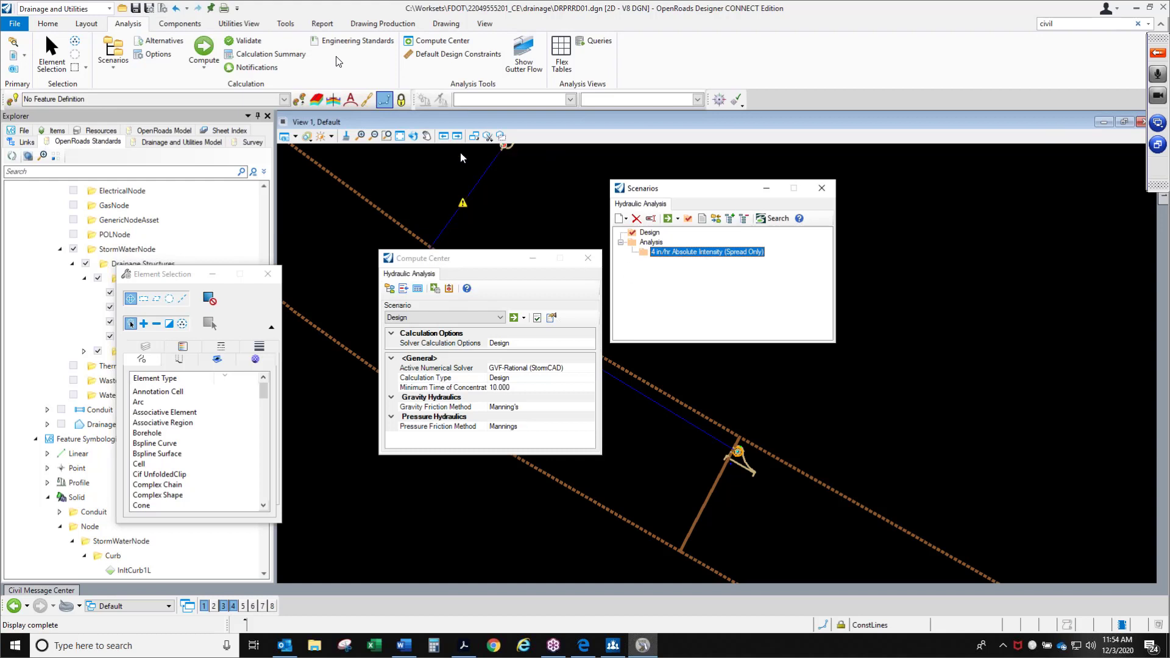
# Step: Open the child scenario's properties, examine its inherited alternatives and calculation options, and close them
pyautogui.hotkey('alt', 'Tab')
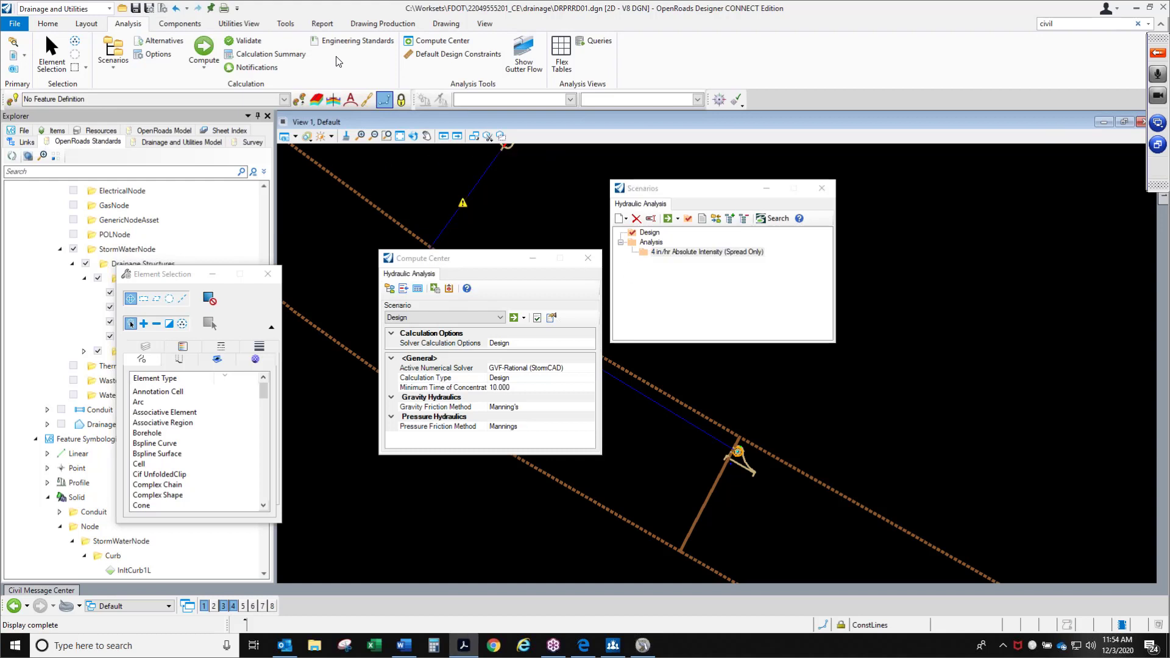
pyautogui.doubleClick(709, 254)
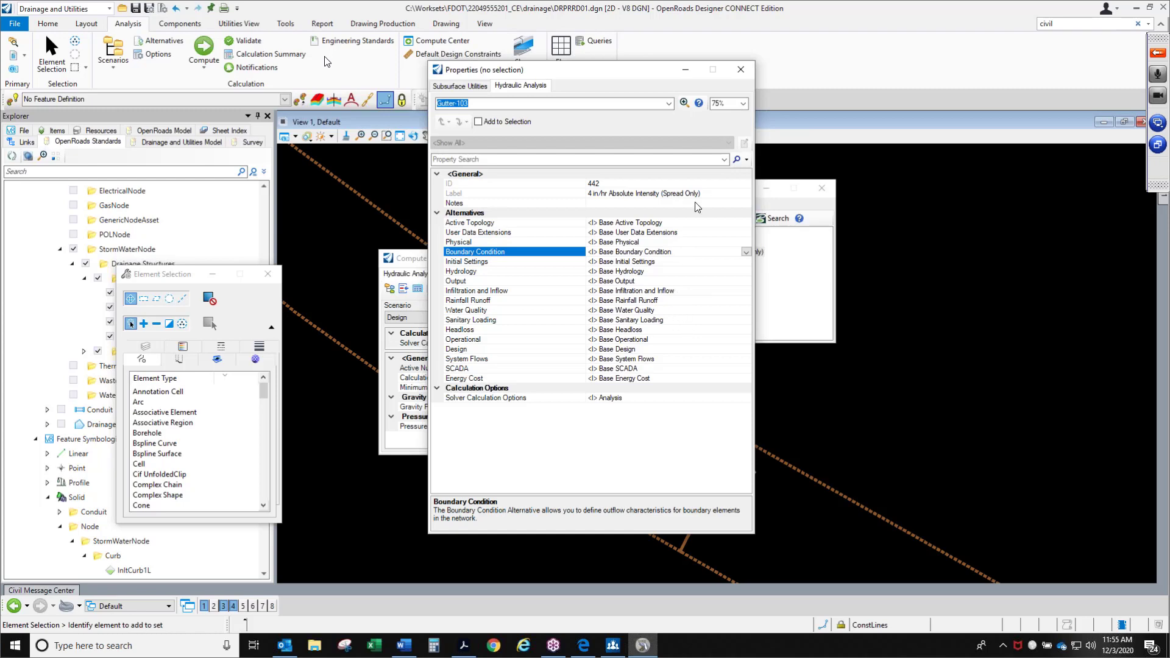
pyautogui.click(741, 69)
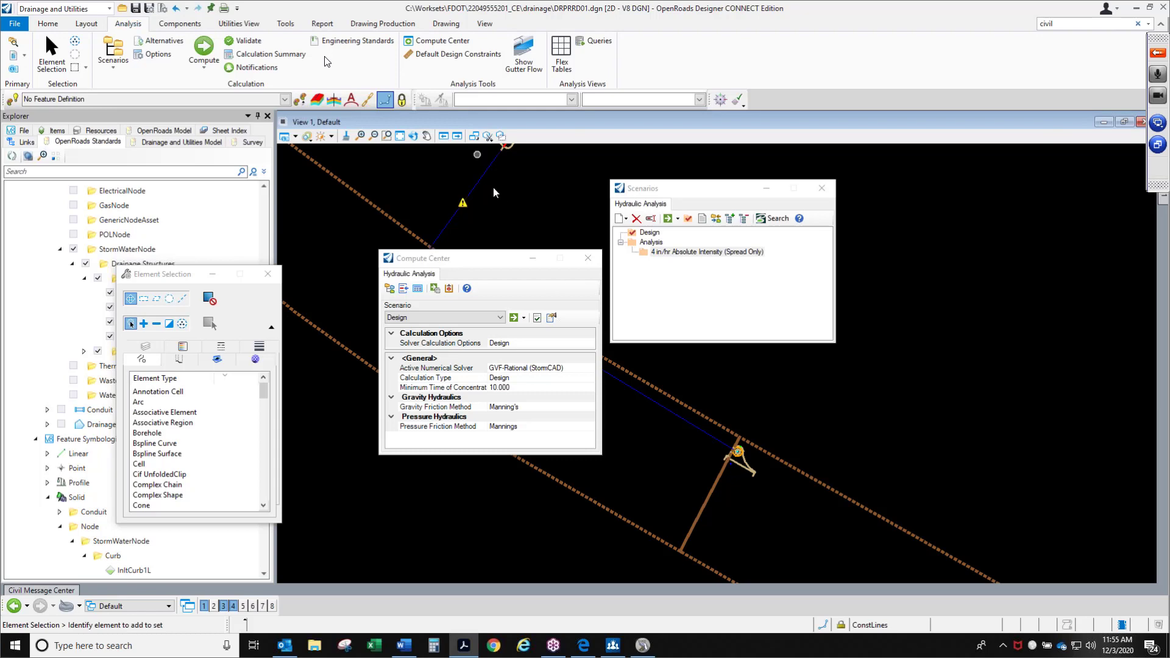
# Step: Assign the child scenario a new Rainfall Runoff alternative named "4 in/hr Absolute Intensity (Spread Only) - Rainfall Runoff Alternative - 1"
pyautogui.doubleClick(655, 253)
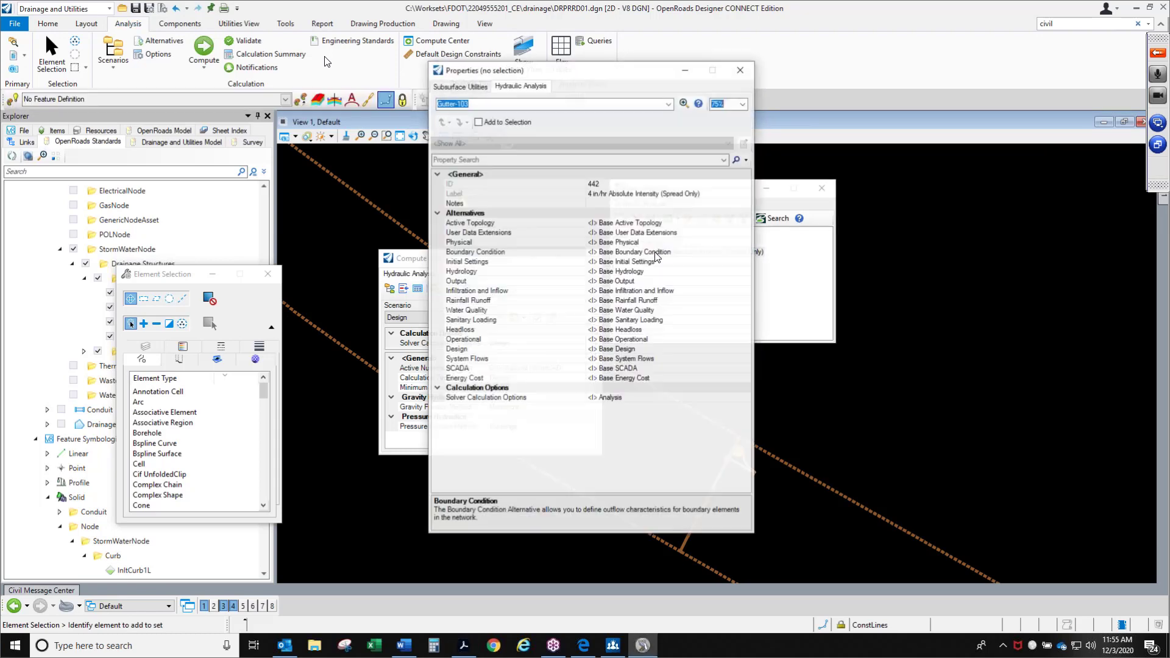
pyautogui.click(655, 301)
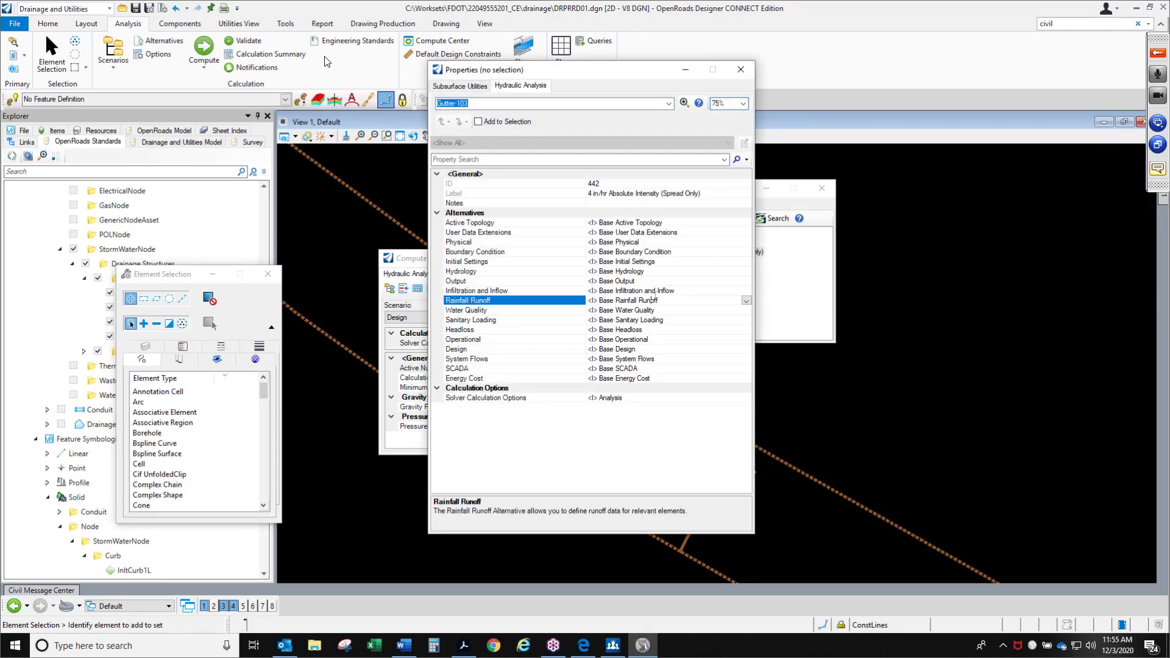
pyautogui.click(745, 301)
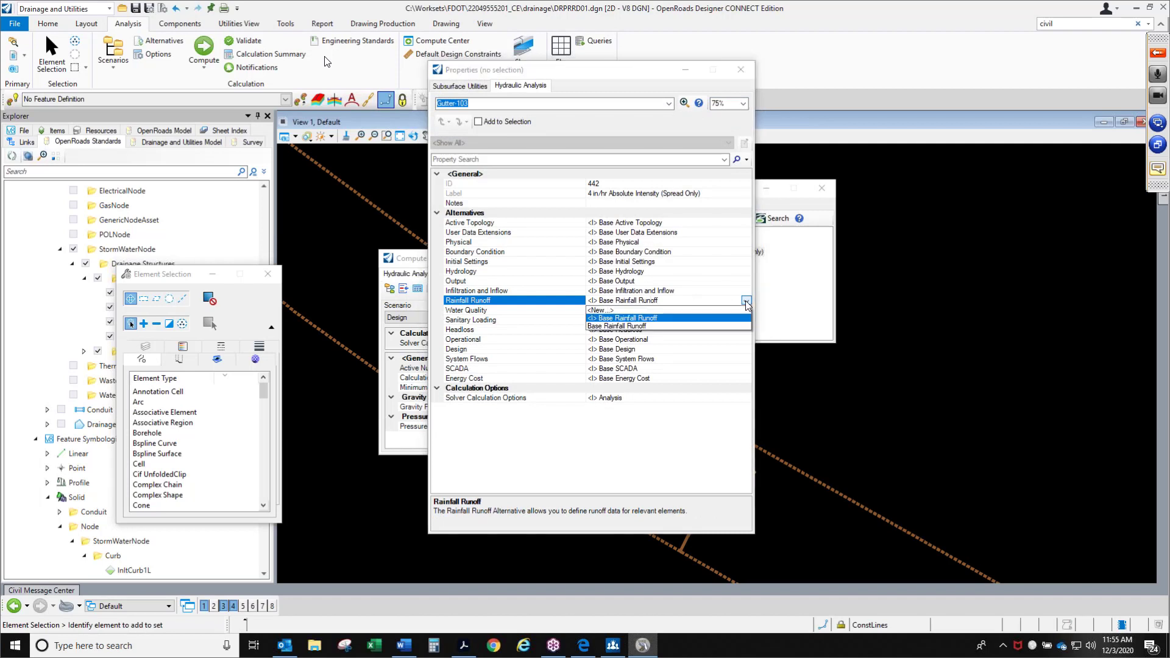
pyautogui.click(600, 311)
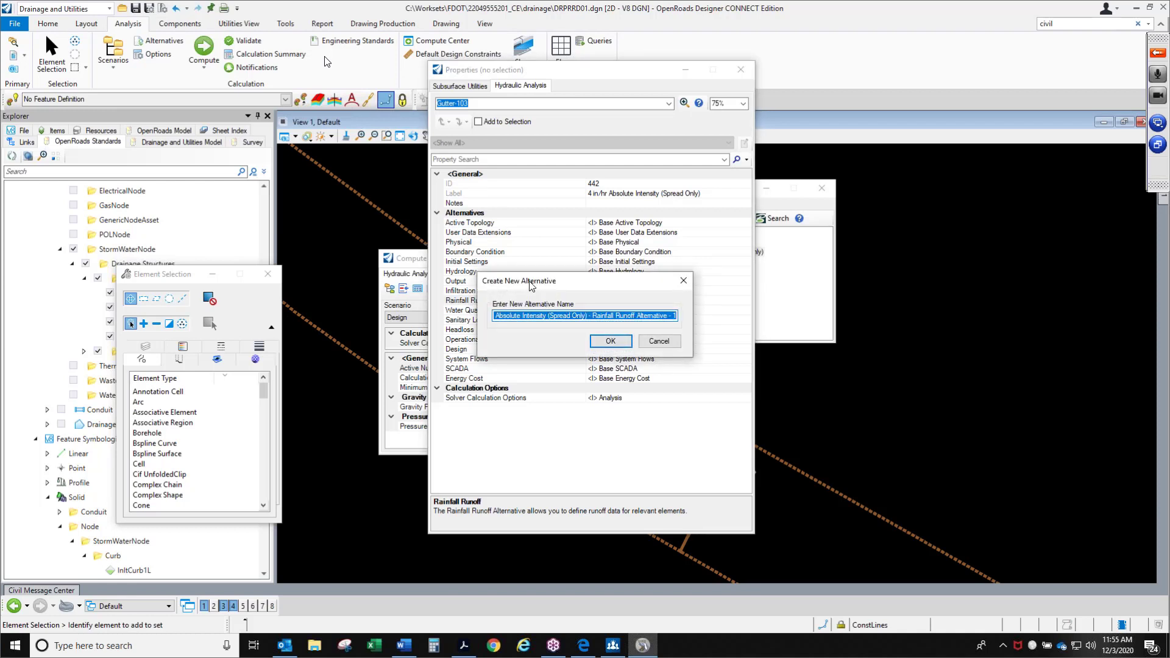
pyautogui.click(565, 316)
pyautogui.moveTo(495, 316); pyautogui.dragTo(516, 315)
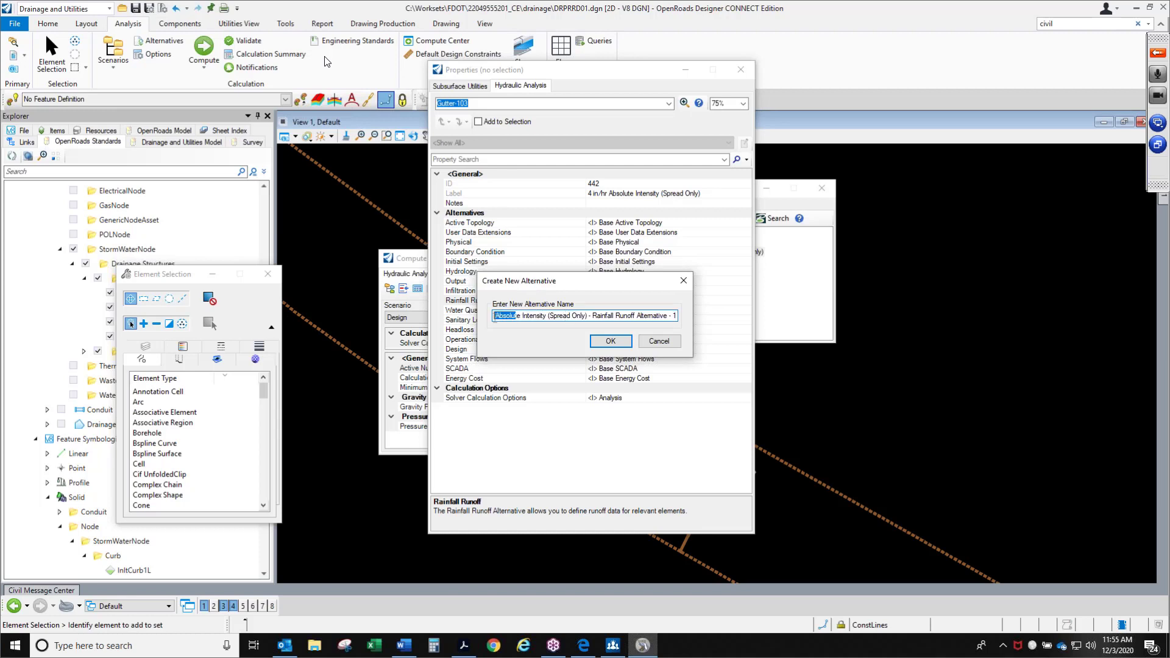
pyautogui.write('4 in/hr')
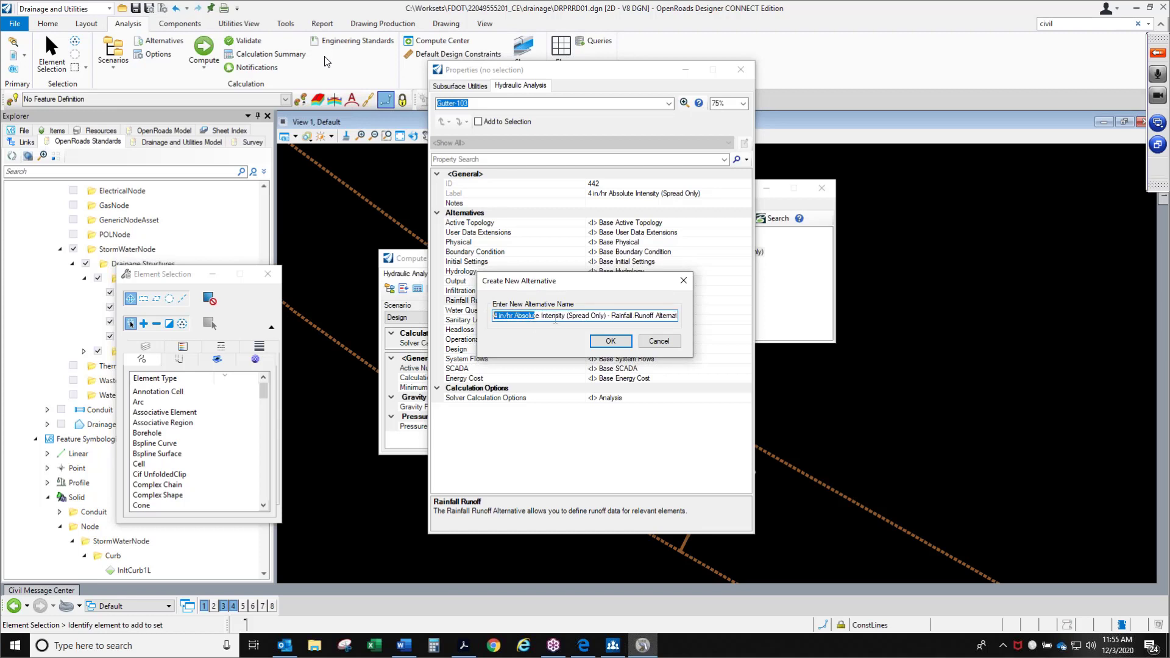
pyautogui.click(555, 316)
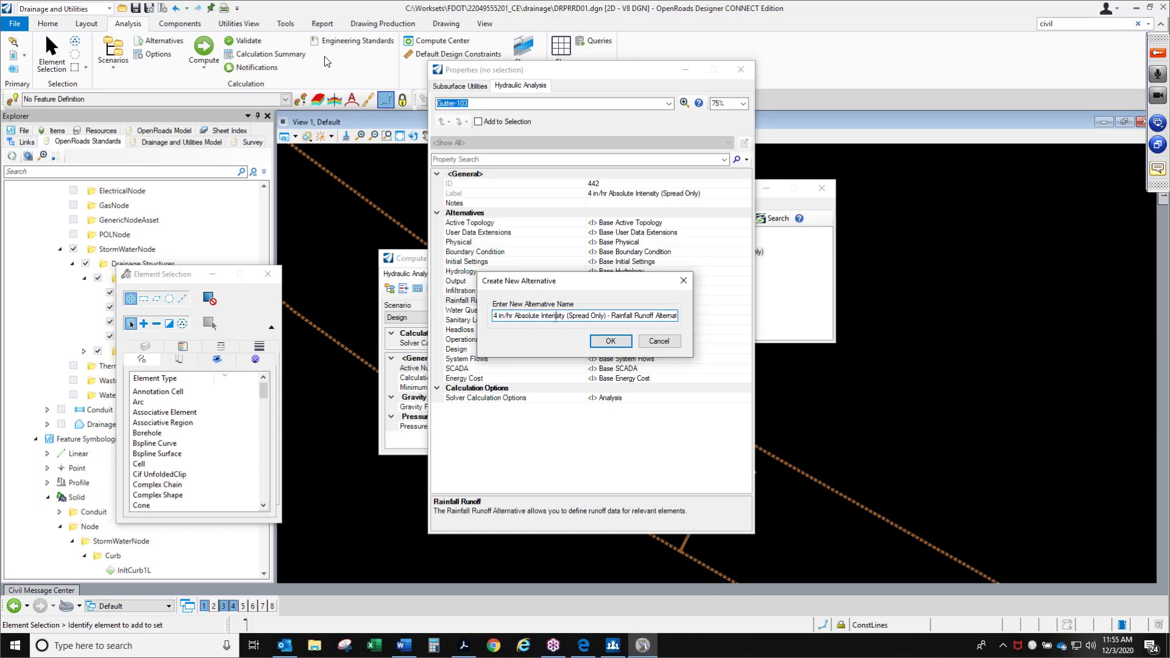
pyautogui.click(622, 344)
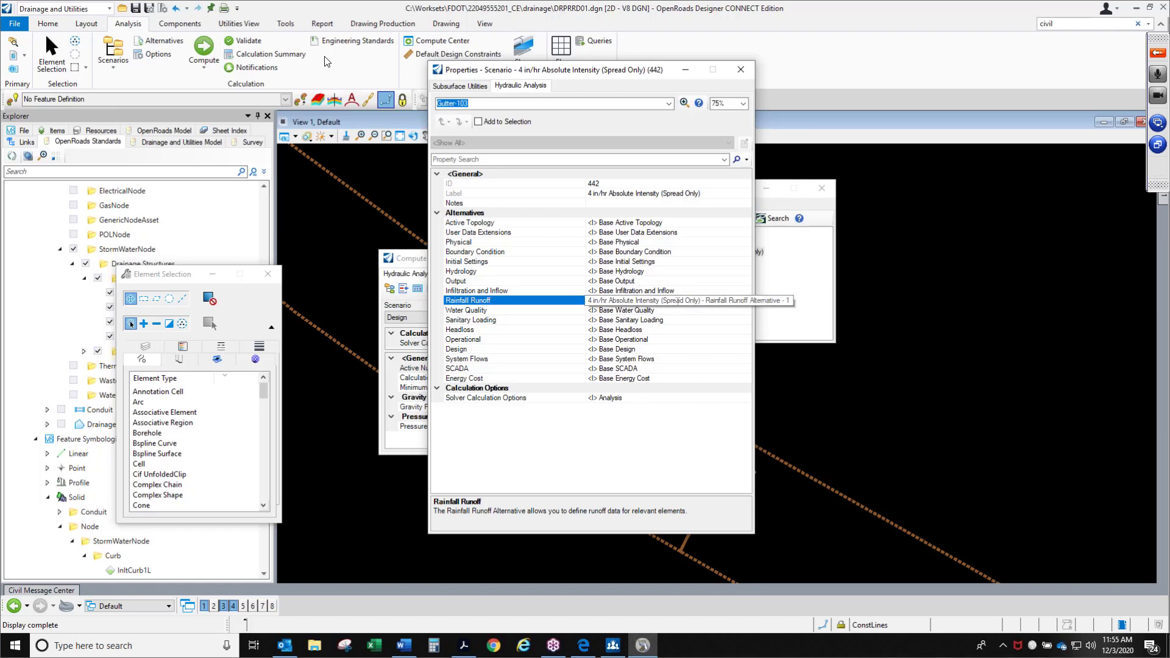
# Step: Close the scenario properties and open the "4 in/hr Absolute Intensity (Spread Only)" Rainfall Runoff alternative for editing
pyautogui.click(170, 42)
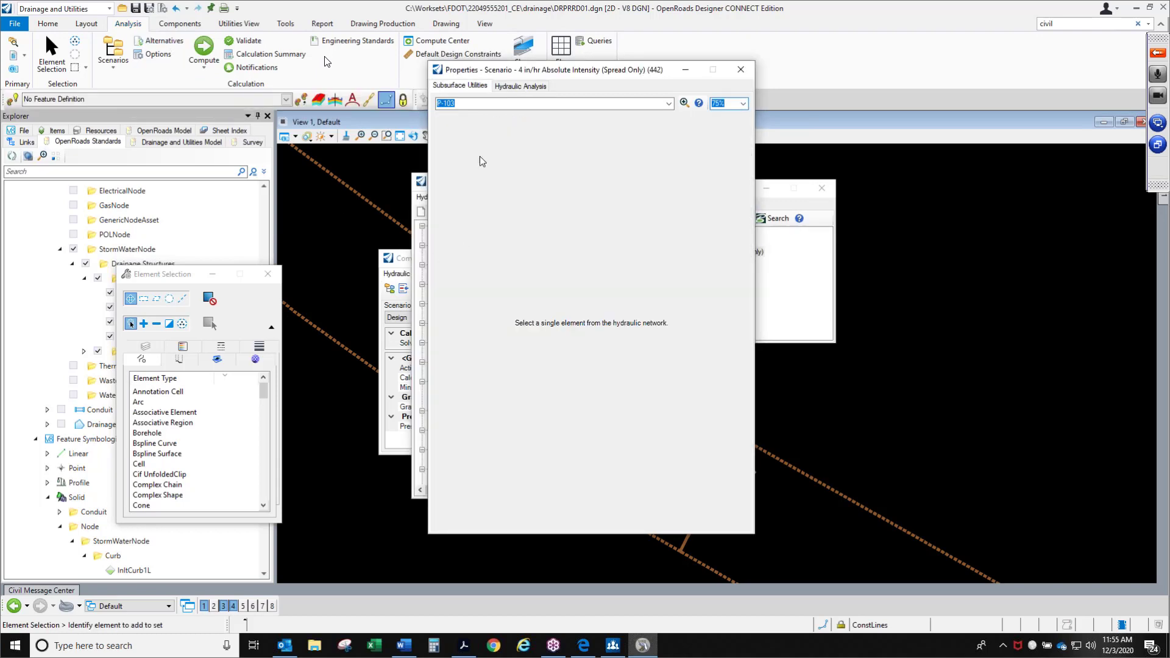
pyautogui.click(740, 69)
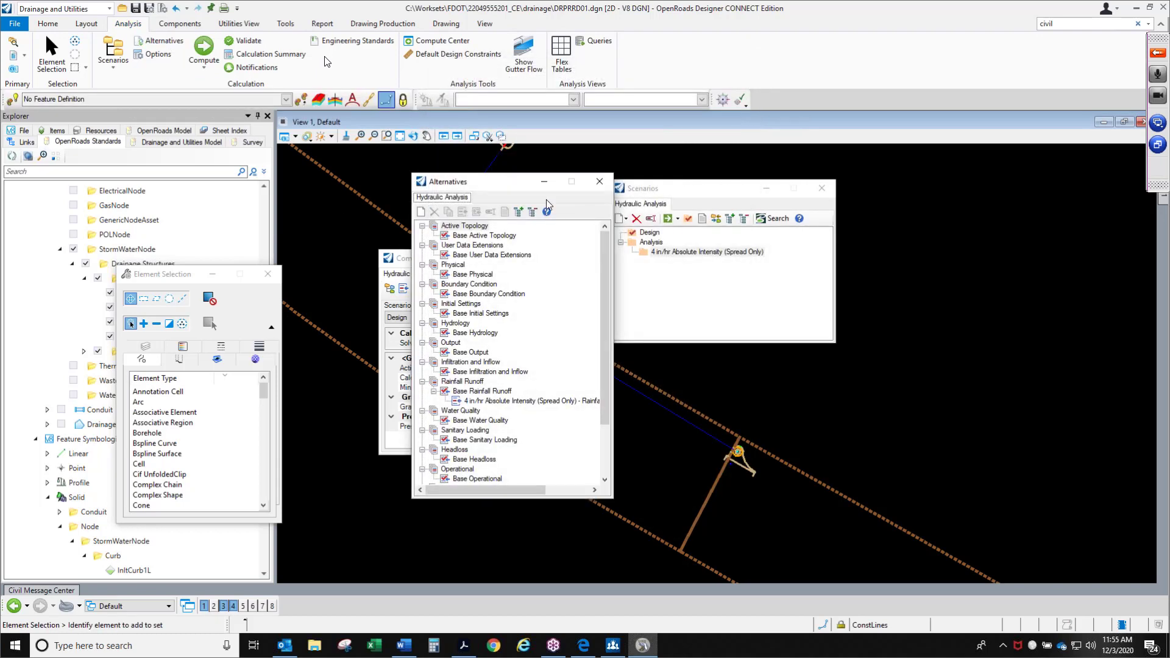
pyautogui.moveTo(518, 182); pyautogui.dragTo(626, 166)
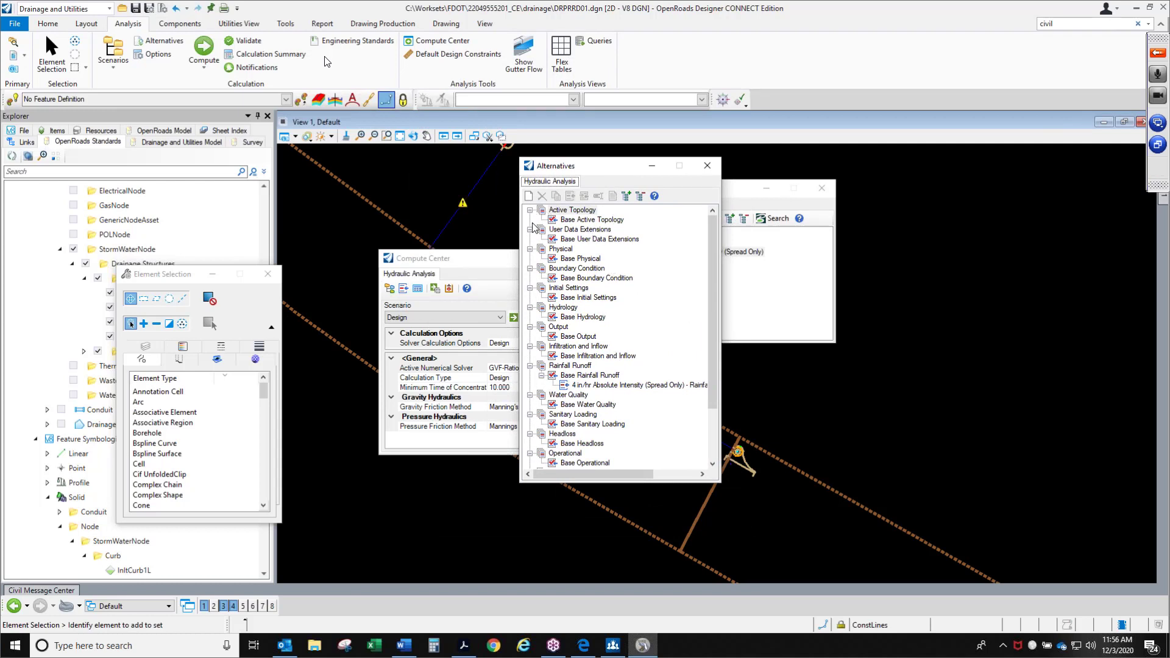
pyautogui.click(598, 220)
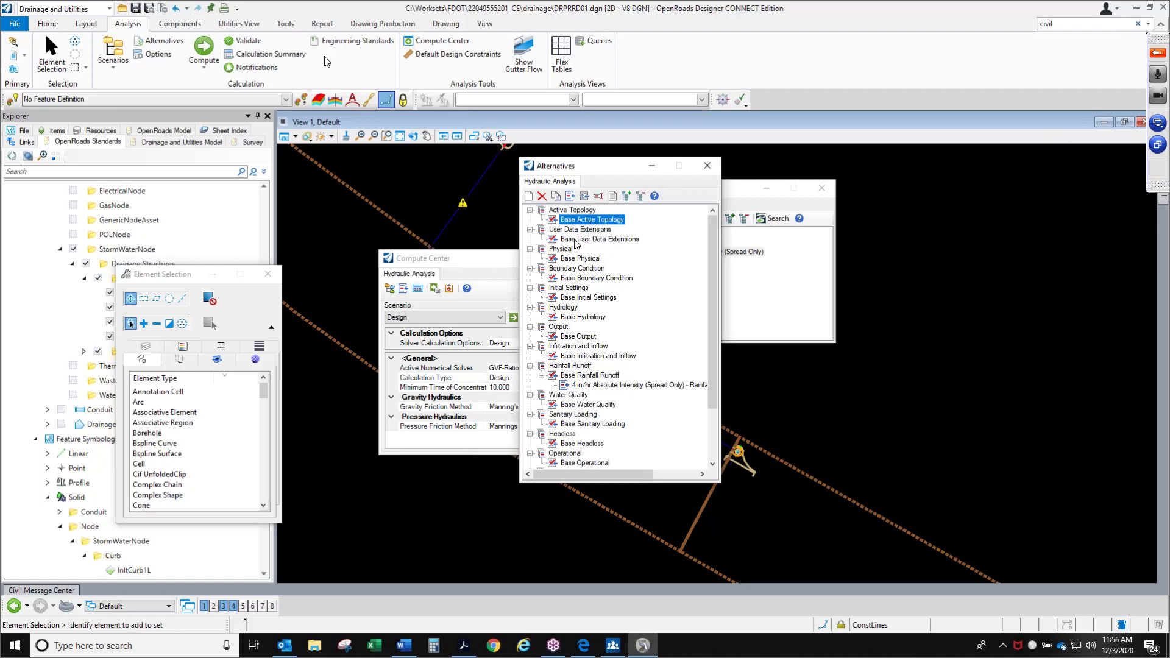
pyautogui.click(590, 385)
pyautogui.scroll(-2, 596, 378)
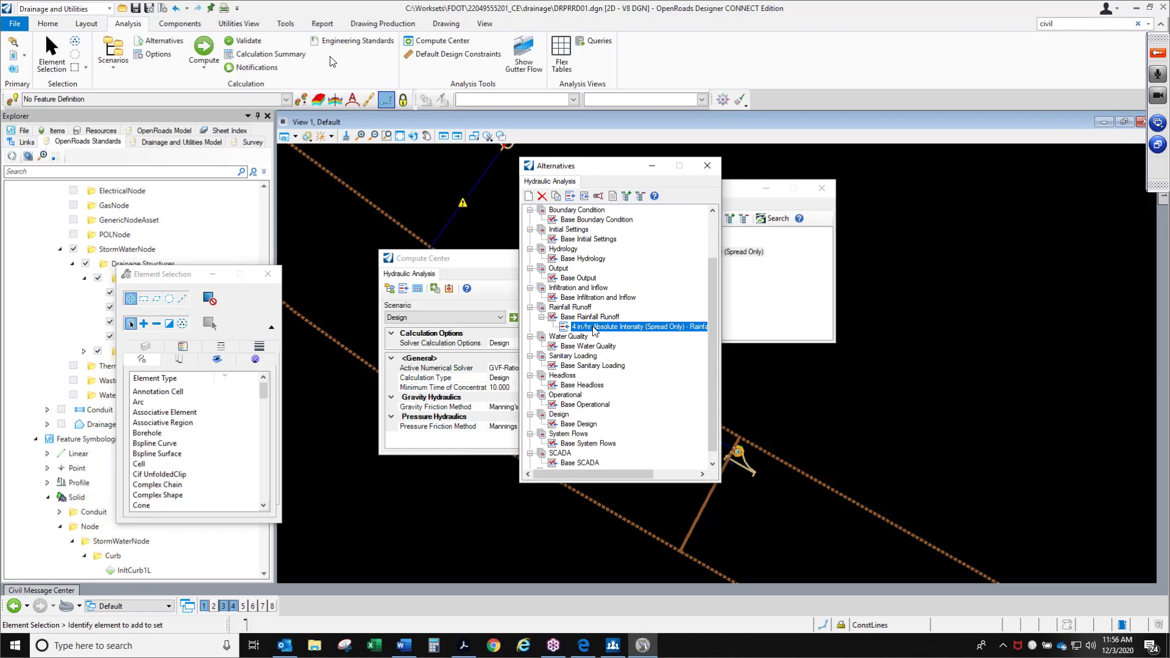
pyautogui.moveTo(720, 354); pyautogui.dragTo(872, 355)
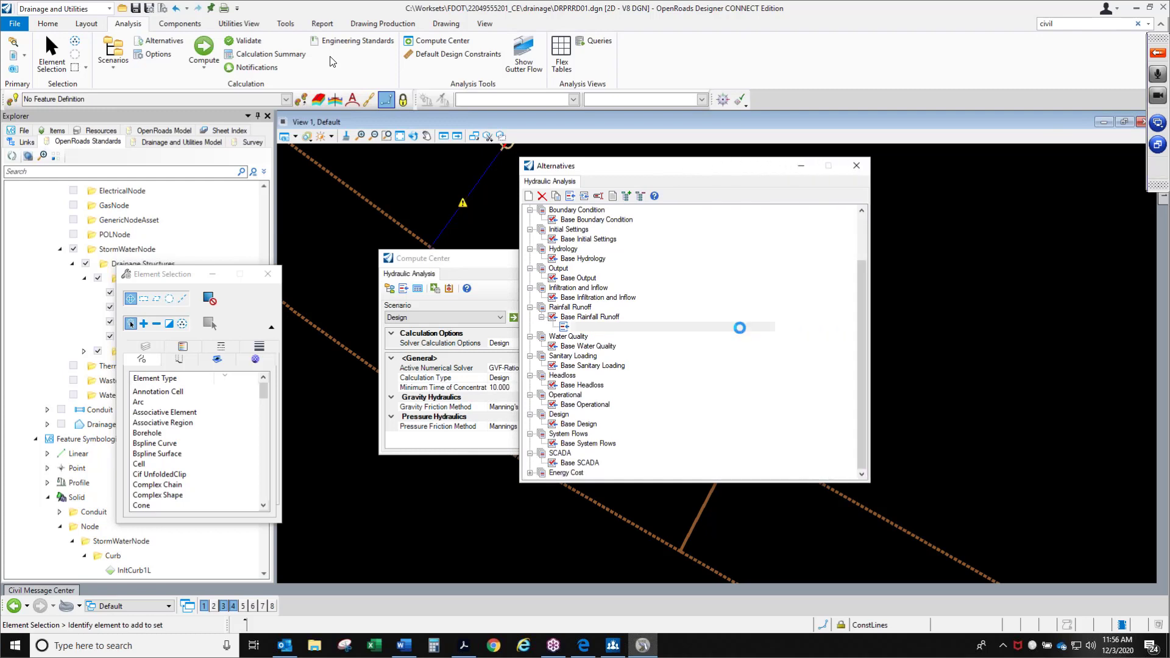
pyautogui.doubleClick(741, 328)
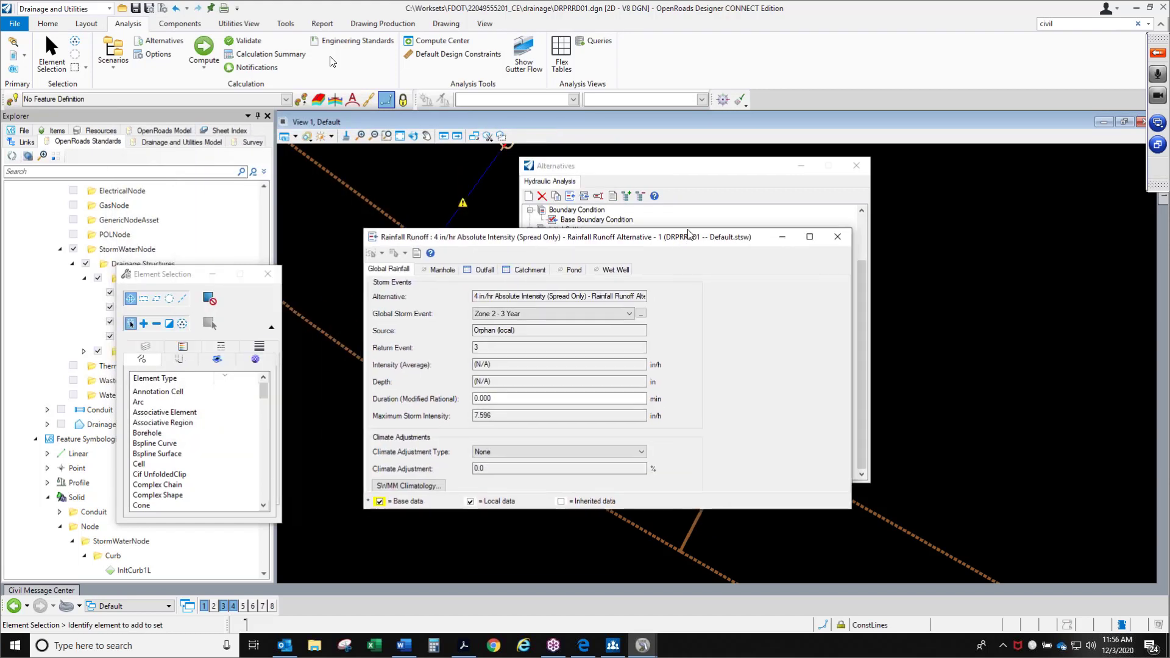
# Step: Set the alternative's Global Storm Event to "Absolute Intensity 4 in/hr - 0 Year" and close its editor
pyautogui.click(532, 304)
pyautogui.scroll(2, 573, 377)
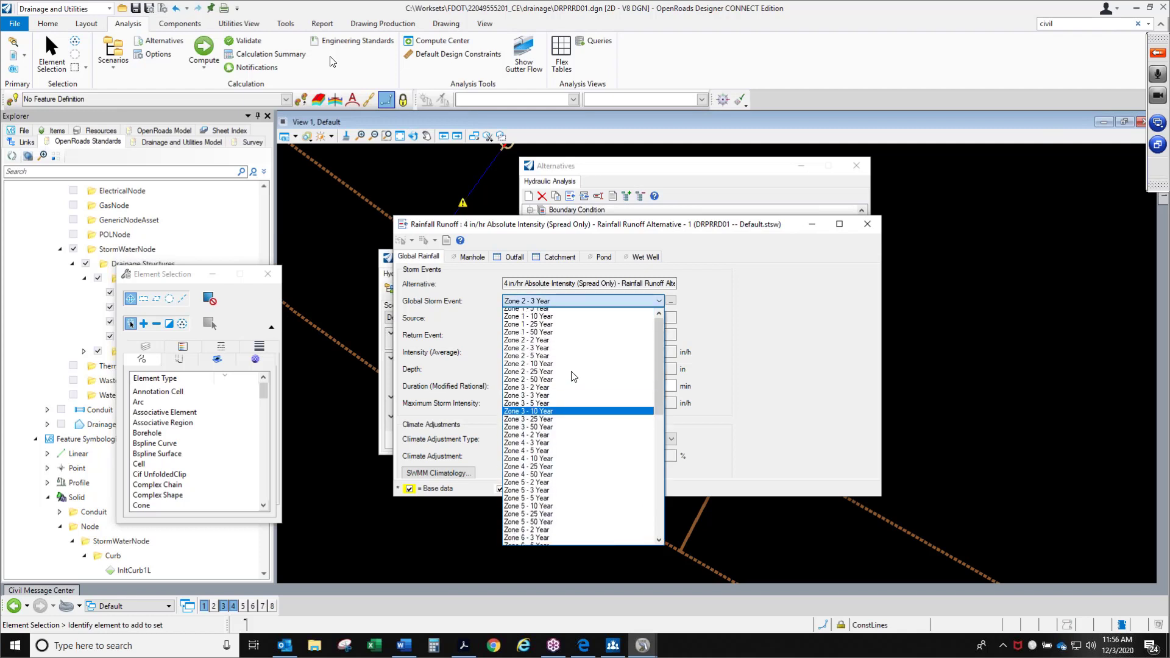
pyautogui.click(660, 302)
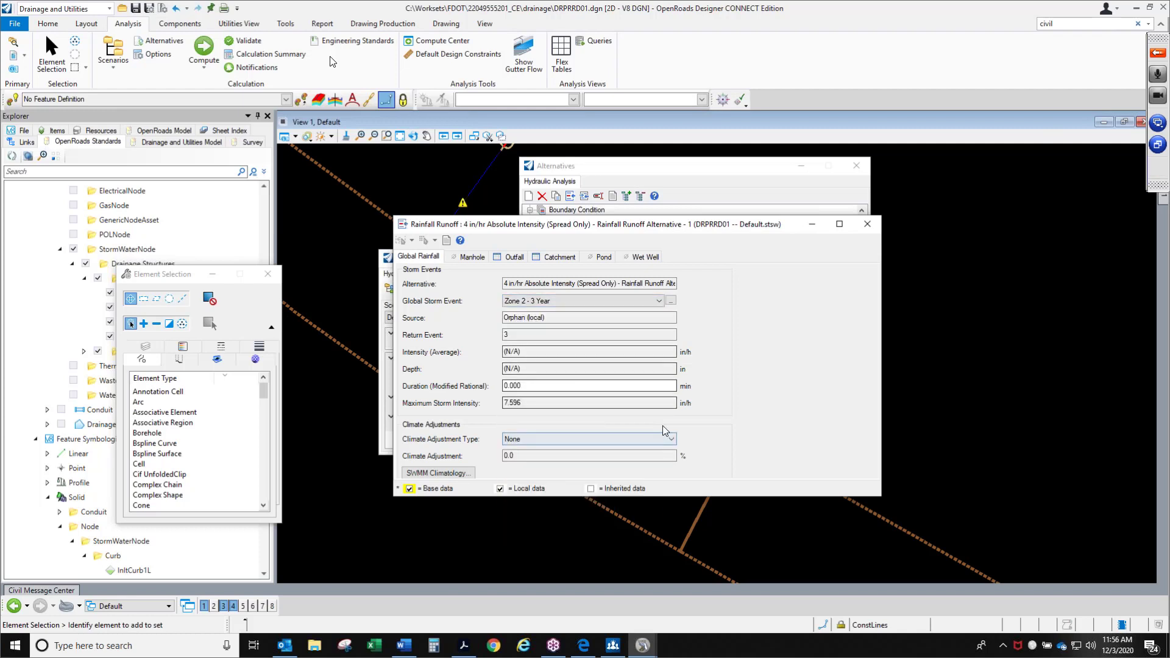
pyautogui.click(660, 301)
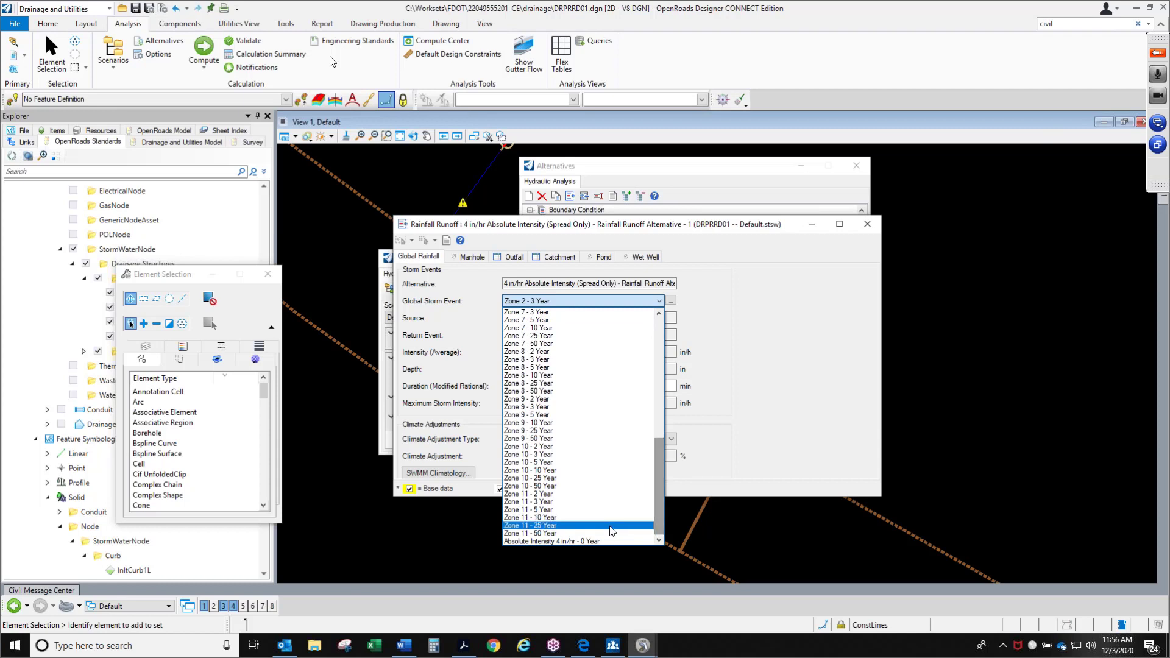
pyautogui.click(605, 542)
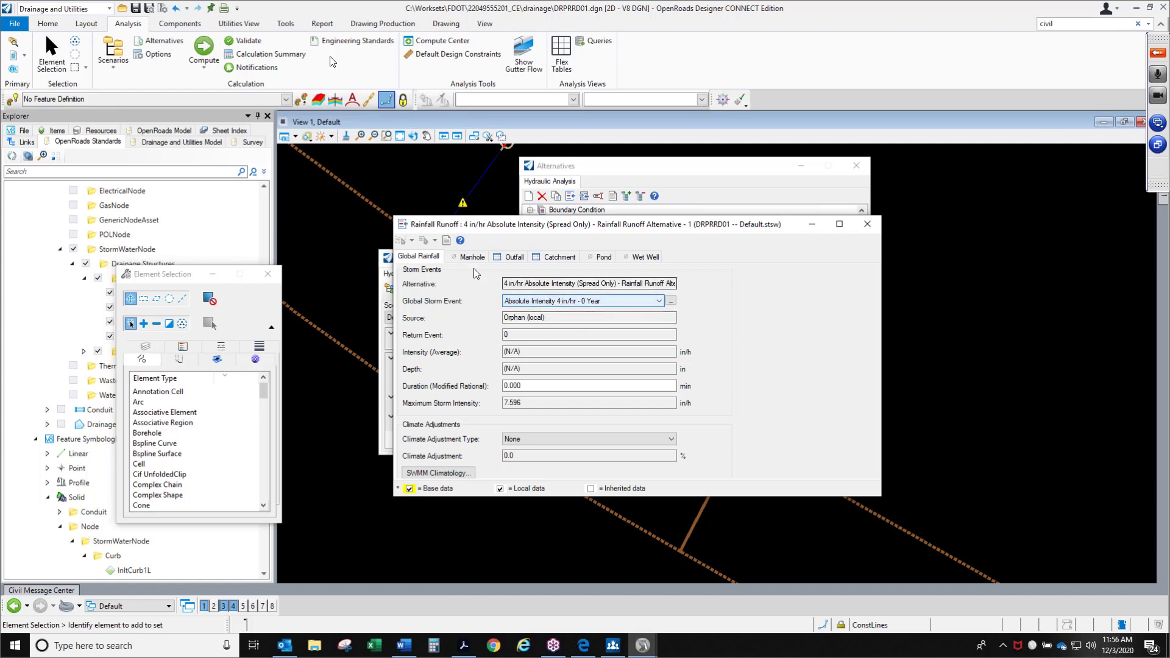
pyautogui.click(867, 225)
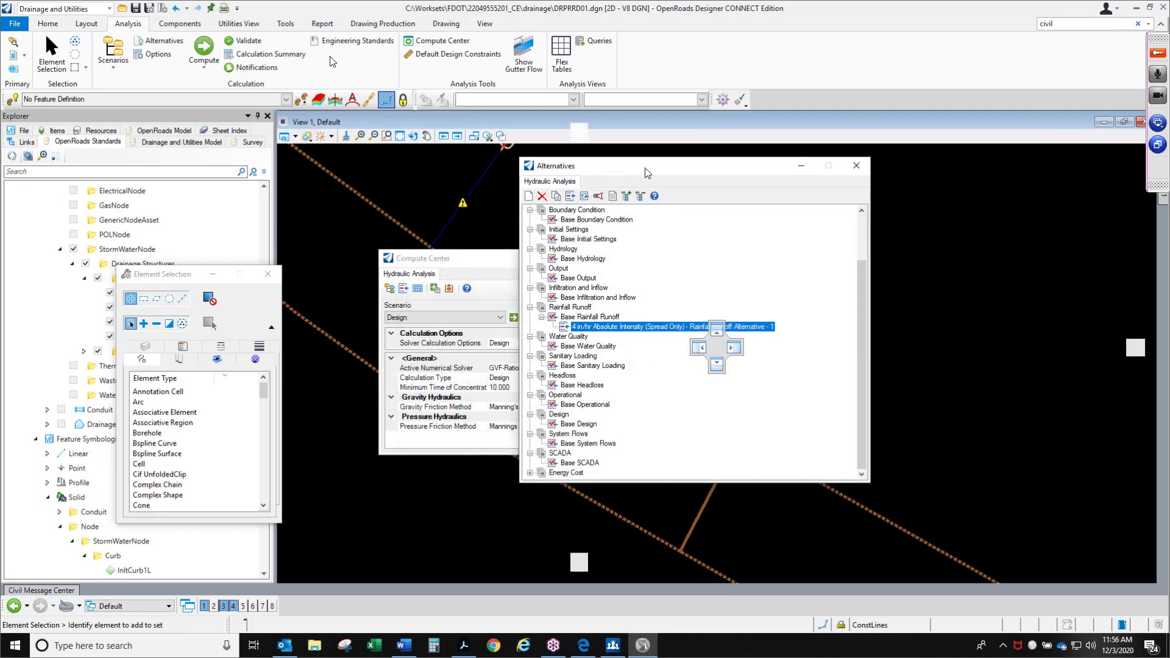
# Step: Close the Alternatives, Compute Center and Scenarios windows to clear the drawing view
pyautogui.moveTo(610, 170); pyautogui.dragTo(646, 169)
pyautogui.click(466, 650)
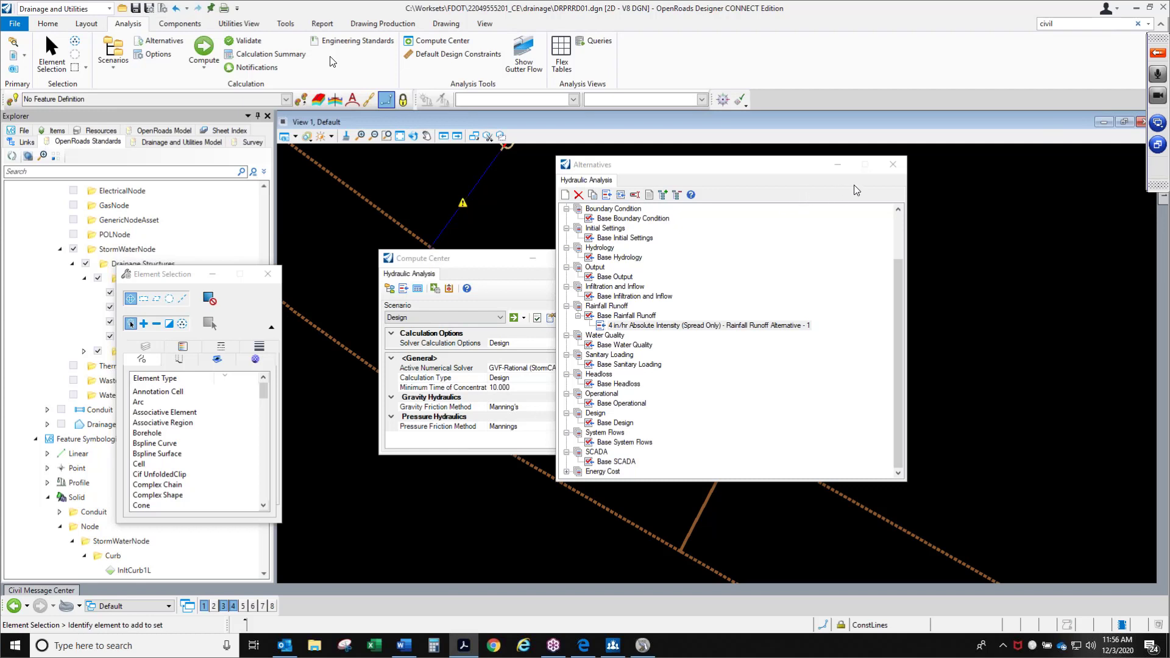
pyautogui.click(892, 164)
pyautogui.click(589, 258)
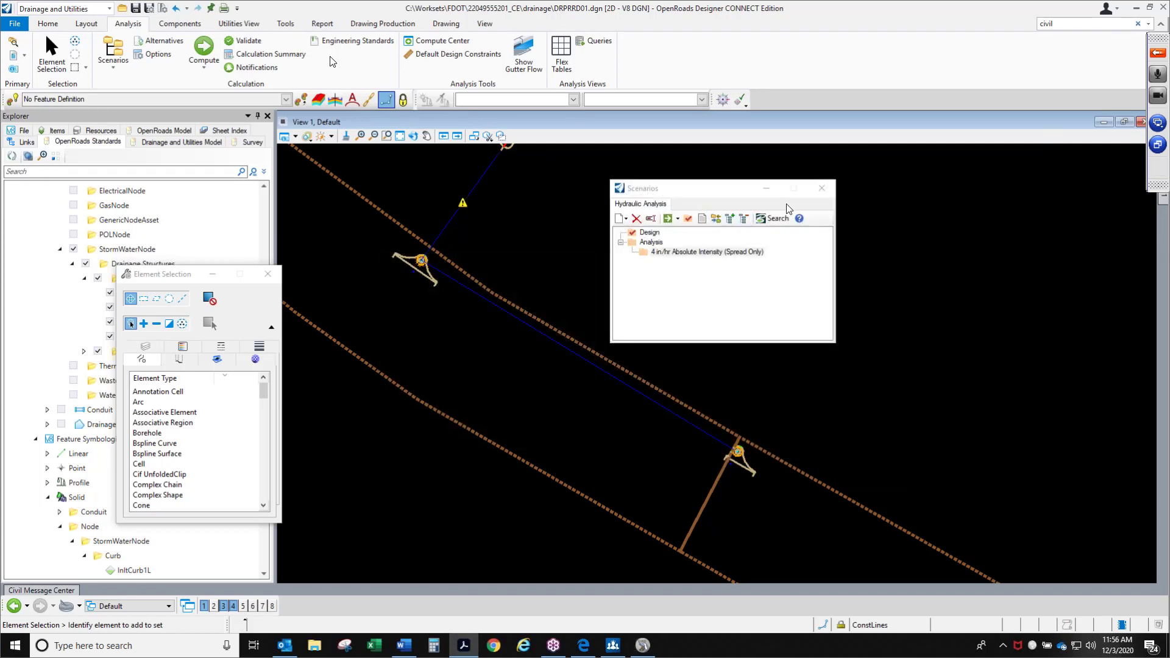
pyautogui.click(821, 189)
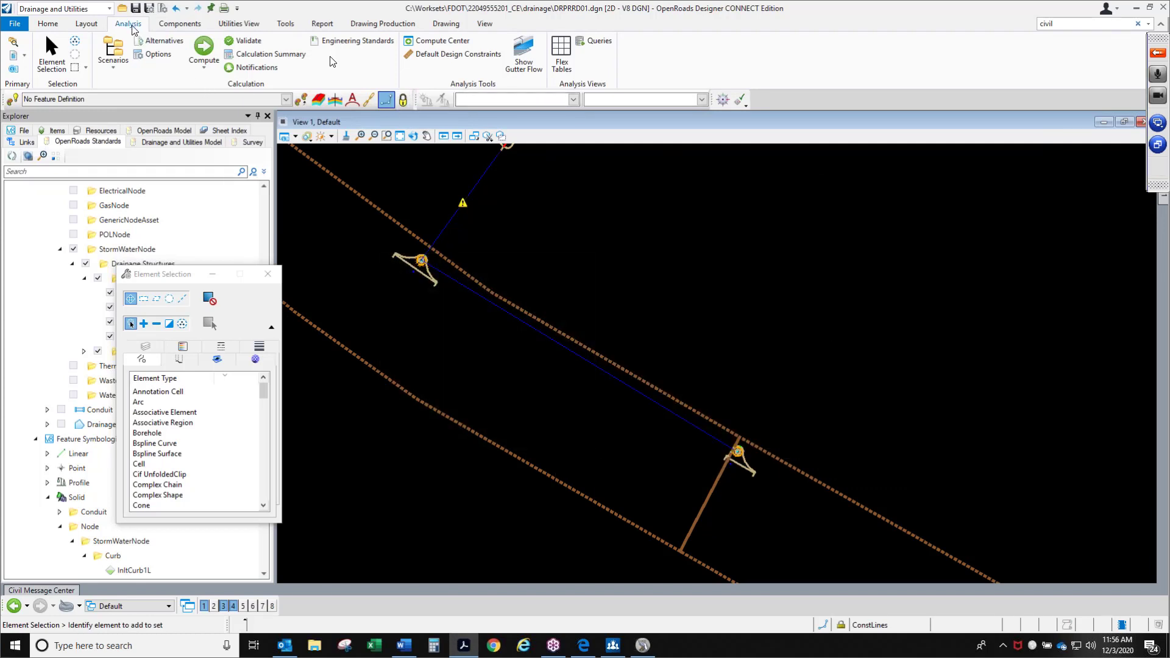
# Step: Review the storm event assigned to each rainfall alternative in the Global Storm Events table, widening the Alternative column, and close it
pyautogui.click(180, 23)
pyautogui.click(119, 67)
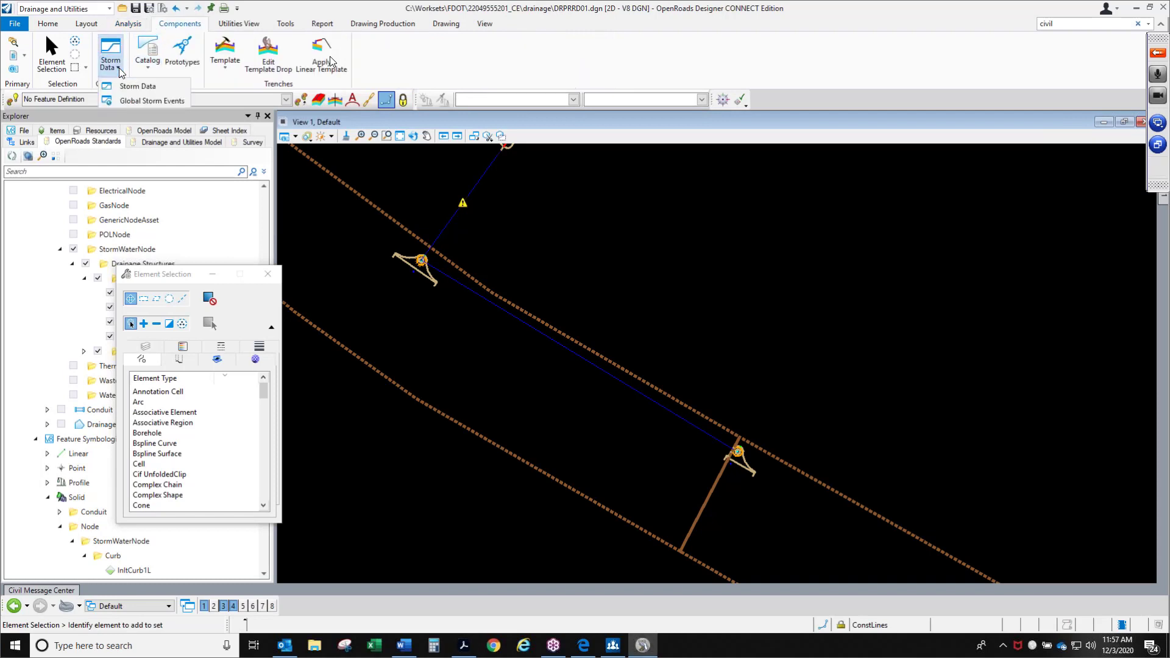
pyautogui.click(126, 100)
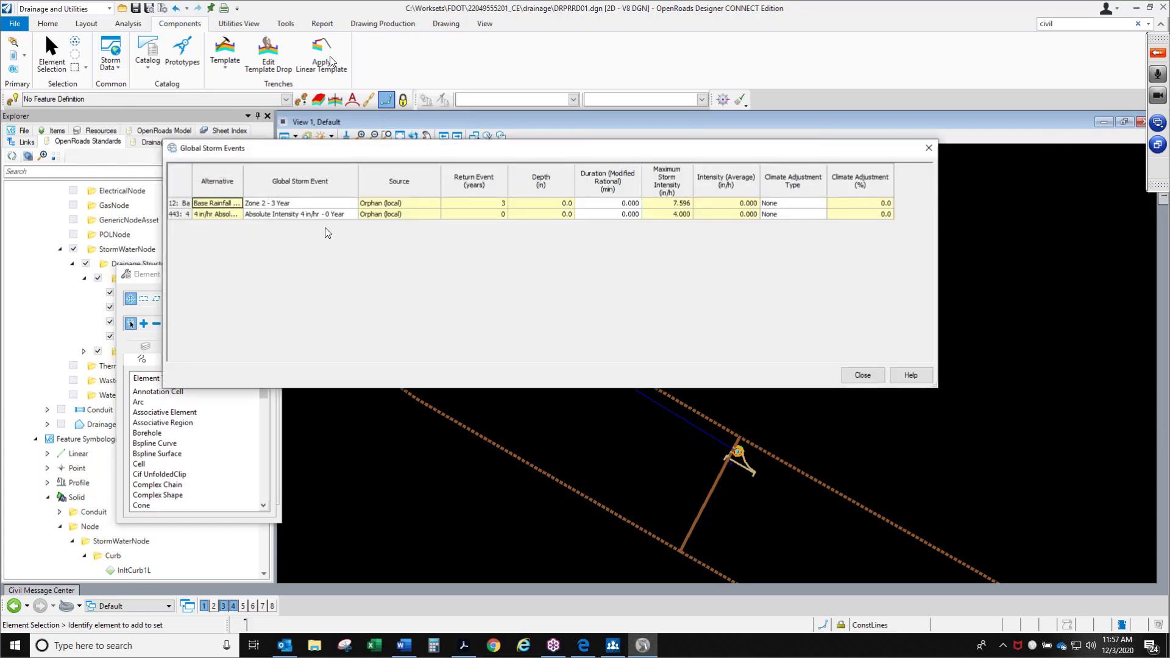
pyautogui.moveTo(243, 179); pyautogui.dragTo(330, 183)
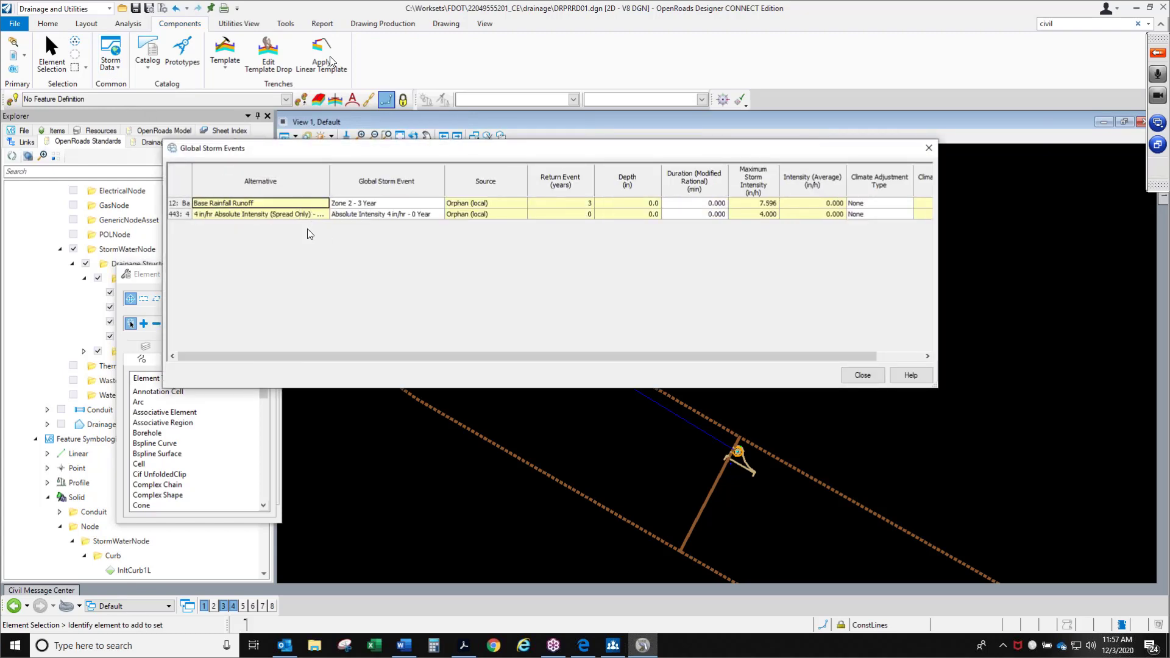
pyautogui.click(269, 214)
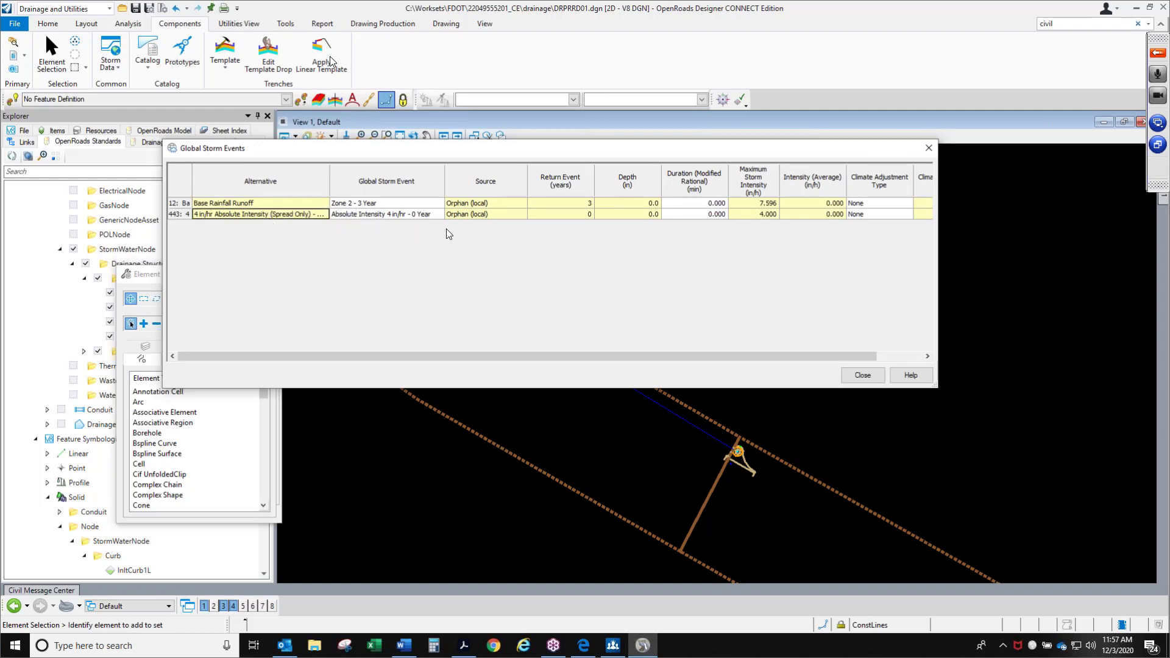
pyautogui.click(928, 148)
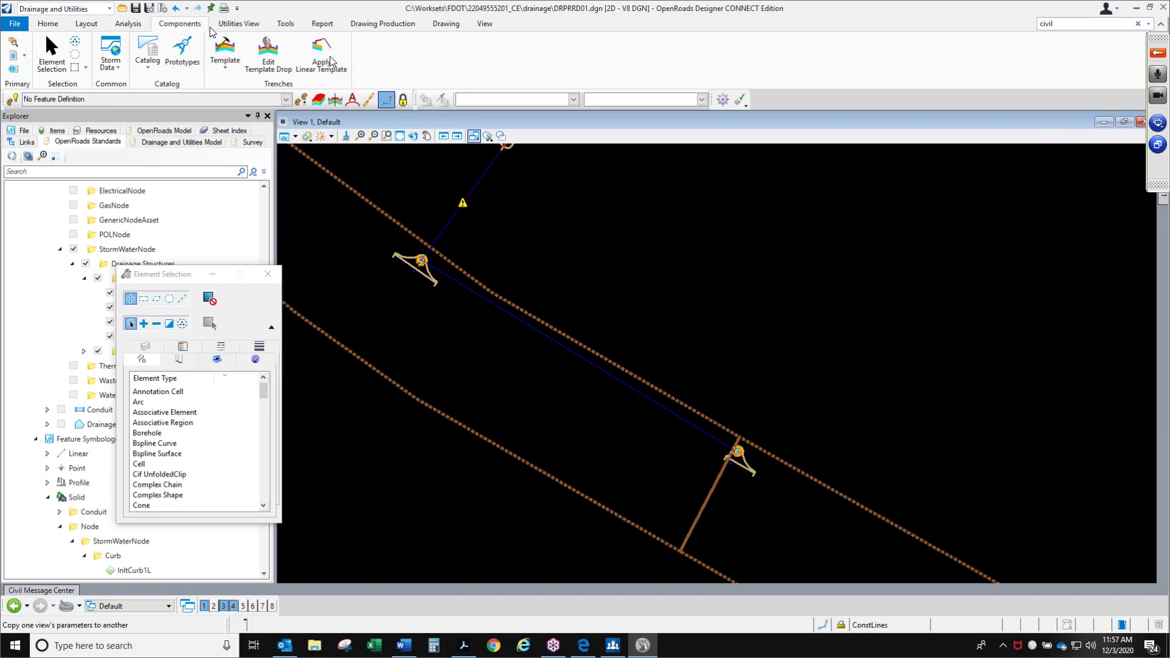
# Step: Reopen the Compute Center and check the scenarios and alternatives lists through it, closing each list
pyautogui.click(127, 24)
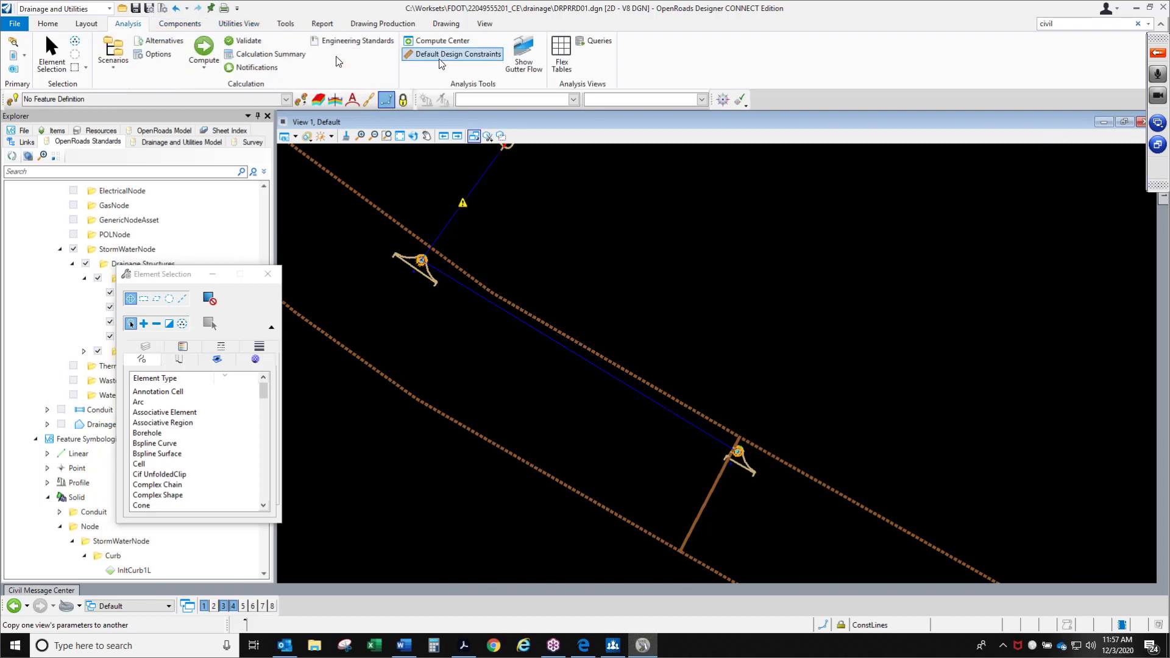
pyautogui.click(440, 40)
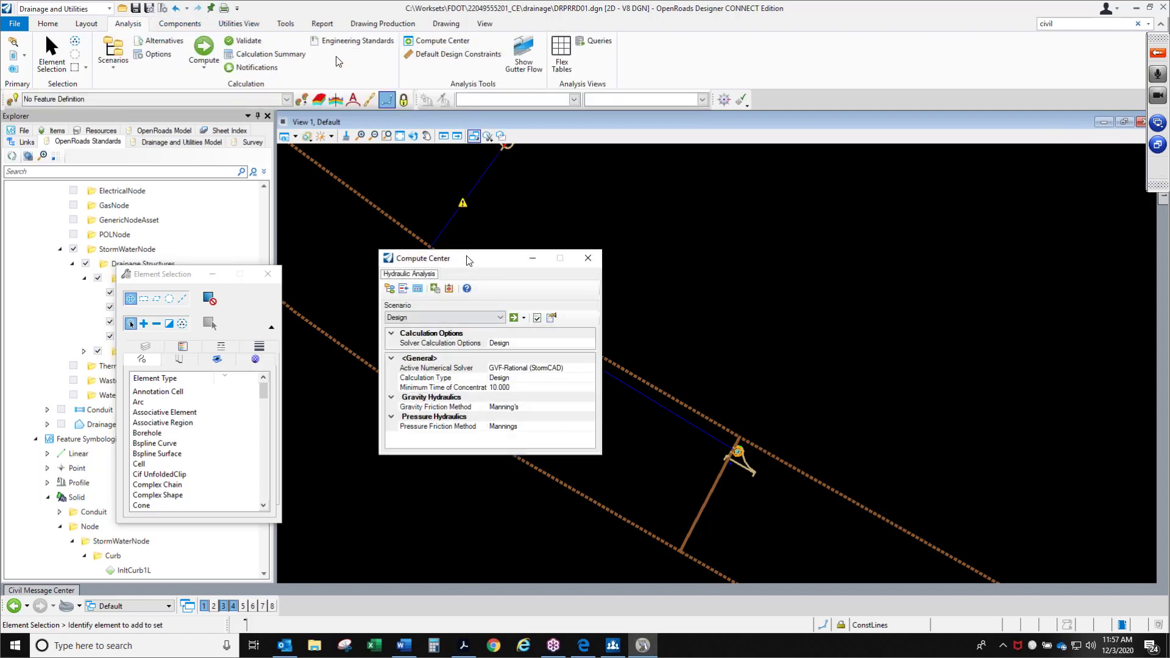
pyautogui.moveTo(468, 260); pyautogui.dragTo(586, 212)
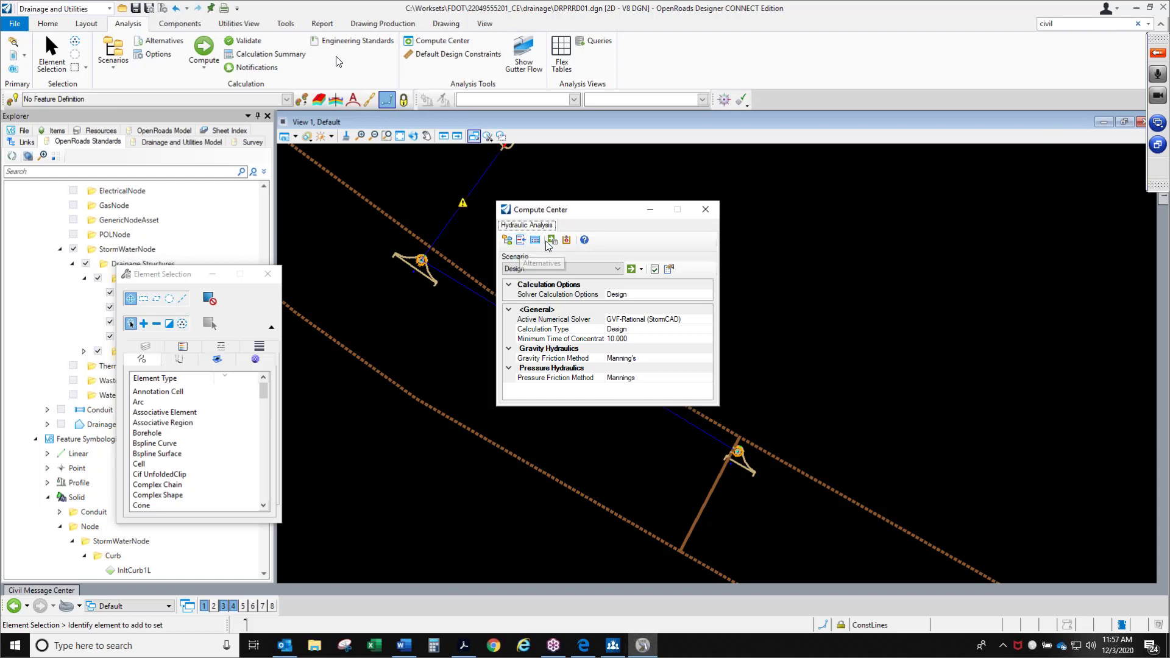
pyautogui.click(513, 243)
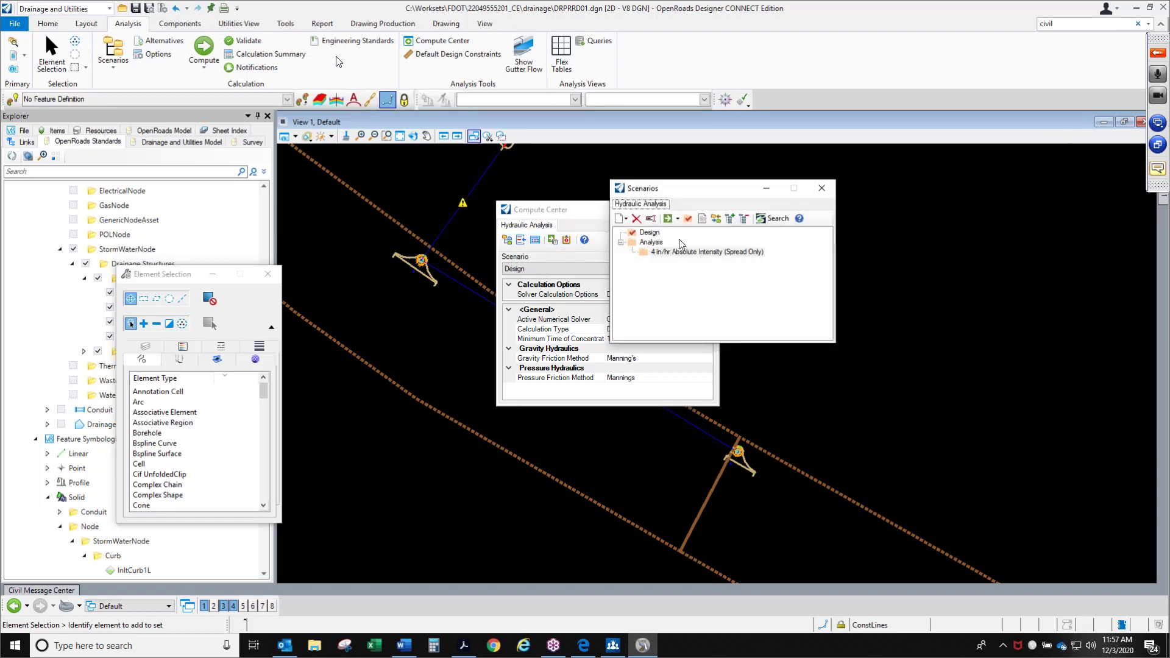
pyautogui.click(821, 188)
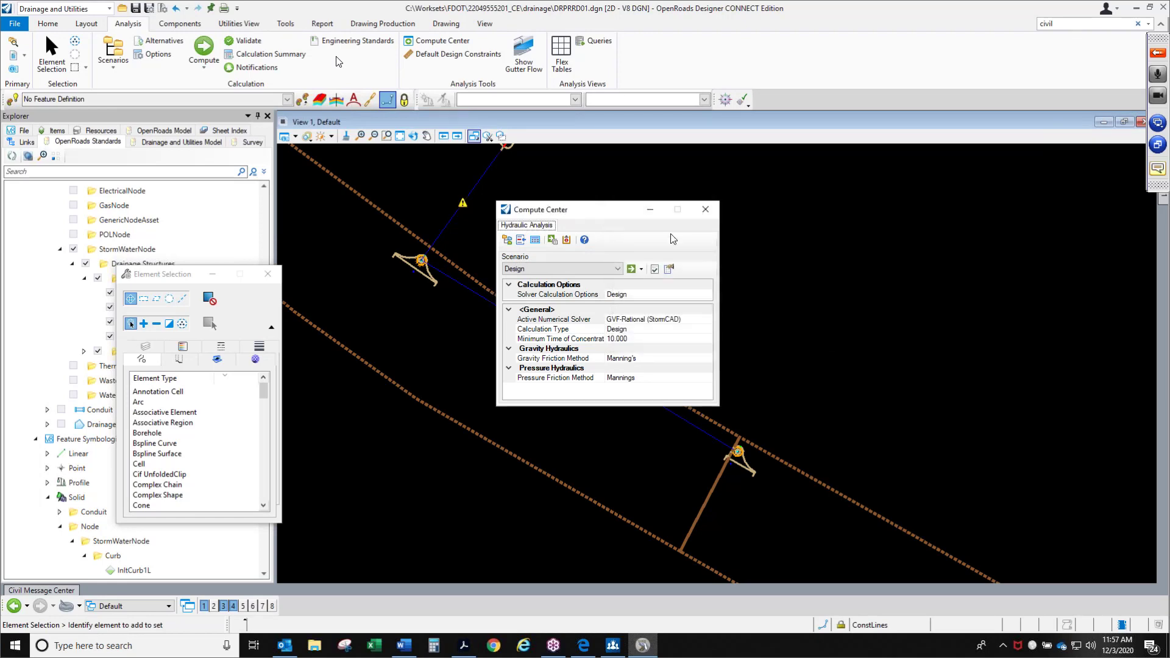
pyautogui.click(521, 239)
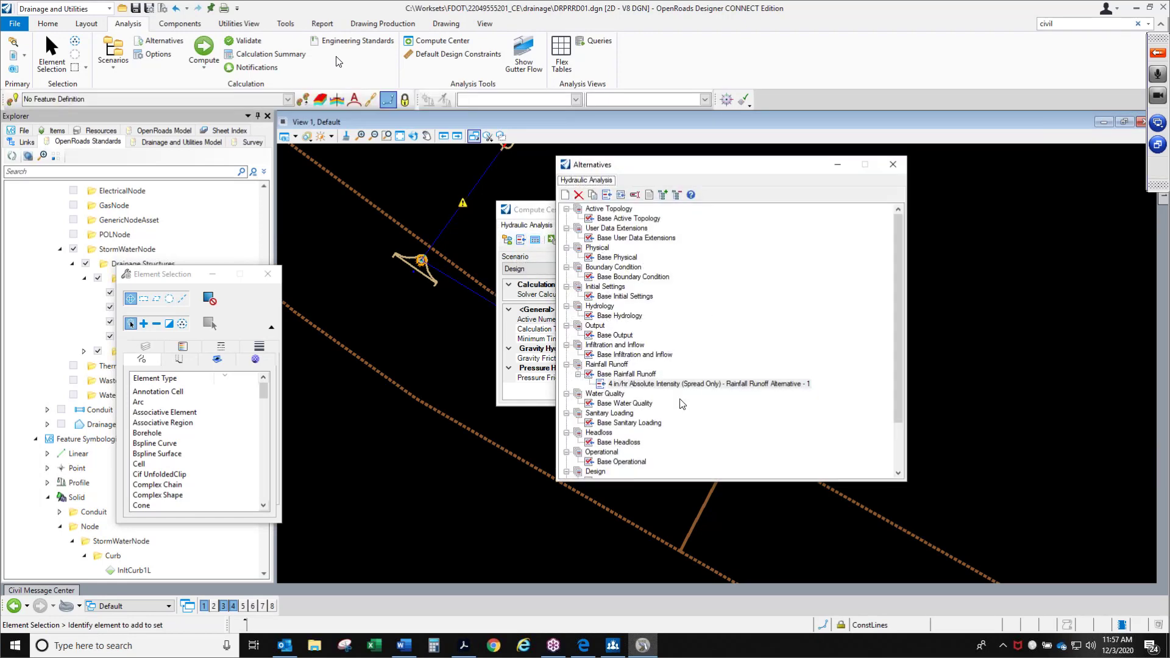
pyautogui.click(893, 166)
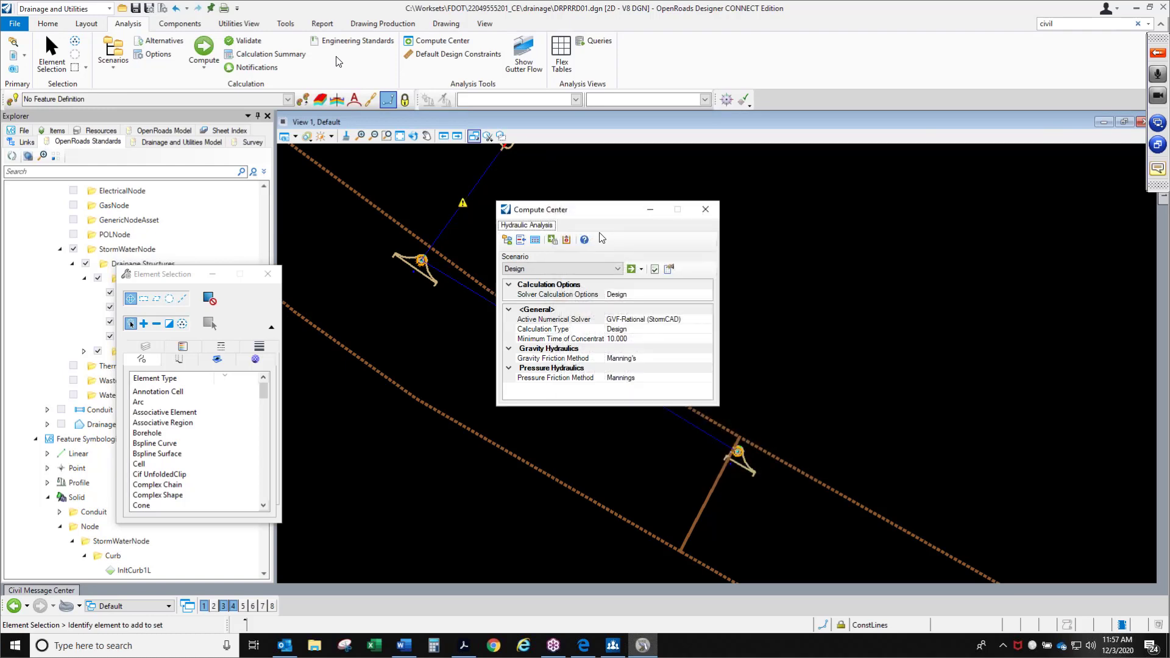
# Step: Examine the Design solver's calculation options from the Compute Center, close them, and look back through the training chat messages
pyautogui.click(537, 239)
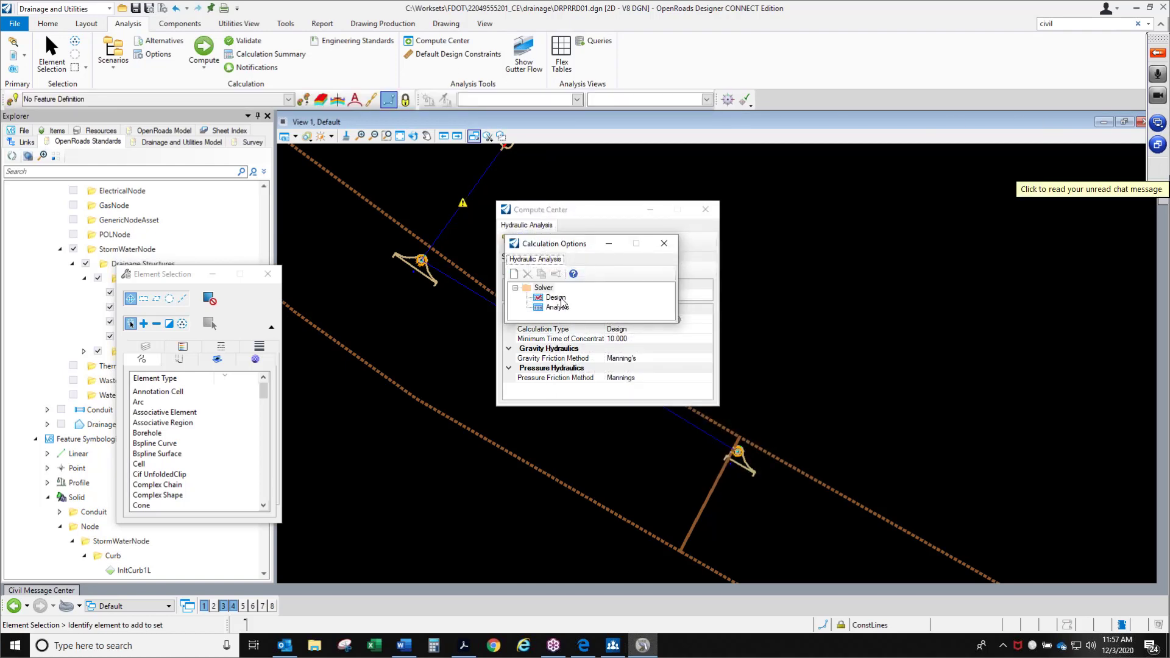
pyautogui.moveTo(570, 249); pyautogui.dragTo(708, 205)
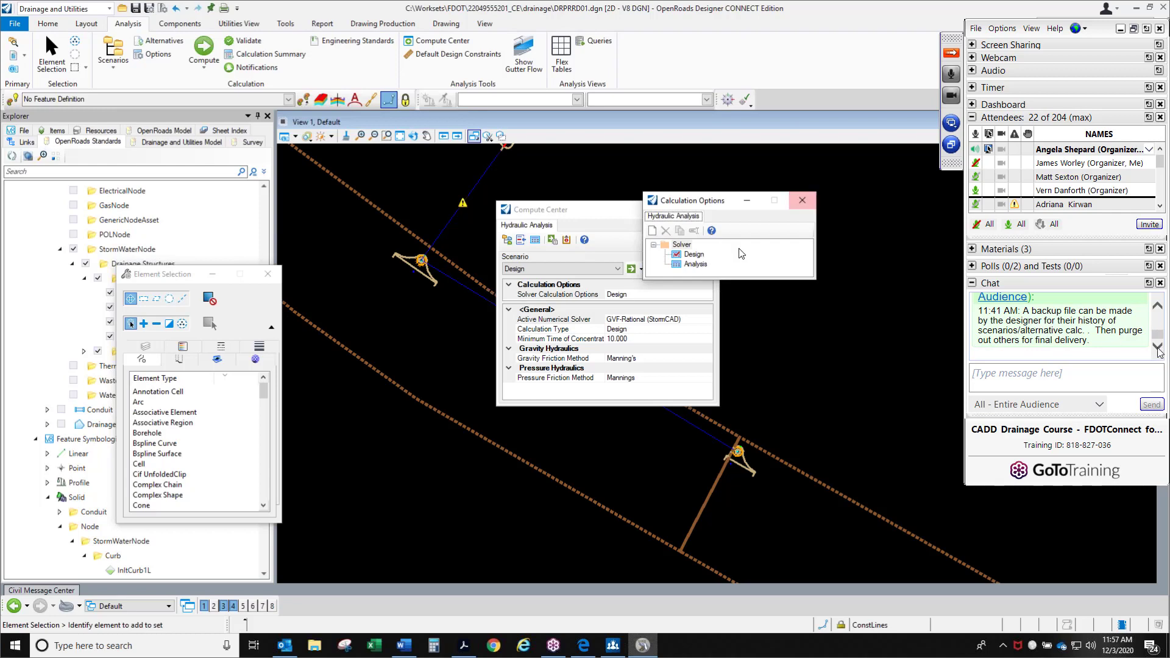
pyautogui.doubleClick(699, 256)
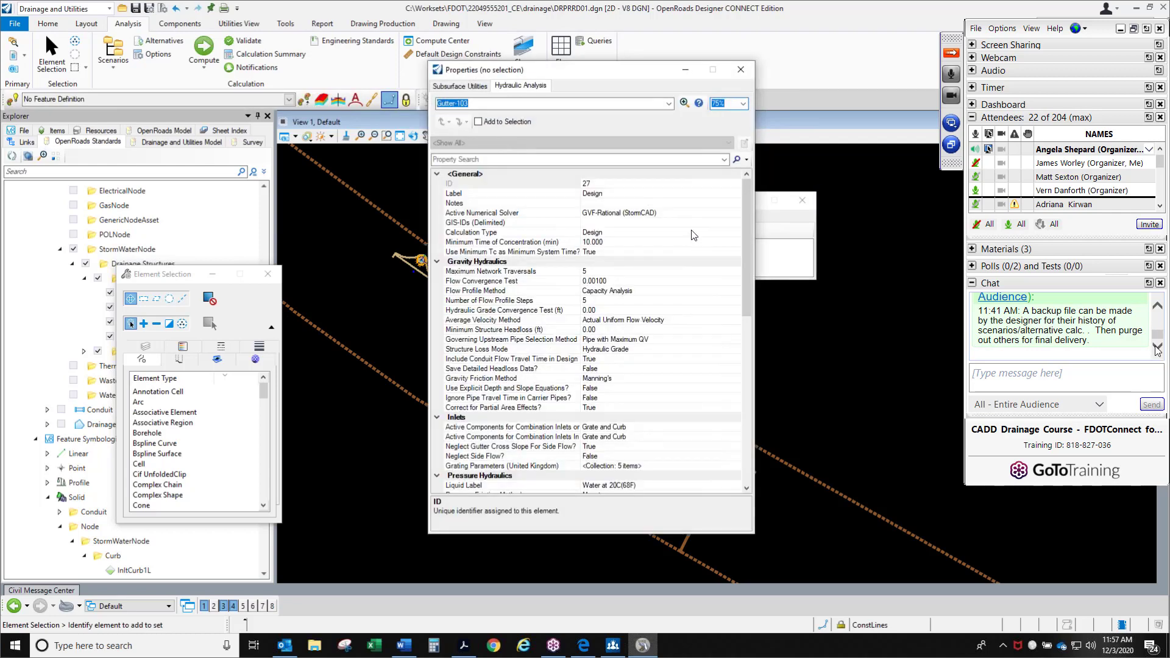
pyautogui.moveTo(635, 84); pyautogui.dragTo(811, 84)
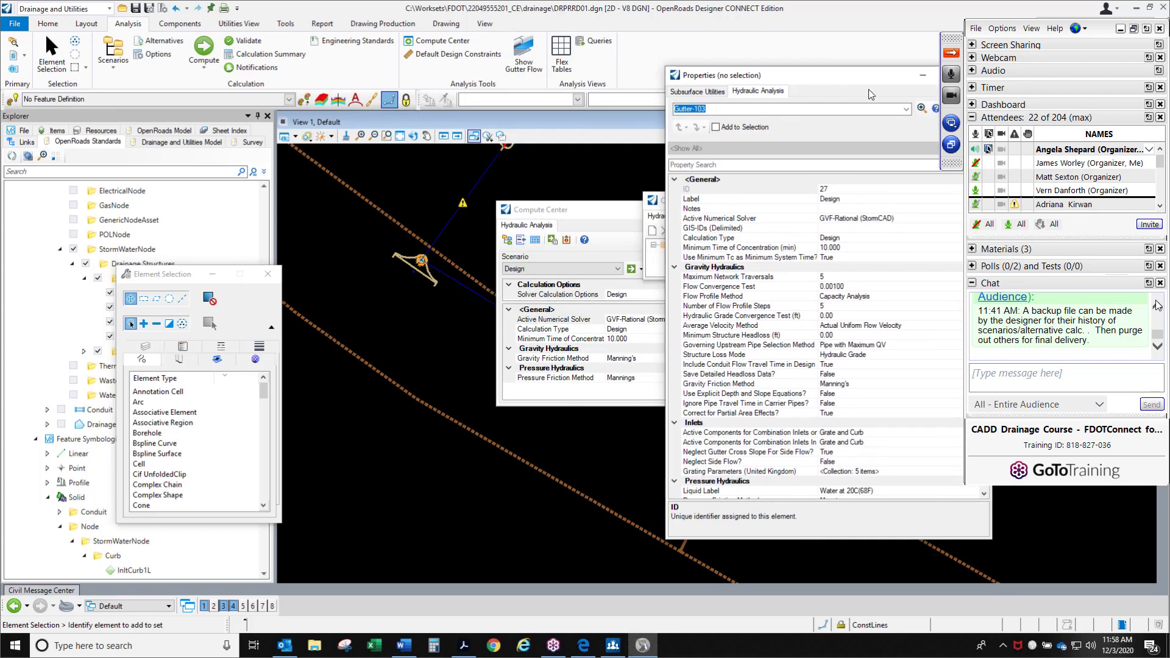
pyautogui.click(978, 75)
pyautogui.click(1157, 310)
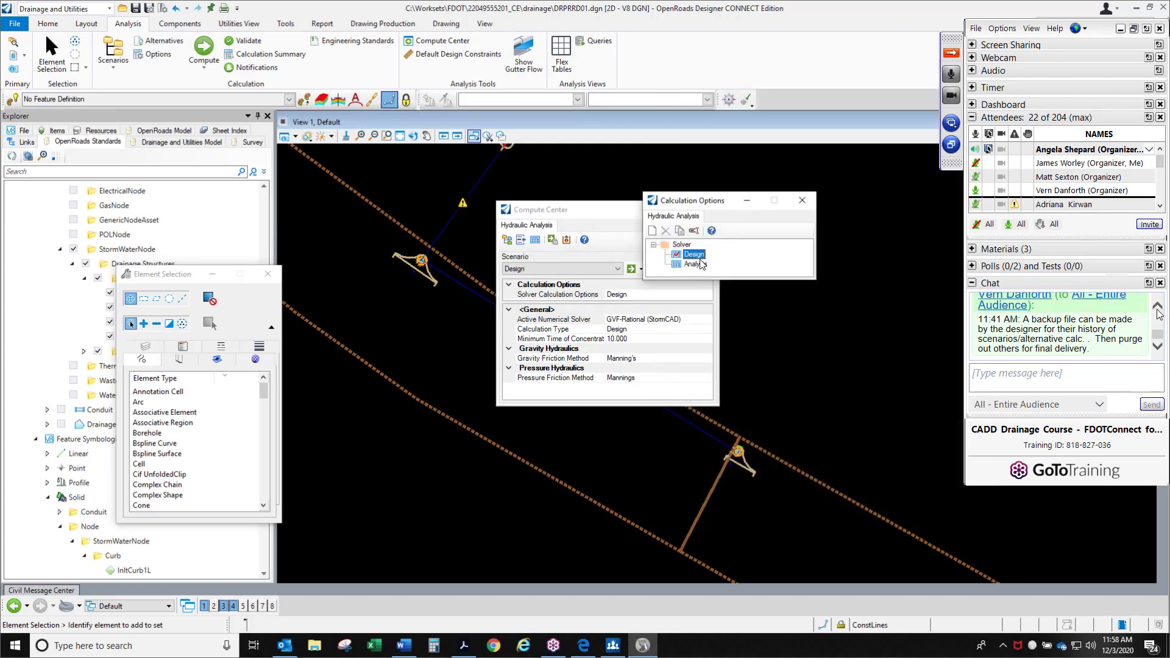
pyautogui.click(1157, 309)
pyautogui.click(1157, 310)
pyautogui.click(803, 201)
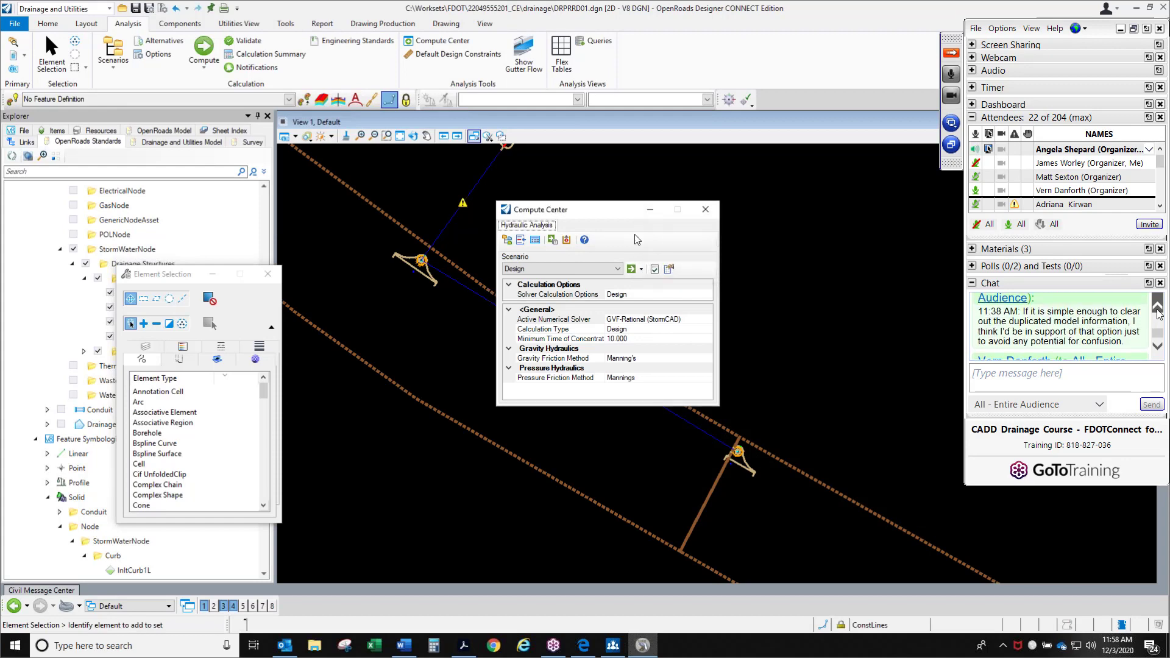
pyautogui.click(1157, 310)
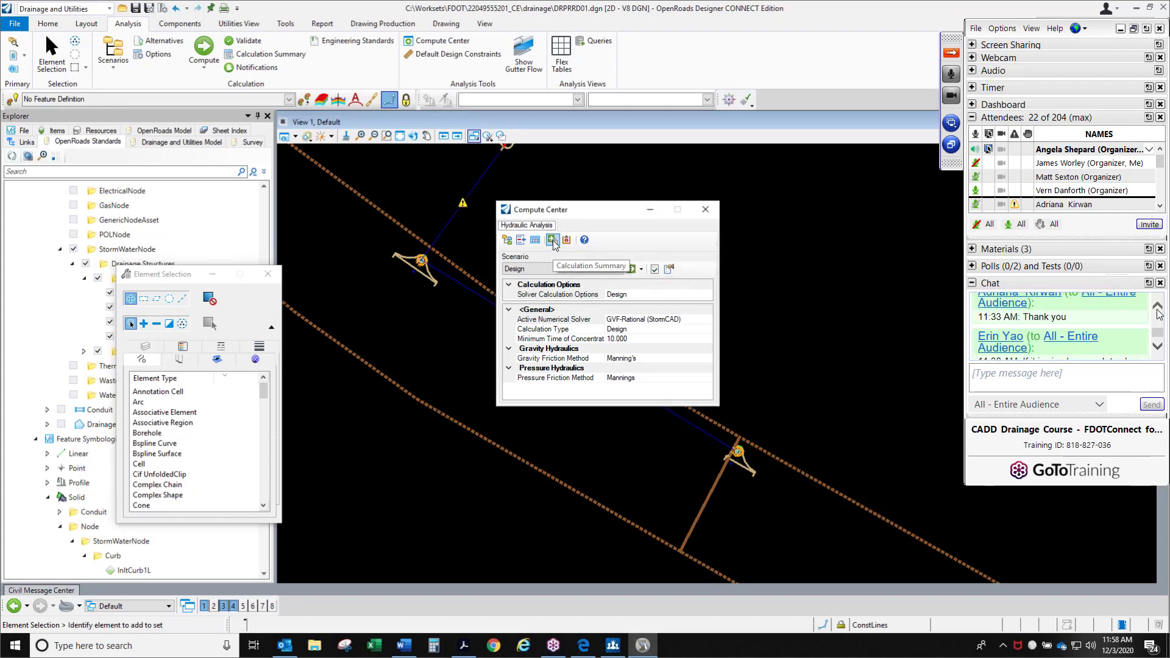
# Step: Check the Design scenario's calculation summary from the Compute Center, collapse the training control panel, and close the summary
pyautogui.click(553, 240)
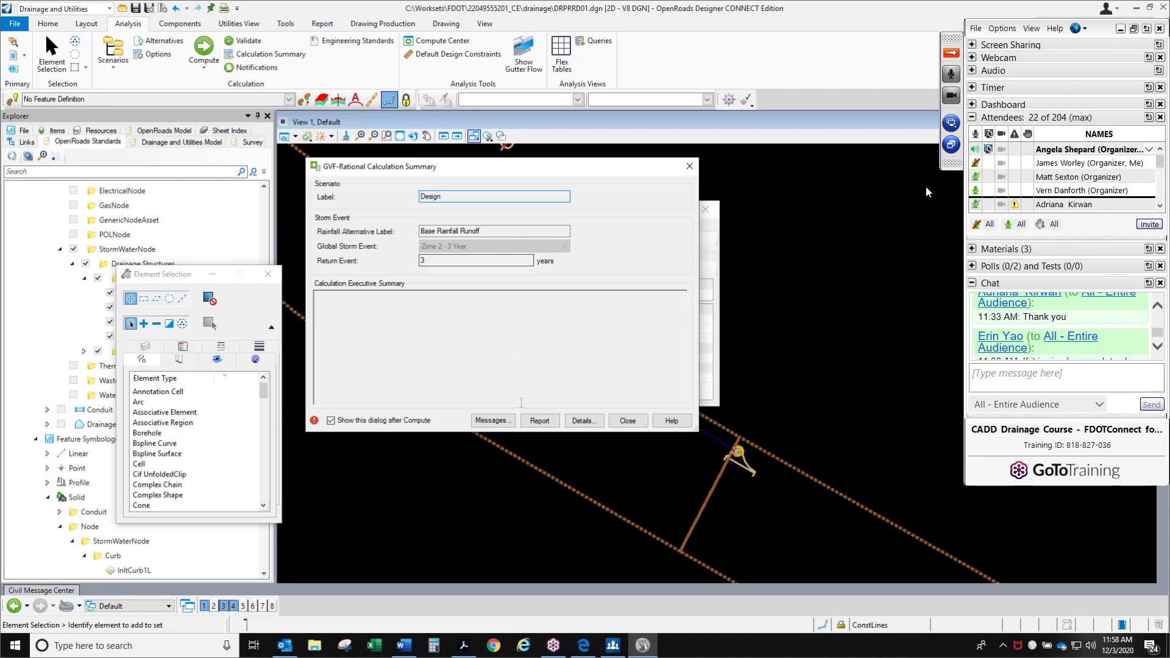
pyautogui.click(952, 55)
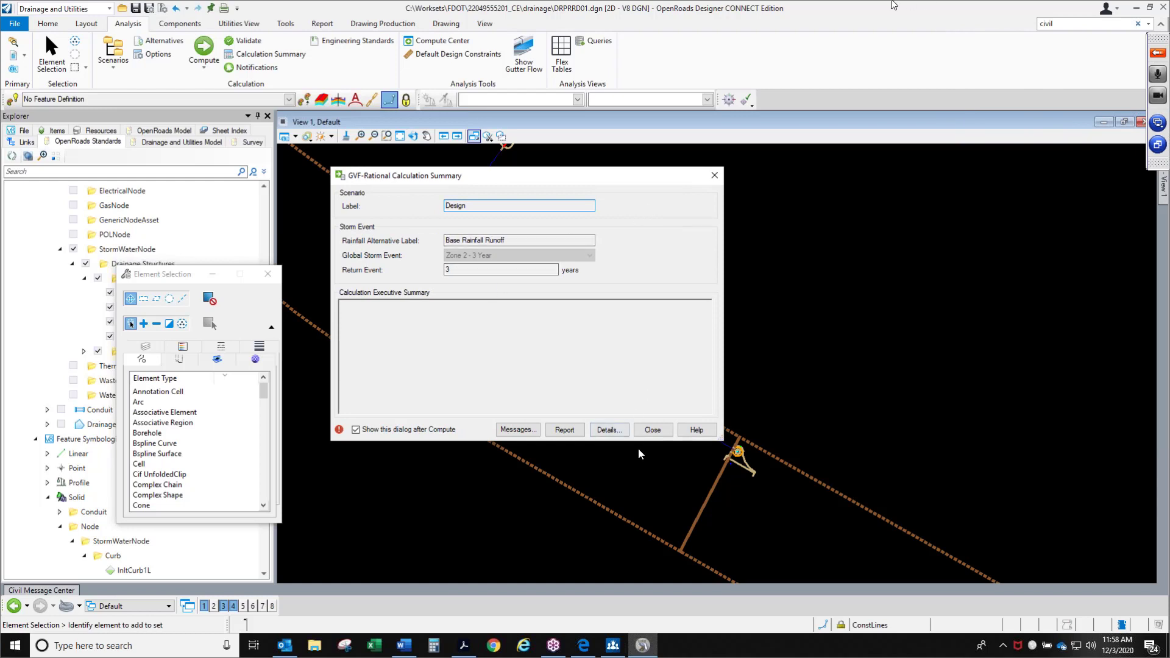
pyautogui.click(653, 430)
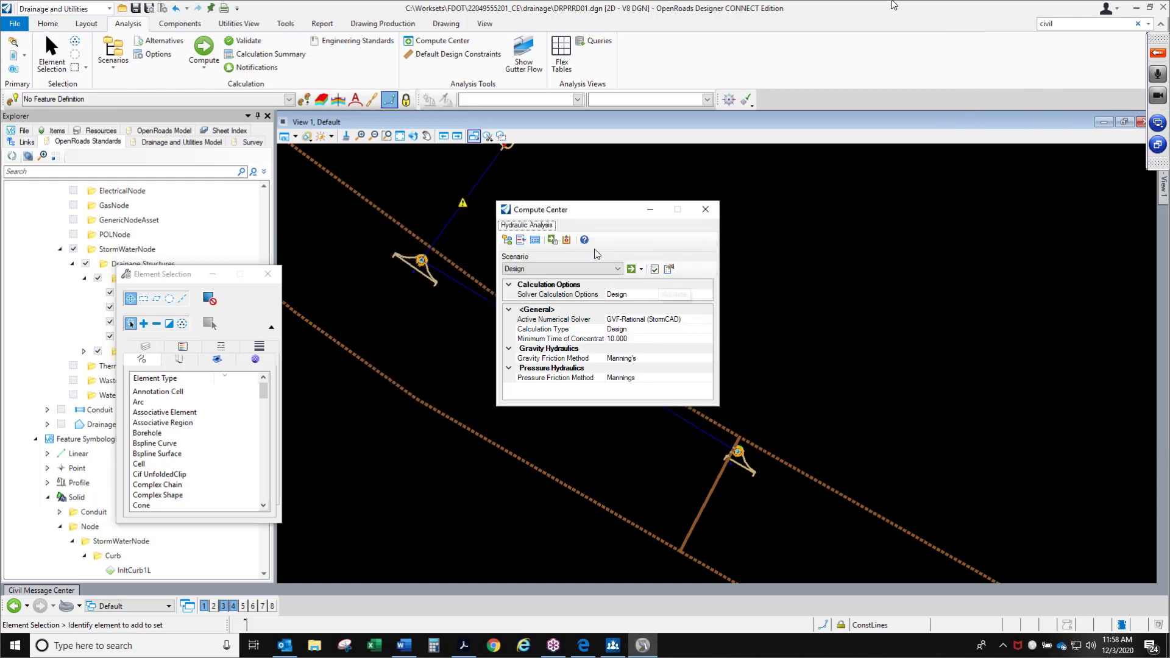
# Step: Review the user notifications and Engineering Standards lists from the Compute Center, widening the window and narrowing the Time column
pyautogui.click(566, 240)
pyautogui.click(266, 266)
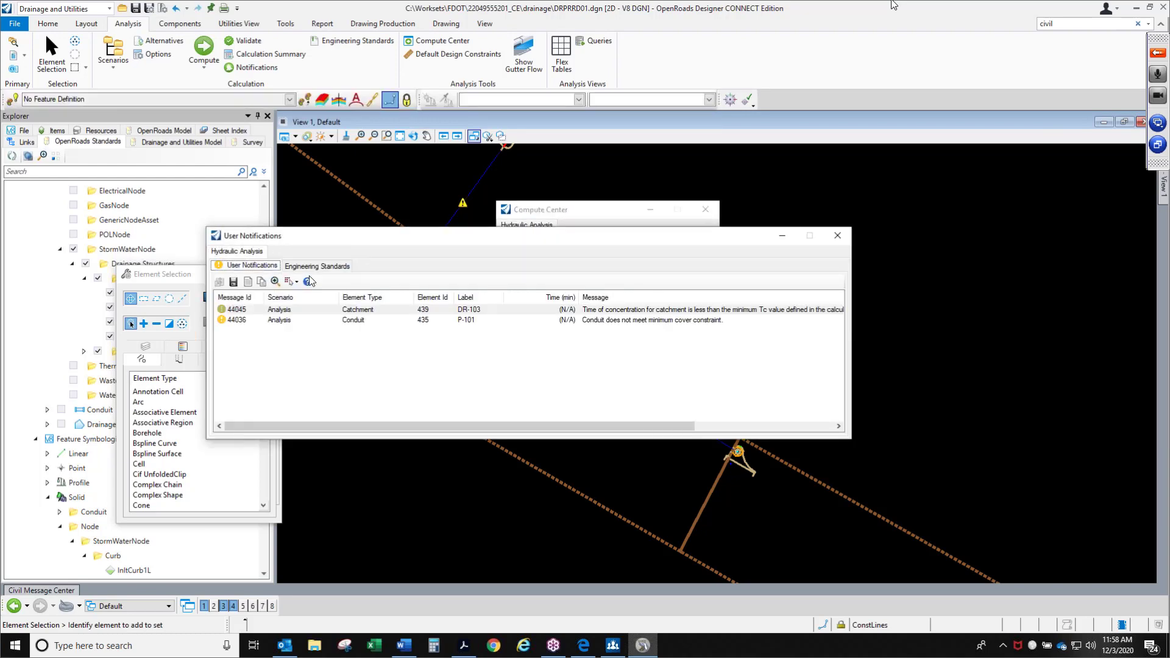
pyautogui.click(318, 266)
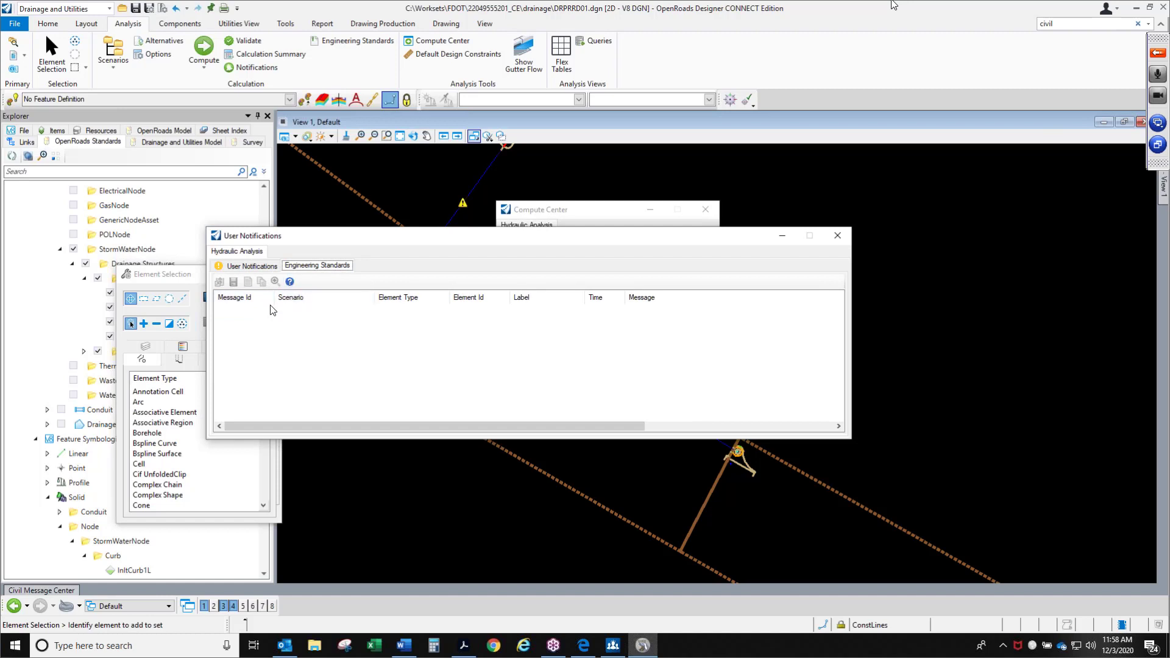
pyautogui.click(254, 267)
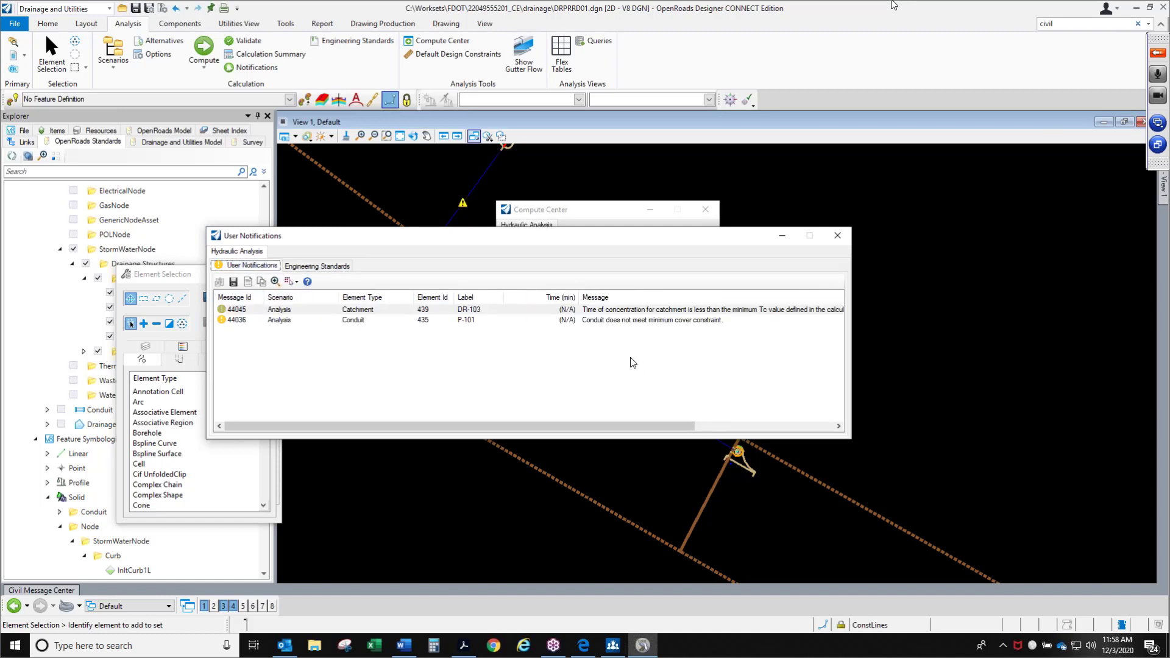
pyautogui.moveTo(852, 350); pyautogui.dragTo(995, 350)
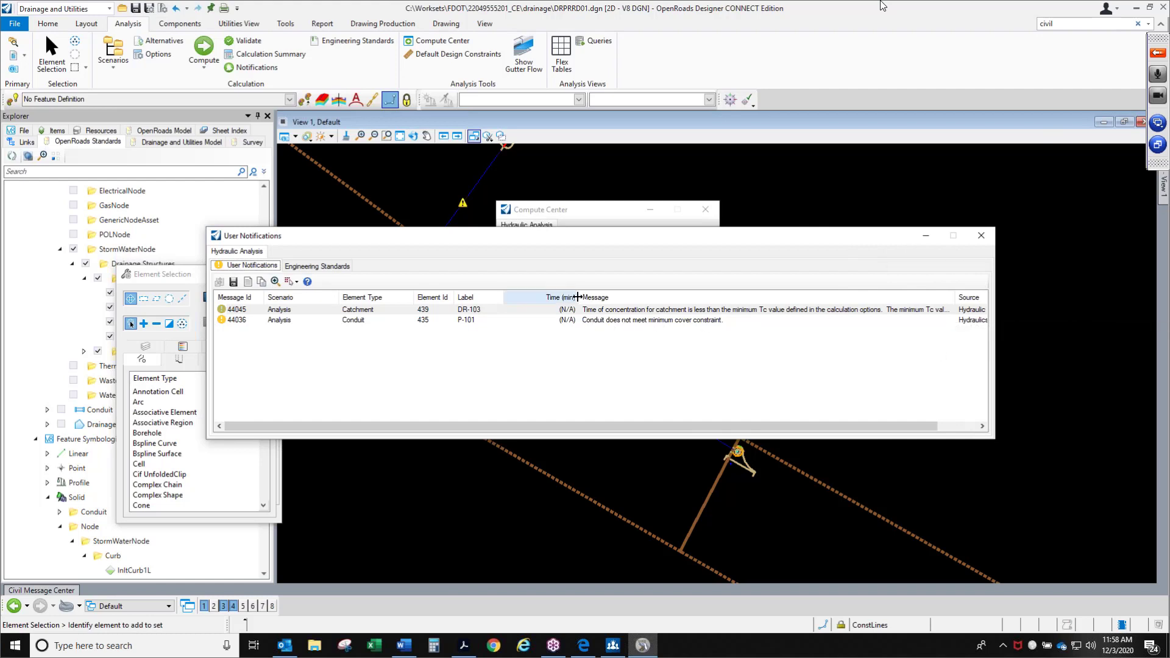
pyautogui.moveTo(579, 297); pyautogui.dragTo(550, 298)
# Step: Zoom to catchment DR-103 from its time of concentration notification and set its Time of Concentration to 10 min in its properties
pyautogui.click(561, 312)
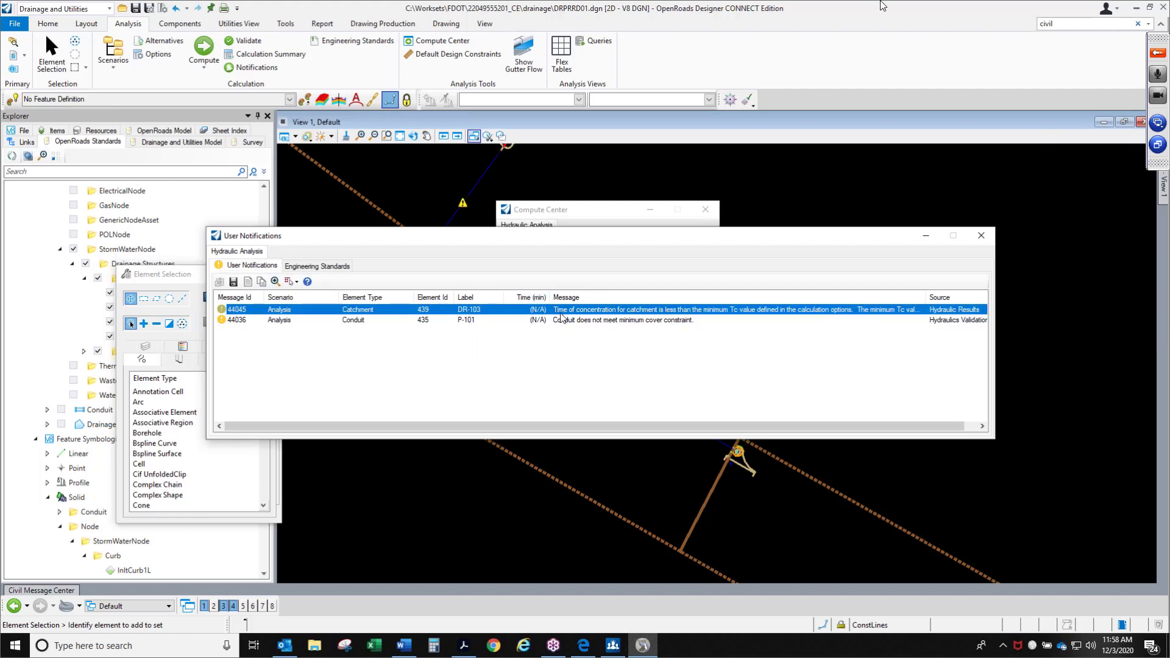
pyautogui.rightClick(678, 309)
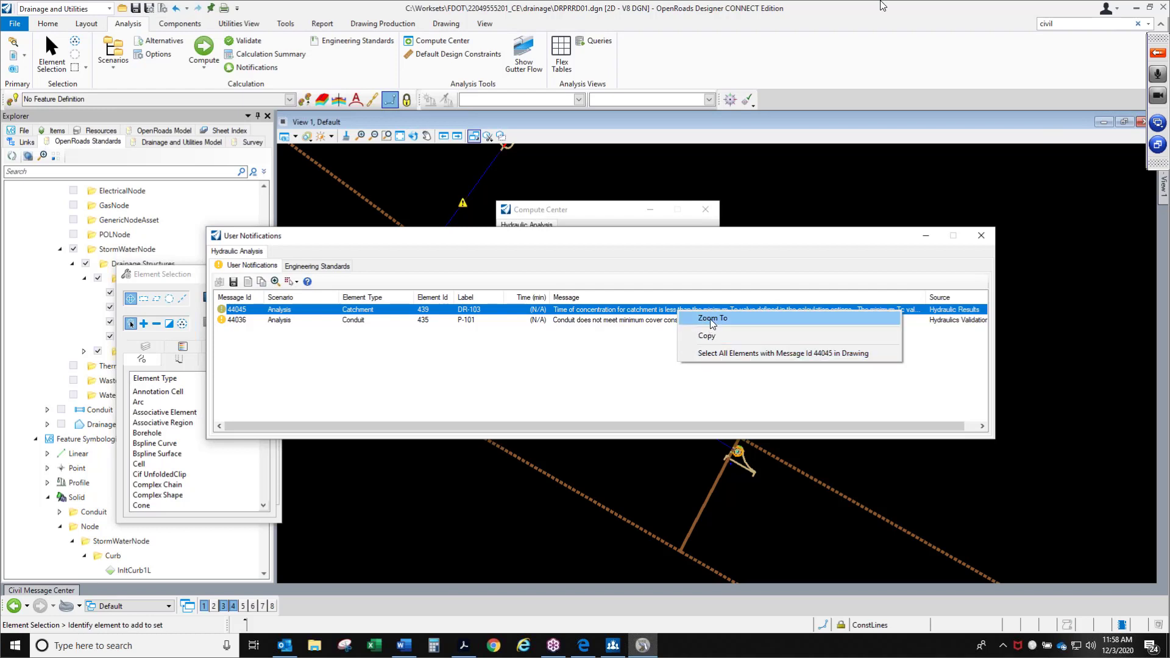
pyautogui.click(707, 318)
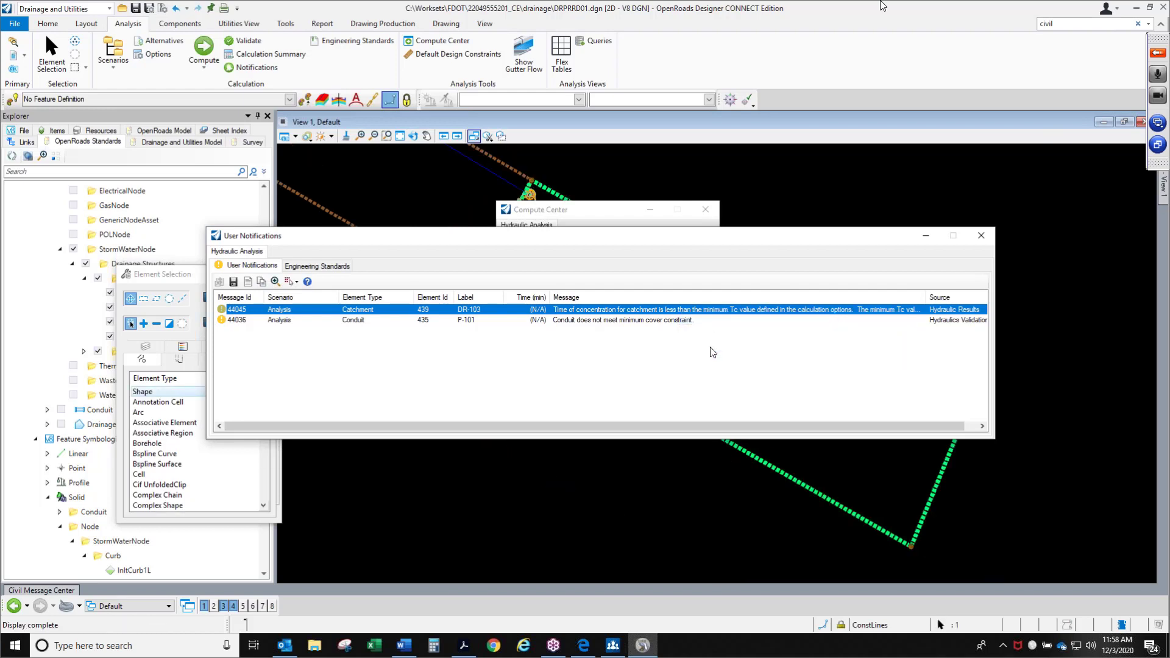
pyautogui.click(821, 491)
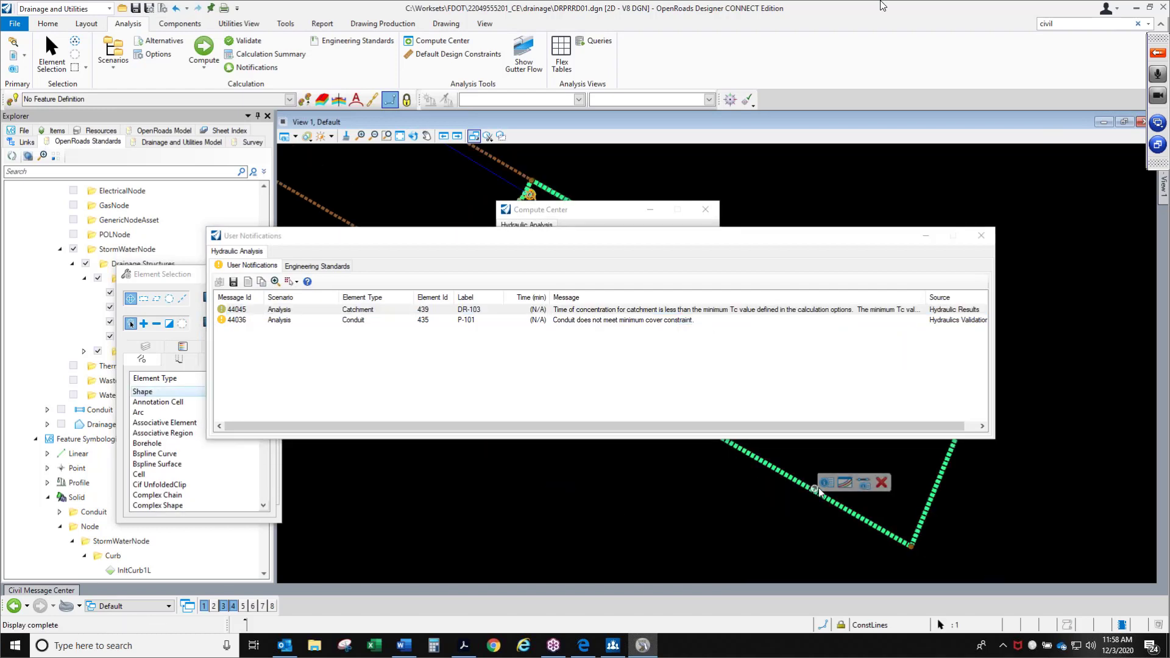
pyautogui.click(864, 483)
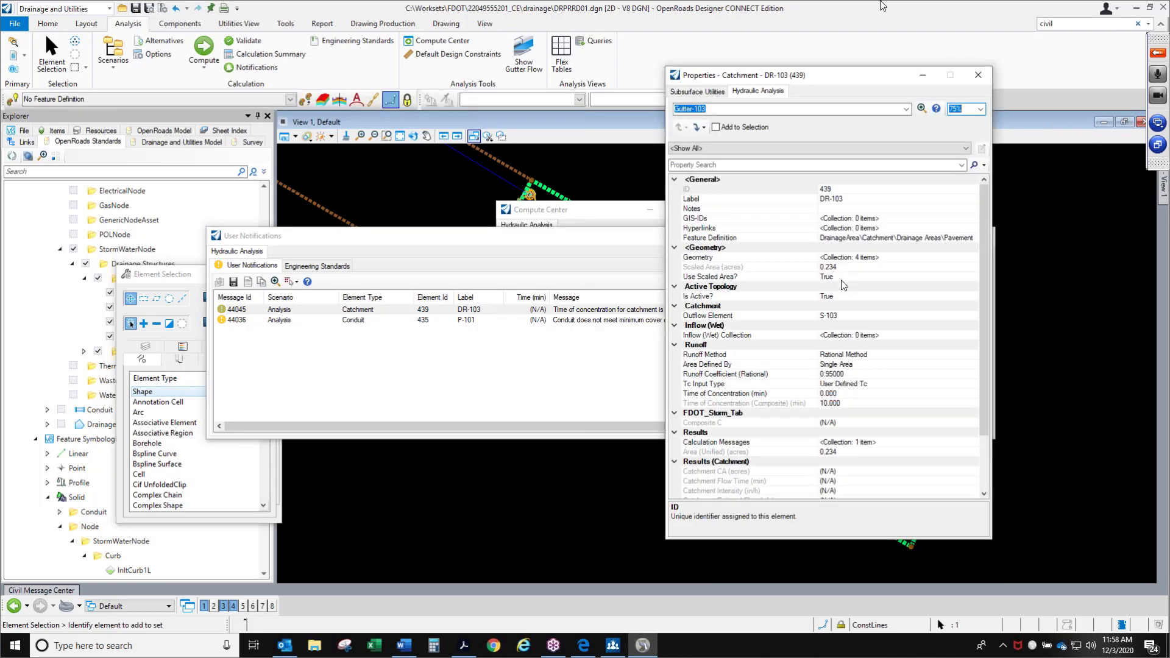
pyautogui.click(850, 394)
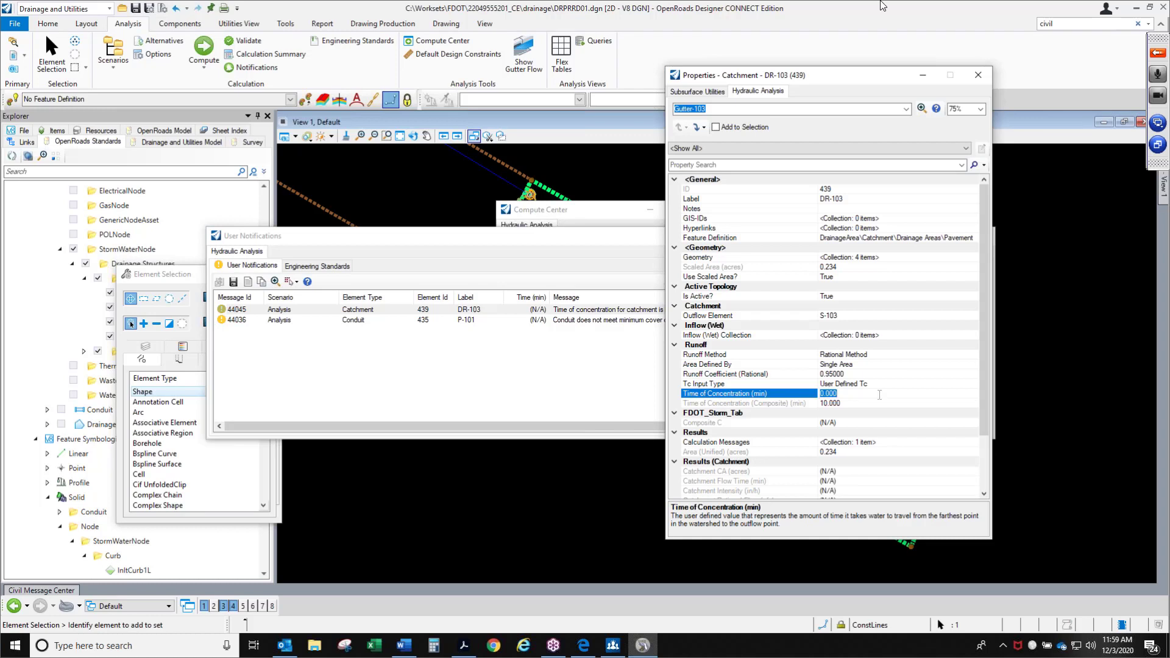
pyautogui.write('10')
pyautogui.press('Return')
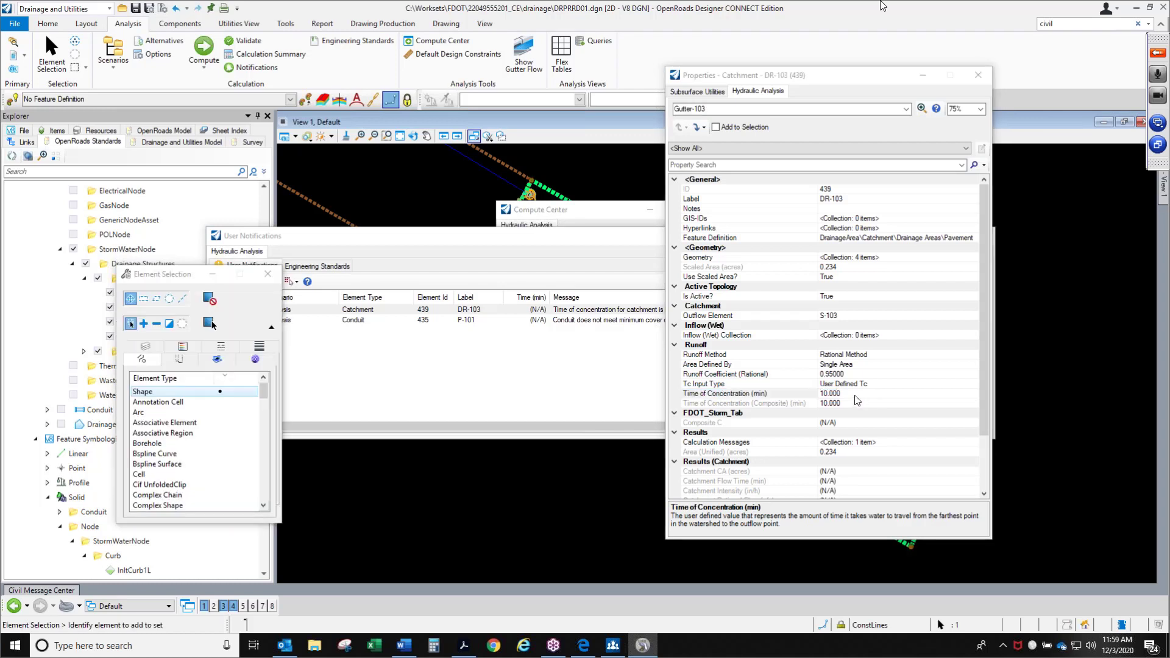
pyautogui.click(978, 74)
# Step: Locate conduit P-101 from its minimum cover notification, close the notifications, and move the Compute Center clear of the conduit
pyautogui.click(657, 353)
pyautogui.click(639, 321)
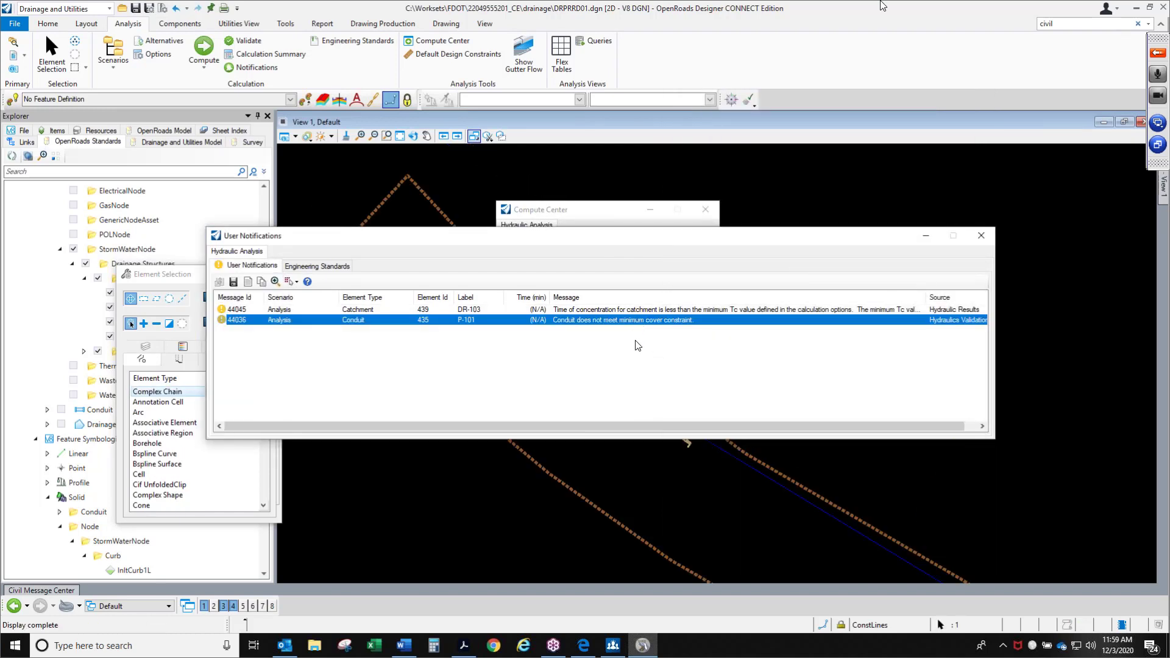
pyautogui.moveTo(754, 238)
pyautogui.mouseDown()
pyautogui.moveTo(740, 484)
pyautogui.moveTo(738, 367)
pyautogui.mouseUp()
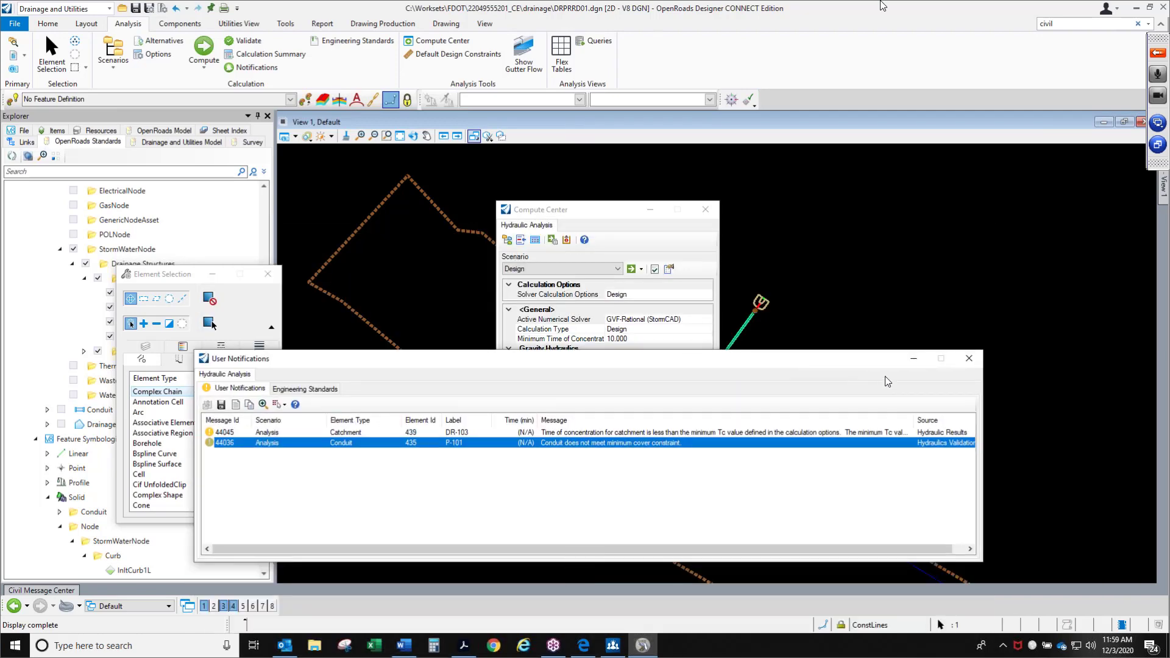
pyautogui.click(968, 359)
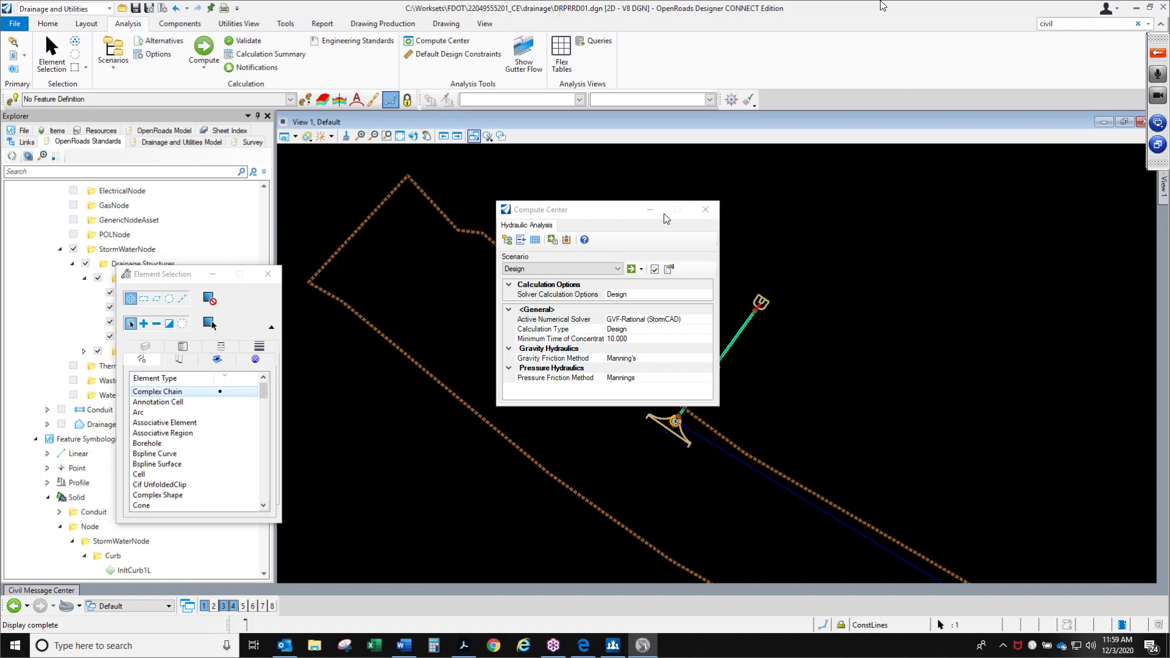
pyautogui.moveTo(620, 209); pyautogui.dragTo(525, 190)
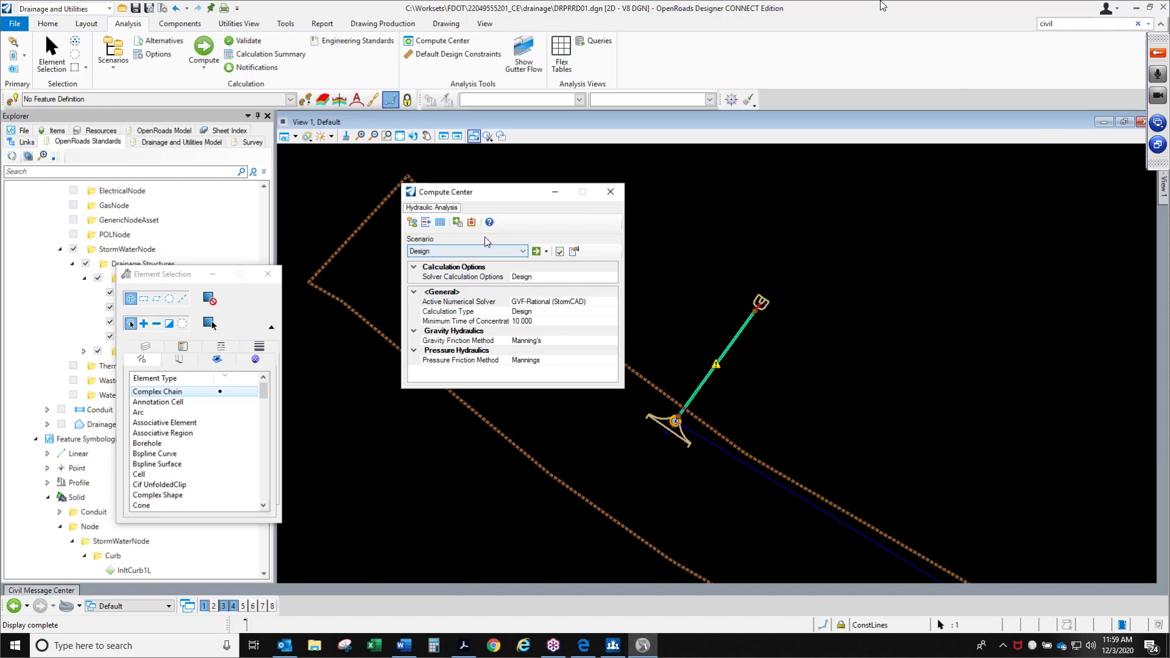
# Step: Make Analysis the current scenario in the Compute Center
pyautogui.click(463, 645)
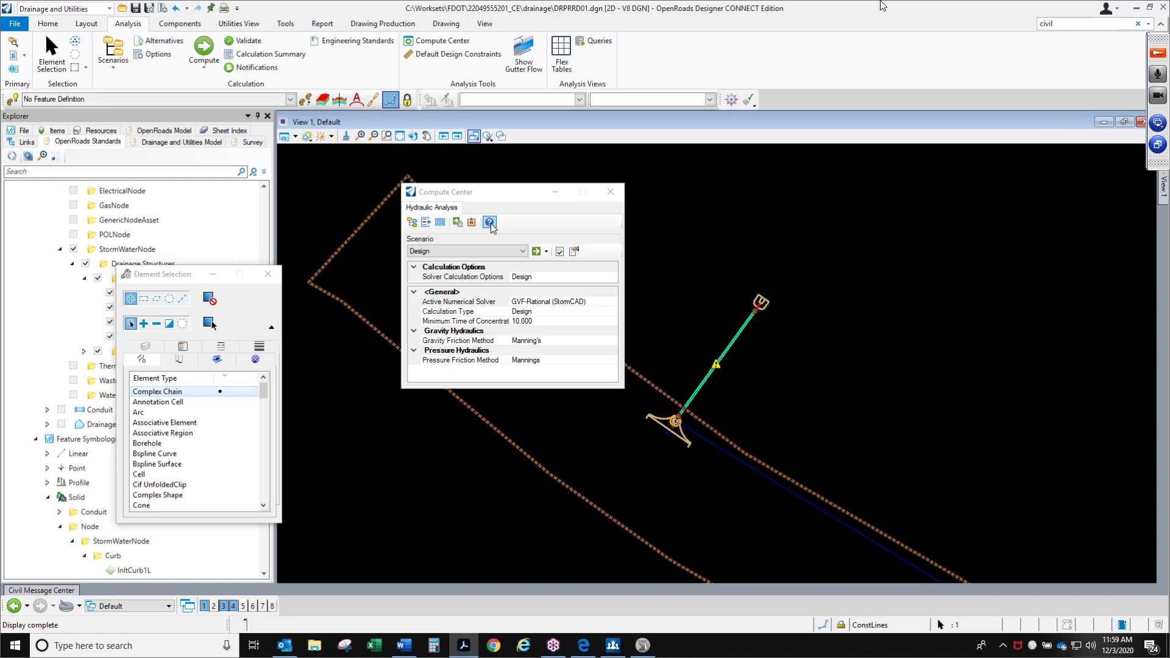
pyautogui.click(438, 250)
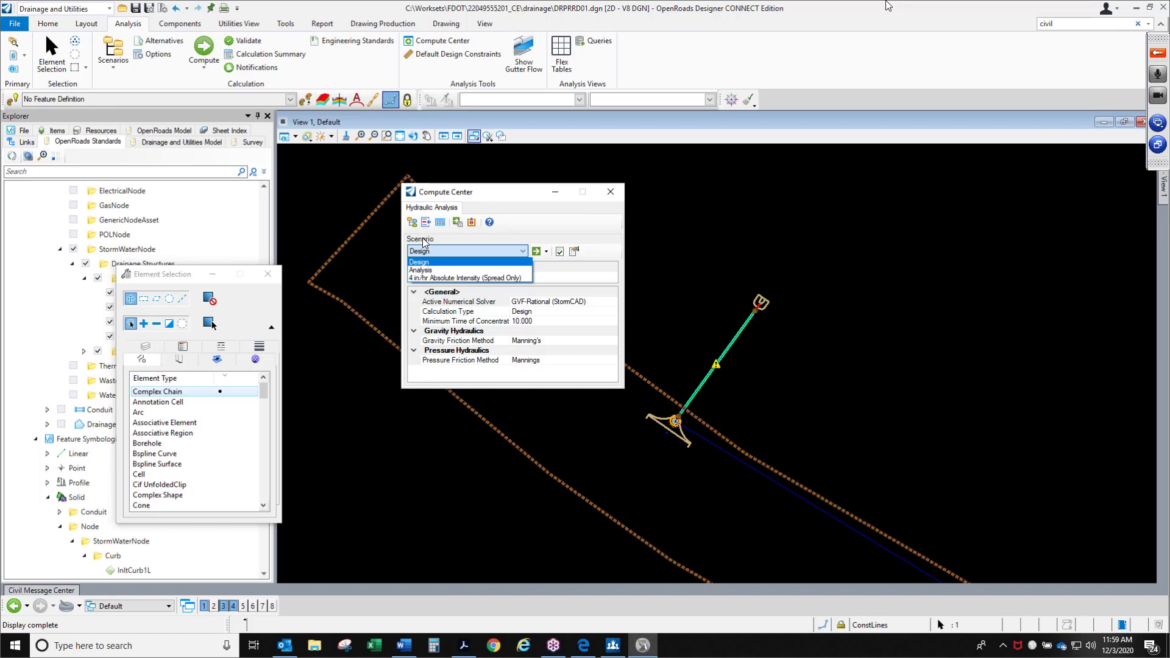
pyautogui.click(436, 270)
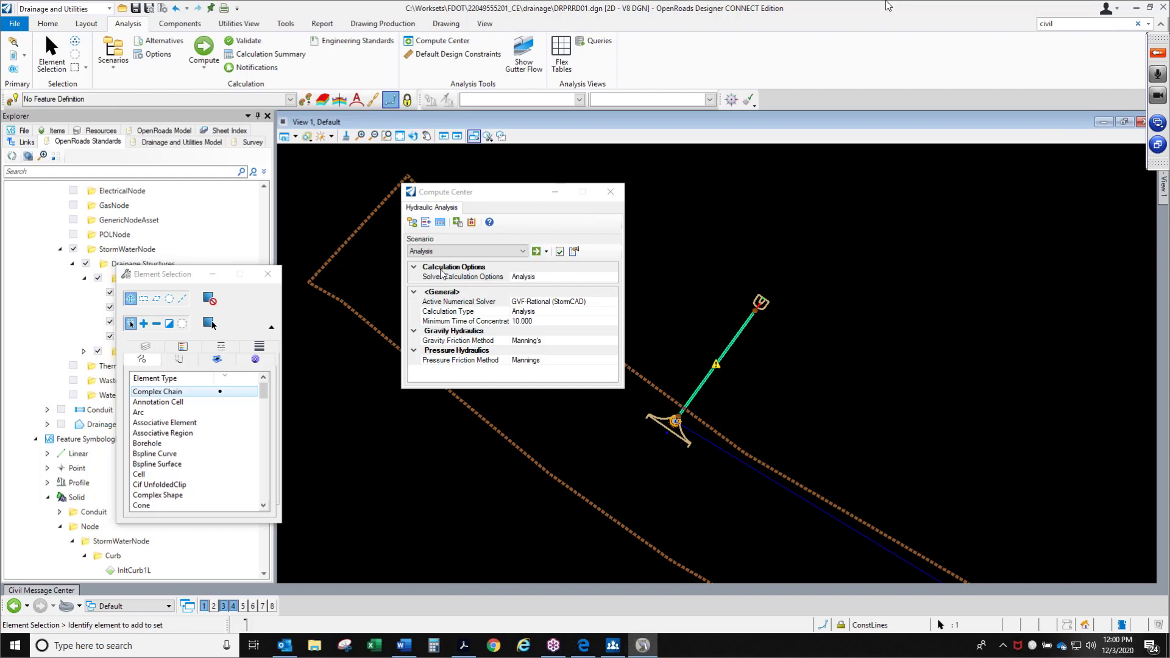
# Step: Check the Analysis scenario's solver options, numerical solver, calculation type, minimum time of concentration, and gravity and pressure friction methods
pyautogui.click(547, 277)
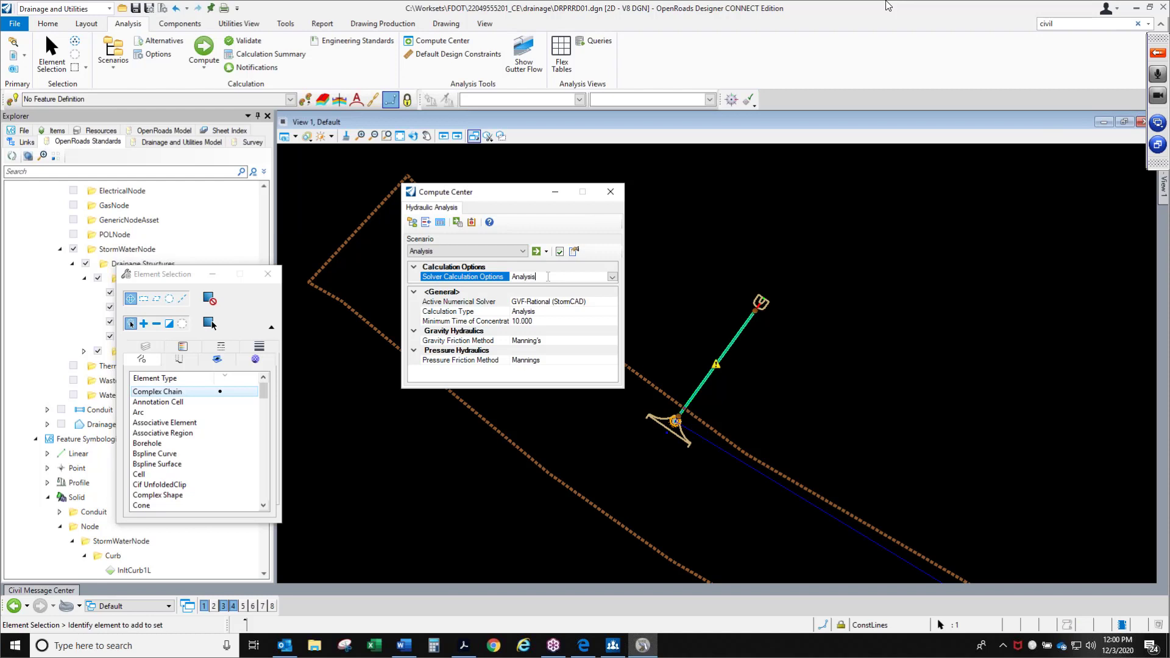
pyautogui.click(590, 304)
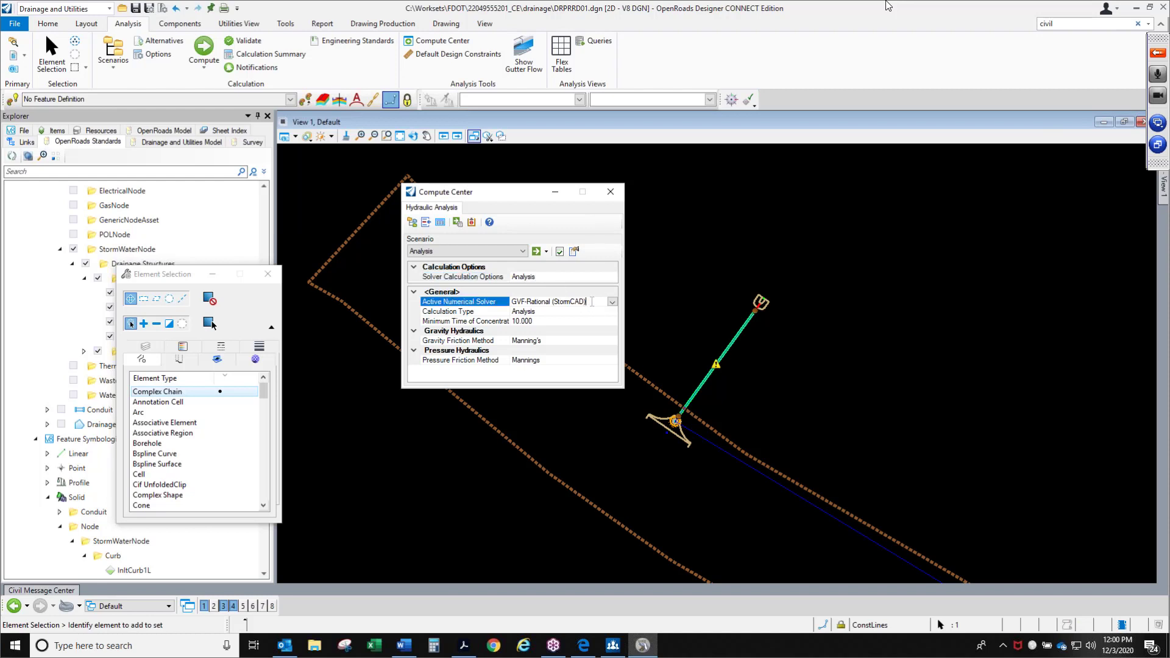
pyautogui.click(547, 312)
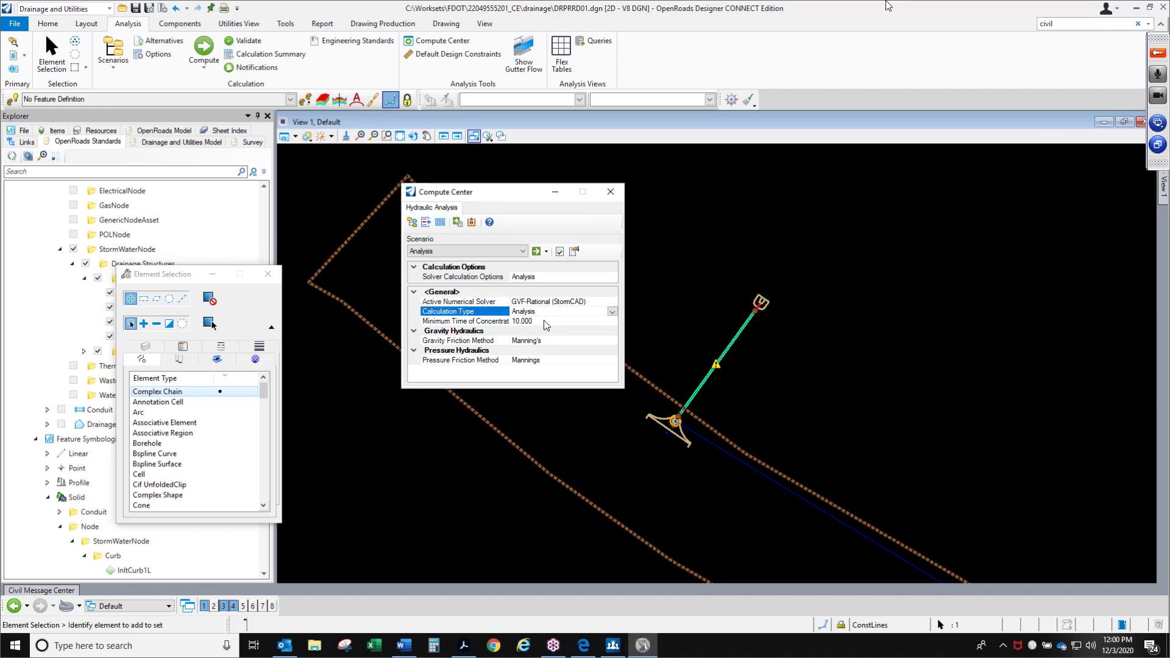
pyautogui.click(544, 321)
pyautogui.click(552, 343)
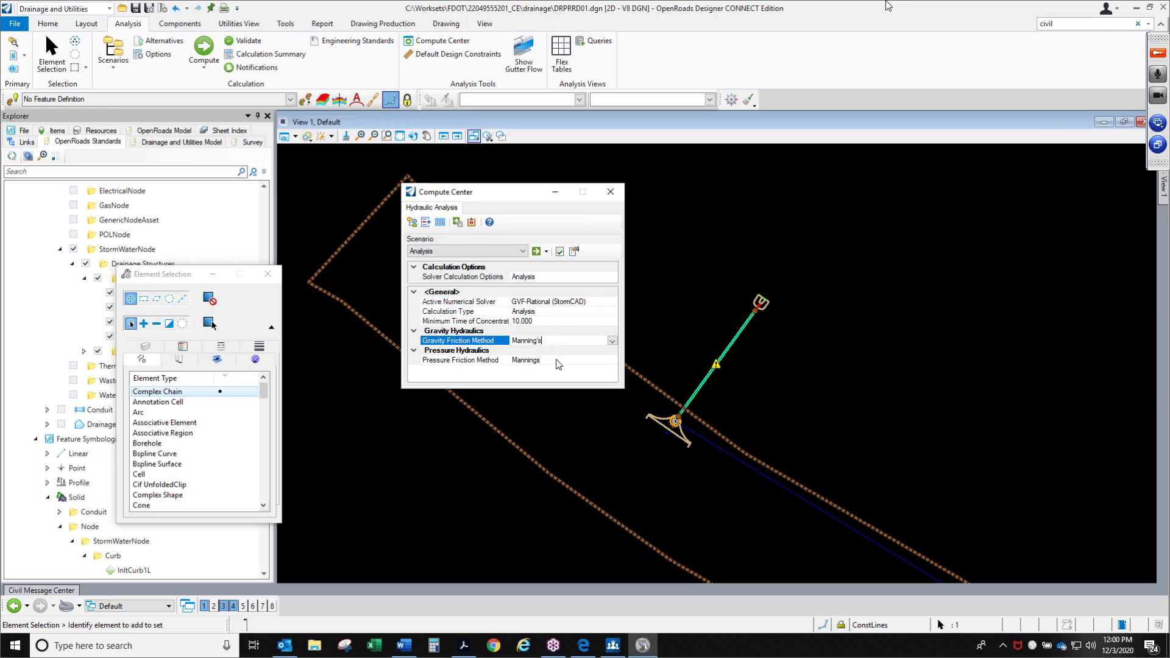
pyautogui.click(555, 361)
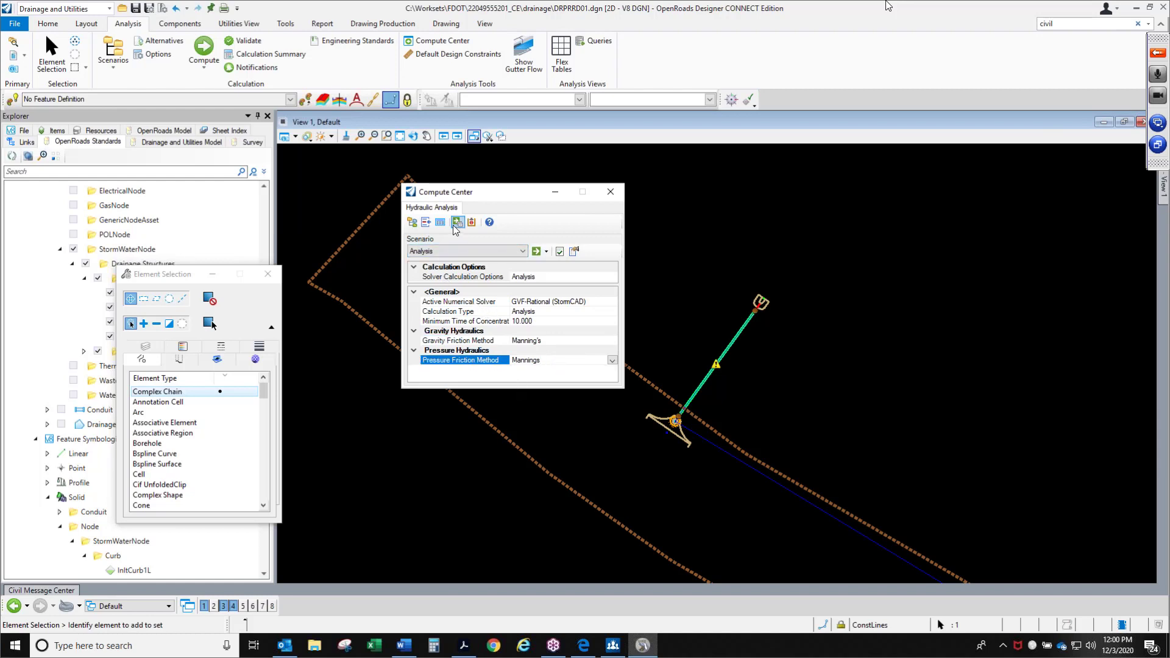
# Step: Compute the Analysis scenario alone and review the network root and convergence lines in the executive summary
pyautogui.click(547, 253)
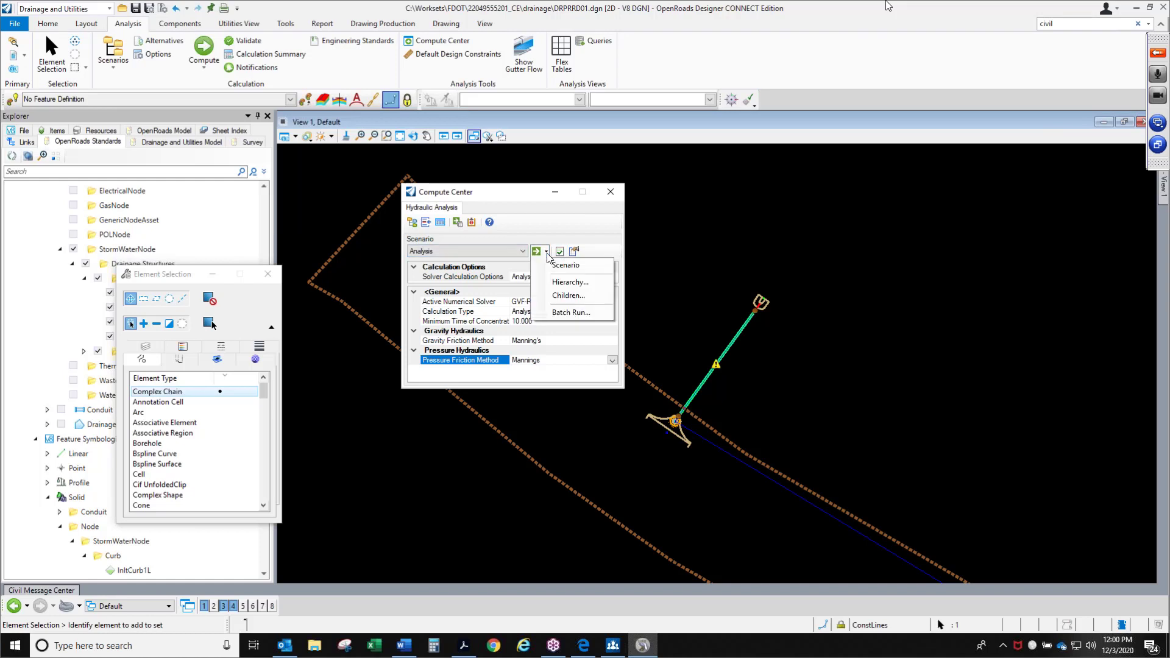
pyautogui.click(565, 266)
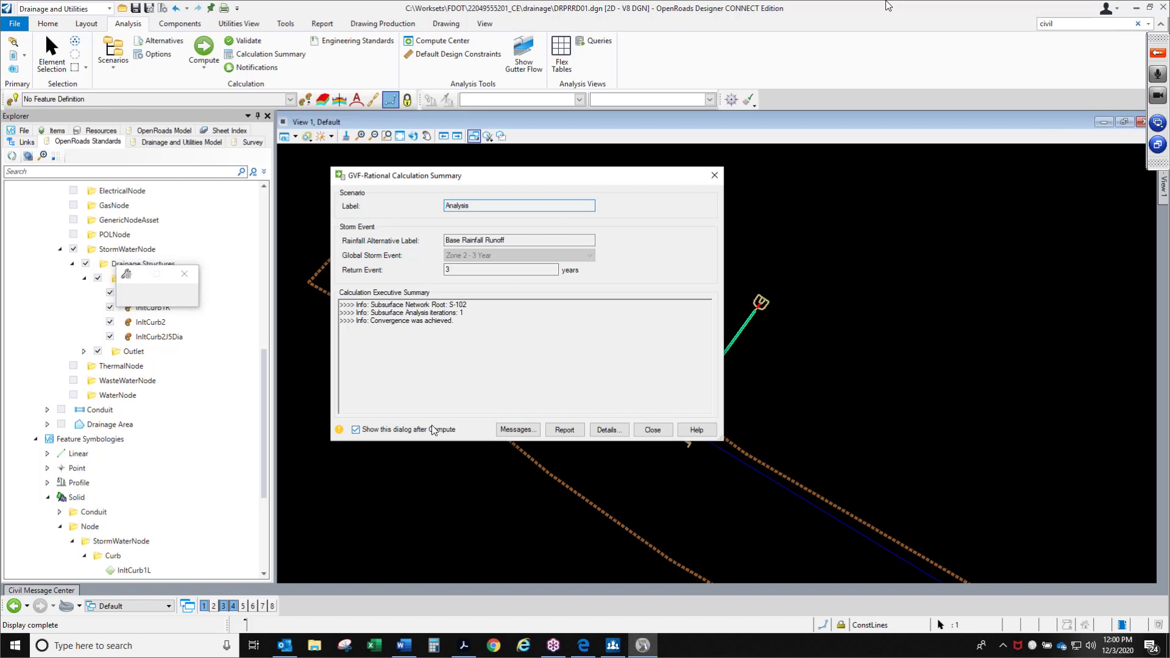
pyautogui.moveTo(356, 305); pyautogui.dragTo(468, 305)
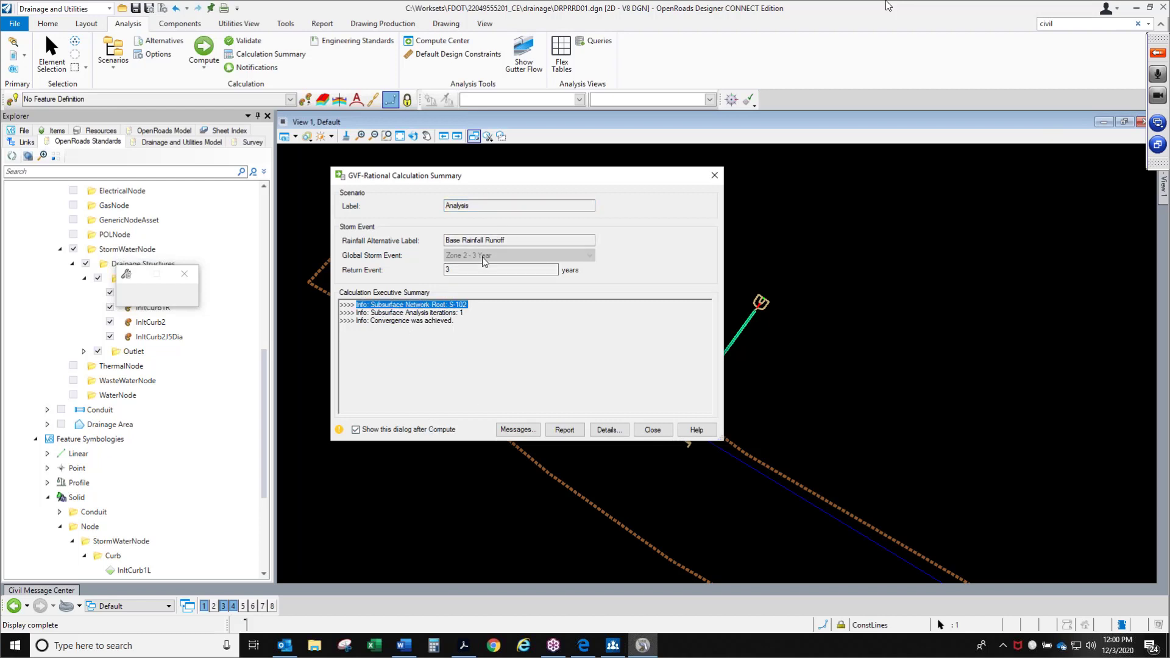
pyautogui.click(425, 320)
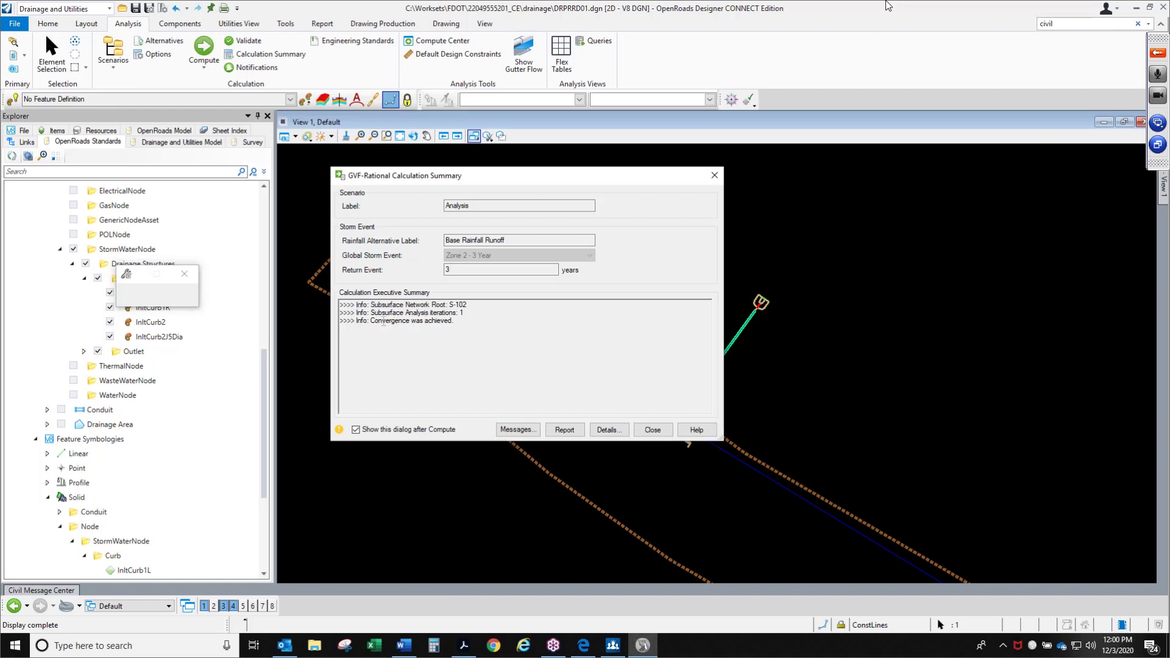
pyautogui.moveTo(384, 321); pyautogui.dragTo(477, 323)
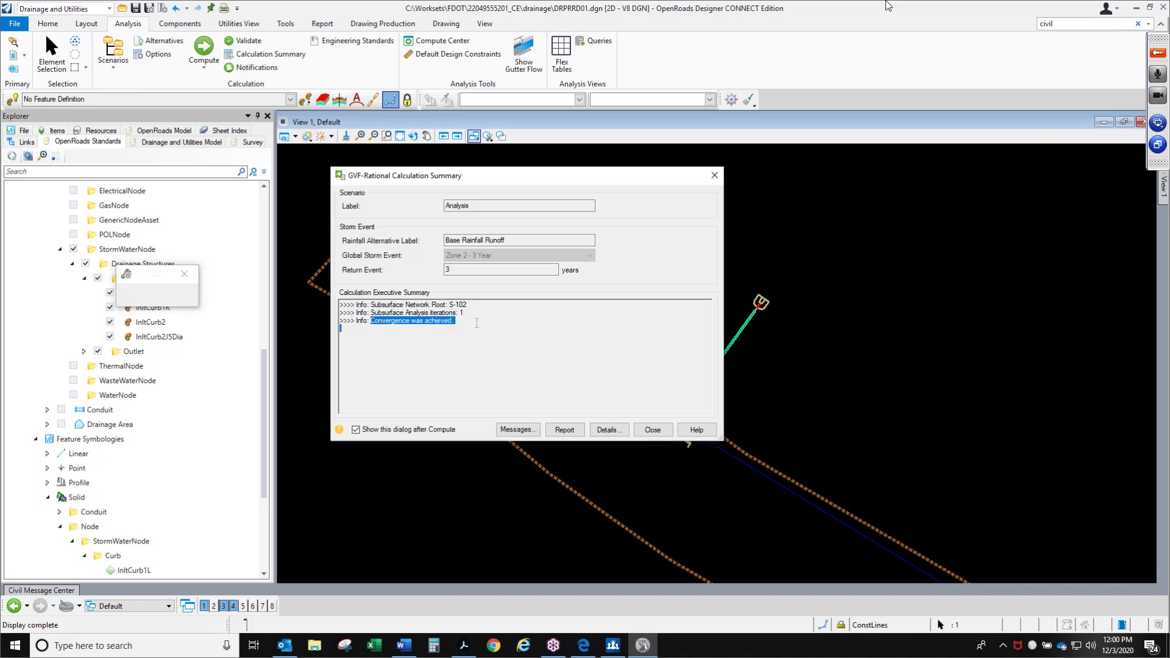
# Step: Open the computation's message details and read the catch basin S-101 and outfall S-102 messages, widening the window
pyautogui.click(513, 429)
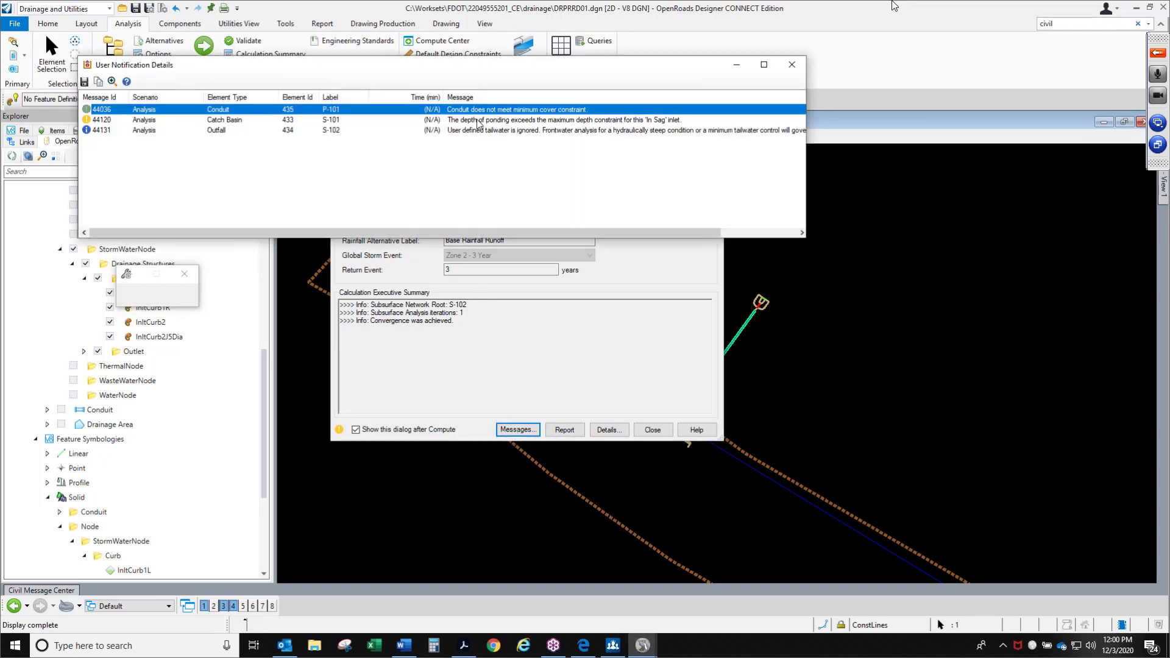
pyautogui.click(477, 120)
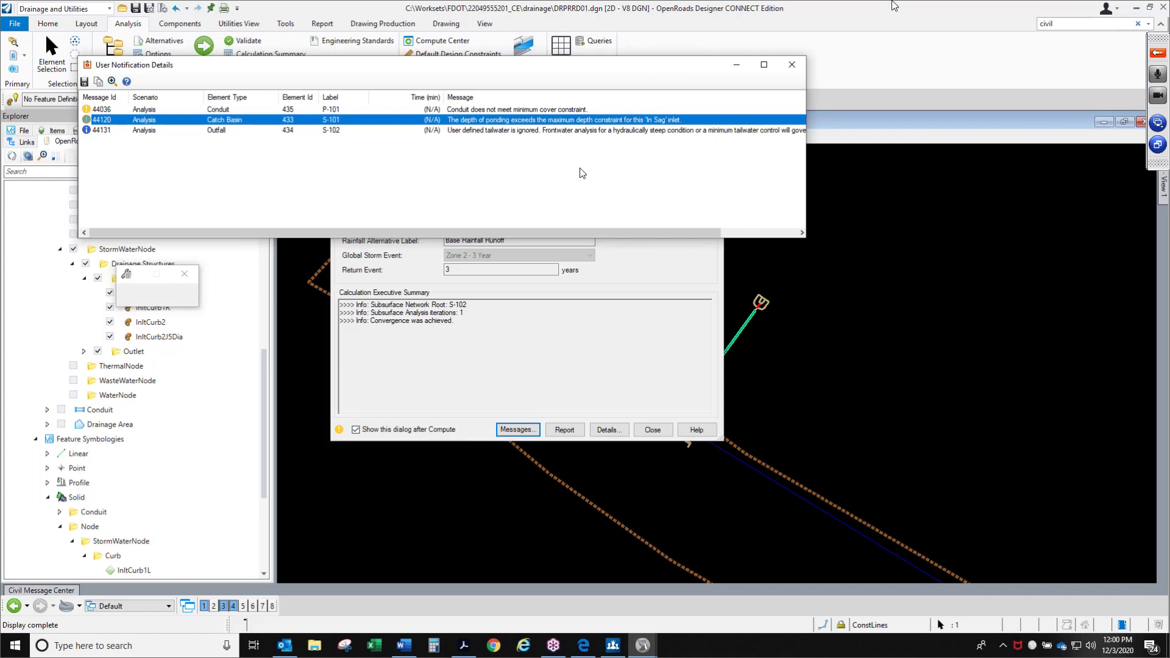
pyautogui.moveTo(810, 169); pyautogui.dragTo(882, 168)
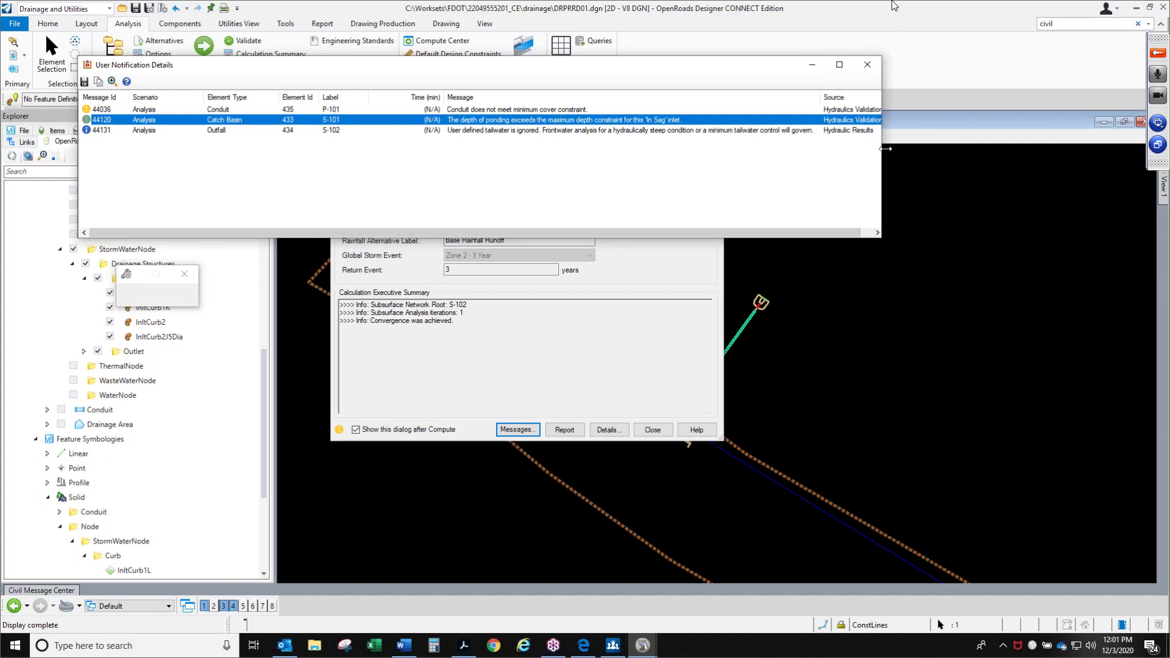
pyautogui.click(594, 131)
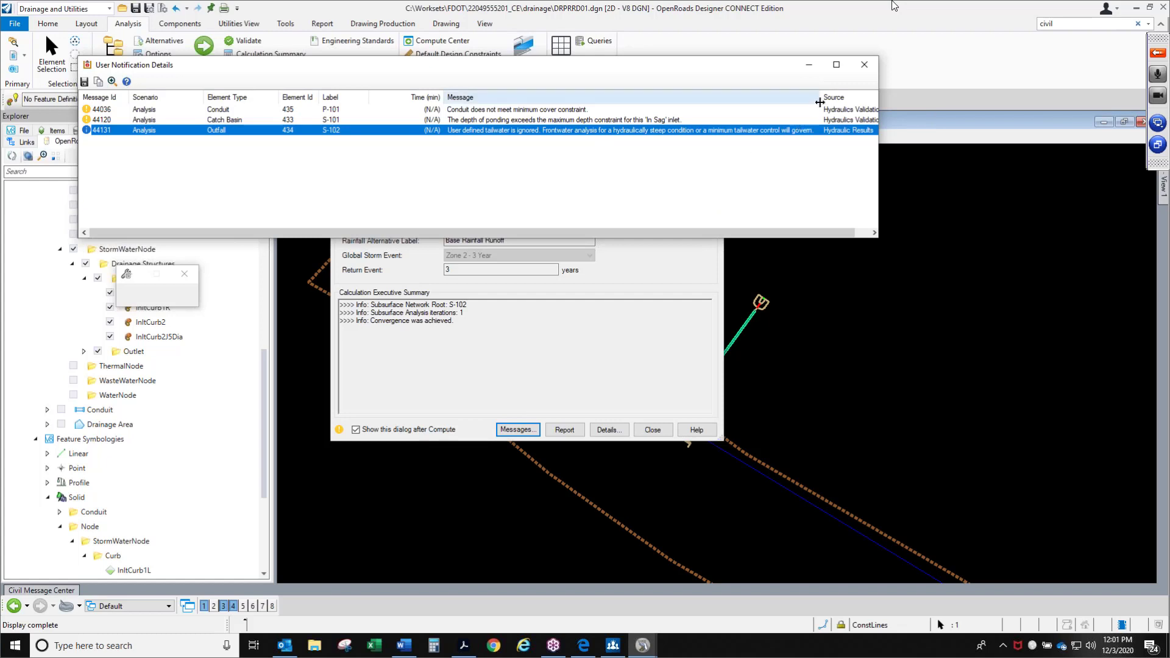
# Step: Close the message details and the calculation summary after checking the outfall tailwater message
pyautogui.moveTo(821, 97)
pyautogui.mouseDown()
pyautogui.moveTo(779, 97)
pyautogui.moveTo(820, 97)
pyautogui.mouseUp()
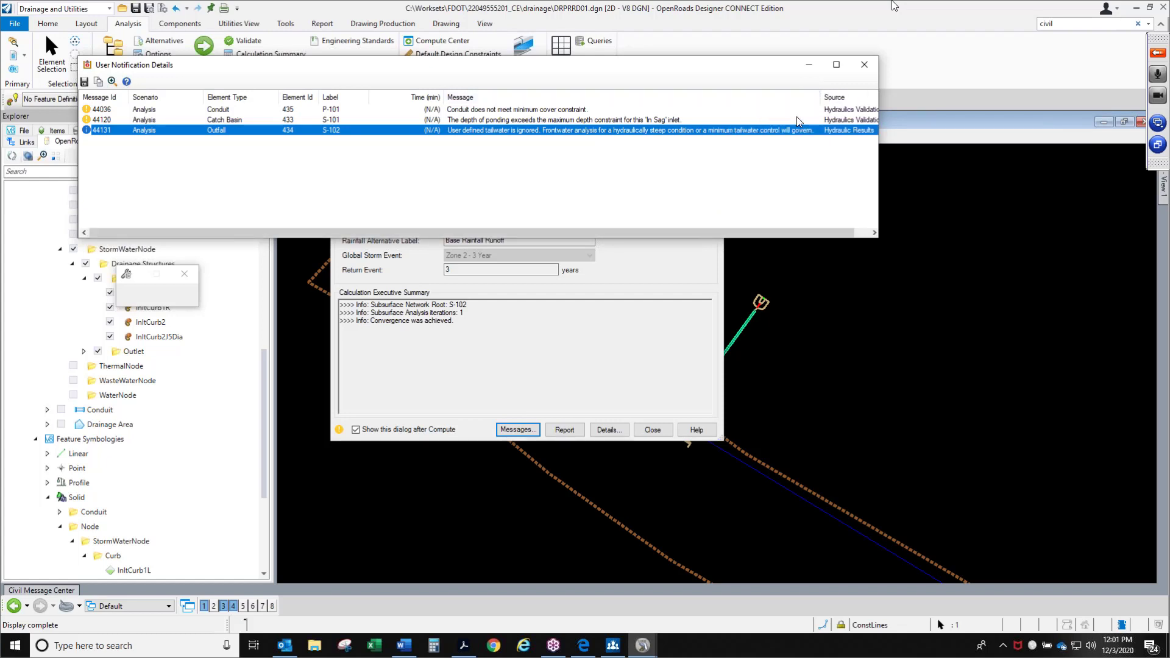
pyautogui.click(863, 66)
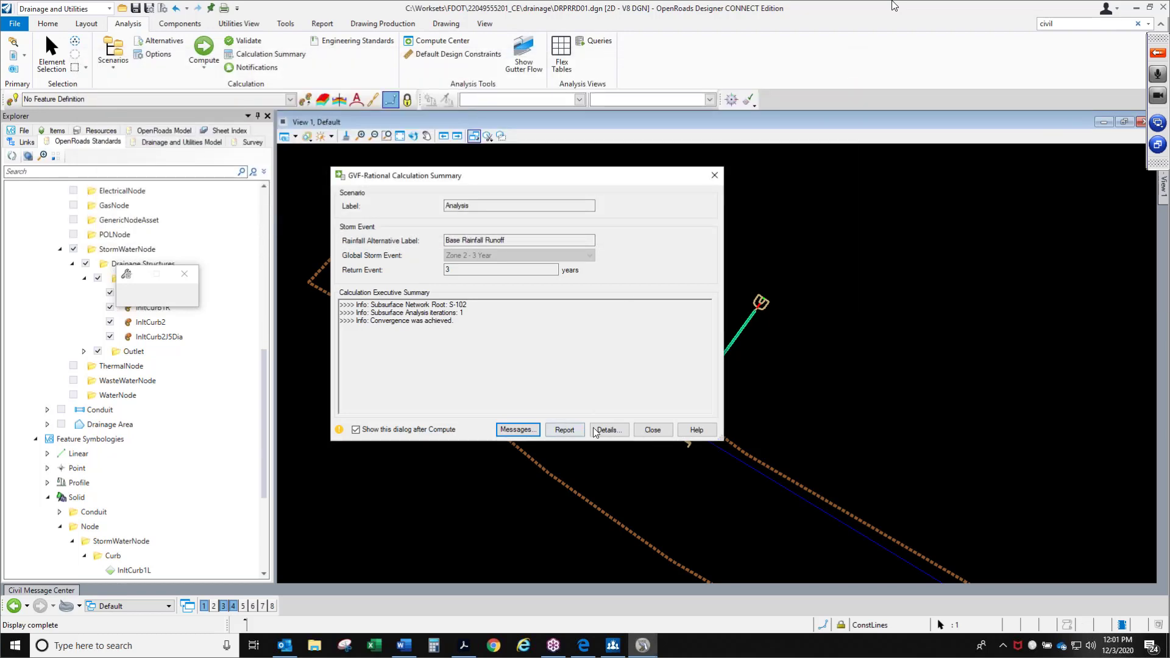
pyautogui.click(652, 429)
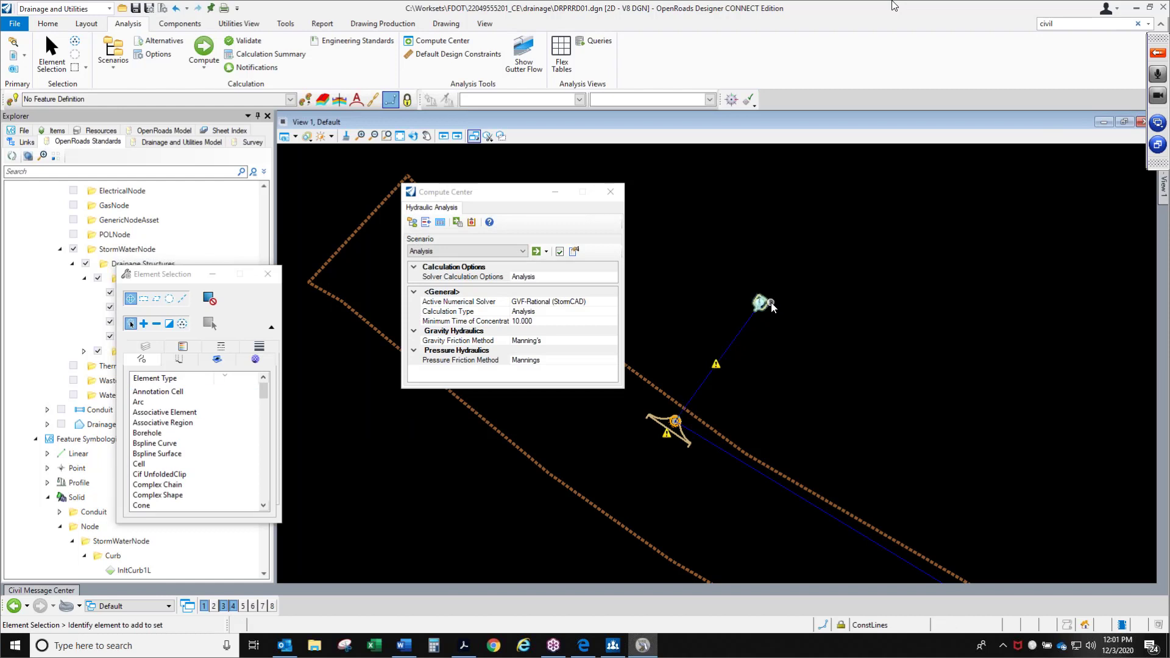
# Step: Set outfall S-102's user-defined tailwater elevation to 28 ft in its utility properties and close them
pyautogui.click(770, 303)
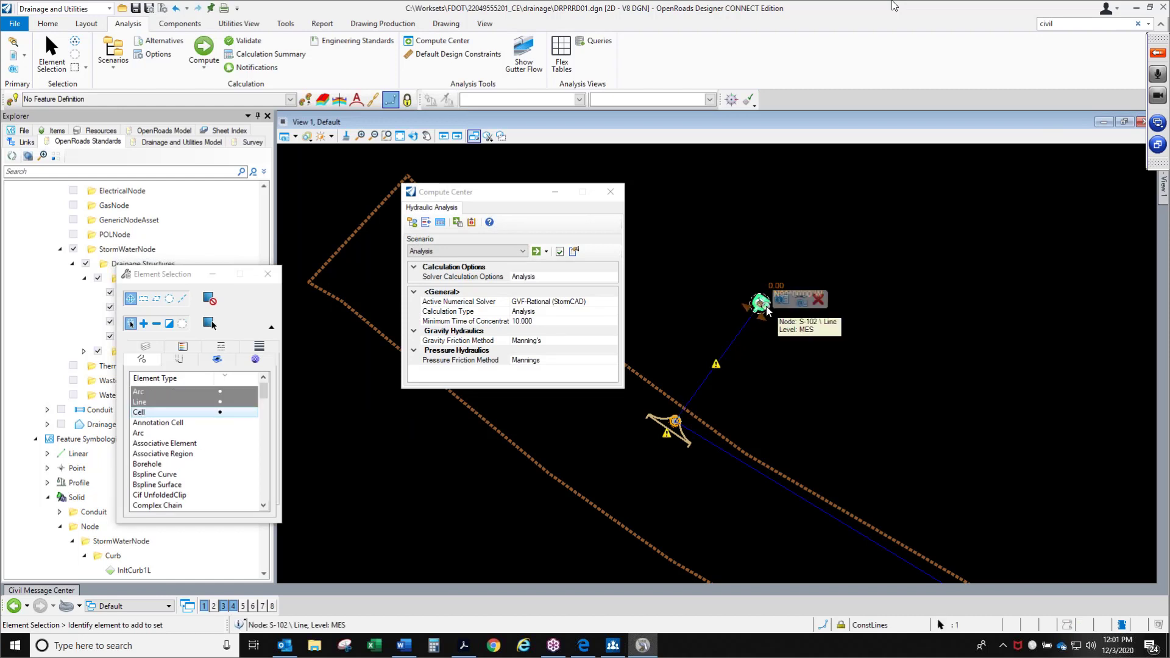
pyautogui.moveTo(782, 300)
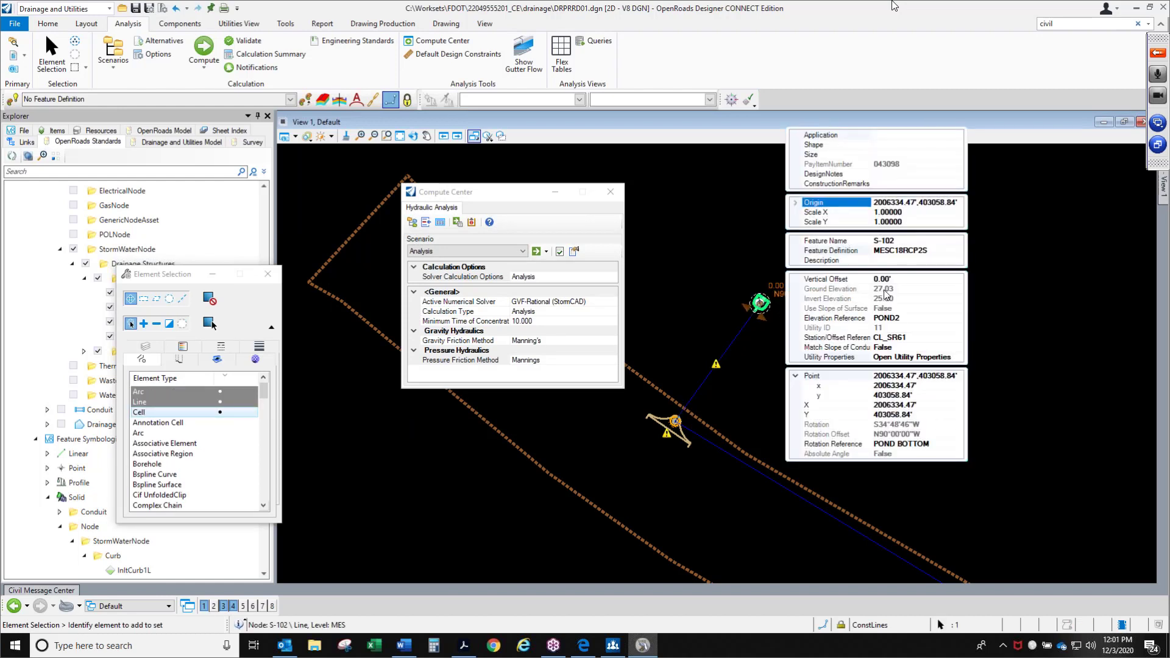
pyautogui.click(941, 358)
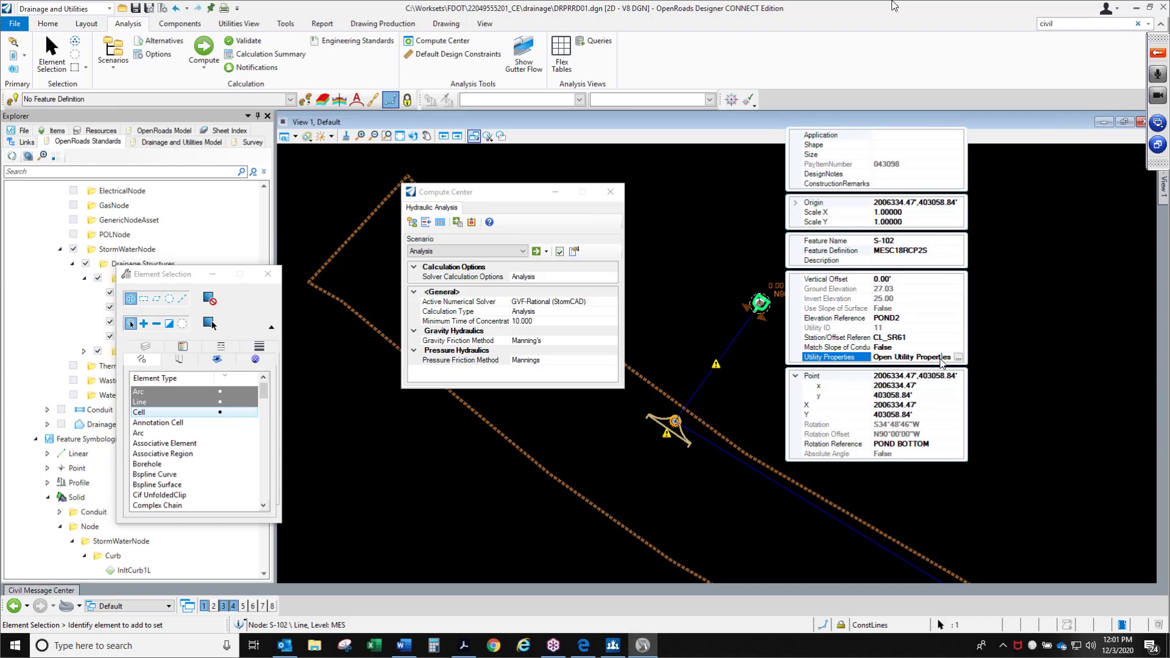
pyautogui.click(959, 358)
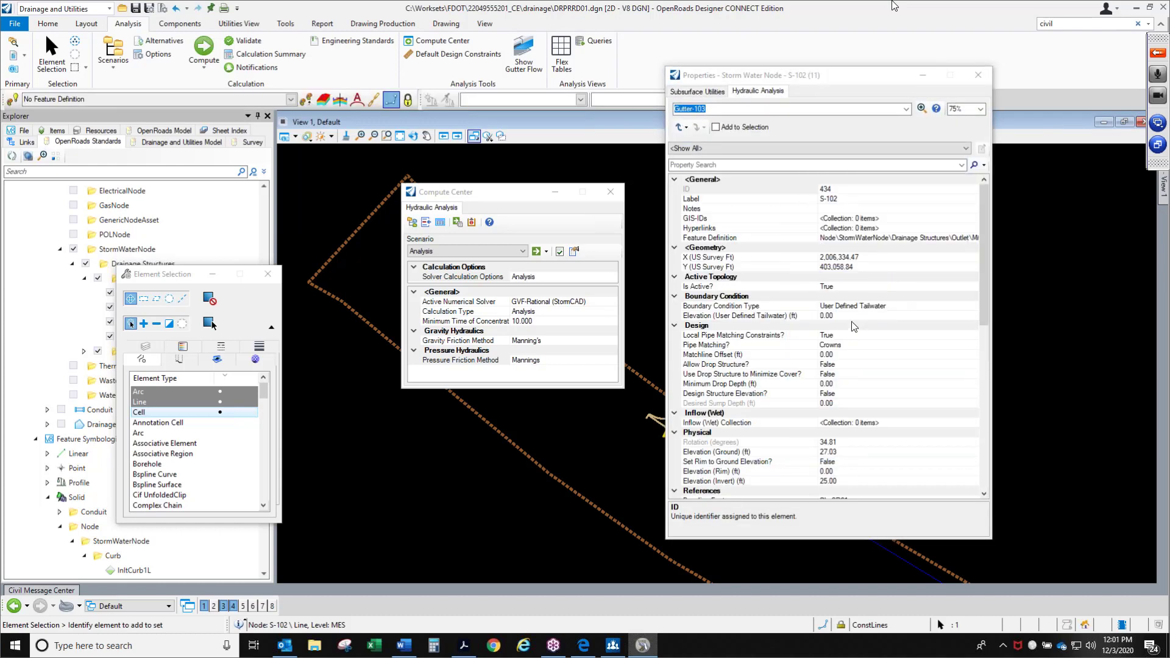
pyautogui.click(872, 307)
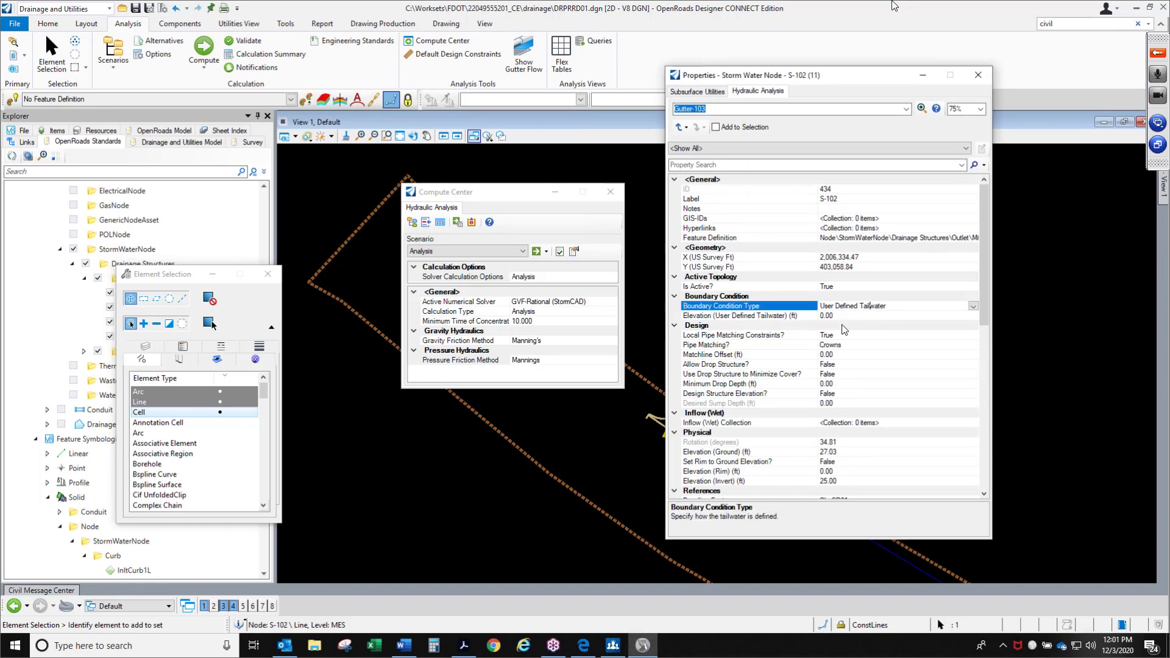
pyautogui.click(759, 316)
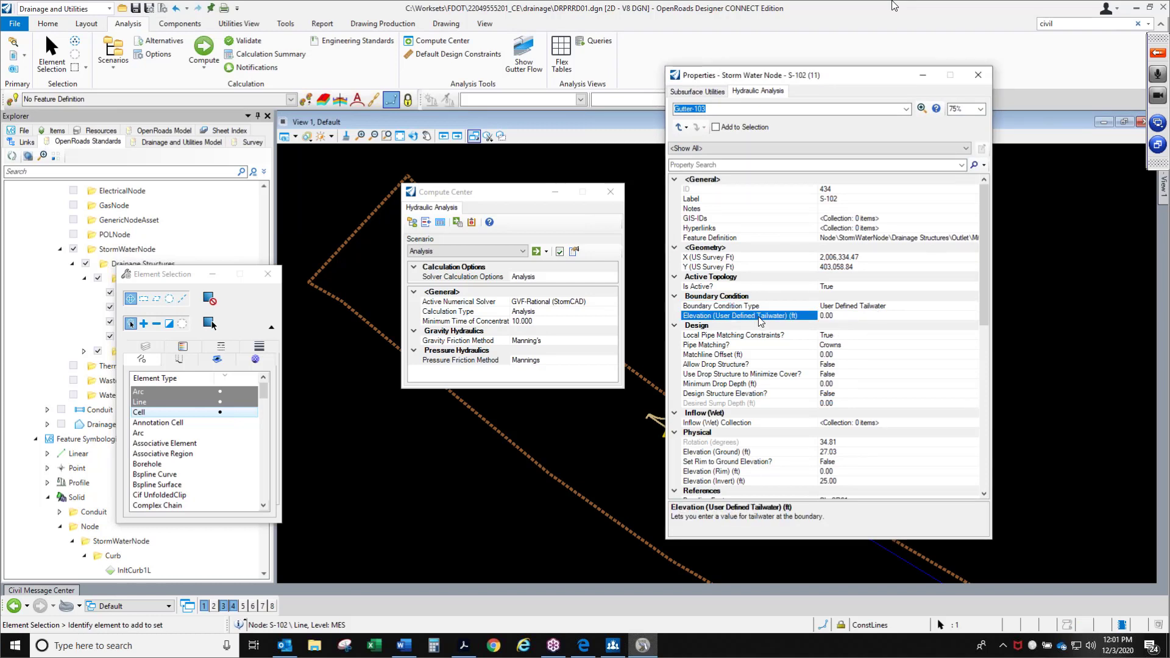
pyautogui.doubleClick(846, 316)
pyautogui.write('28')
pyautogui.press('Return')
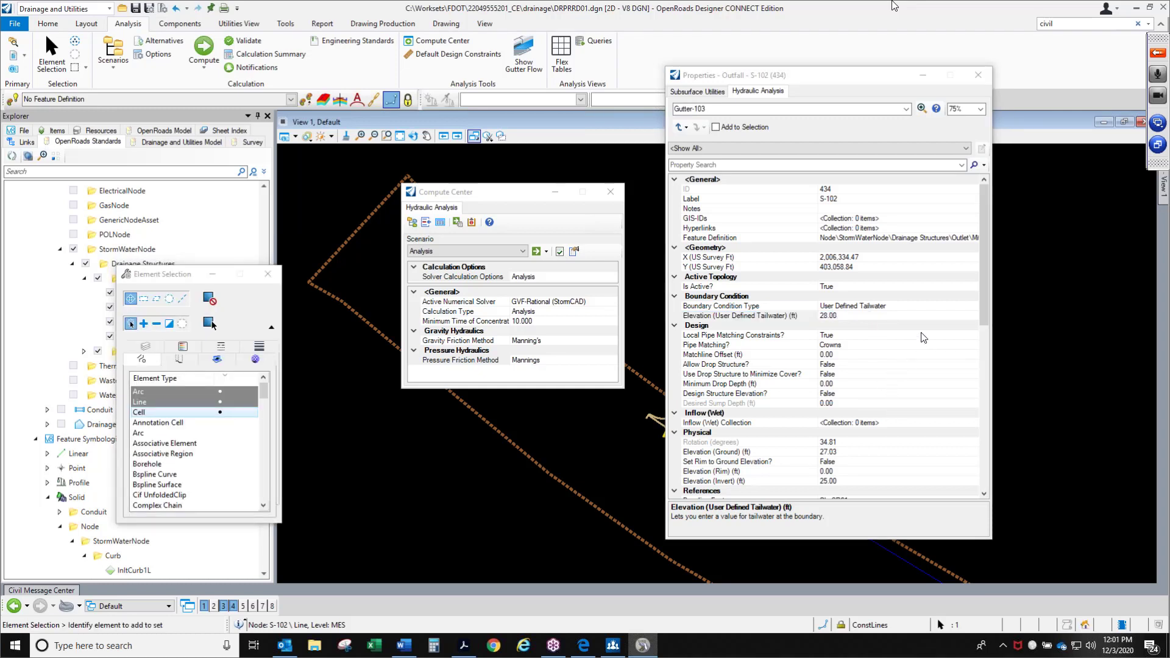
pyautogui.moveTo(982, 307); pyautogui.dragTo(993, 342)
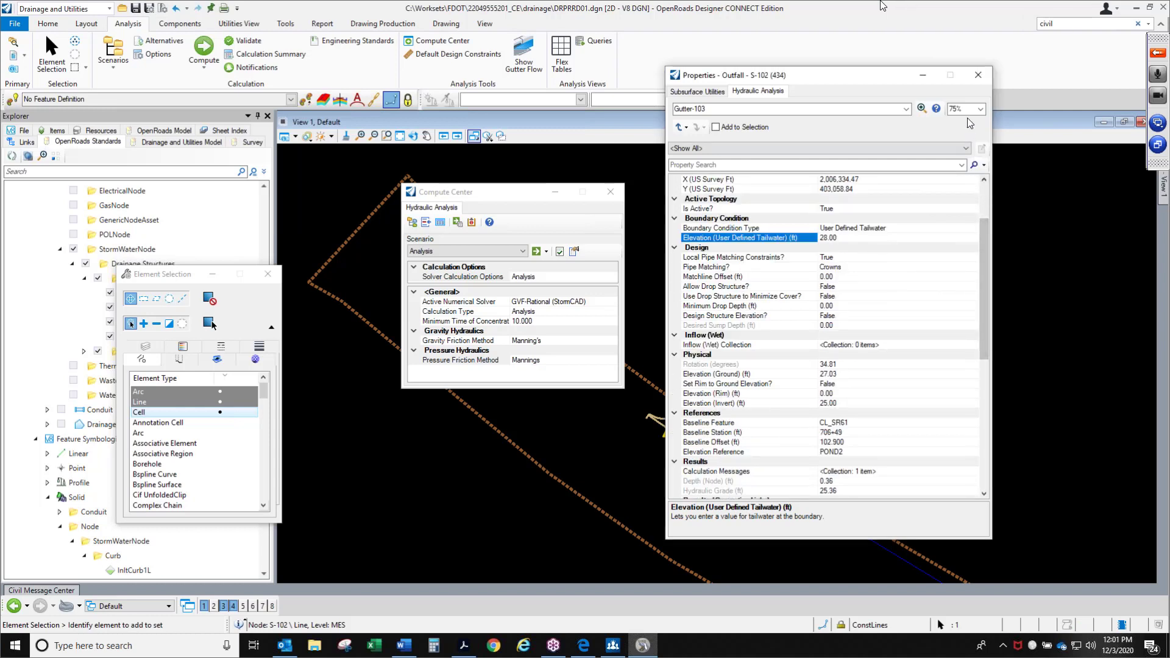
pyautogui.click(977, 74)
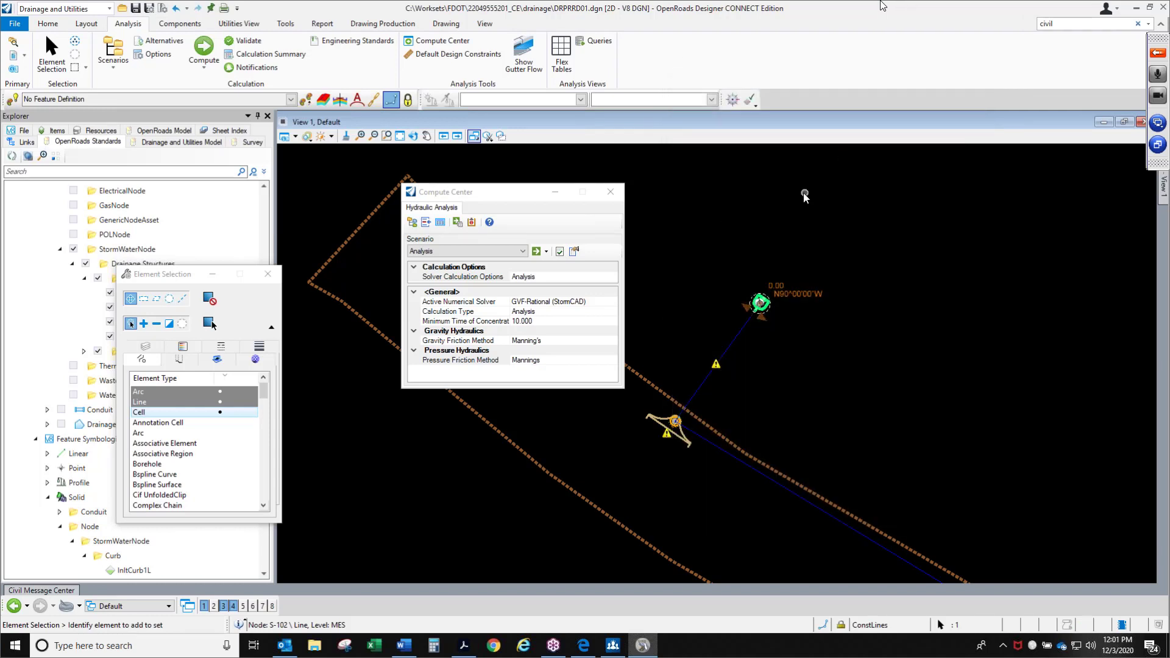
# Step: Recompute the Analysis scenario and review its messages for outfall S-102, conduits P-101 and P-103, catch basin S-101 and conduit pressure
pyautogui.click(546, 251)
pyautogui.click(552, 272)
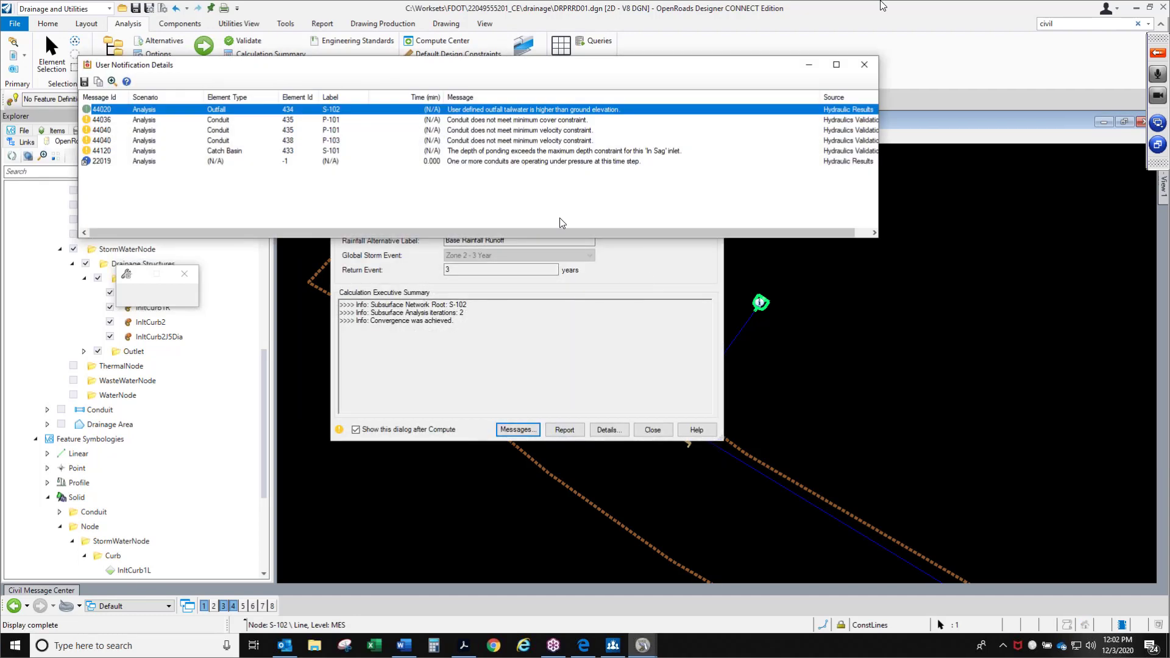
pyautogui.click(519, 120)
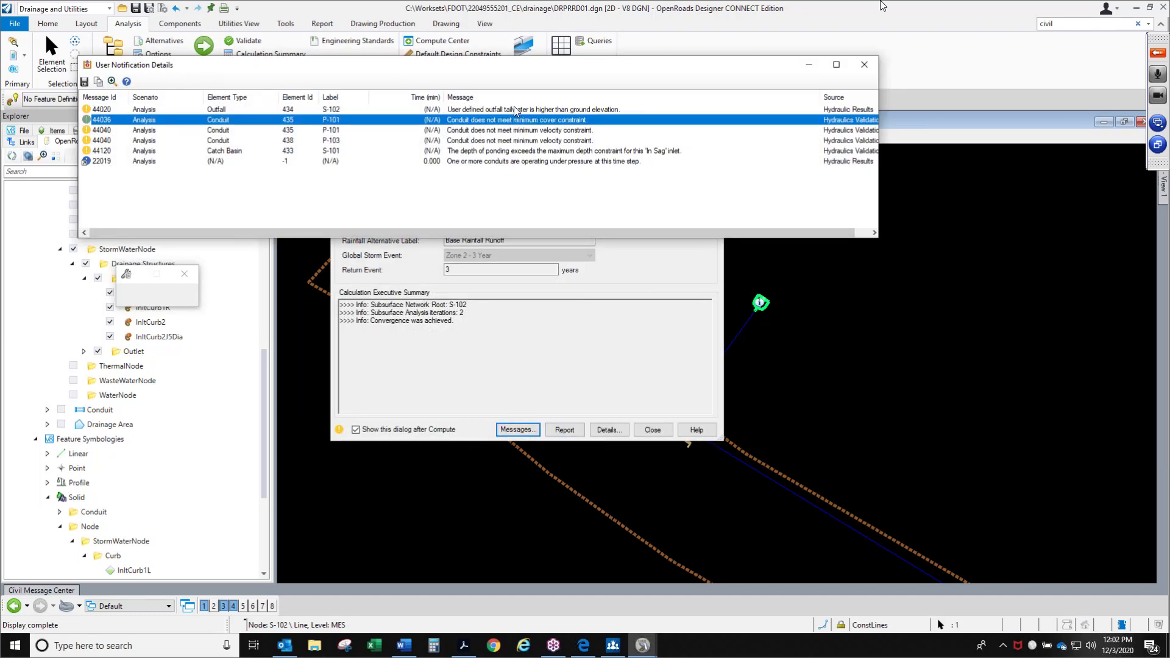
pyautogui.click(513, 108)
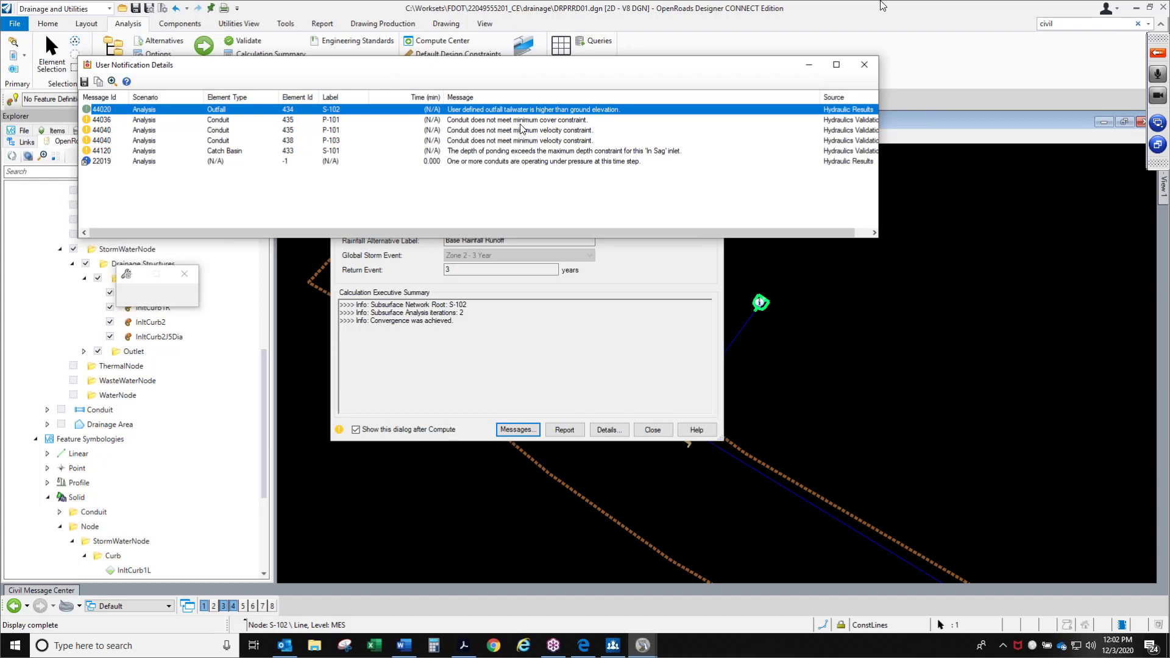
pyautogui.click(560, 122)
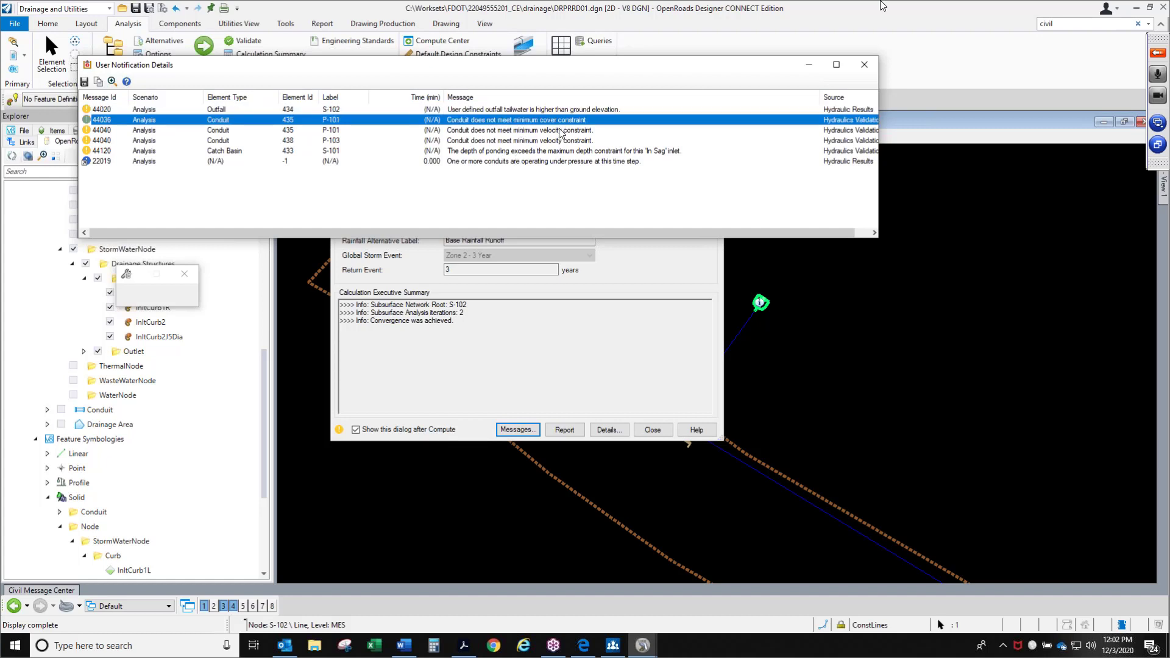
pyautogui.click(558, 130)
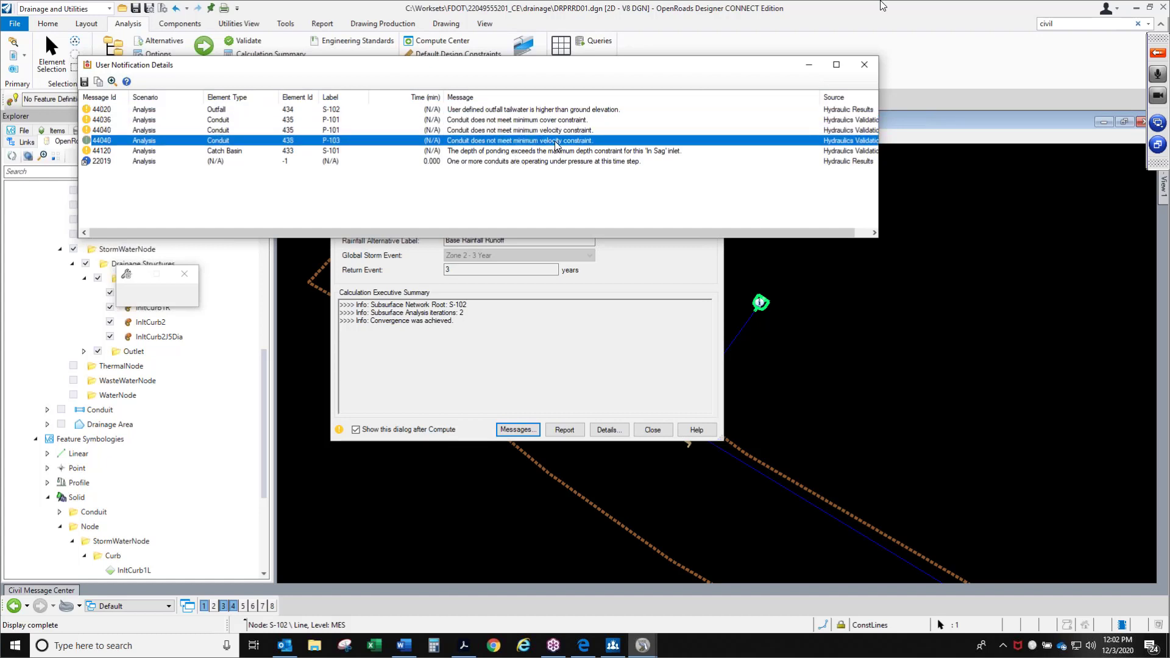
pyautogui.click(555, 140)
pyautogui.click(562, 151)
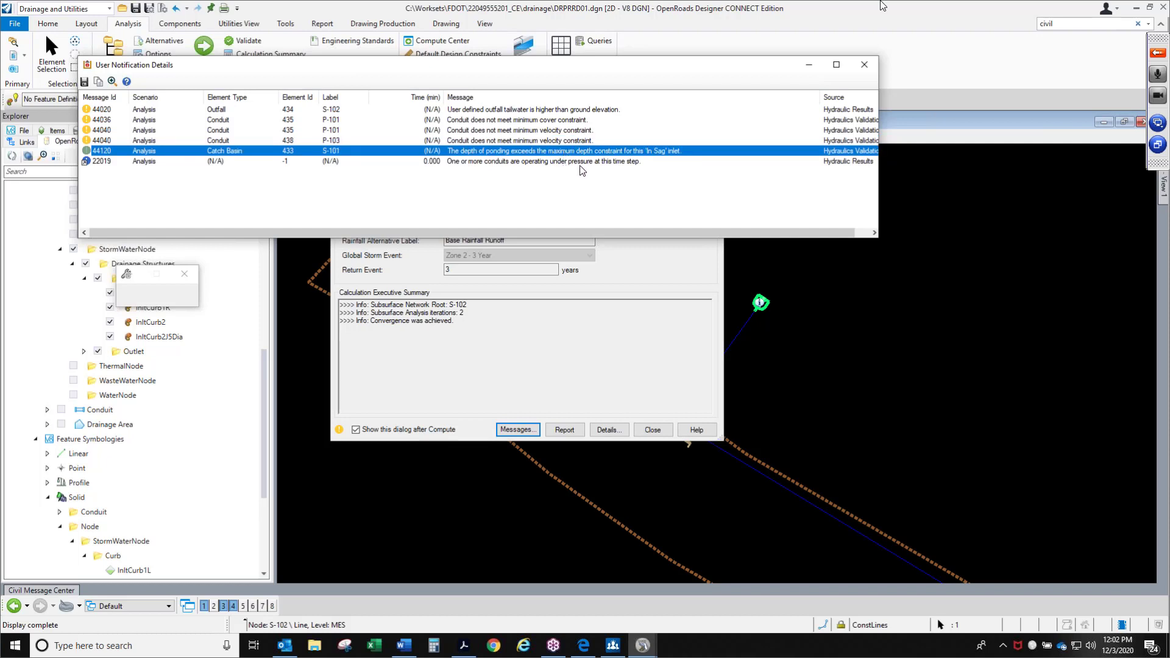
pyautogui.click(575, 164)
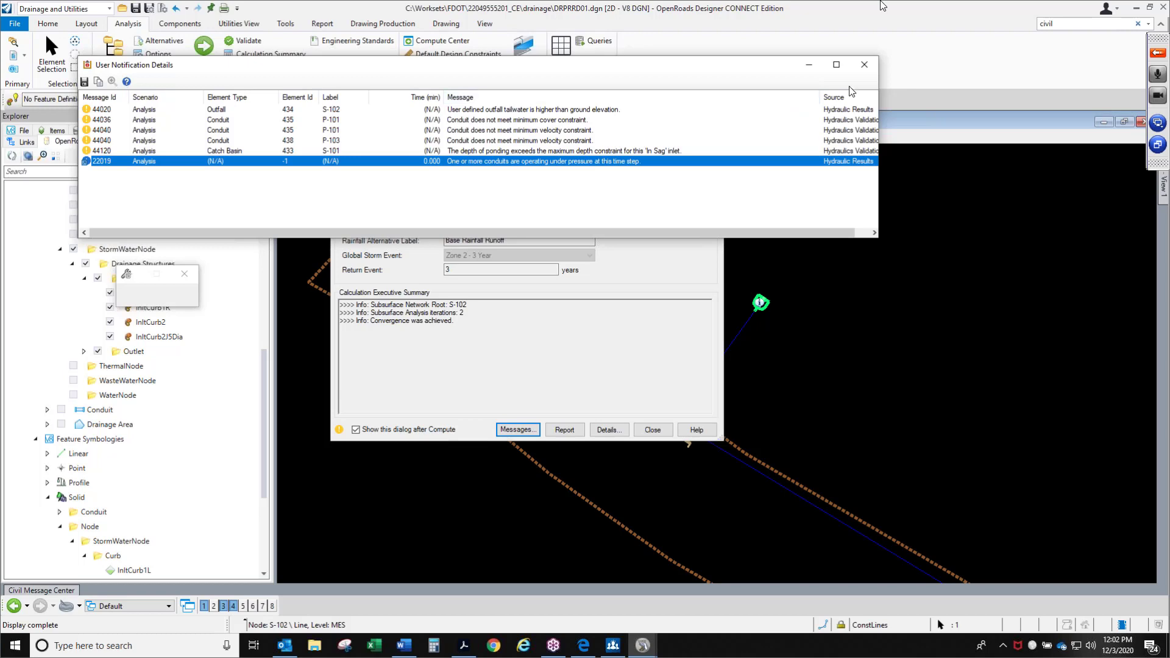
pyautogui.click(863, 64)
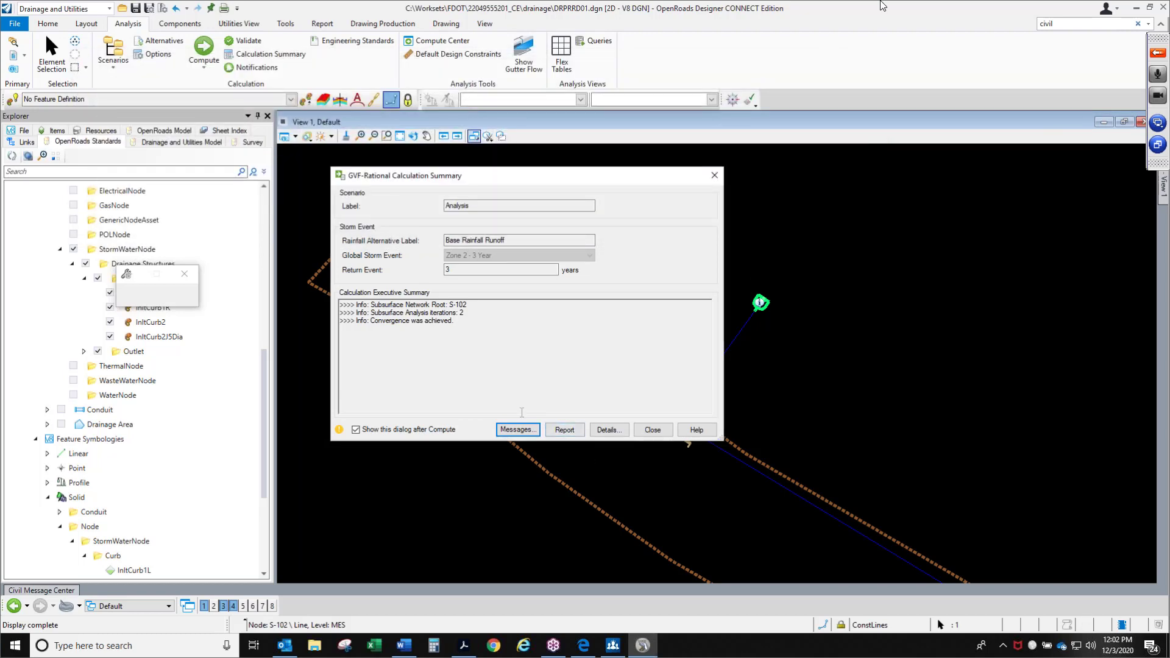
# Step: Examine the detailed calculation summary's options and its catchment, link, node and inlet results
pyautogui.click(608, 429)
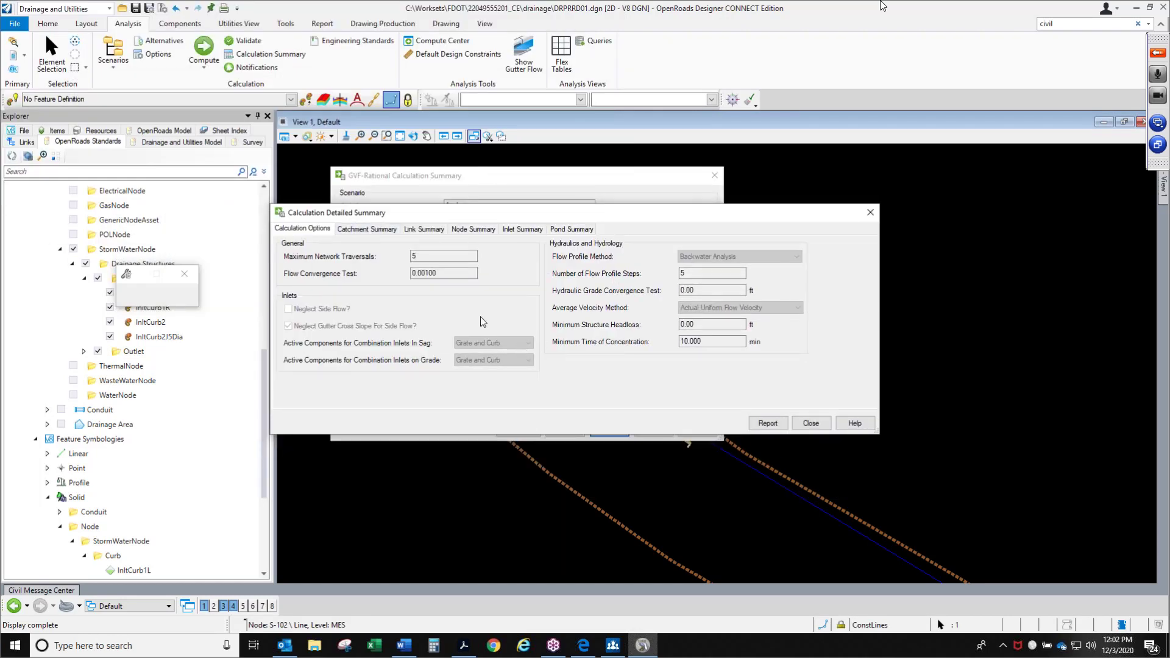
pyautogui.click(361, 230)
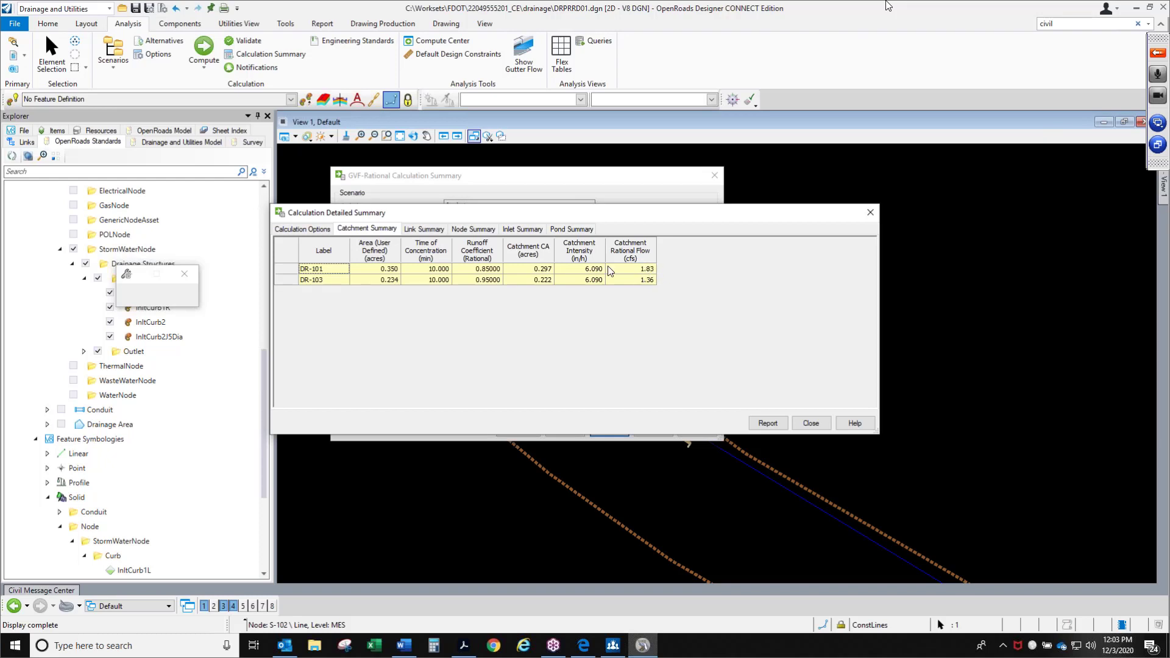
pyautogui.click(425, 229)
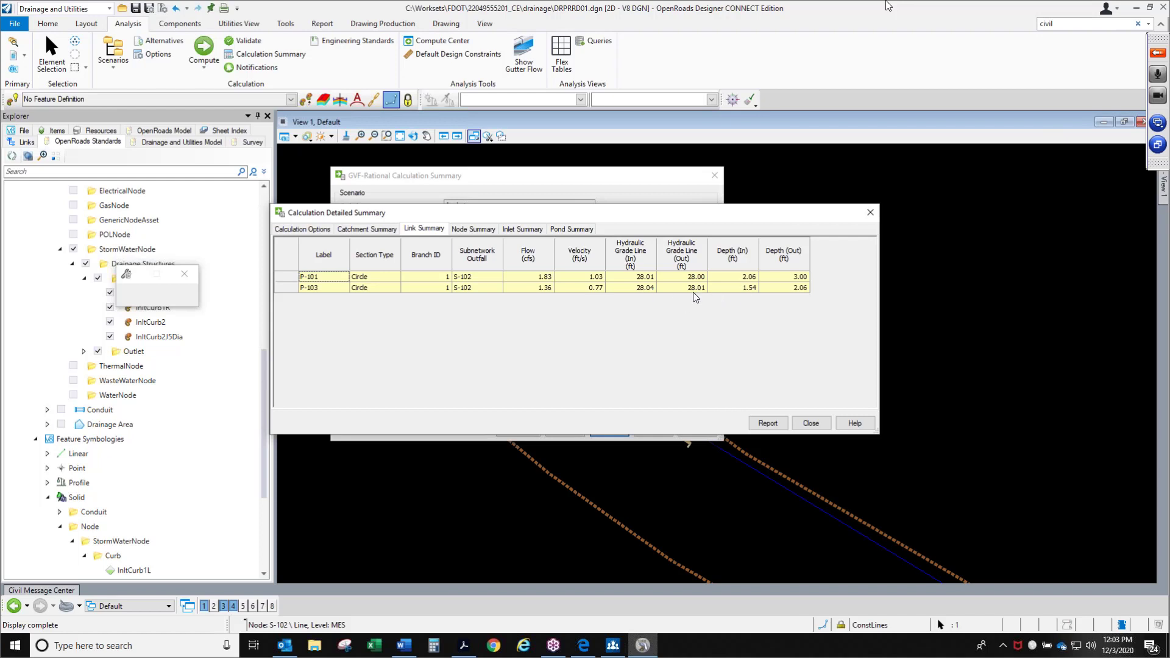
pyautogui.click(474, 230)
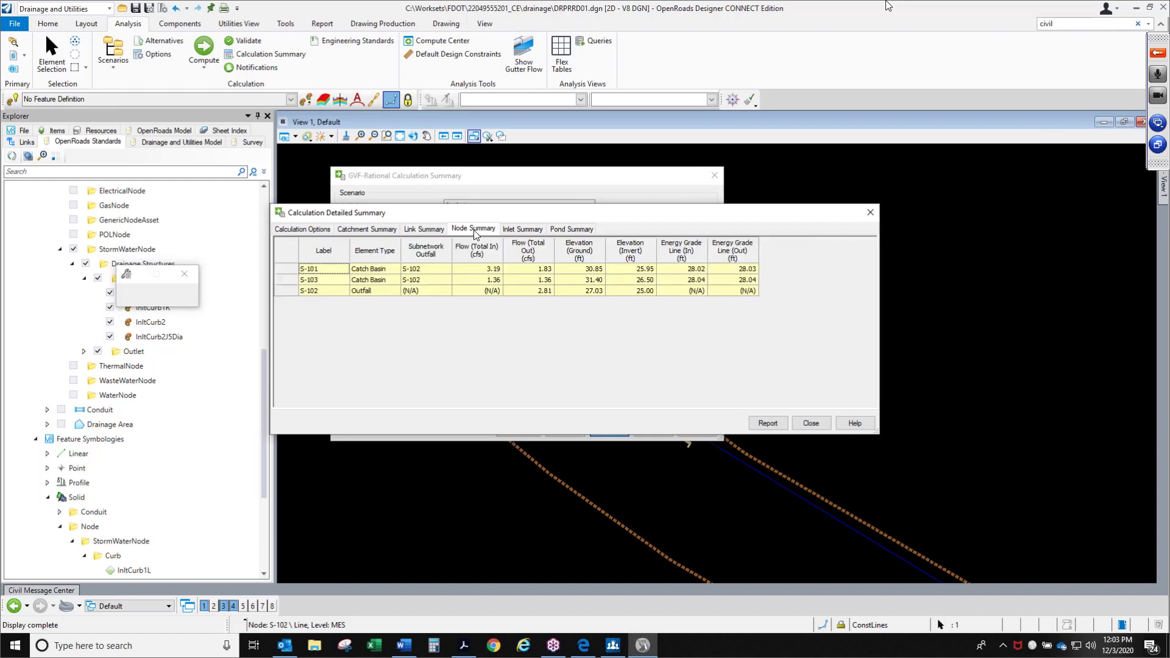
pyautogui.click(523, 229)
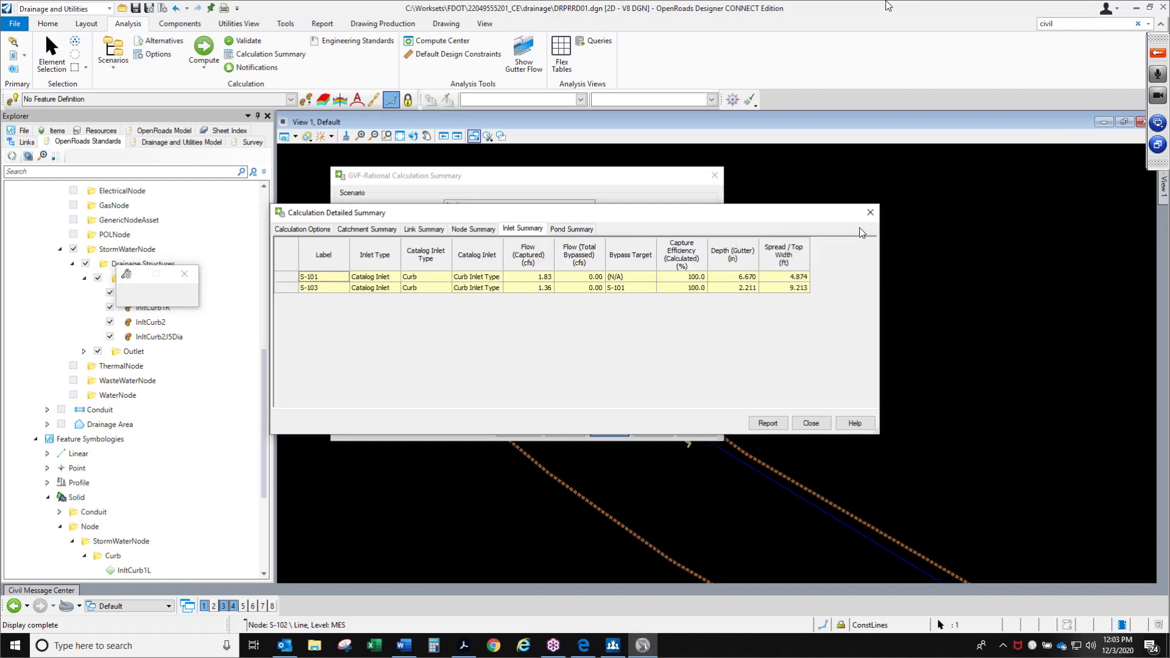
pyautogui.click(870, 212)
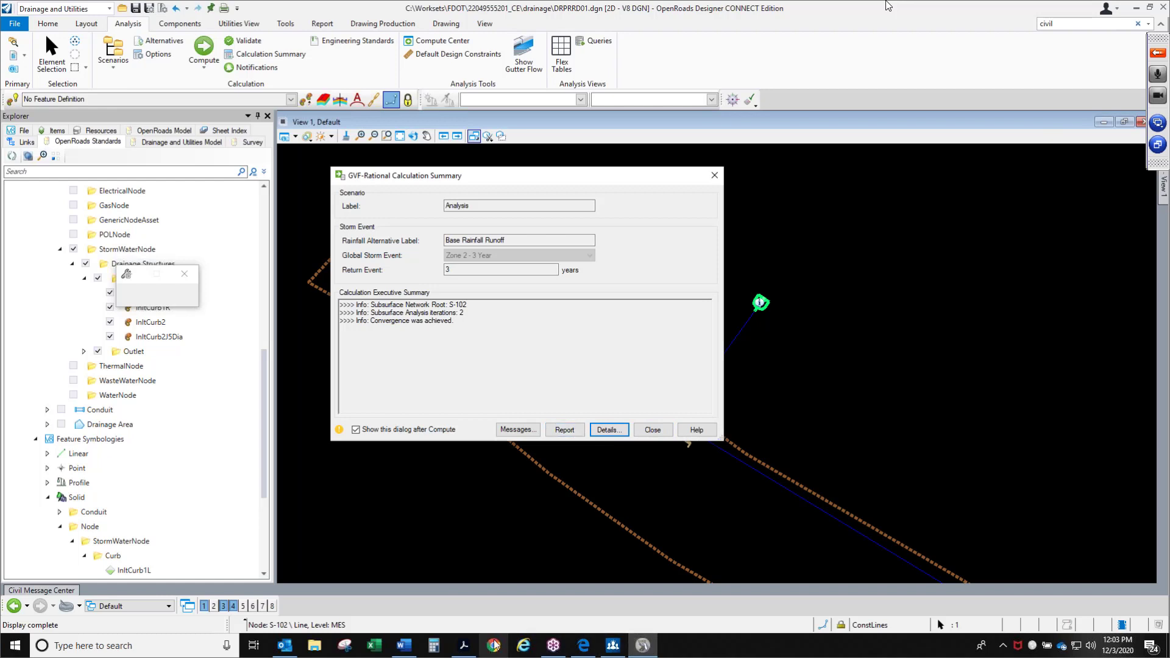
# Step: Close the calculation summary and the Compute Center
pyautogui.click(458, 653)
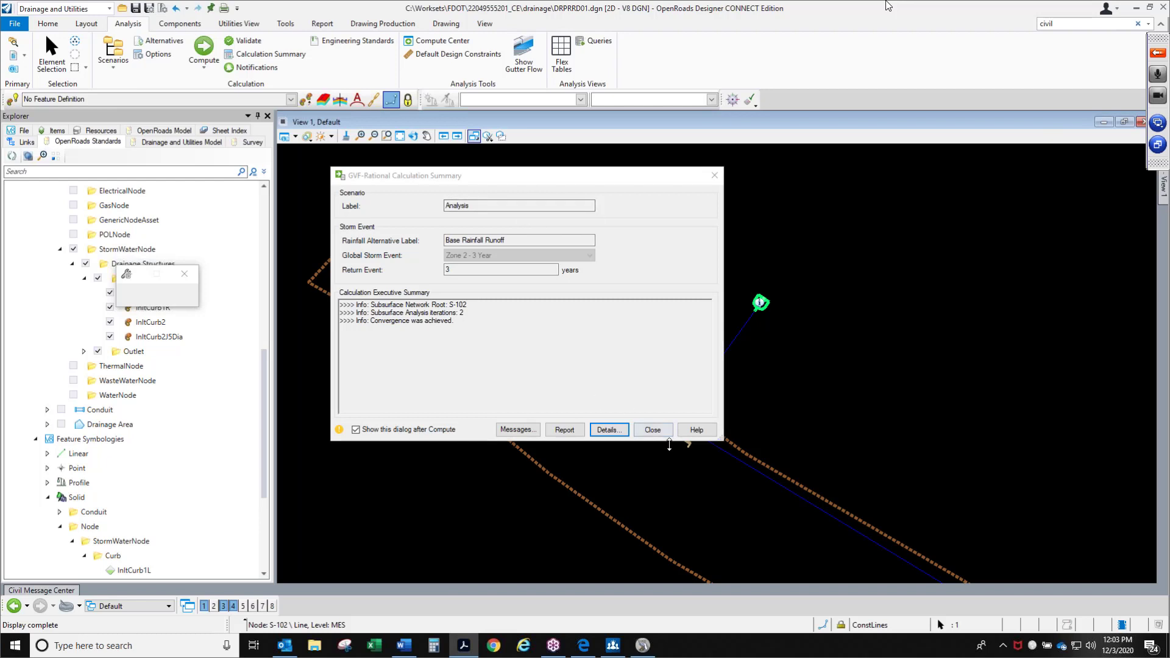
pyautogui.click(652, 430)
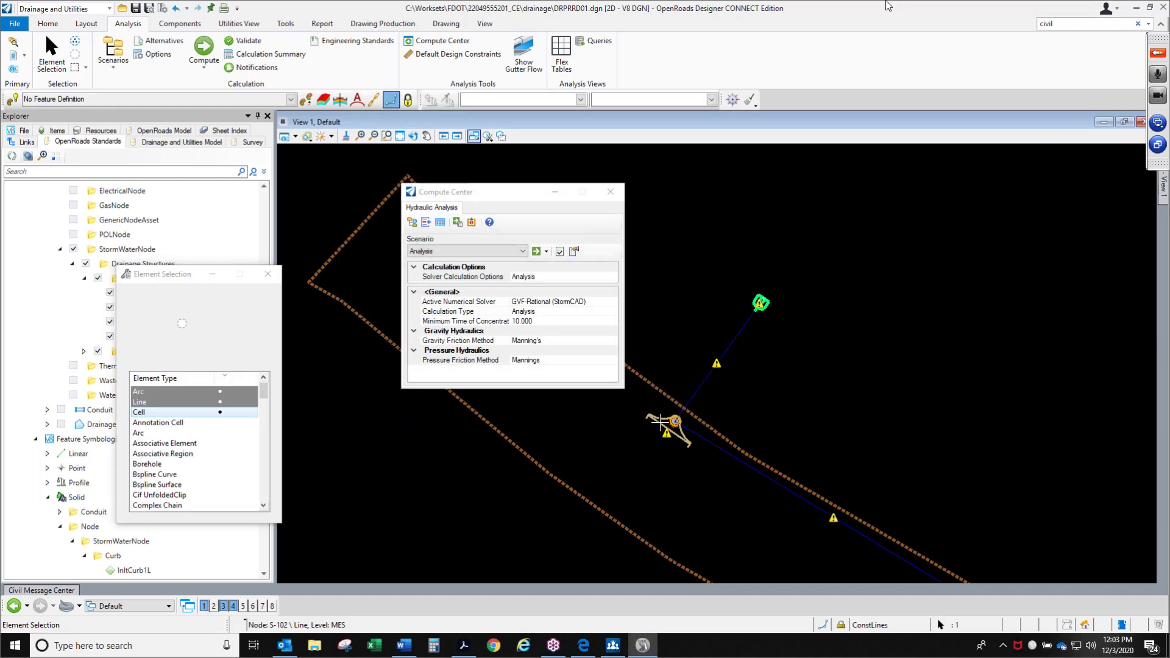
pyautogui.click(609, 194)
# Step: Open the FDOT-Conduit-StormTab FlexTable from the hydraulic model tables and widen its Label column
pyautogui.click(561, 55)
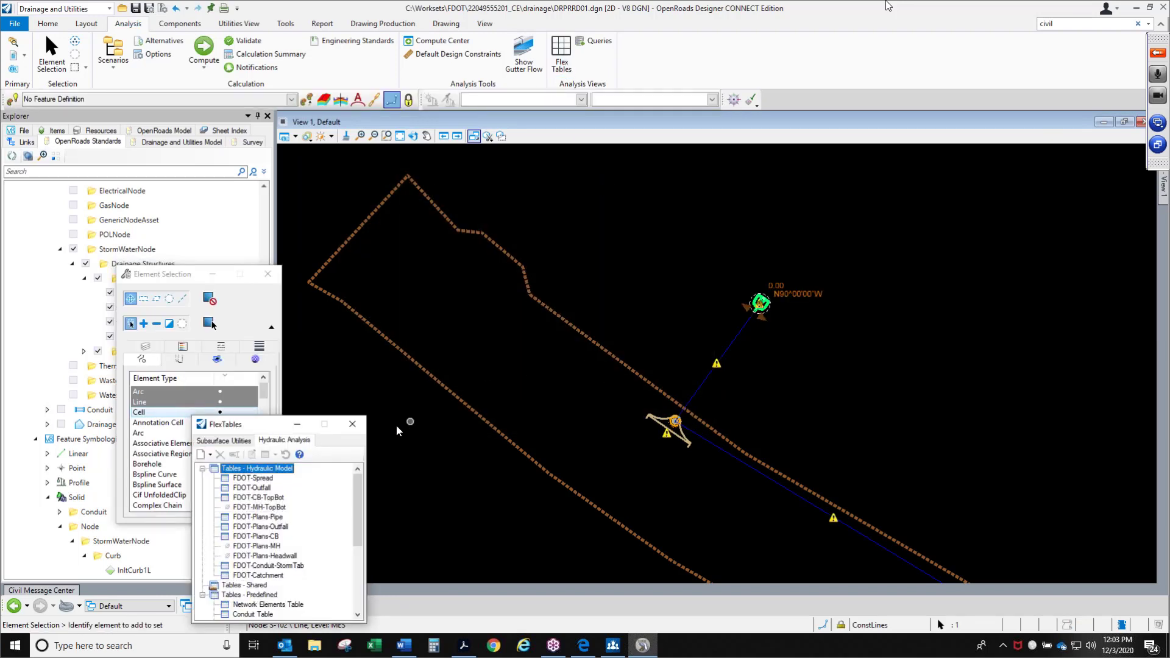
pyautogui.moveTo(279, 427); pyautogui.dragTo(495, 240)
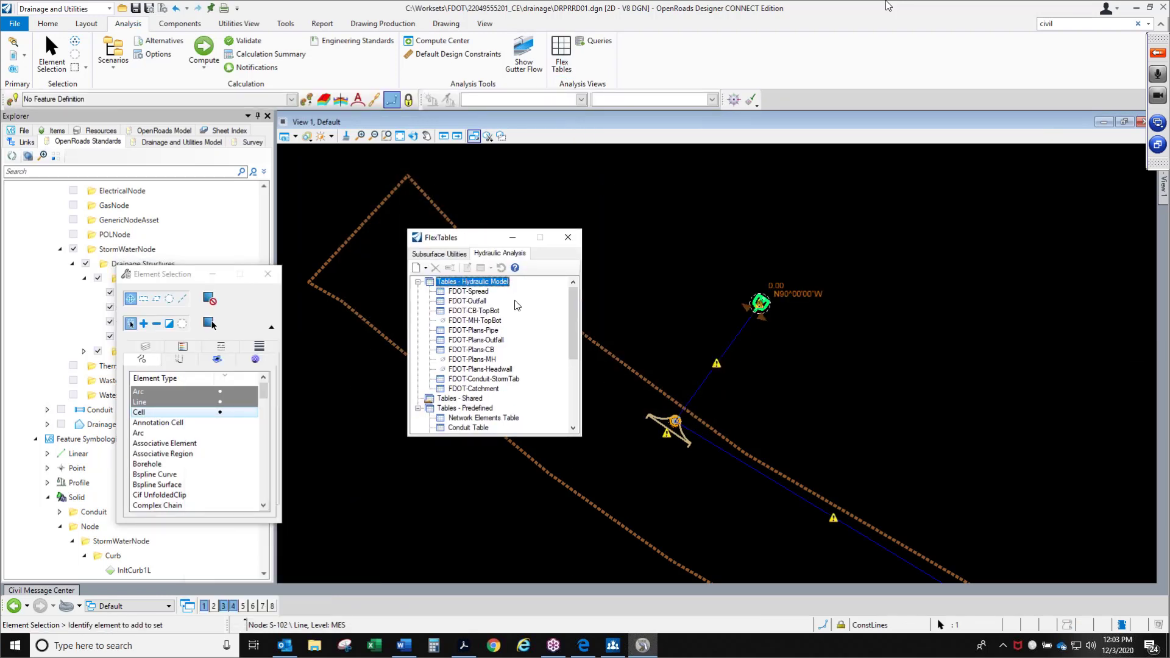
pyautogui.click(497, 379)
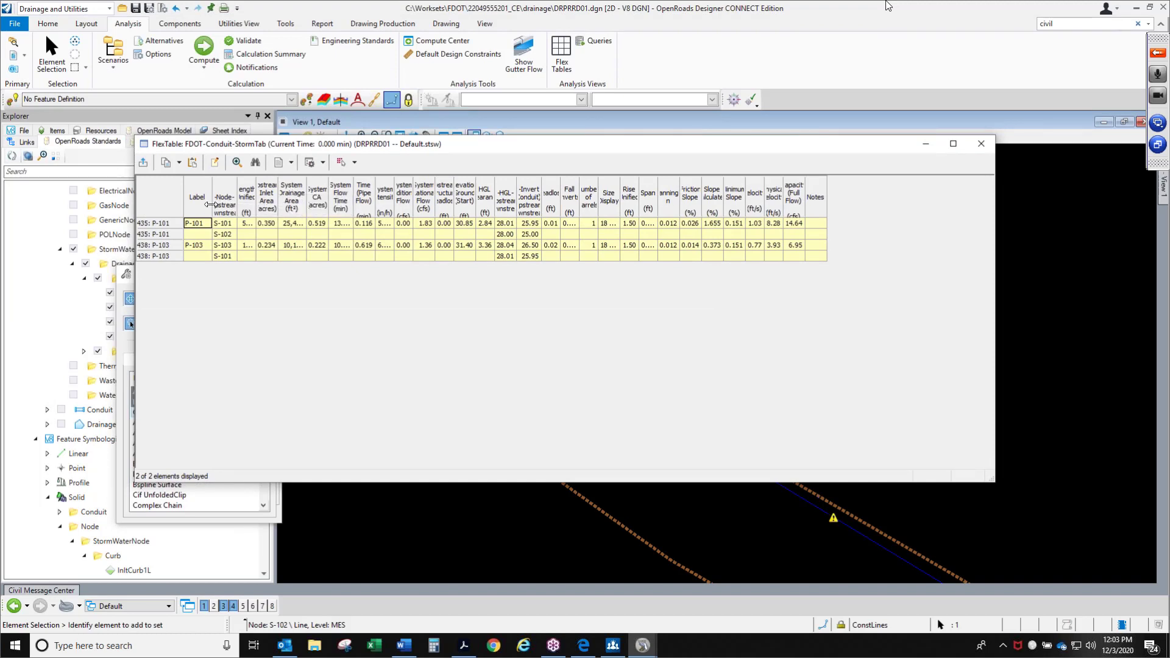
pyautogui.moveTo(211, 204); pyautogui.dragTo(230, 204)
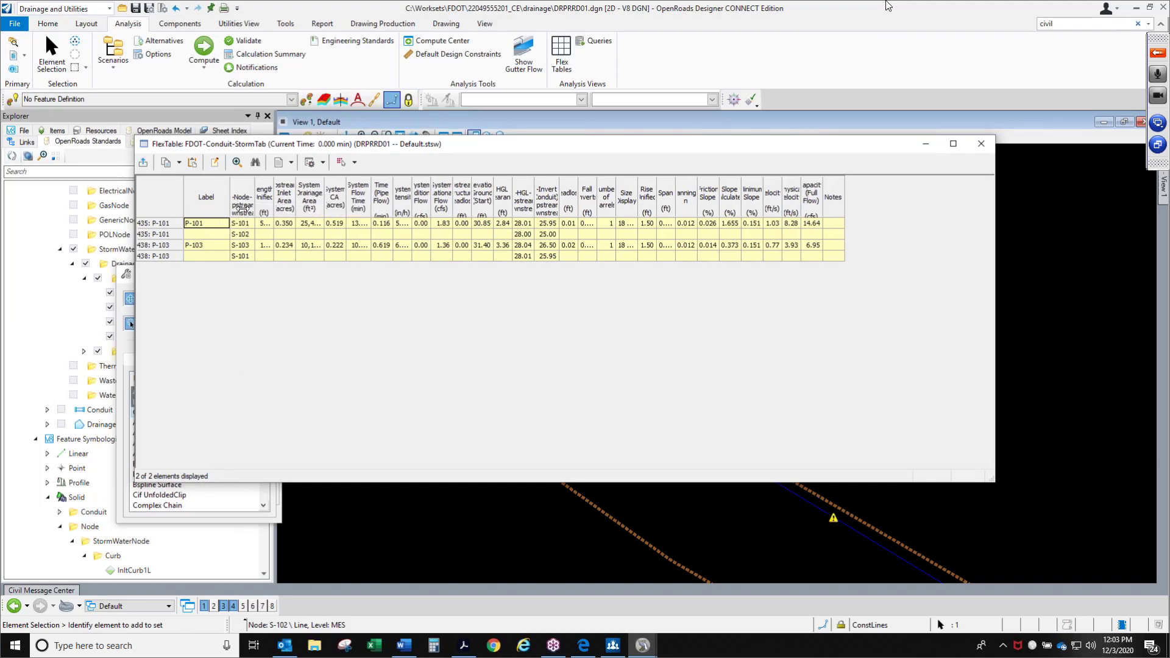
# Step: Open the FDOT-Conduit-StormTab column setup and examine the selected columns from Label through HGL Clearance
pyautogui.click(214, 162)
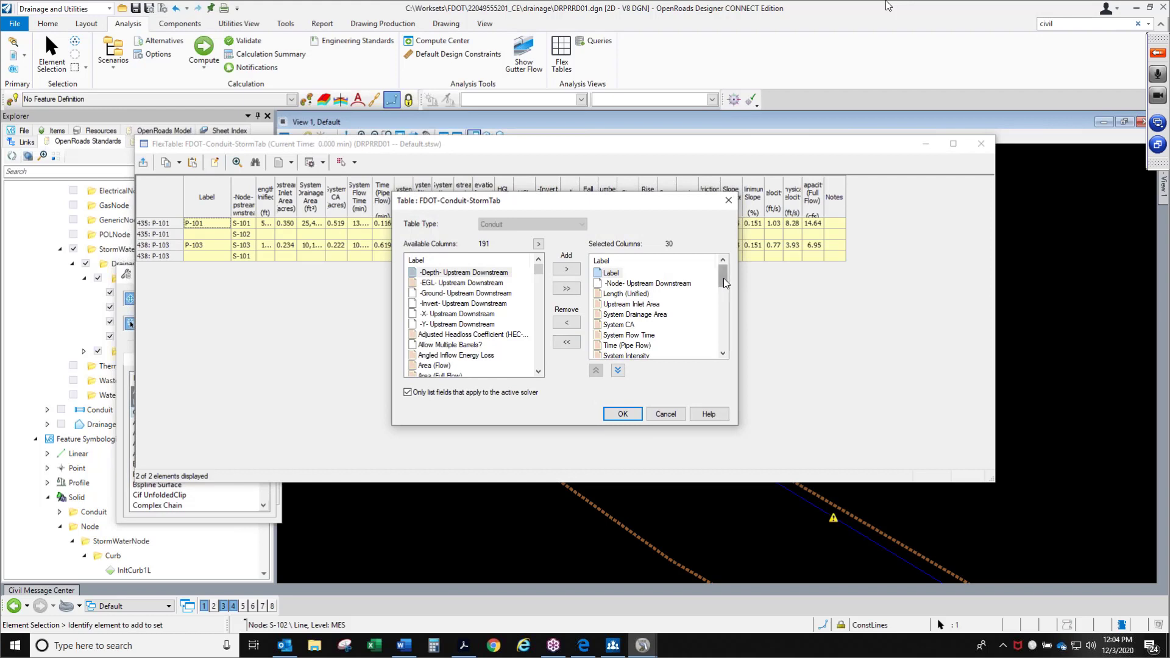
pyautogui.click(634, 293)
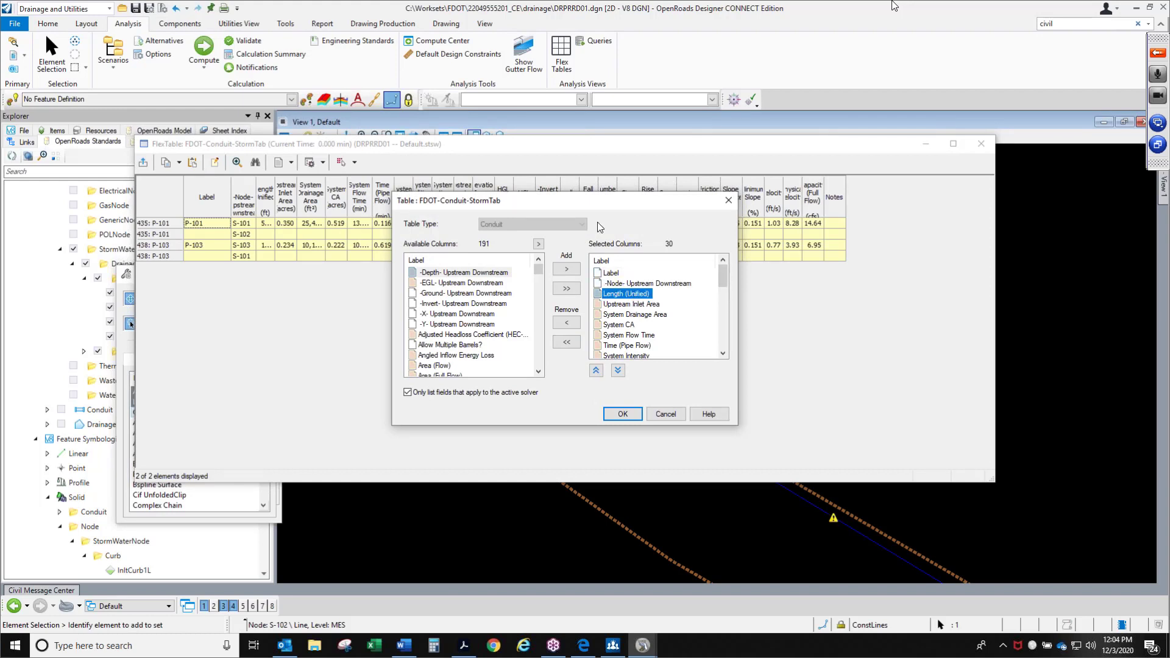
pyautogui.click(638, 305)
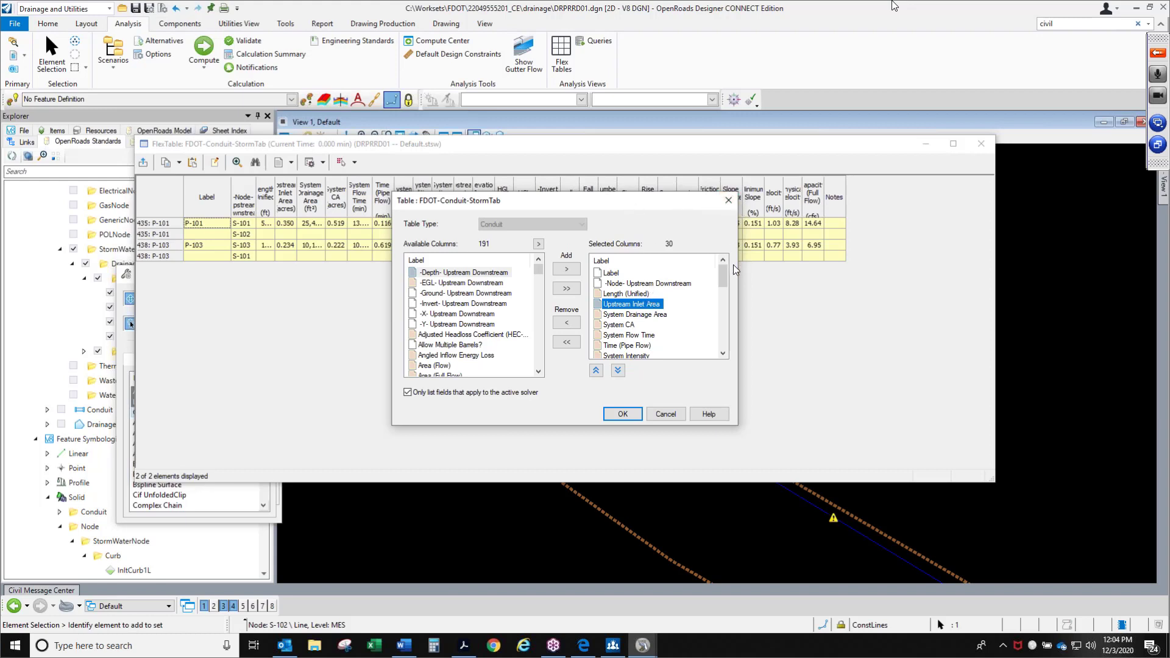
pyautogui.click(639, 325)
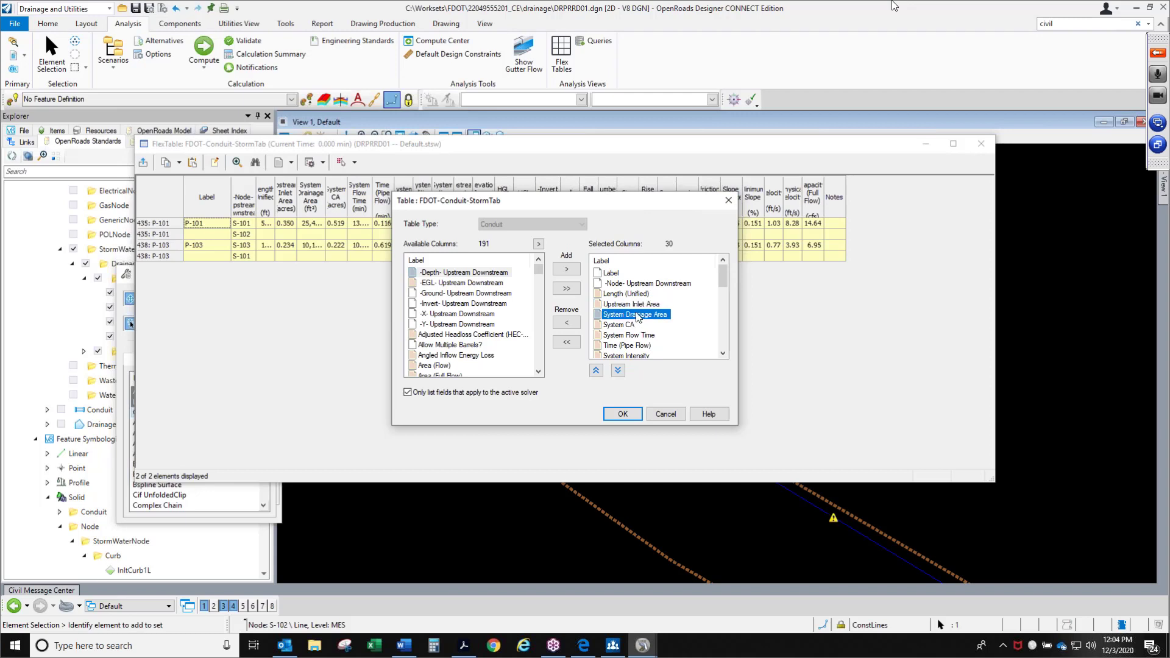
pyautogui.scroll(-1, 656, 345)
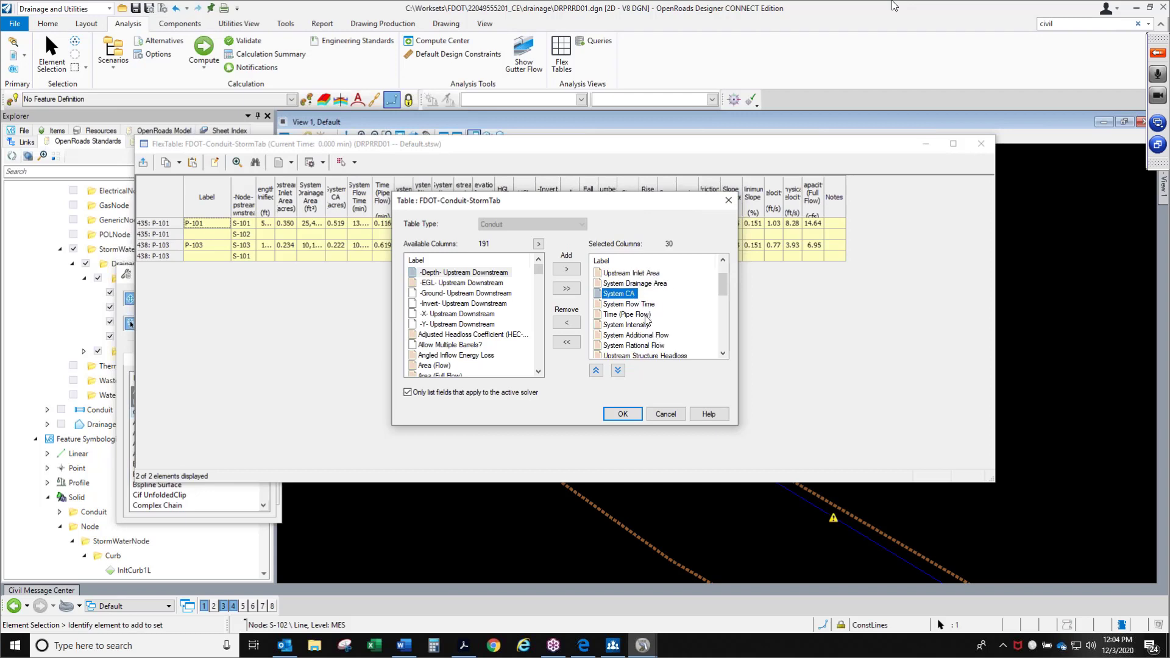
pyautogui.click(641, 324)
pyautogui.scroll(-1, 644, 320)
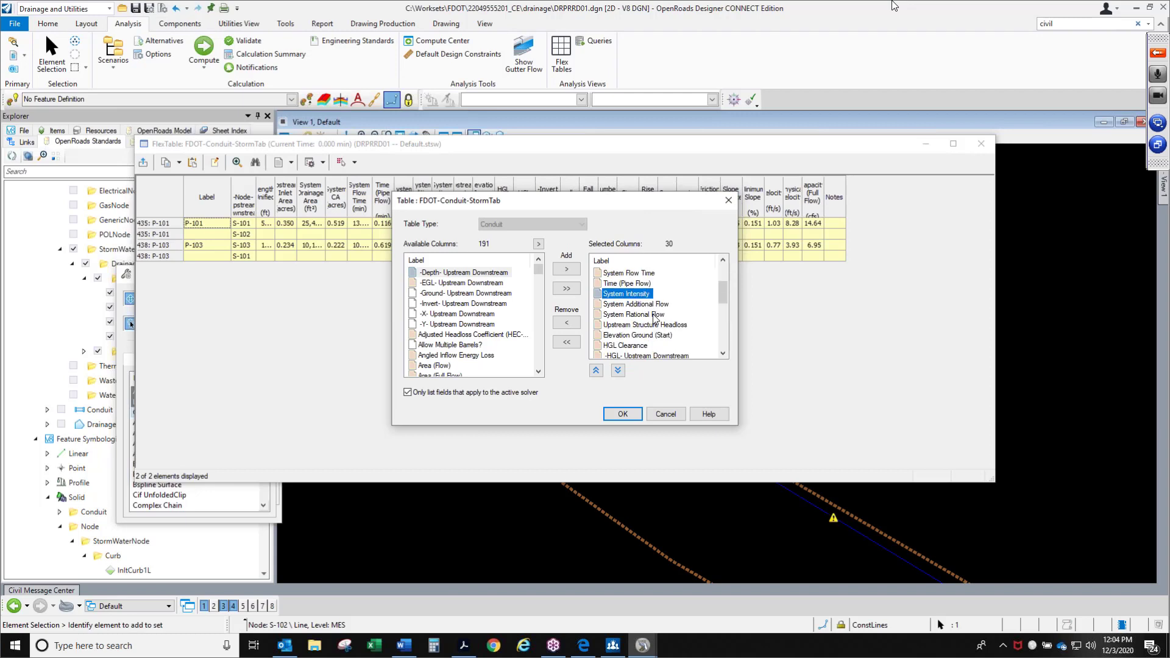
pyautogui.click(643, 335)
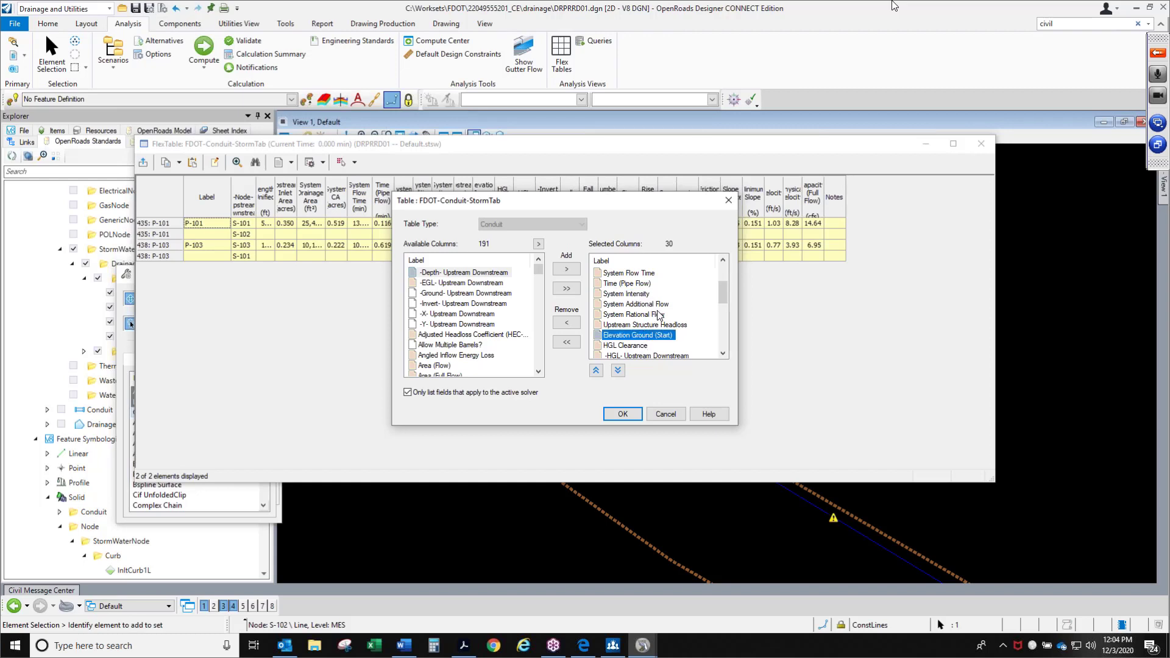
pyautogui.scroll(-1, 659, 315)
pyautogui.click(645, 314)
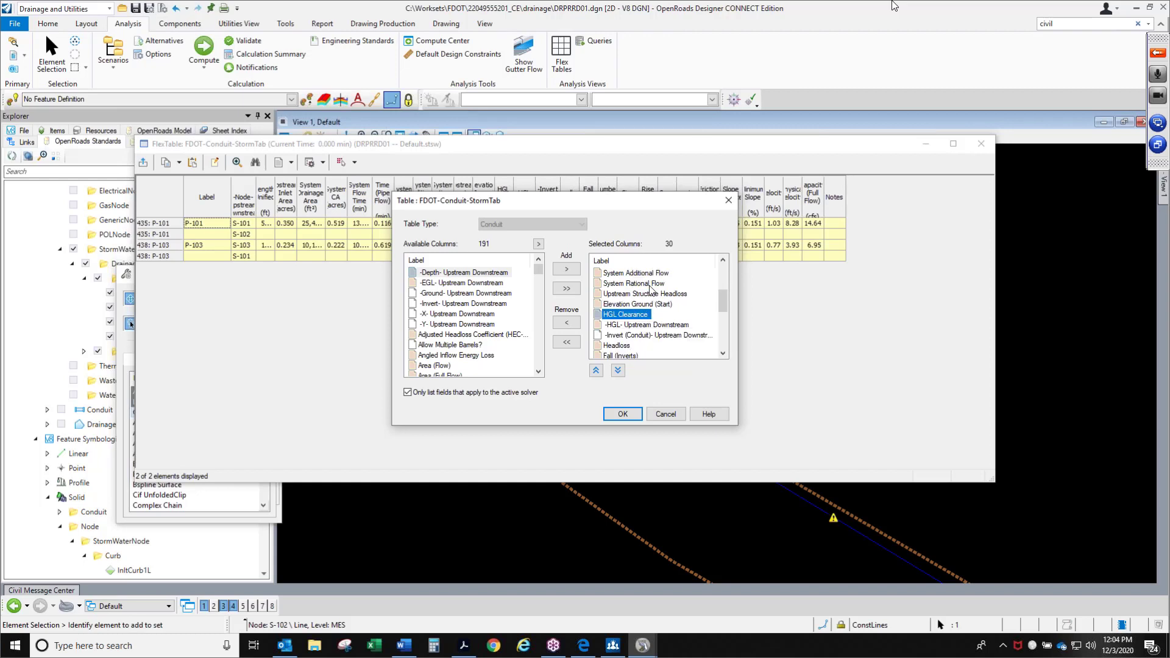
pyautogui.scroll(-1, 652, 314)
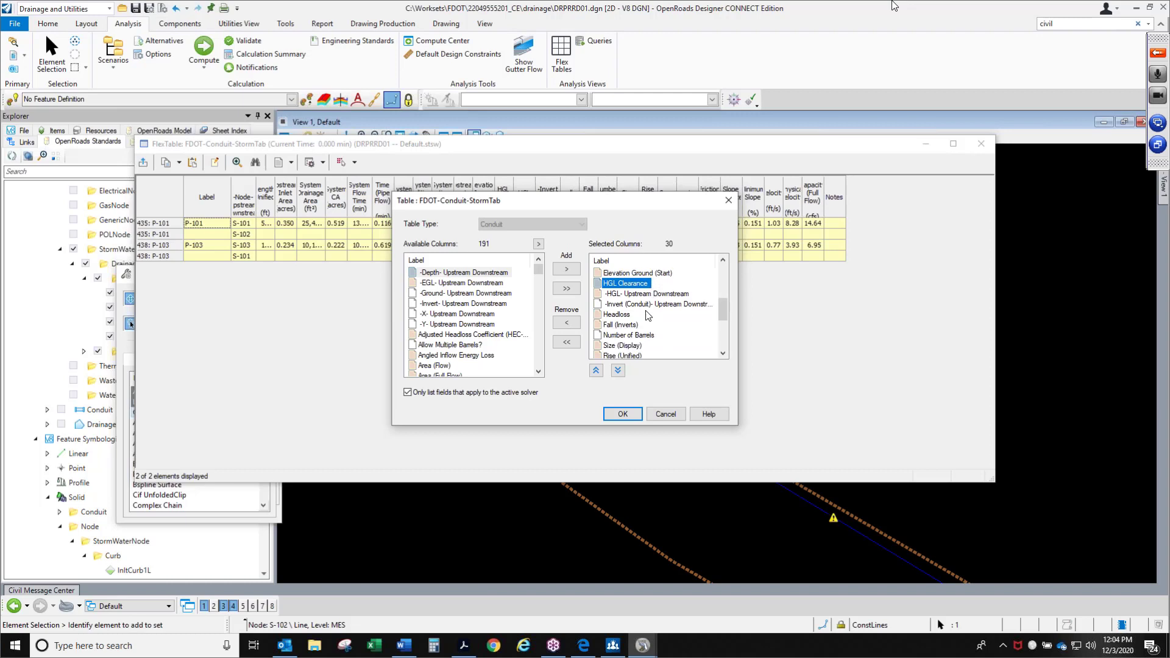
# Step: Examine the remaining selected columns from Headloss through Notes, then leave the column setup without changes
pyautogui.click(643, 317)
pyautogui.click(623, 316)
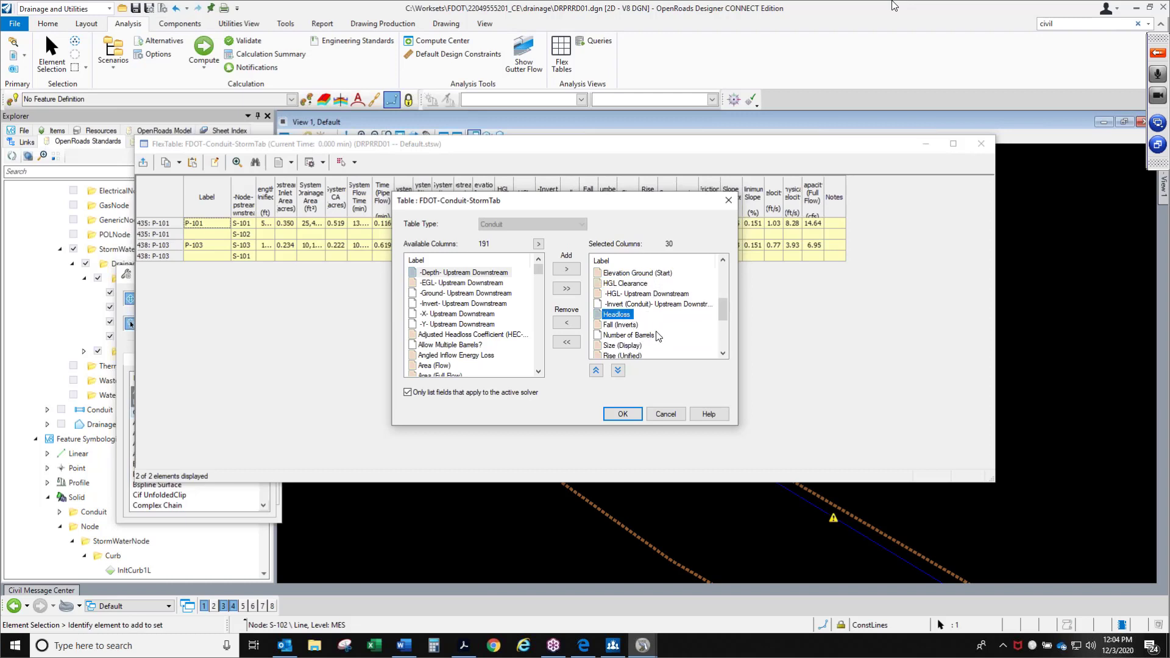
pyautogui.click(648, 323)
pyautogui.click(632, 325)
pyautogui.scroll(-1, 644, 323)
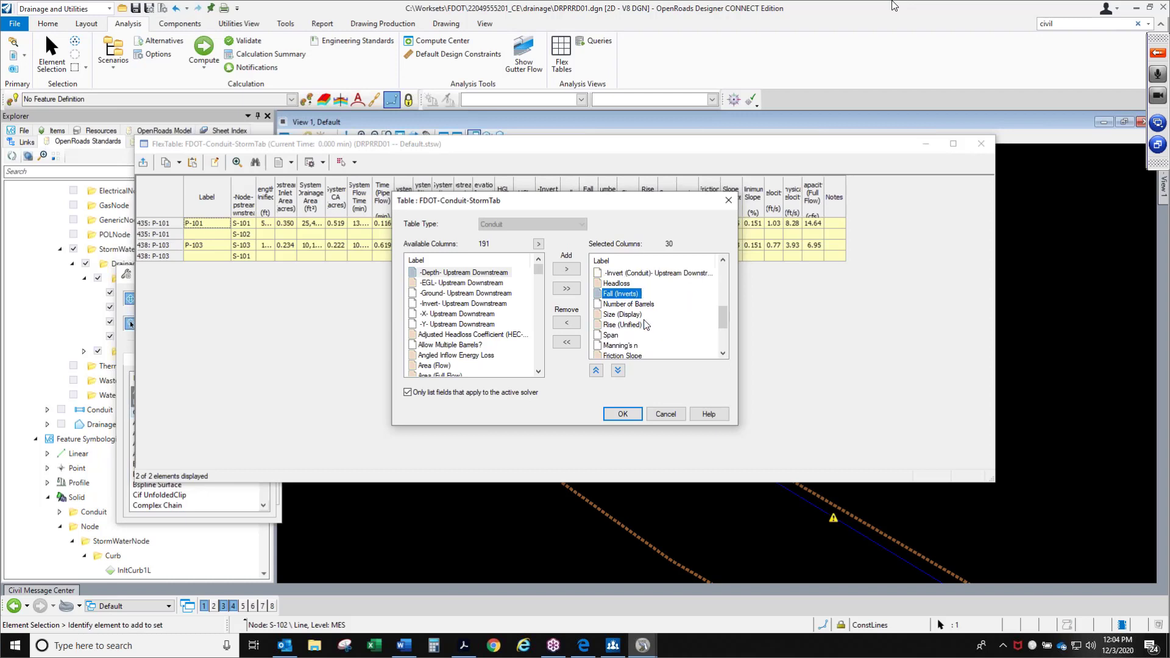
pyautogui.moveTo(632, 206); pyautogui.dragTo(630, 241)
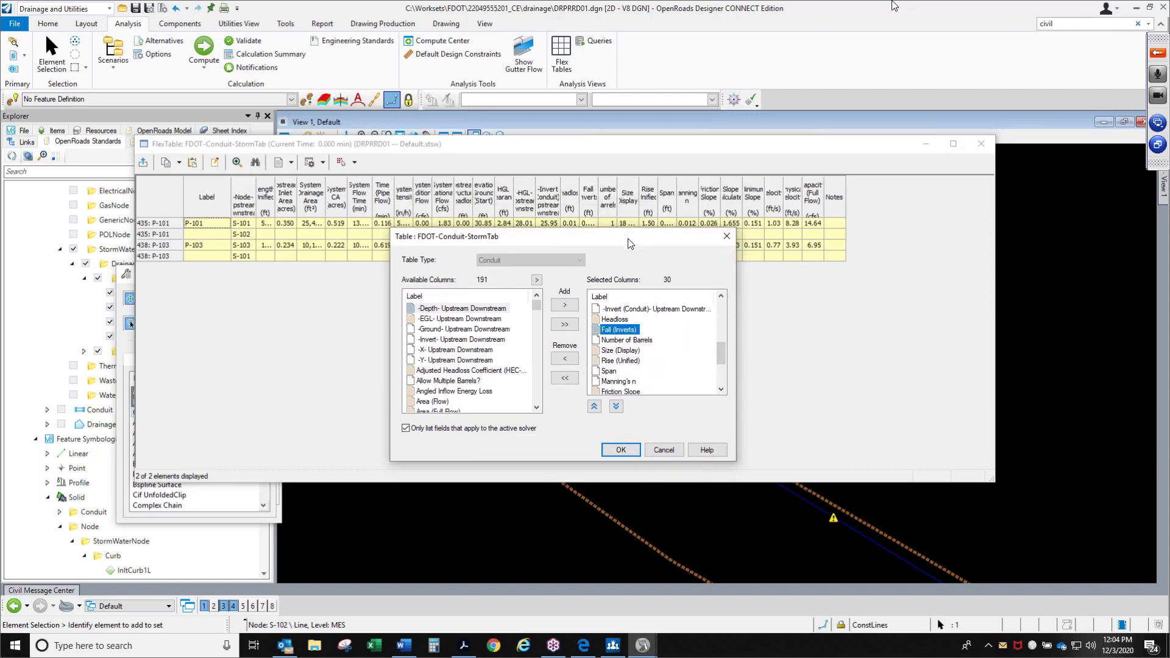
pyautogui.click(632, 379)
pyautogui.scroll(-1, 632, 377)
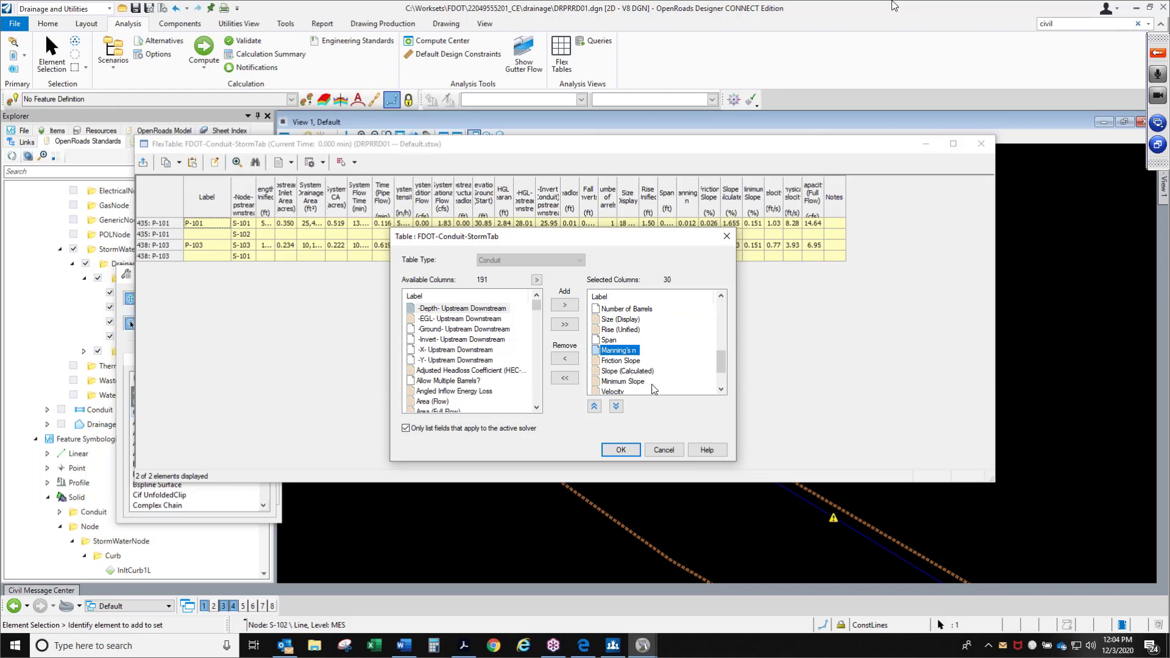
pyautogui.scroll(-1, 654, 389)
pyautogui.click(645, 379)
pyautogui.scroll(-1, 643, 386)
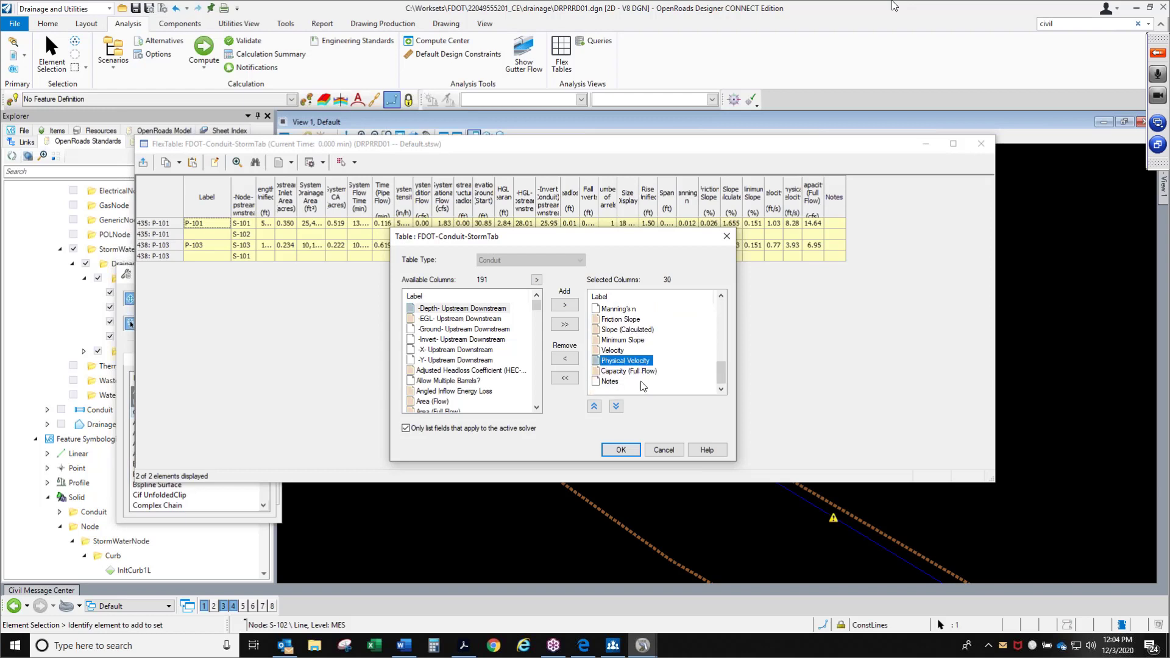
pyautogui.click(642, 372)
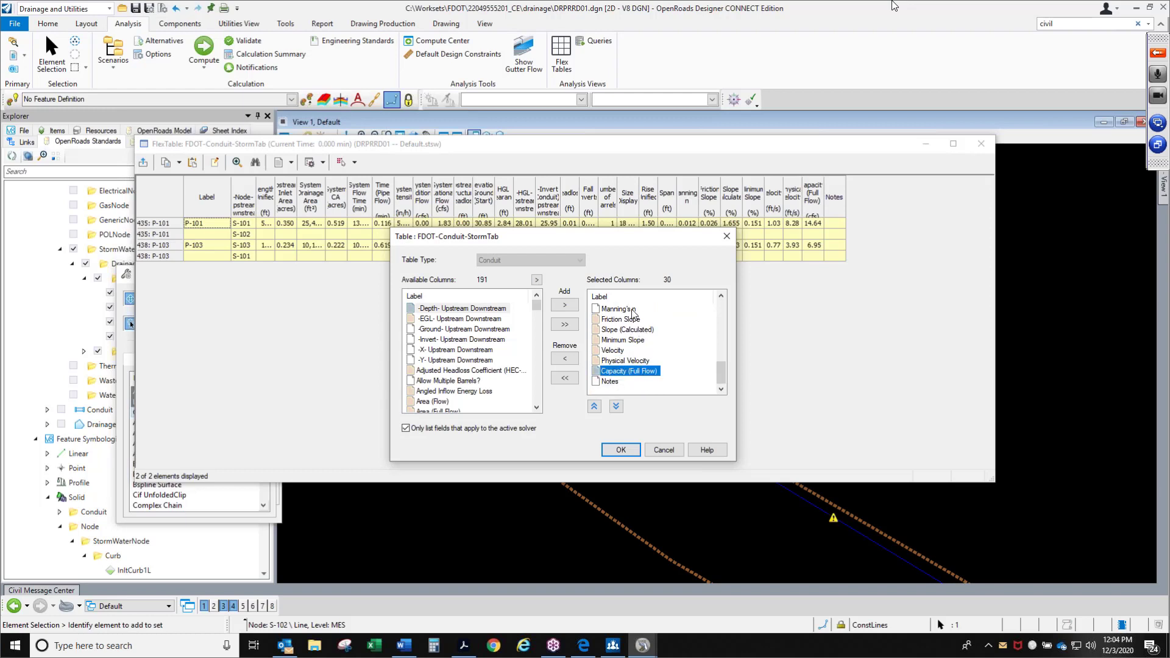
pyautogui.click(669, 450)
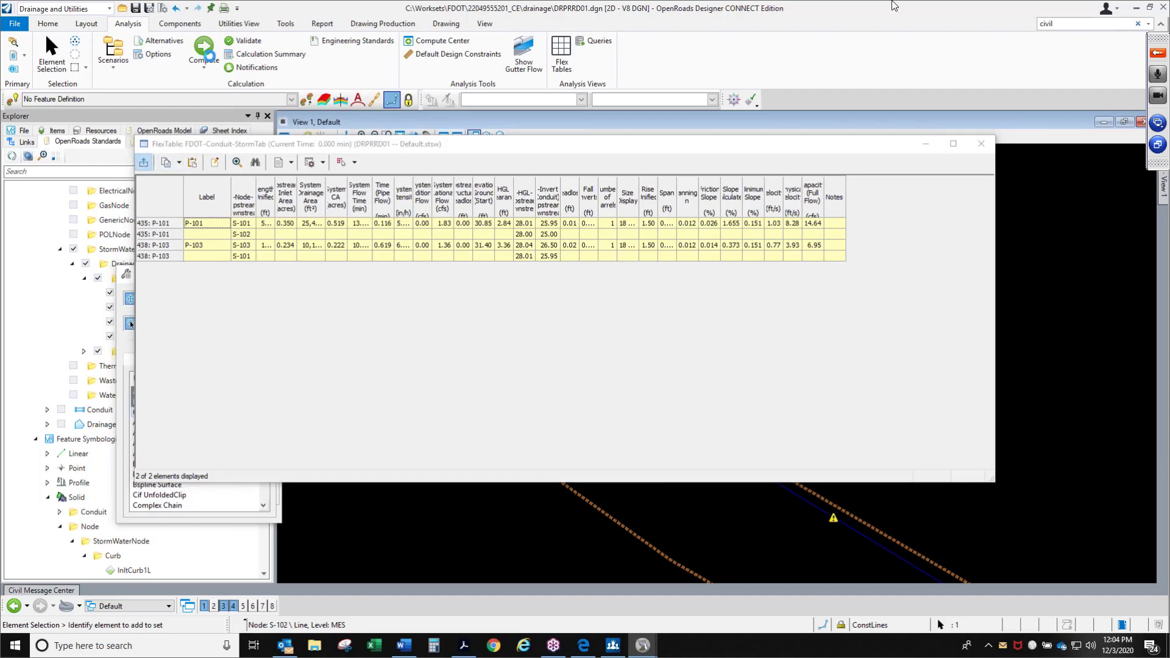
# Step: Start exporting the StormTab FlexTable to a file and set its format to Comma Delimited File (*.csv)
pyautogui.click(208, 72)
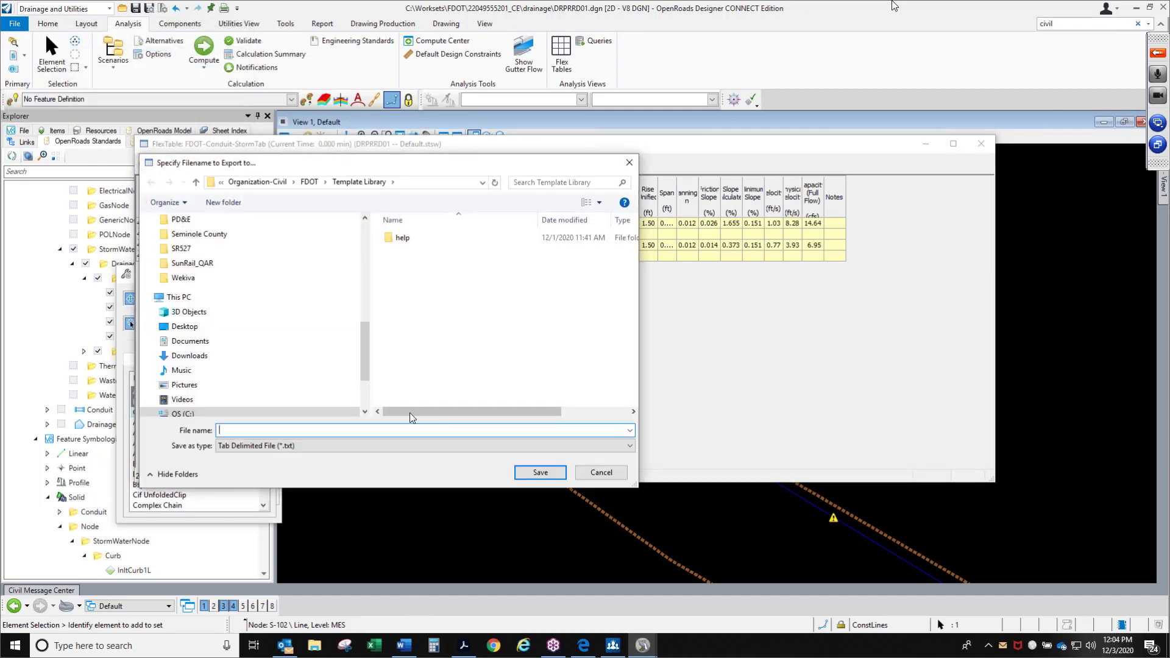
pyautogui.click(347, 446)
pyautogui.click(348, 467)
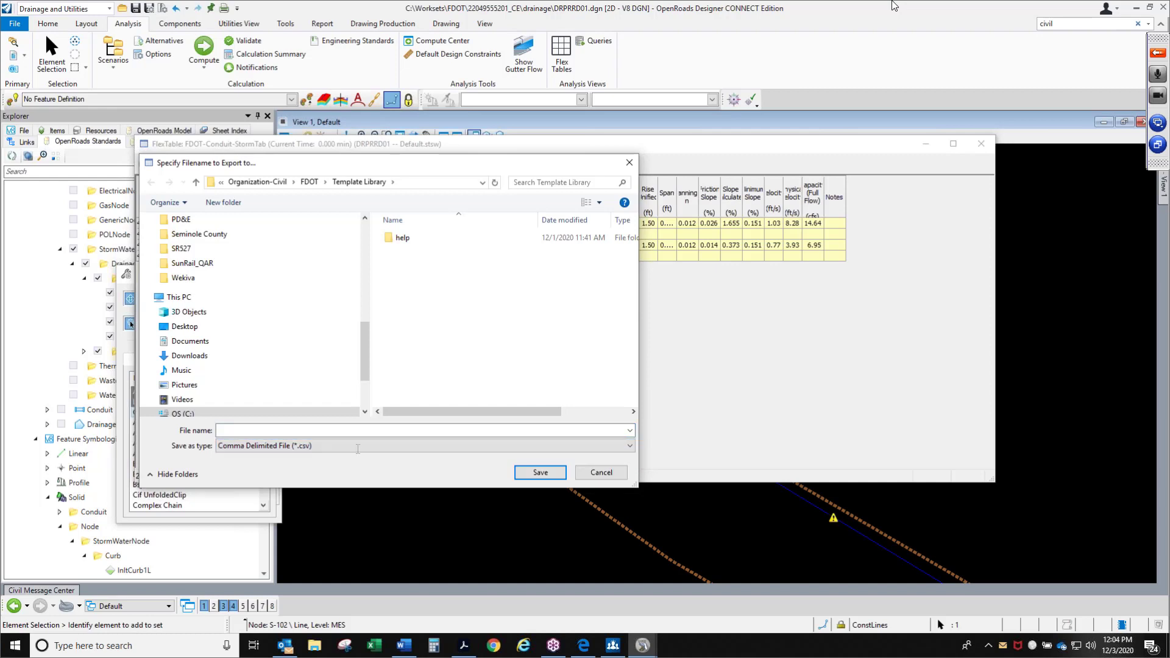
pyautogui.scroll(5, 329, 234)
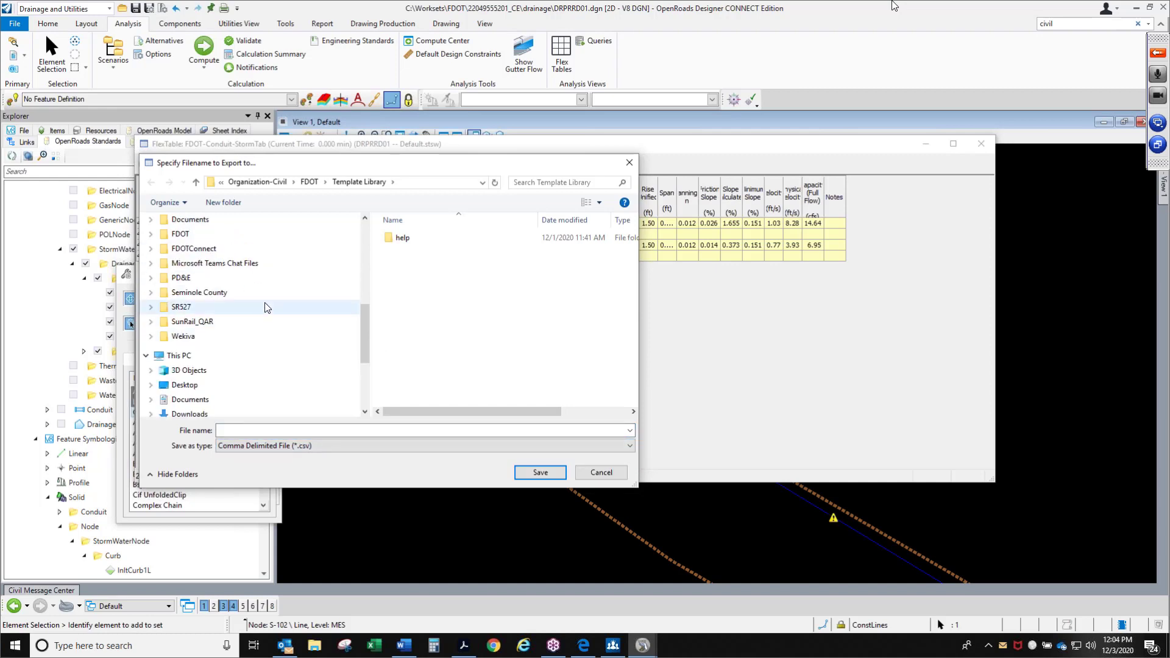
pyautogui.scroll(3, 225, 268)
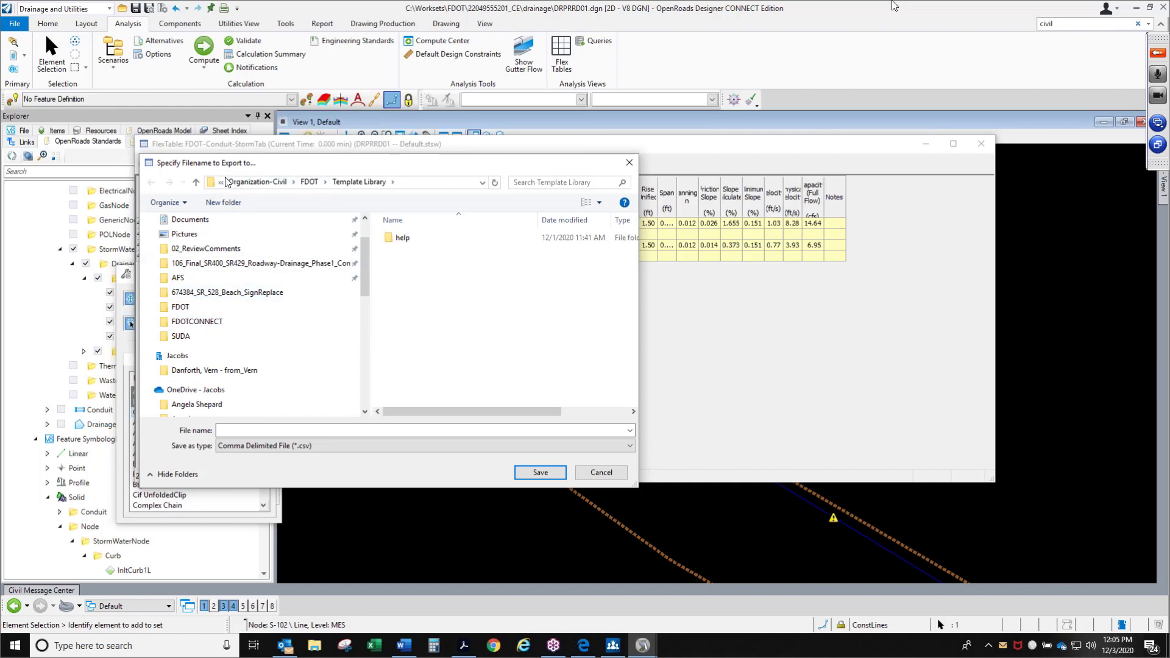
pyautogui.click(268, 183)
pyautogui.click(269, 185)
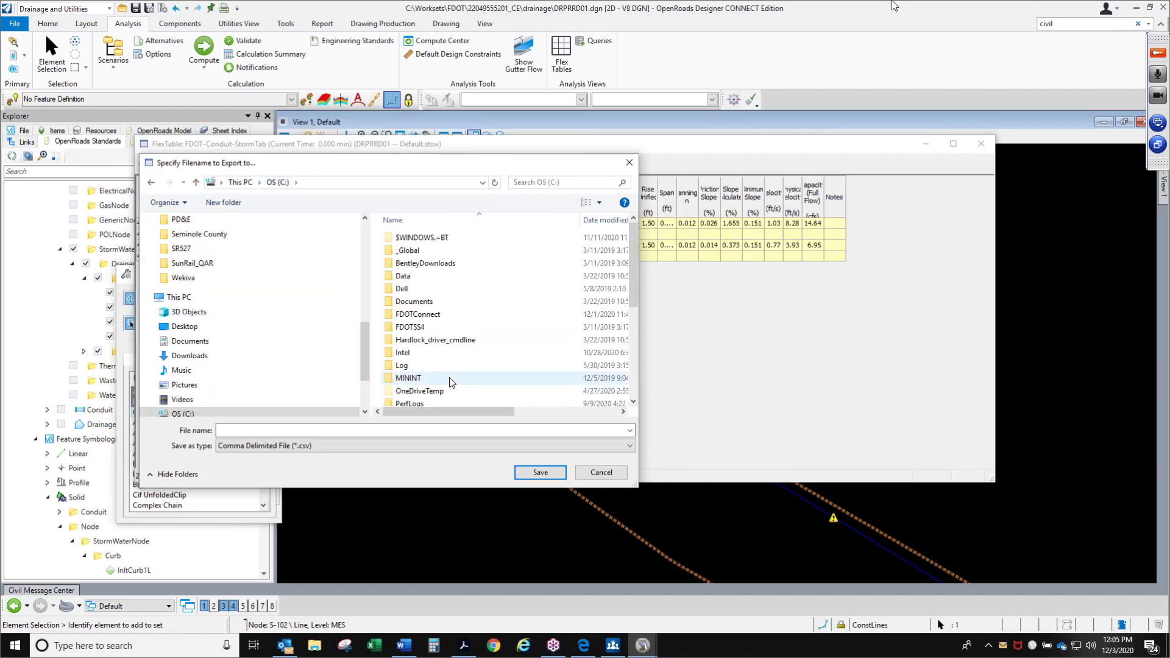
pyautogui.scroll(-5, 446, 378)
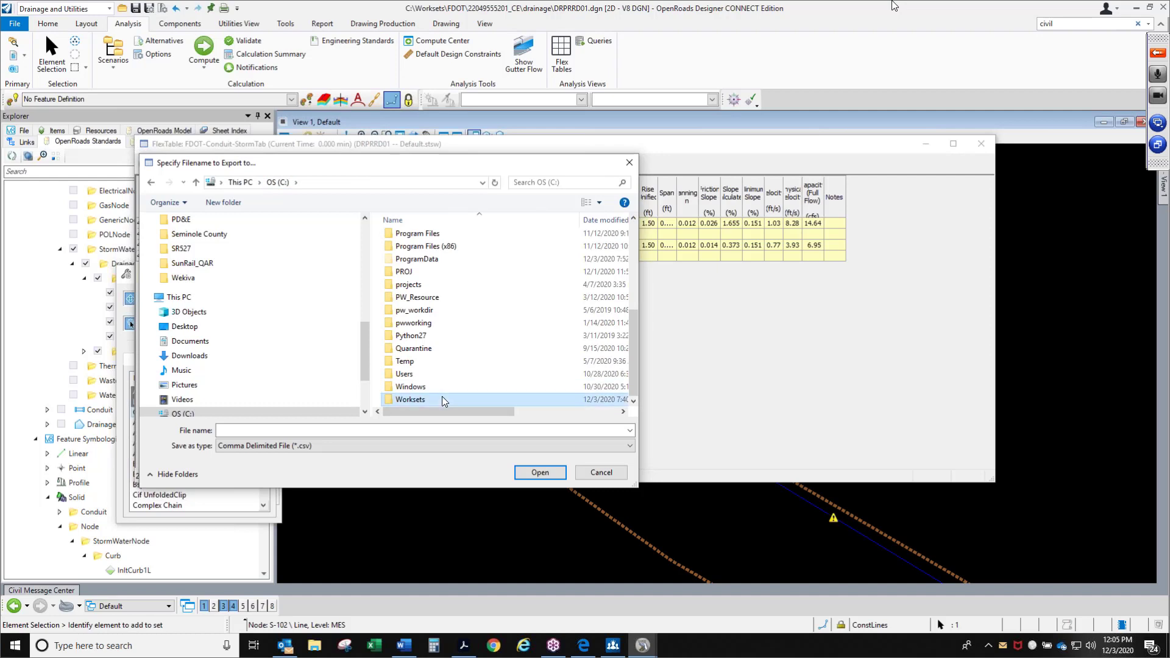
pyautogui.doubleClick(447, 400)
pyautogui.doubleClick(430, 235)
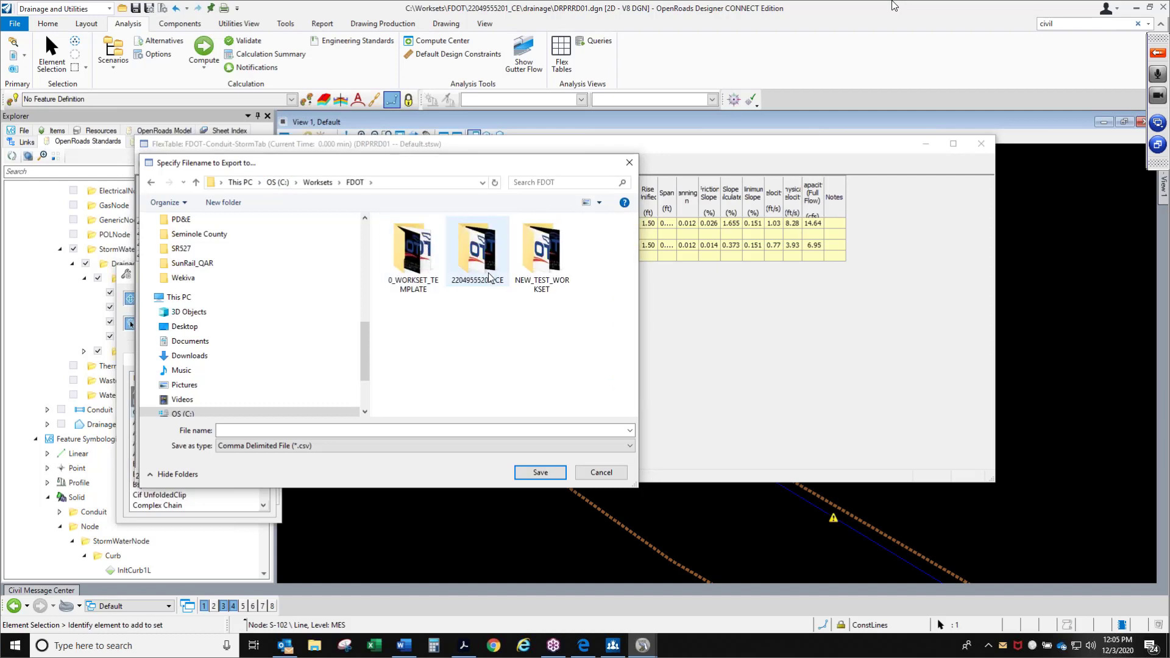
pyautogui.doubleClick(476, 249)
pyautogui.scroll(-2, 454, 354)
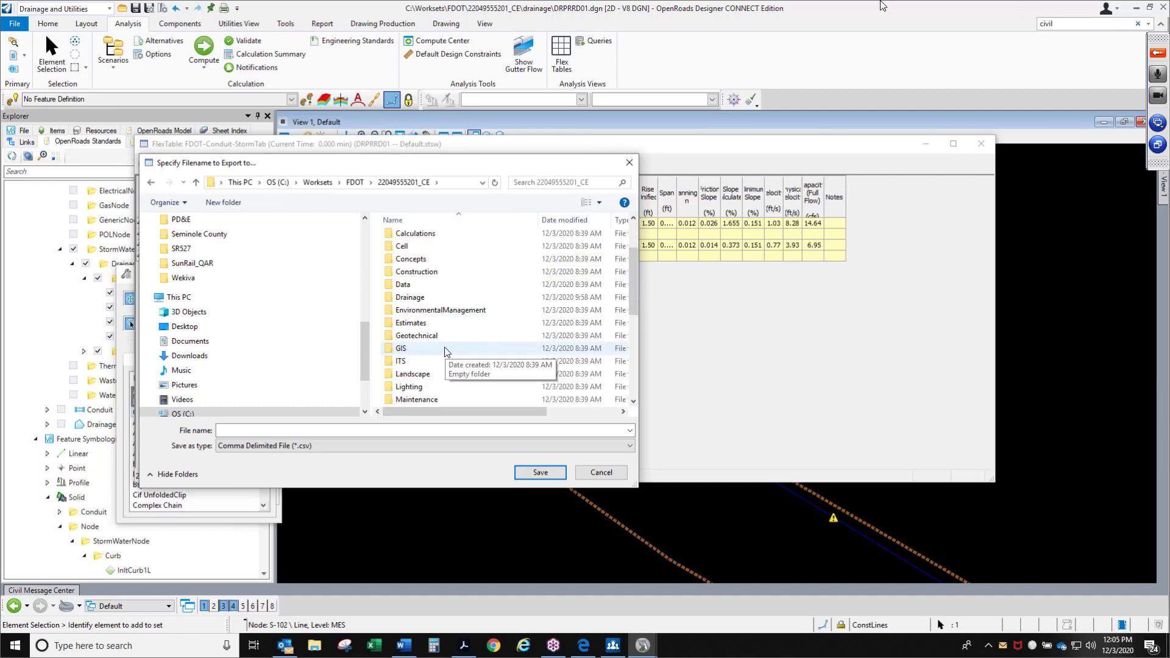
pyautogui.doubleClick(435, 298)
pyautogui.doubleClick(407, 234)
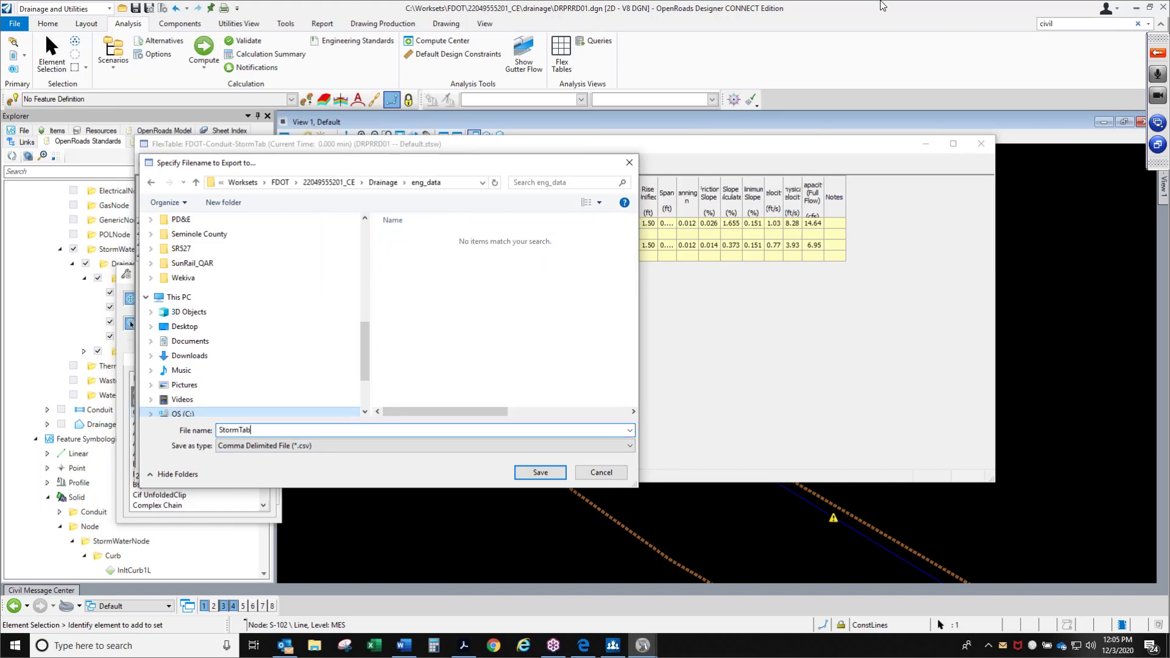
pyautogui.click(516, 474)
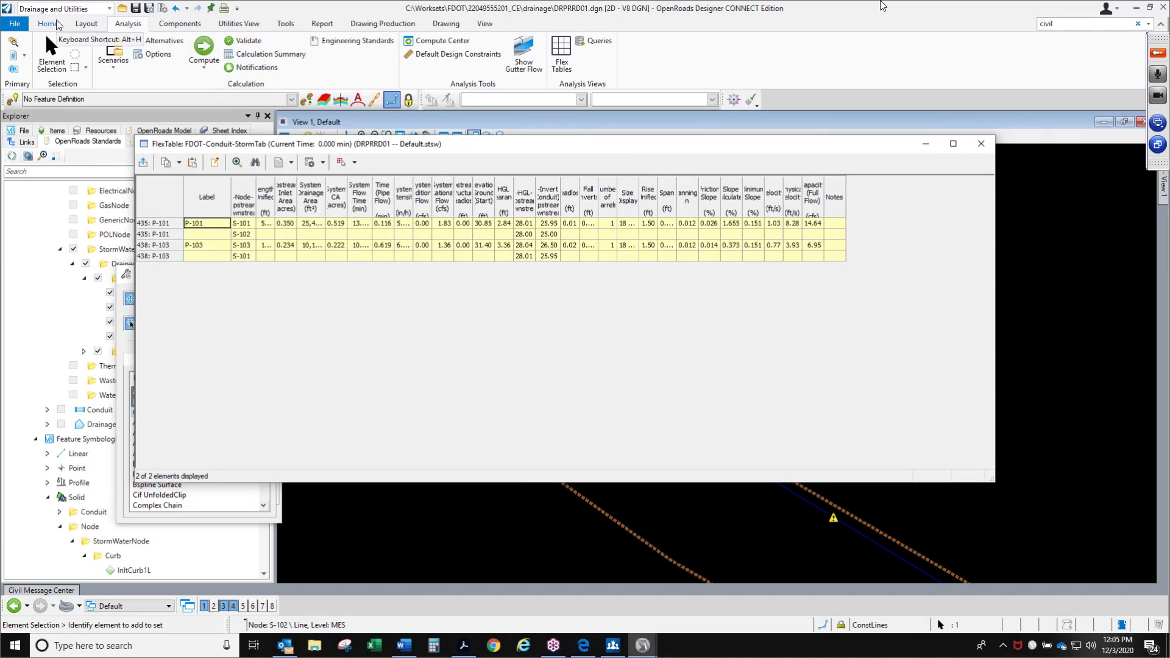
# Step: Switch to the OpenRoads Modeling workflow, explore the current workset's directory and open StormTab1.csv from eng_data in Excel
pyautogui.click(64, 8)
pyautogui.click(60, 23)
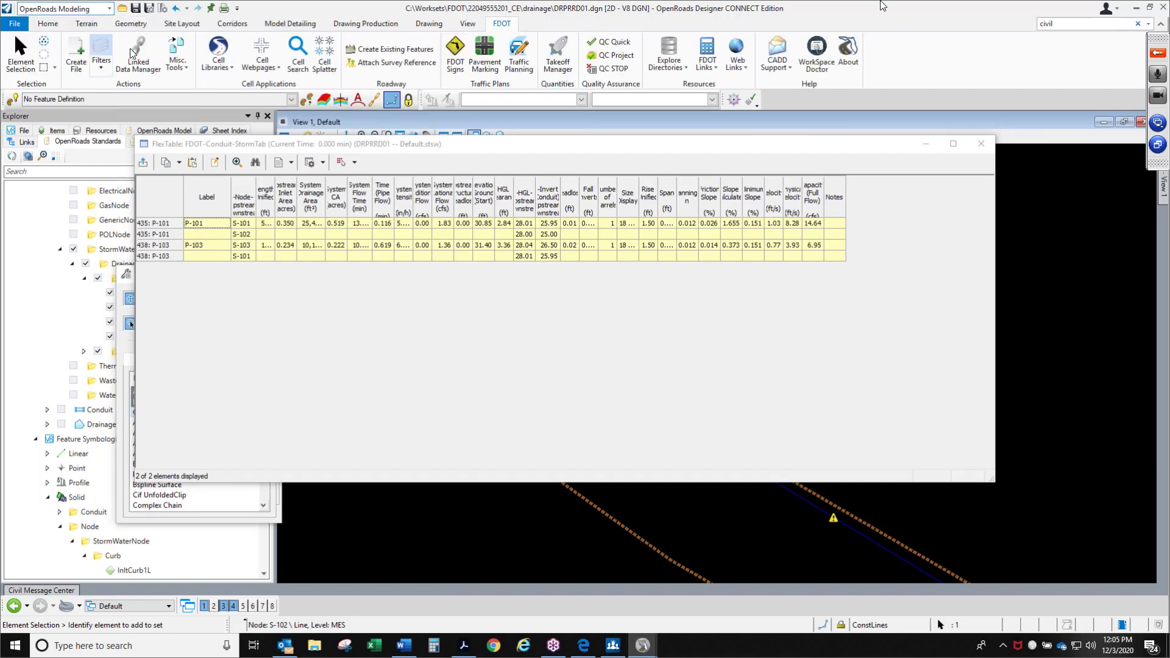
pyautogui.click(673, 72)
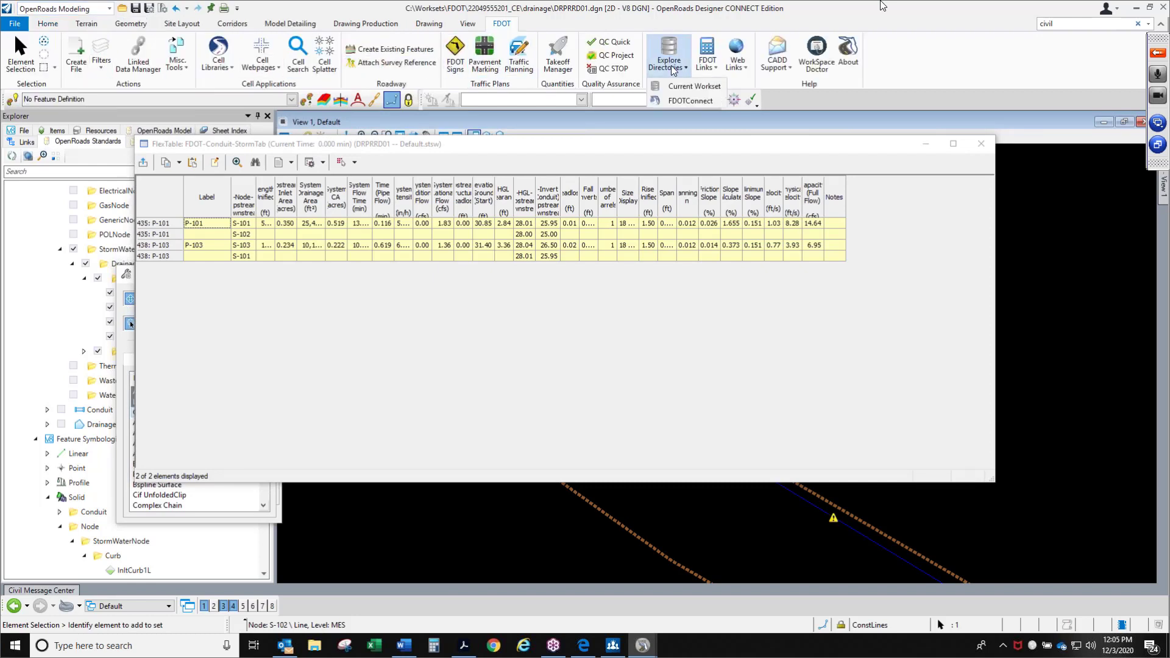
pyautogui.click(670, 11)
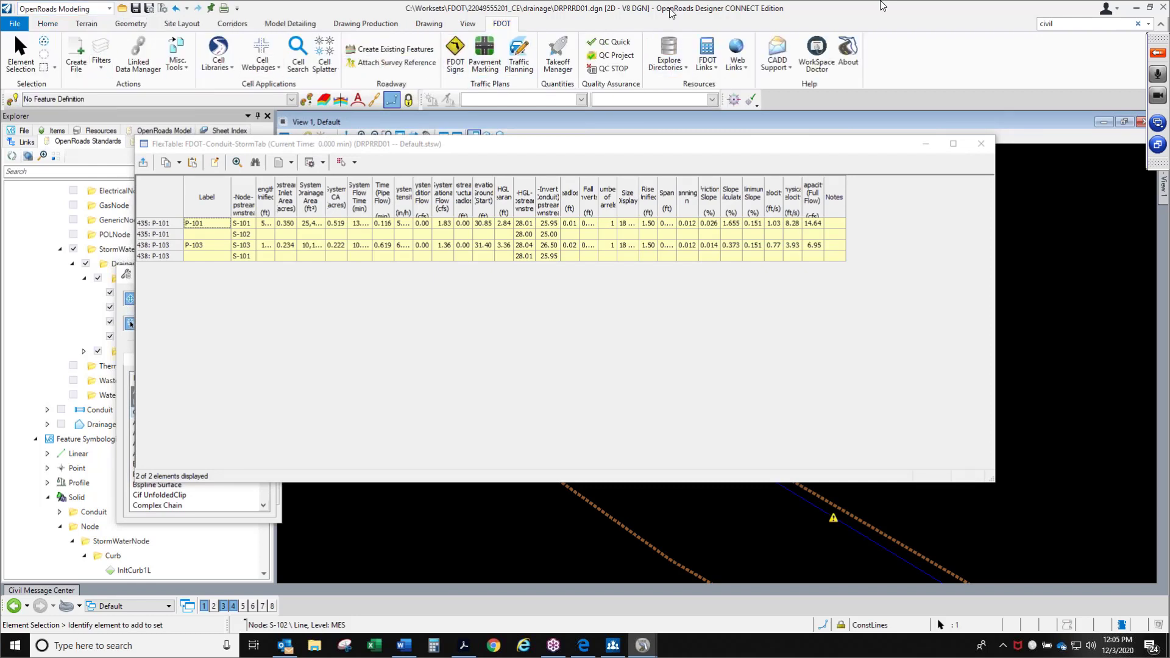
pyautogui.click(669, 64)
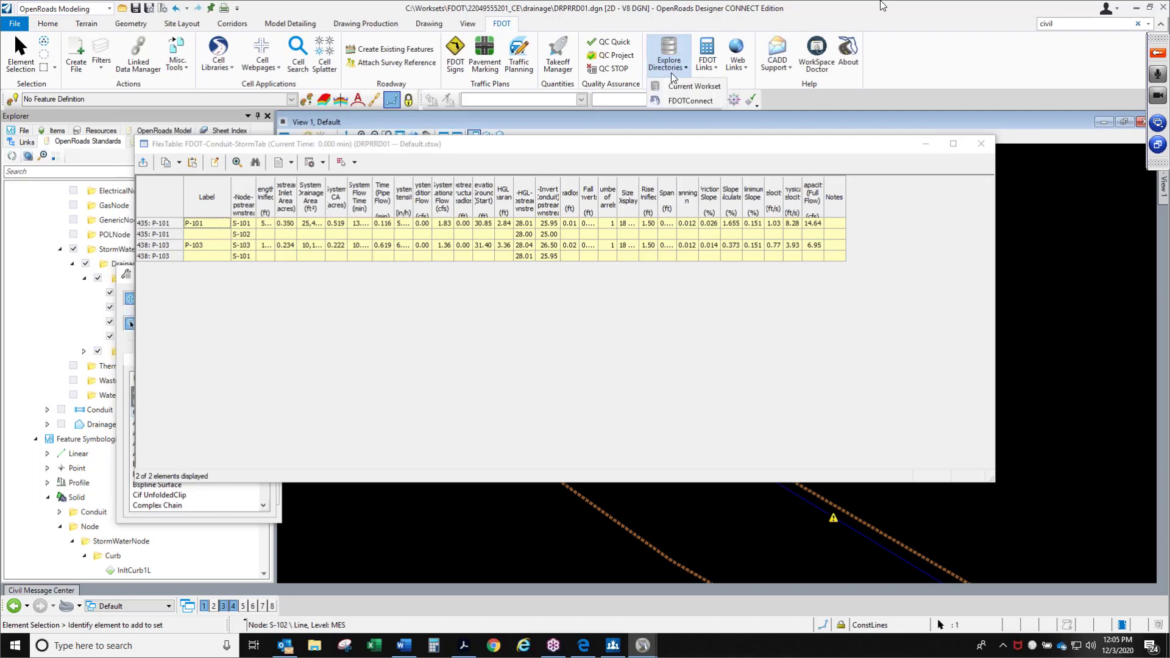
pyautogui.click(676, 87)
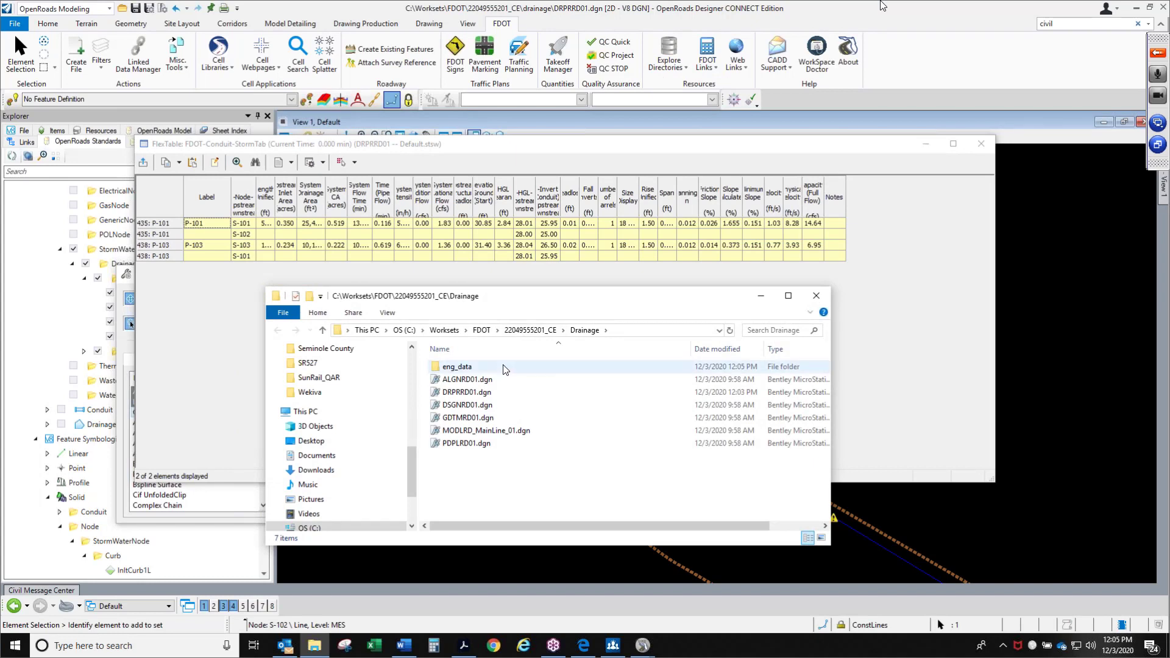
pyautogui.doubleClick(504, 367)
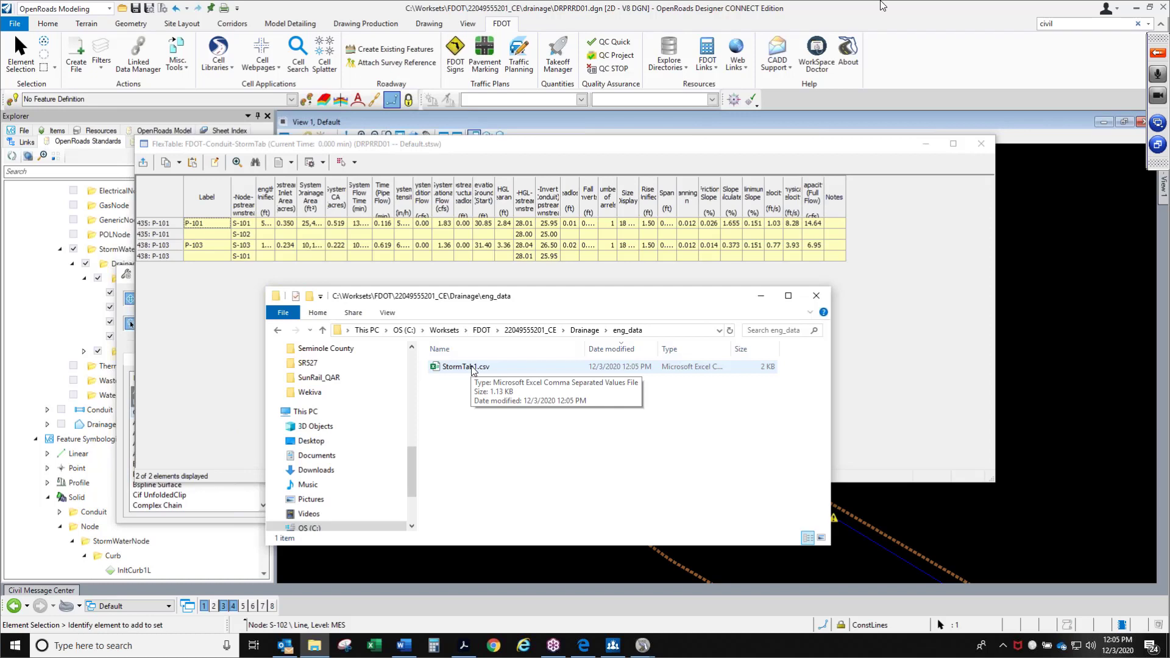
pyautogui.doubleClick(474, 367)
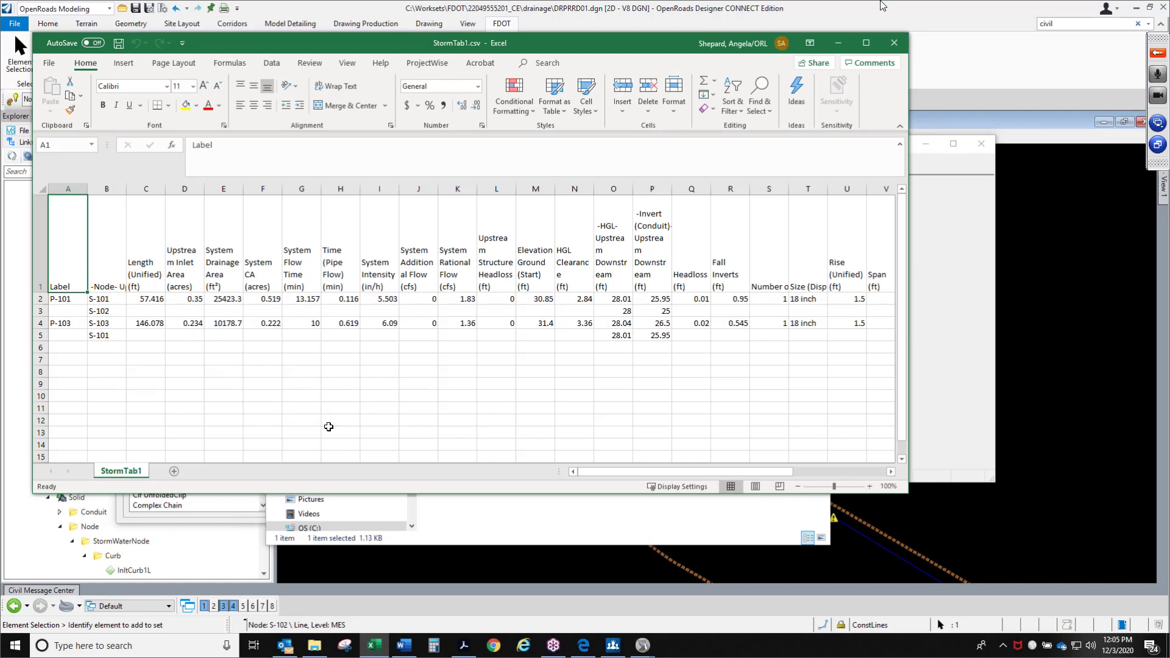
# Step: Apply all borders to the exported table range A1:AD5 and maximize the StormTab1.csv workbook window
pyautogui.moveTo(80, 248); pyautogui.dragTo(820, 332)
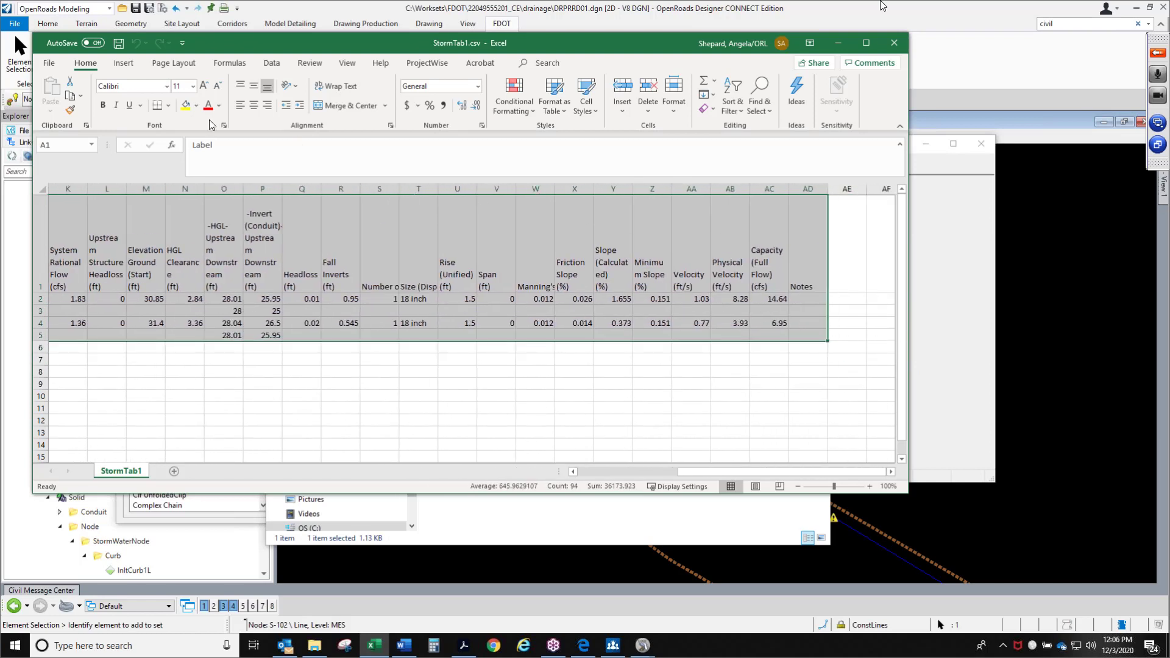
pyautogui.click(168, 105)
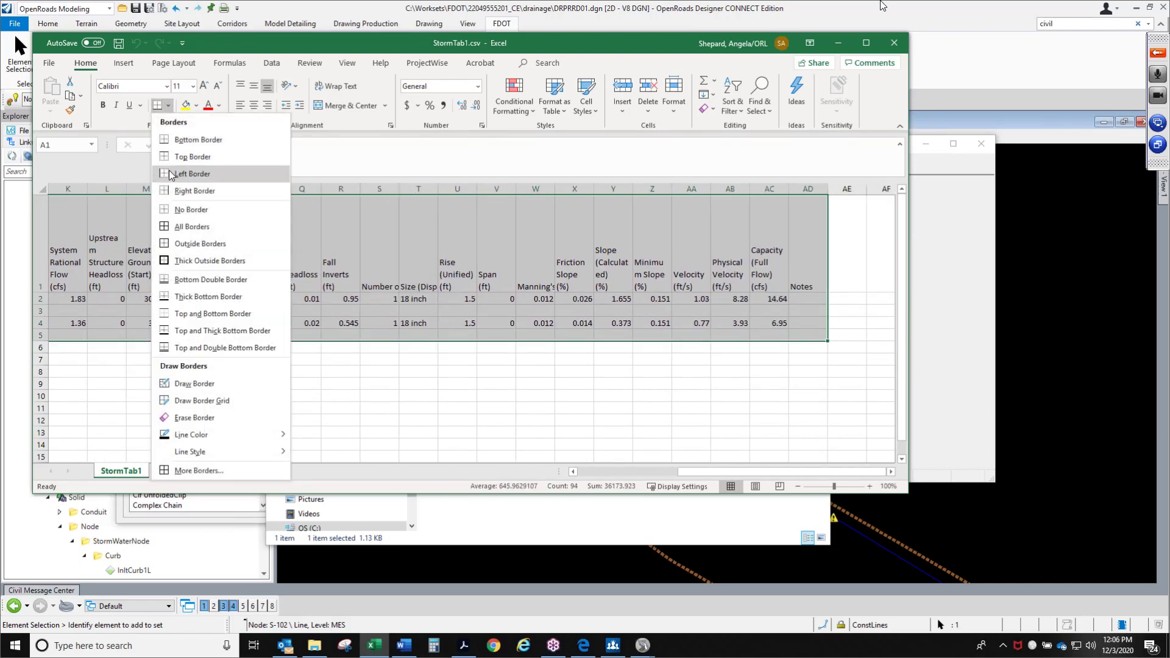
pyautogui.click(168, 226)
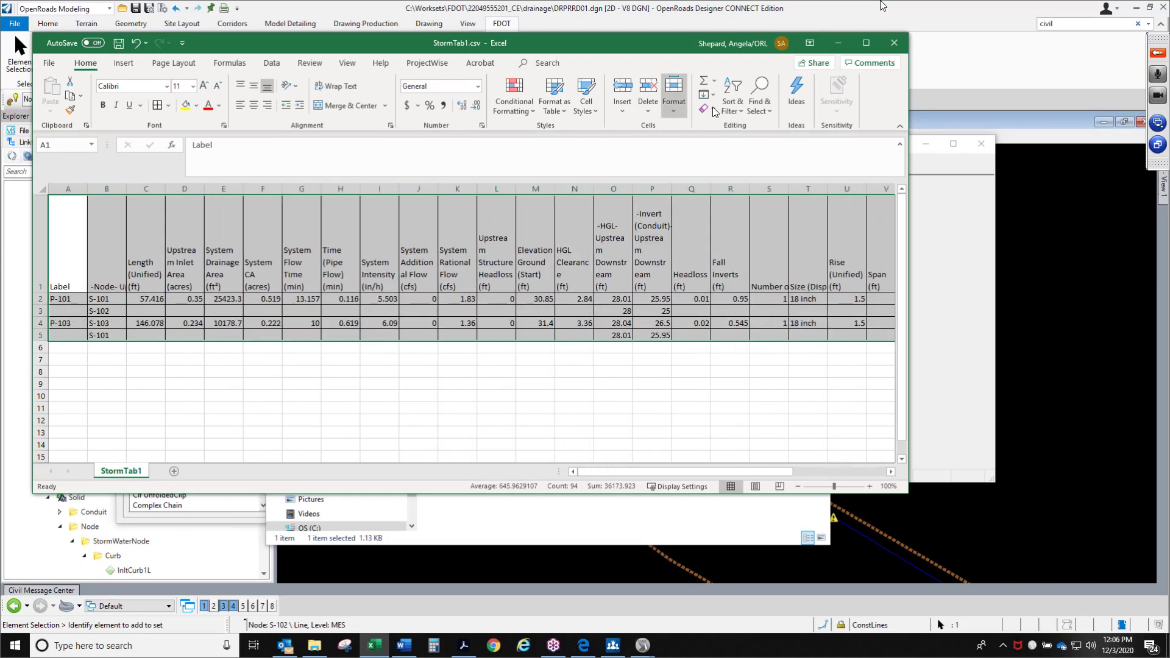
pyautogui.click(866, 42)
pyautogui.click(629, 351)
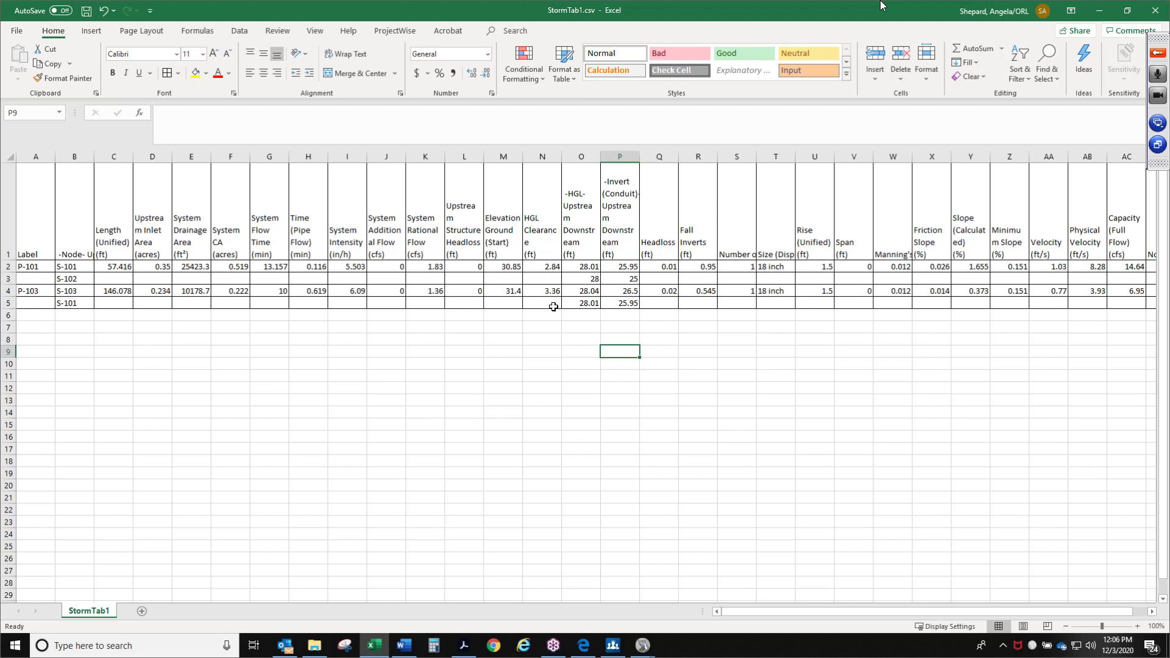
# Step: Examine the HGL Clearance column and the columns from Manning's n through Notes in the exported StormTab table
pyautogui.moveTo(536, 241); pyautogui.dragTo(541, 314)
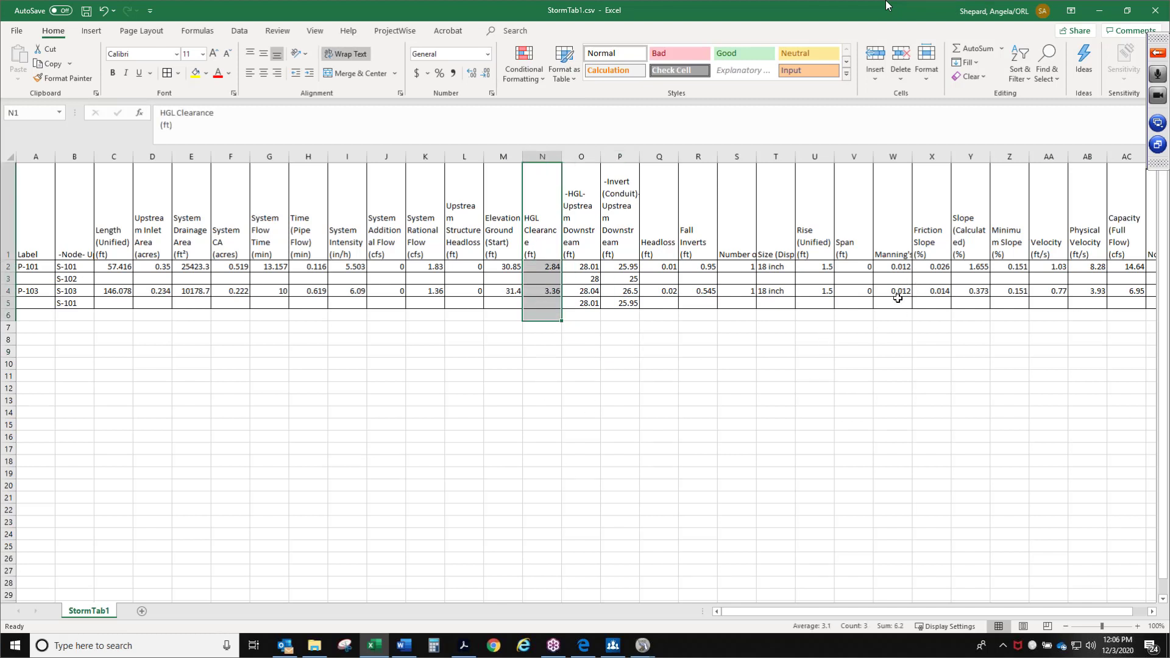
pyautogui.moveTo(908, 243); pyautogui.dragTo(1091, 321)
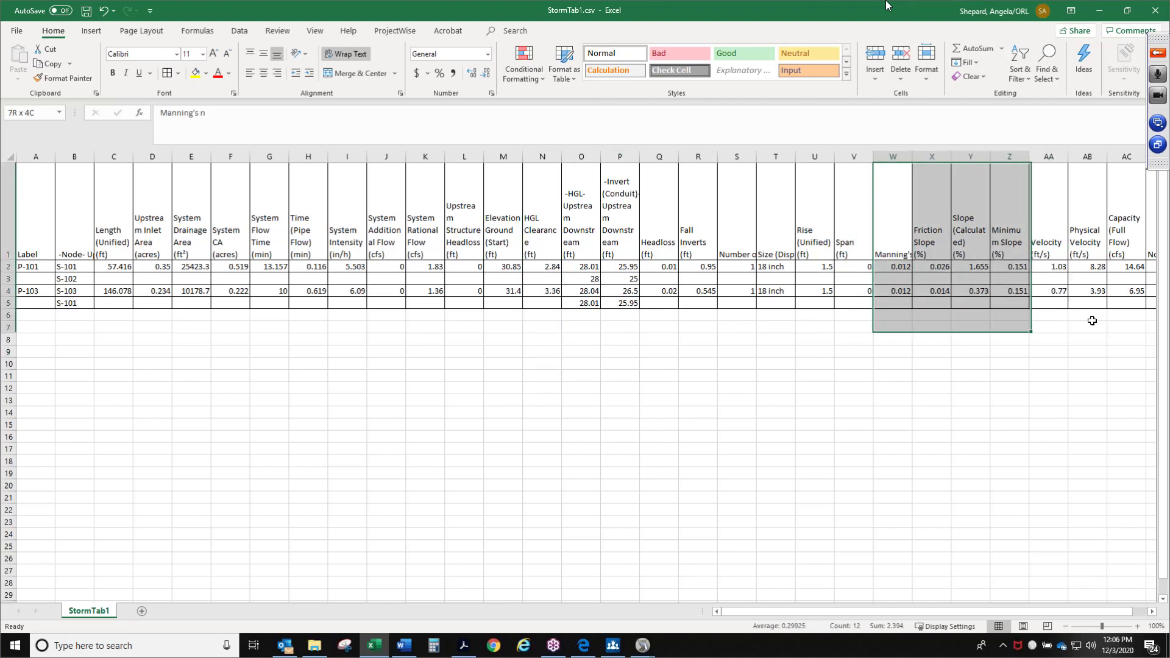
pyautogui.click(854, 376)
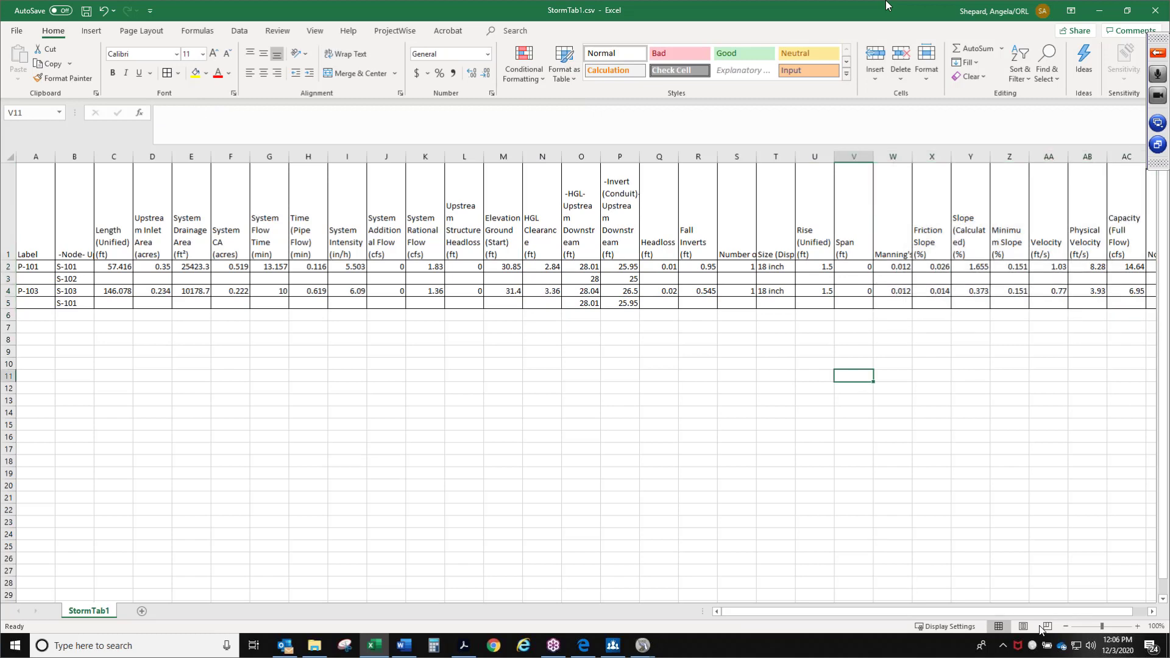
pyautogui.click(1134, 611)
pyautogui.moveTo(1079, 613); pyautogui.dragTo(786, 611)
pyautogui.moveTo(789, 293); pyautogui.dragTo(635, 319)
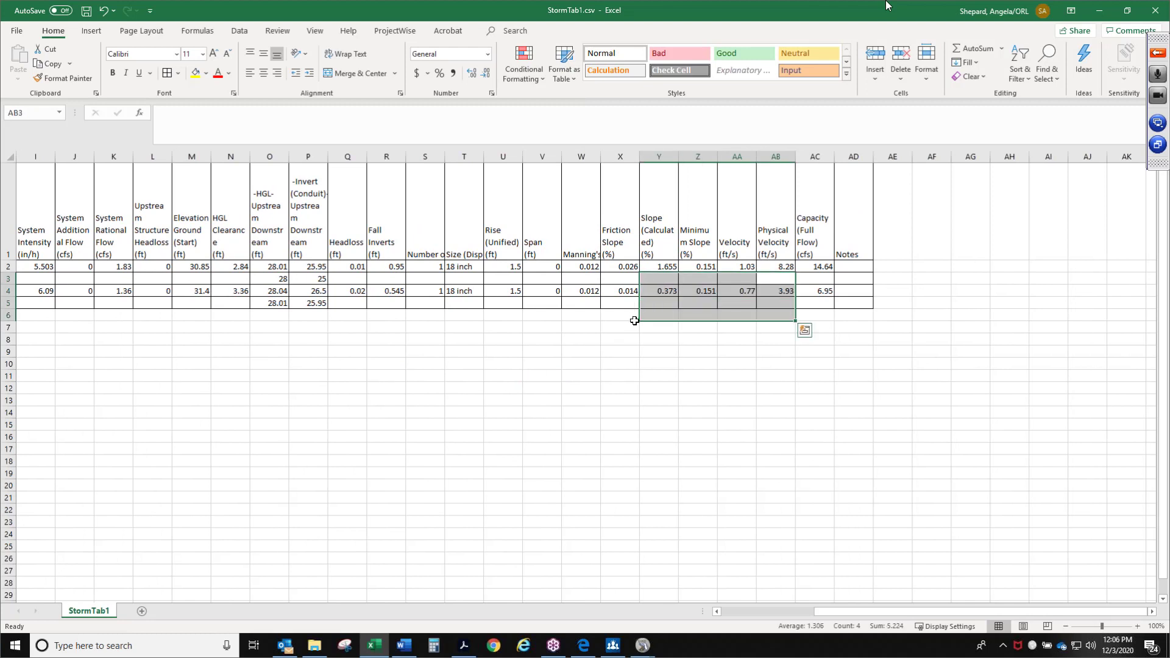
pyautogui.click(634, 319)
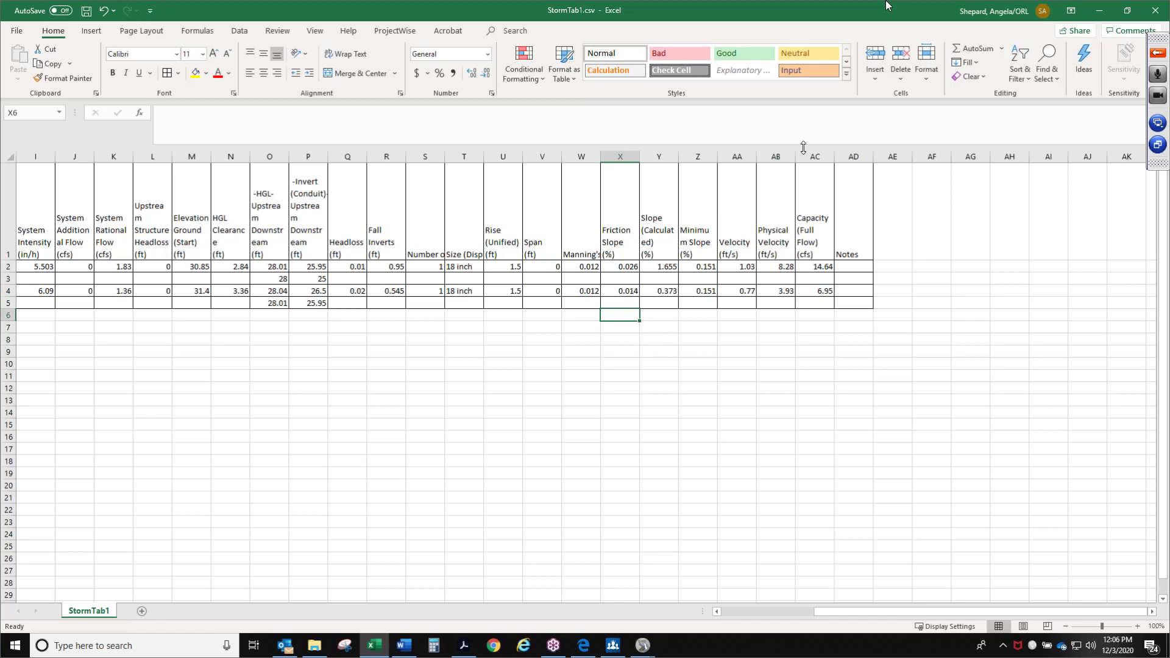
# Step: Minimize Excel and return to OpenRoads Designer, closing the eng_data folder, the StormTab FlexTable, the FlexTables manager and the Element Selection dialog
pyautogui.click(1100, 11)
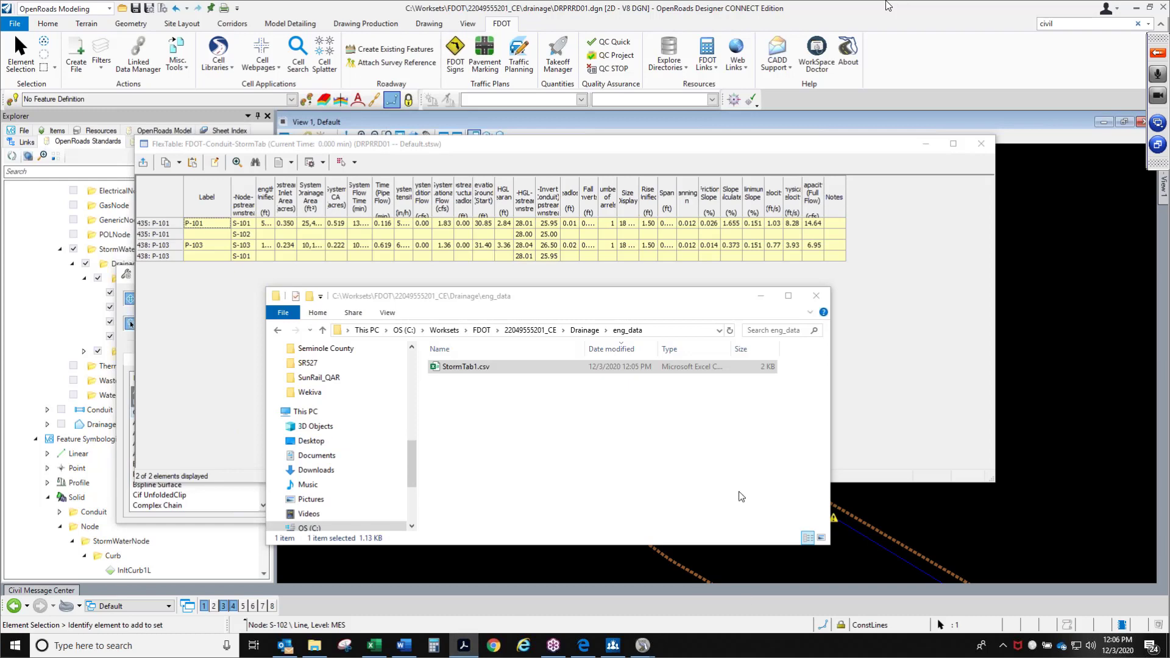
pyautogui.click(811, 298)
pyautogui.click(814, 297)
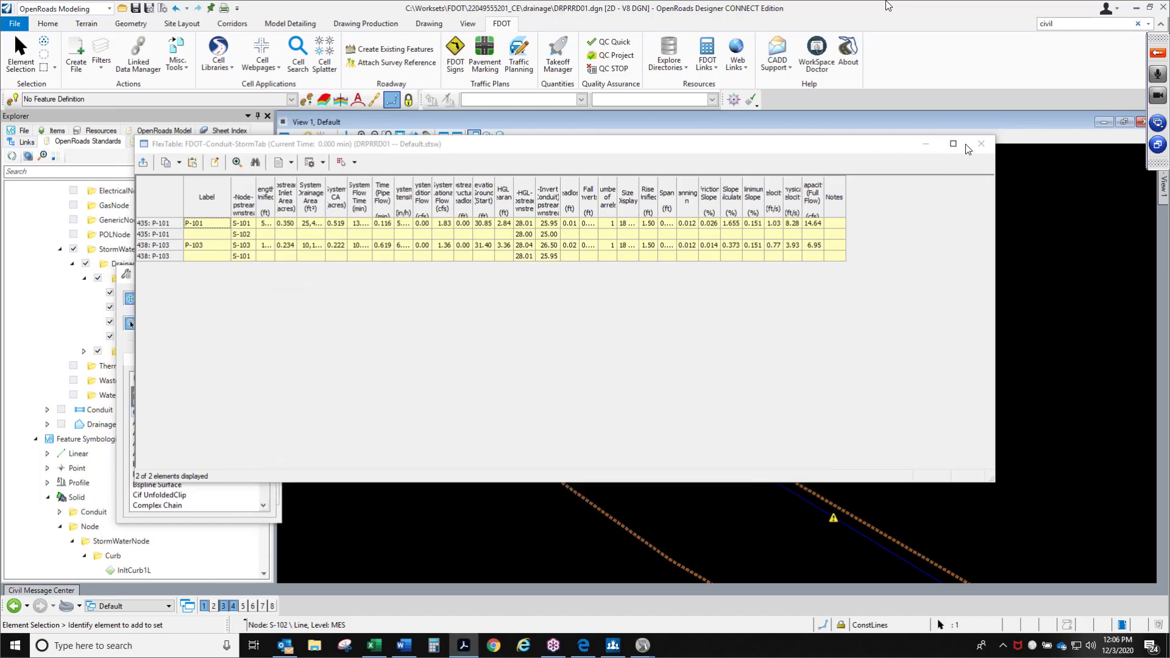
pyautogui.click(882, 155)
pyautogui.click(935, 150)
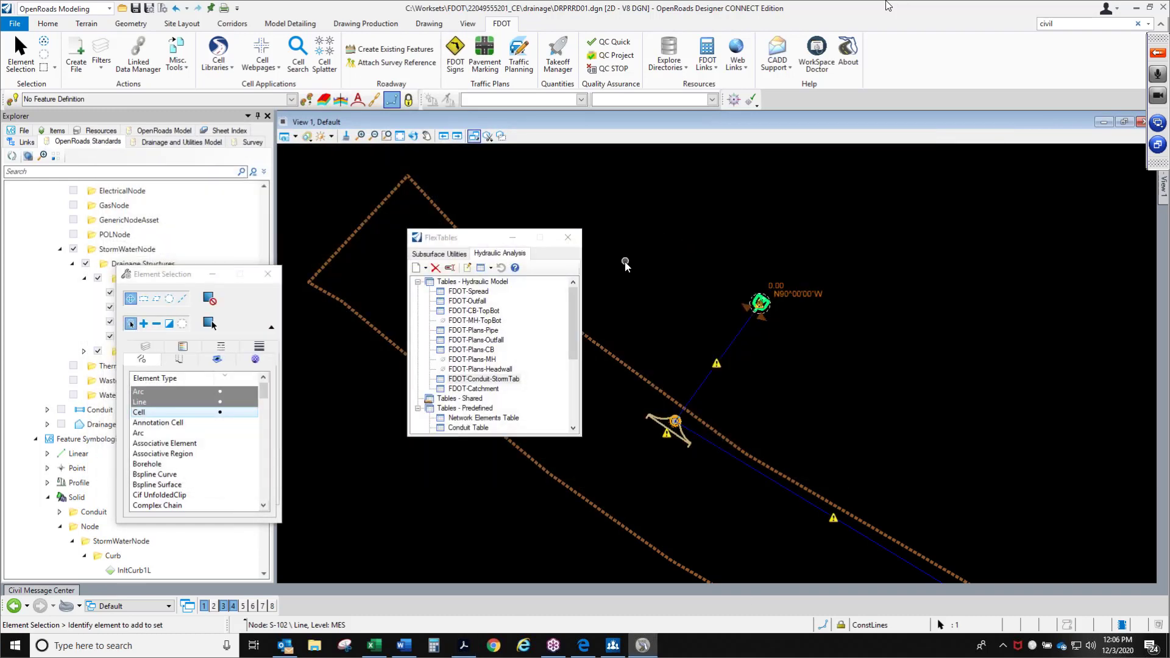
pyautogui.click(267, 273)
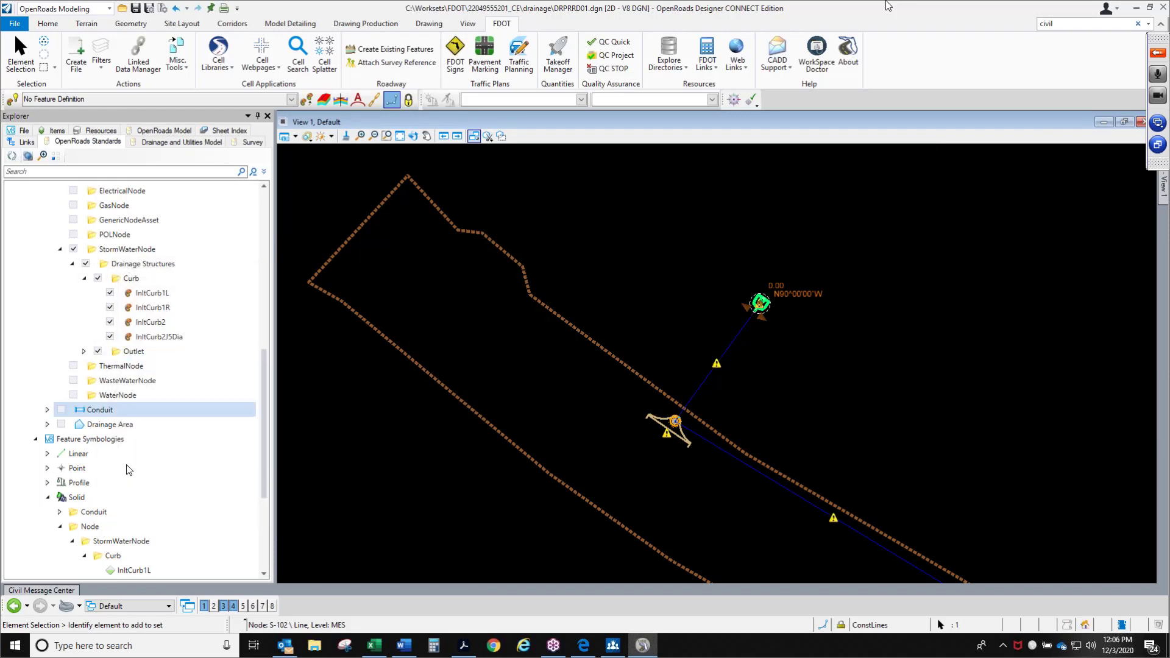
# Step: Open the analysis profile of profile run S-103 to S-102 and move the S-102 outfall label up, clear of the ground line
pyautogui.click(151, 143)
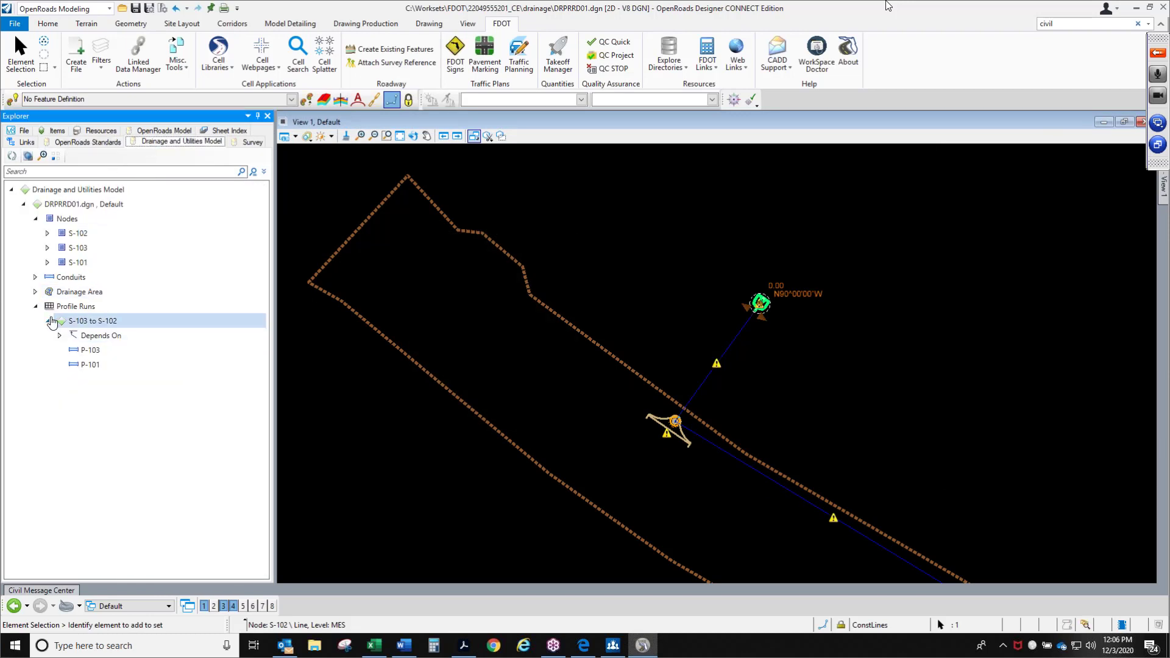
pyautogui.rightClick(101, 326)
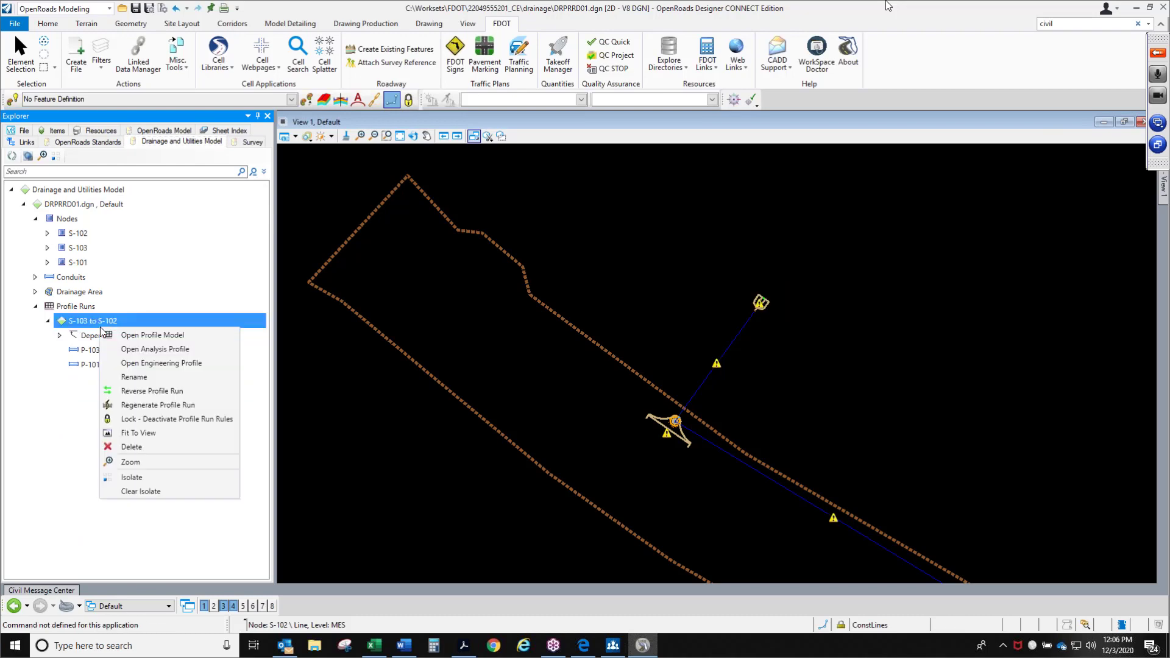
pyautogui.click(129, 351)
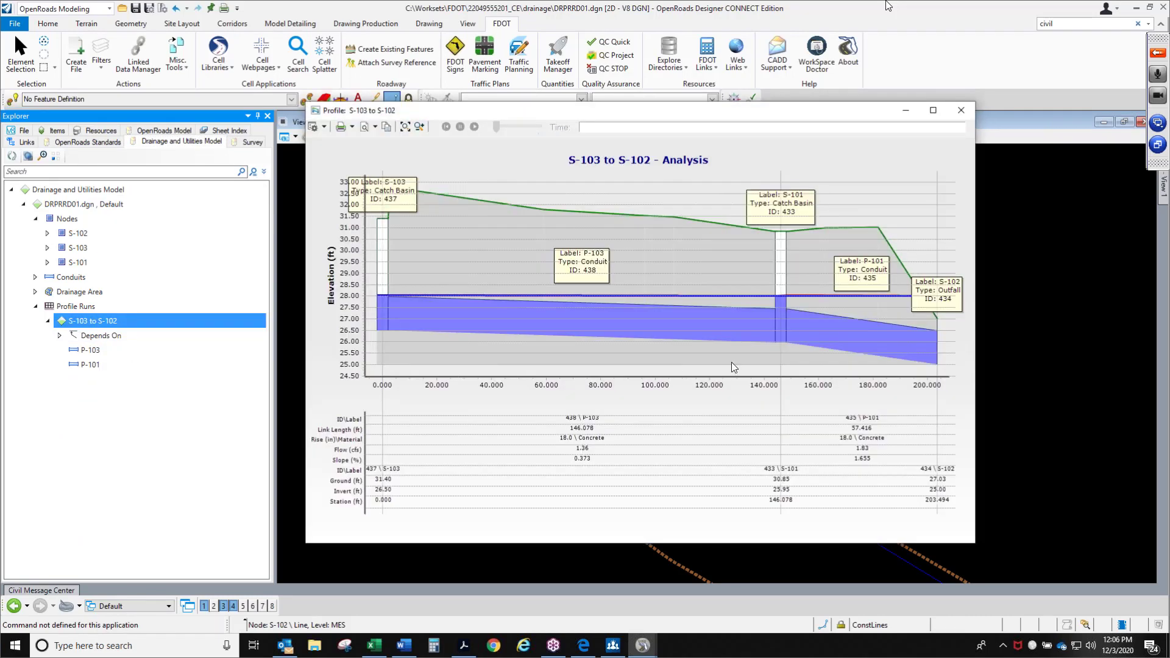
pyautogui.moveTo(927, 298); pyautogui.dragTo(932, 252)
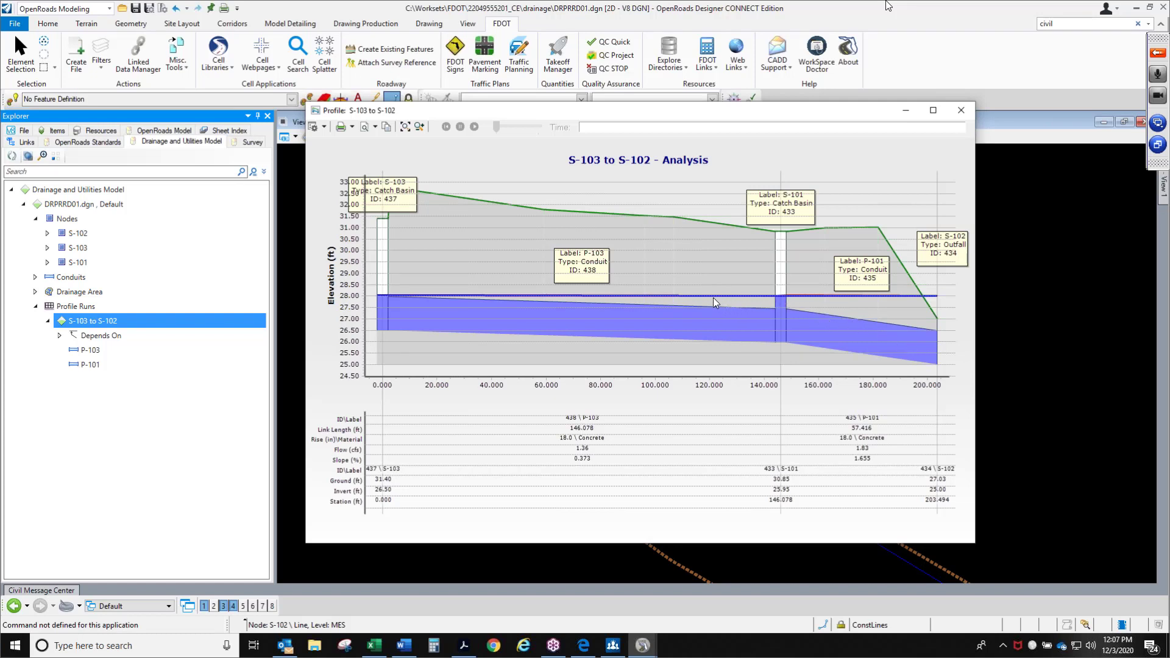
# Step: Show the EGL and HGL legend on the S-103 to S-102 analysis profile
pyautogui.press('XF86AudioLowerVolume')
pyautogui.hotkey('alt', 'Tab')
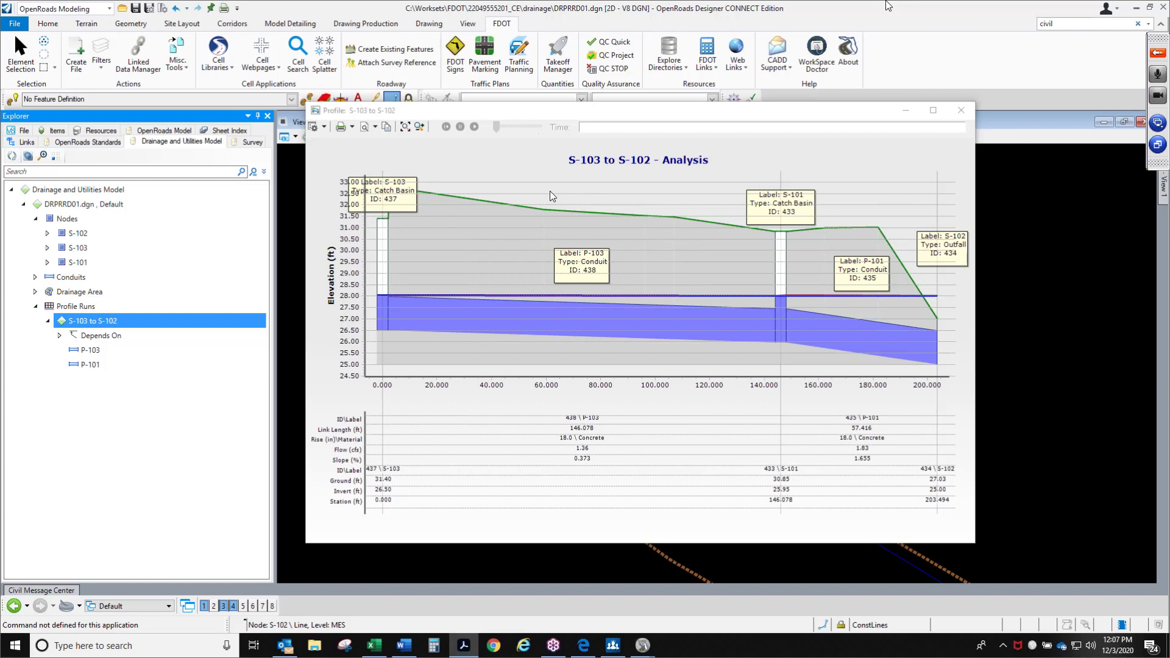
pyautogui.rightClick(528, 163)
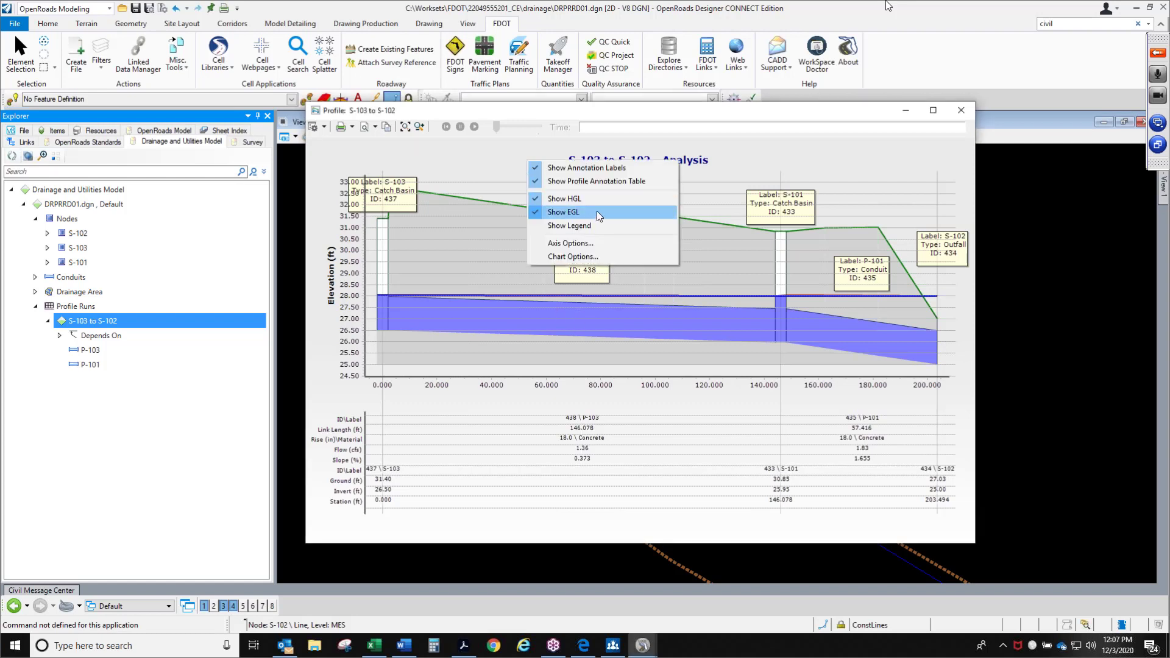
pyautogui.click(536, 225)
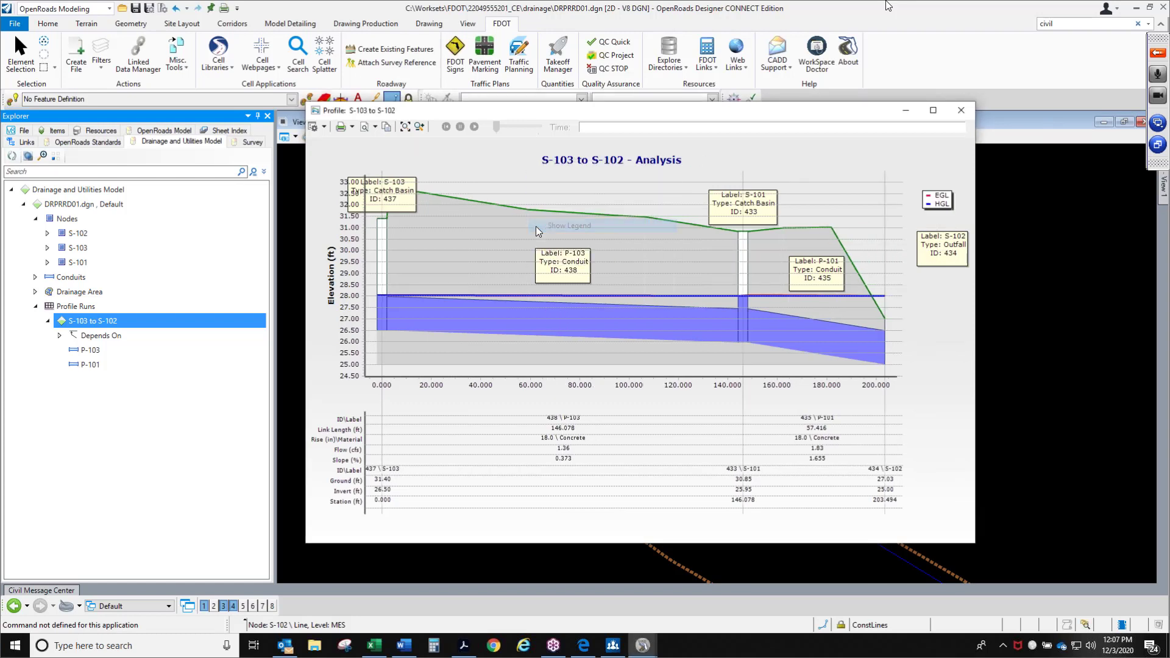
pyautogui.rightClick(909, 162)
pyautogui.click(935, 320)
# Step: Review the profile's horizontal and vertical axis scale options without changing them, and close the analysis profile
pyautogui.rightClick(876, 159)
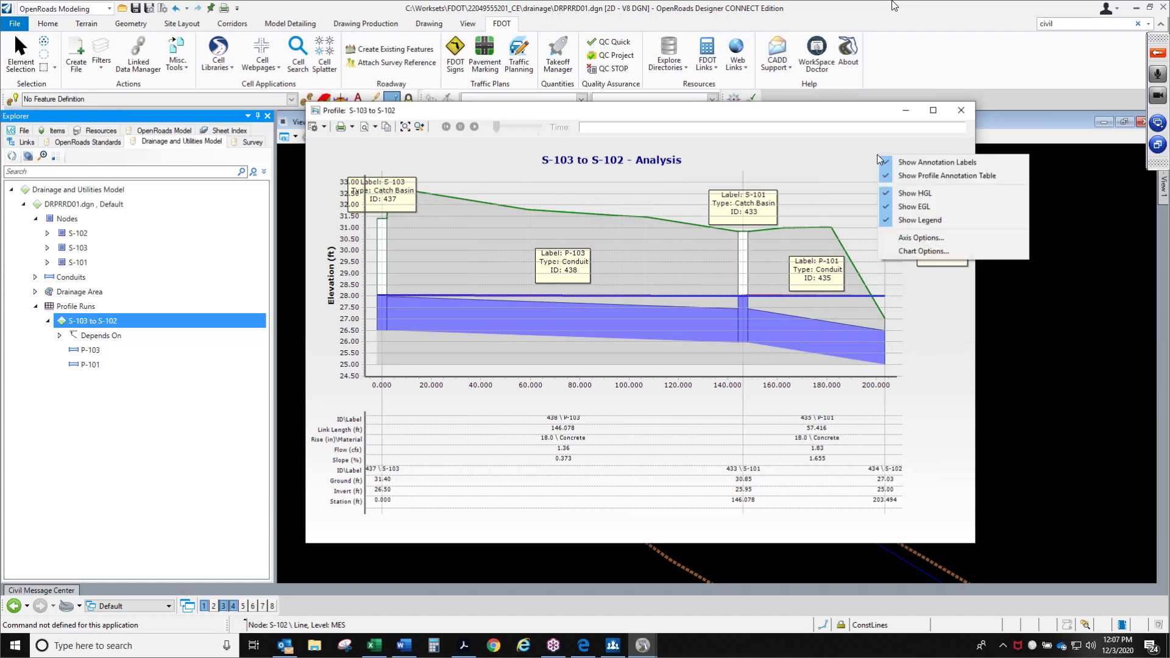
pyautogui.click(907, 239)
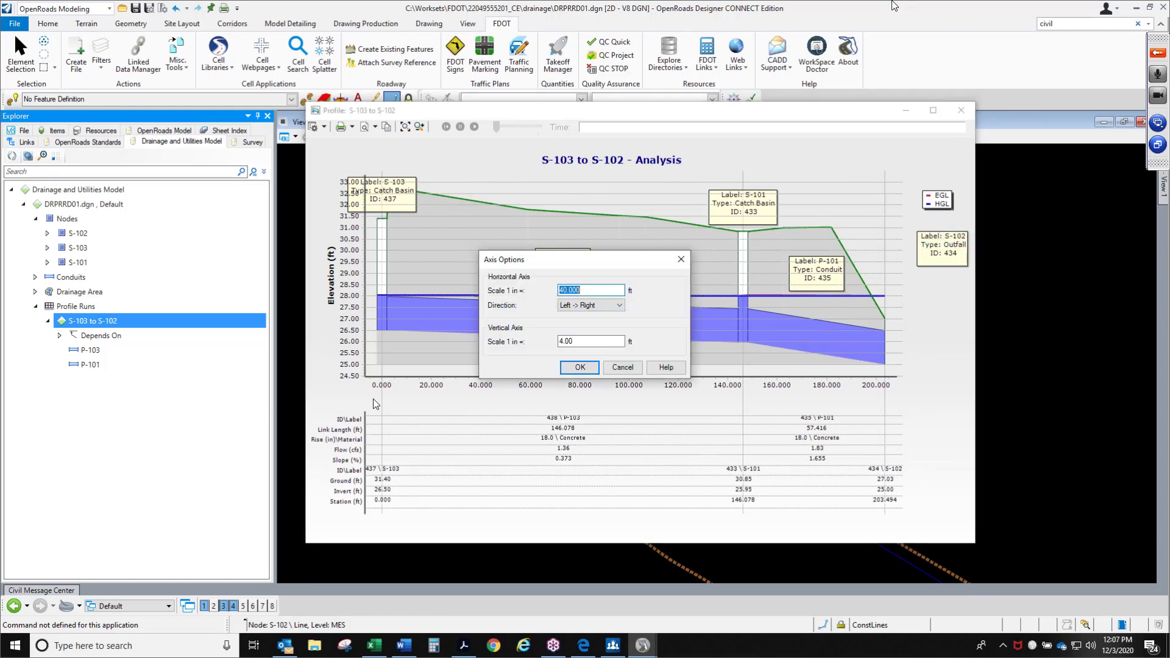
pyautogui.click(622, 368)
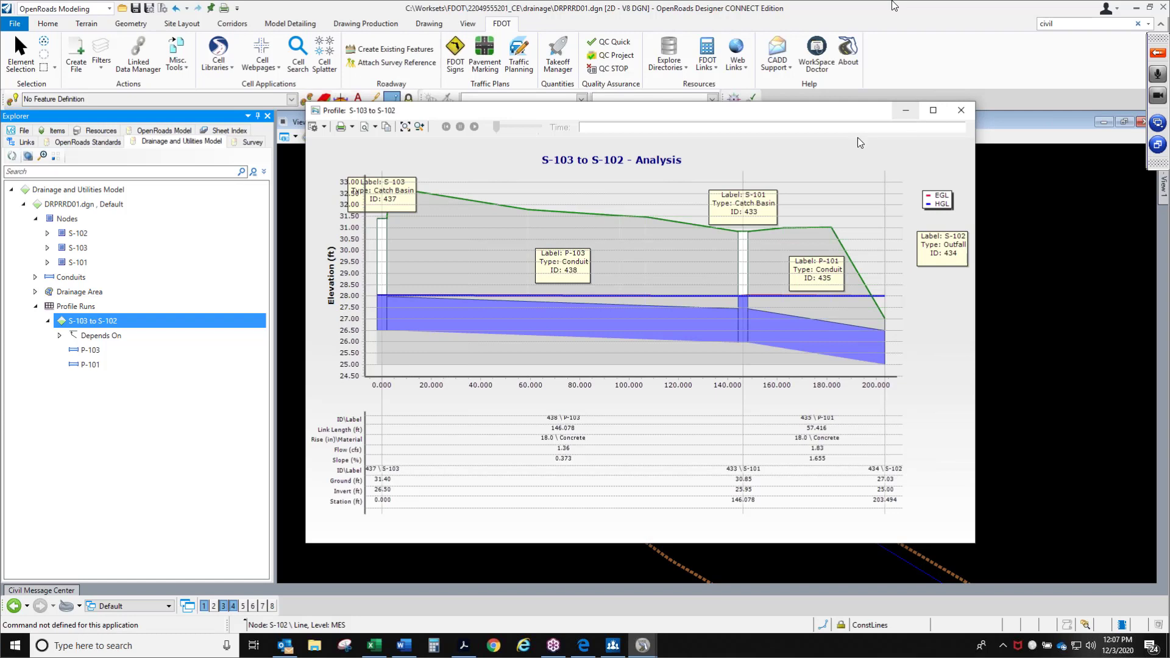
pyautogui.click(961, 110)
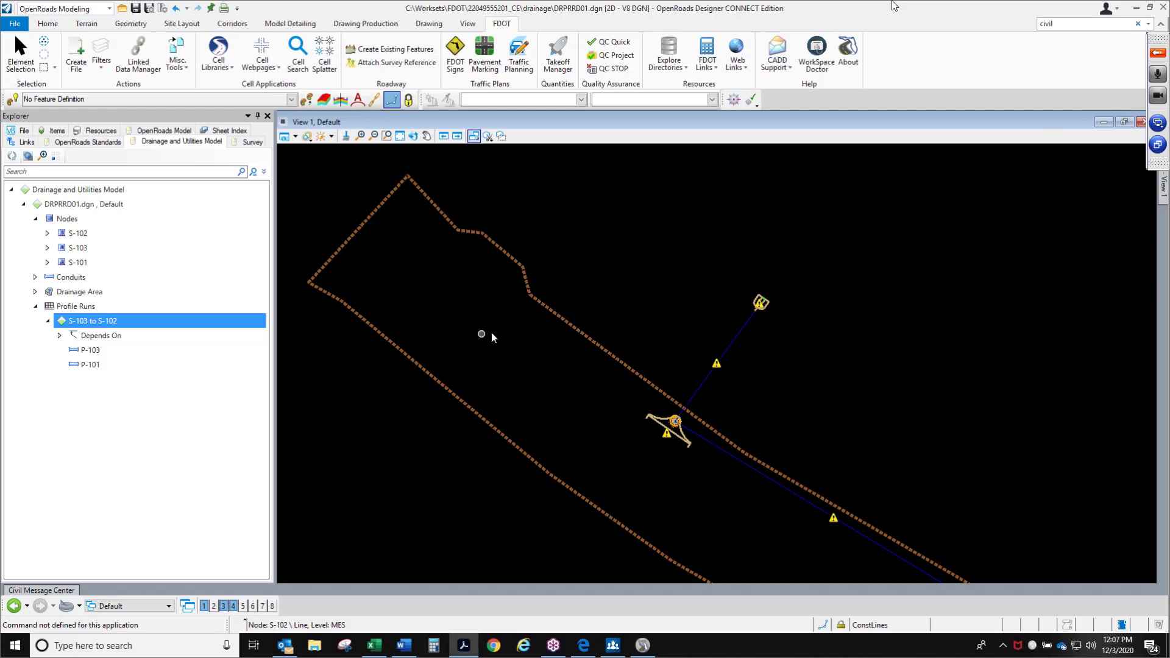
pyautogui.click(590, 257)
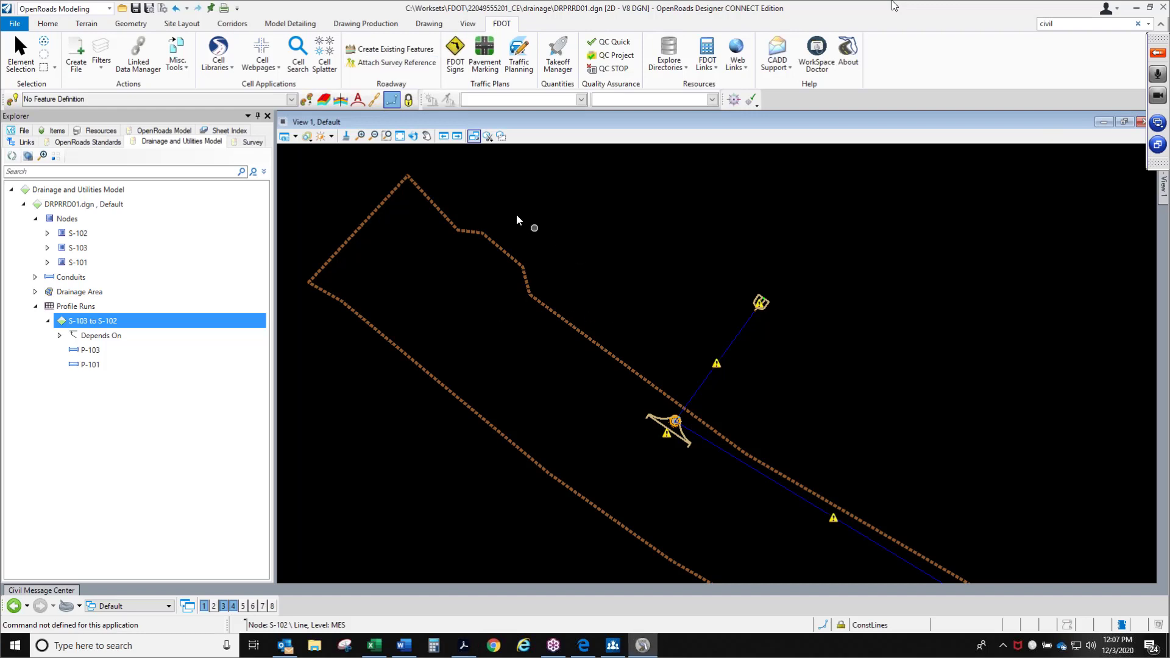